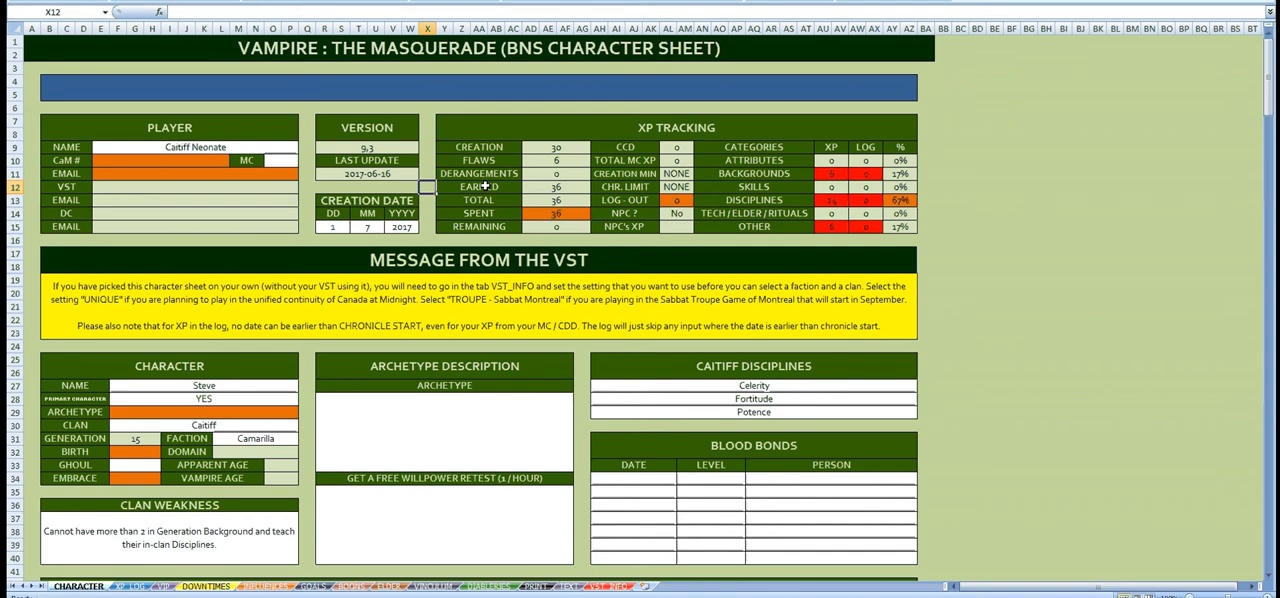
Step: Review the Backgrounds table on the CHARACTER sheet, including the level of the Retainers row
{"action": "scroll", "coordinate": [365, 285], "scroll_direction": "down", "scroll_amount": 18}
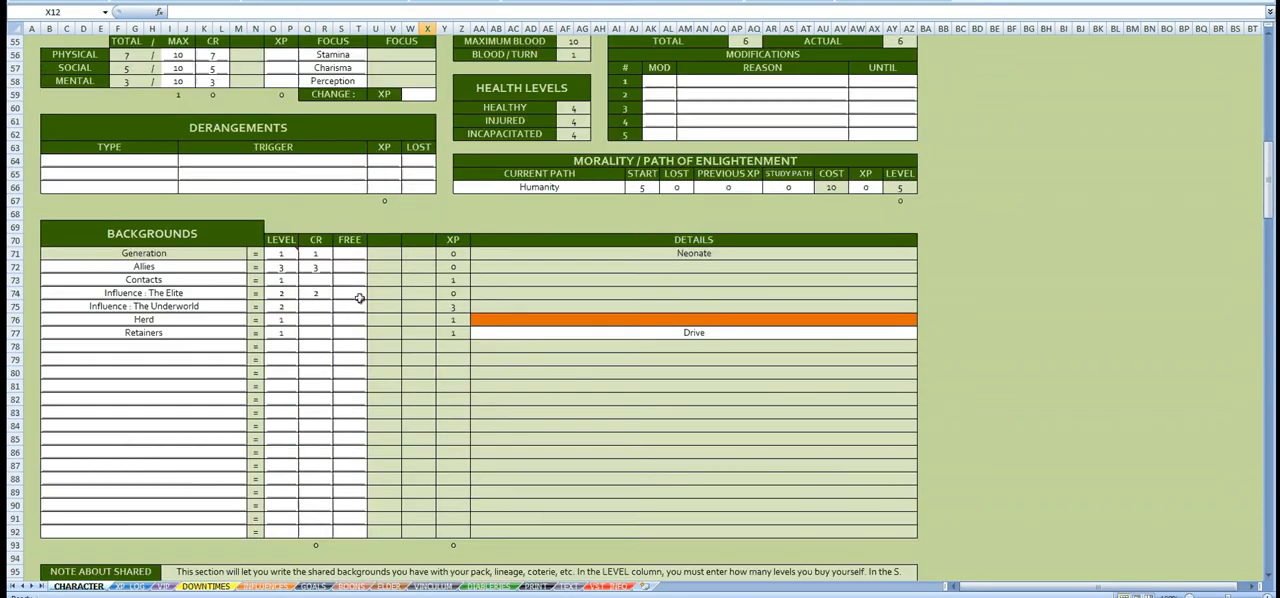
{"action": "scroll", "coordinate": [360, 298], "scroll_direction": "down", "scroll_amount": 2}
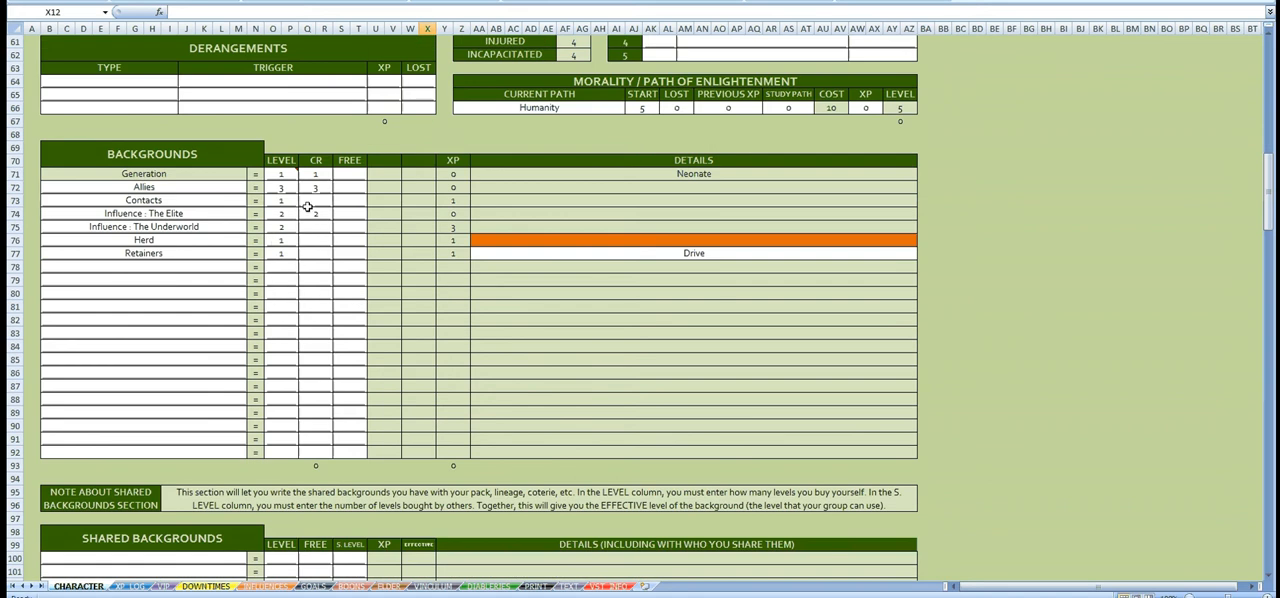
{"action": "left_click", "coordinate": [288, 256]}
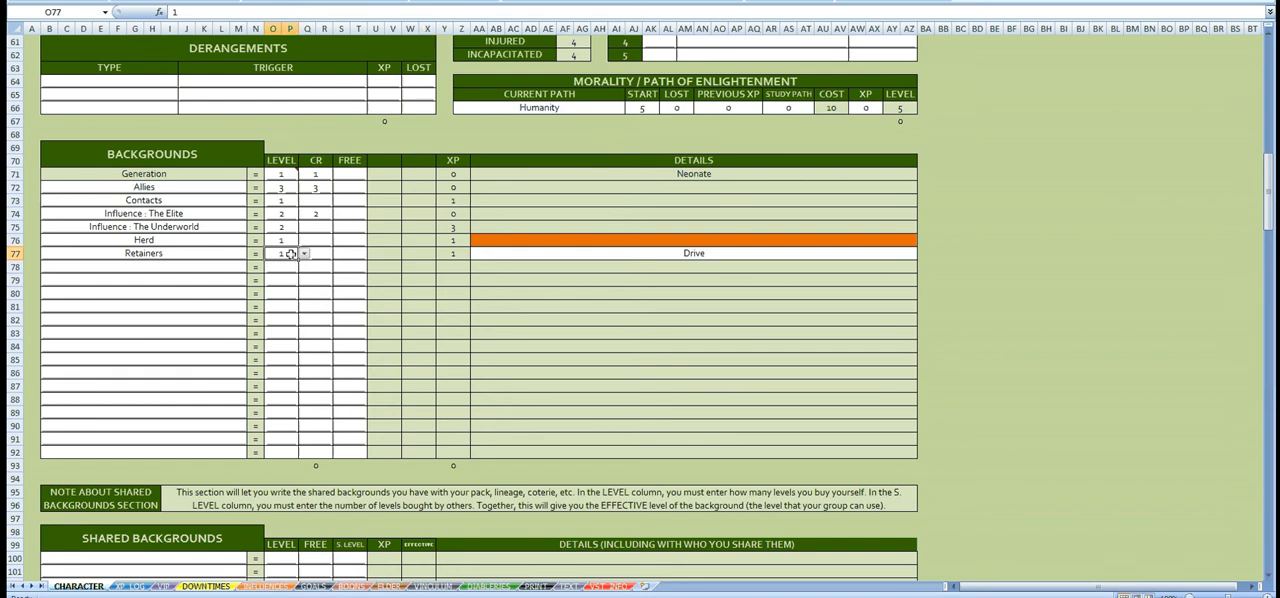
{"action": "left_click", "coordinate": [397, 254]}
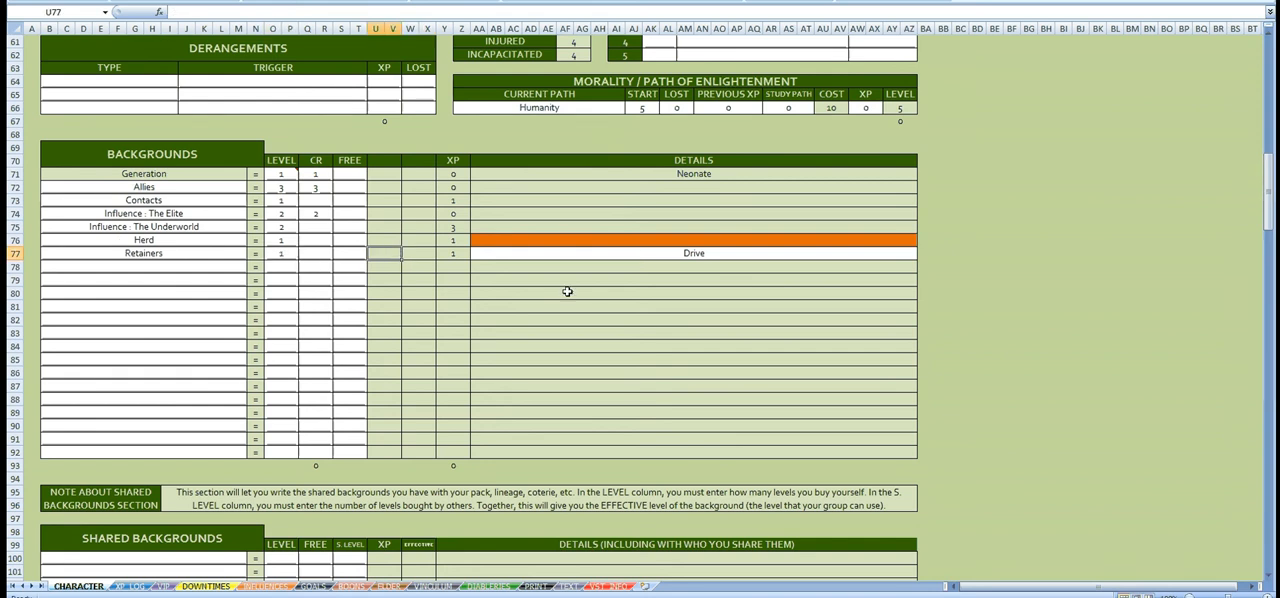
Step: Review the specializations and categories listed under Influence (Elite) and Influence (Underworld)
{"action": "scroll", "coordinate": [514, 309], "scroll_direction": "down", "scroll_amount": 5}
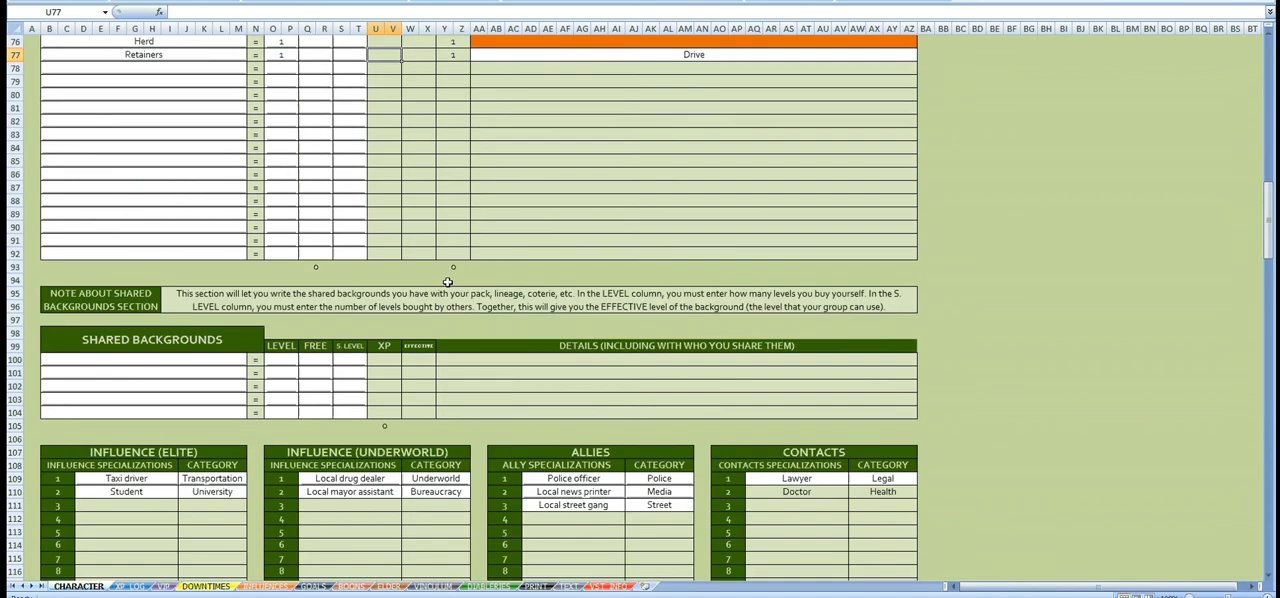
{"action": "scroll", "coordinate": [447, 282], "scroll_direction": "up", "scroll_amount": 1}
{"action": "left_click_drag", "start_coordinate": [112, 519], "coordinate": [213, 531]}
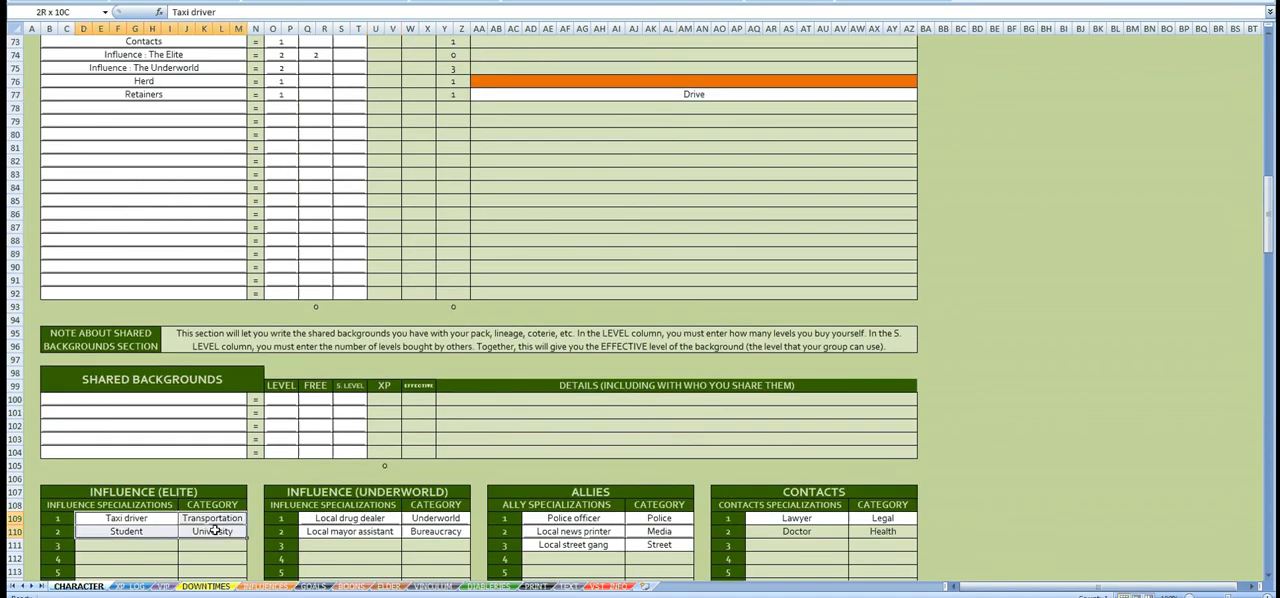
{"action": "left_click_drag", "start_coordinate": [381, 518], "coordinate": [428, 531]}
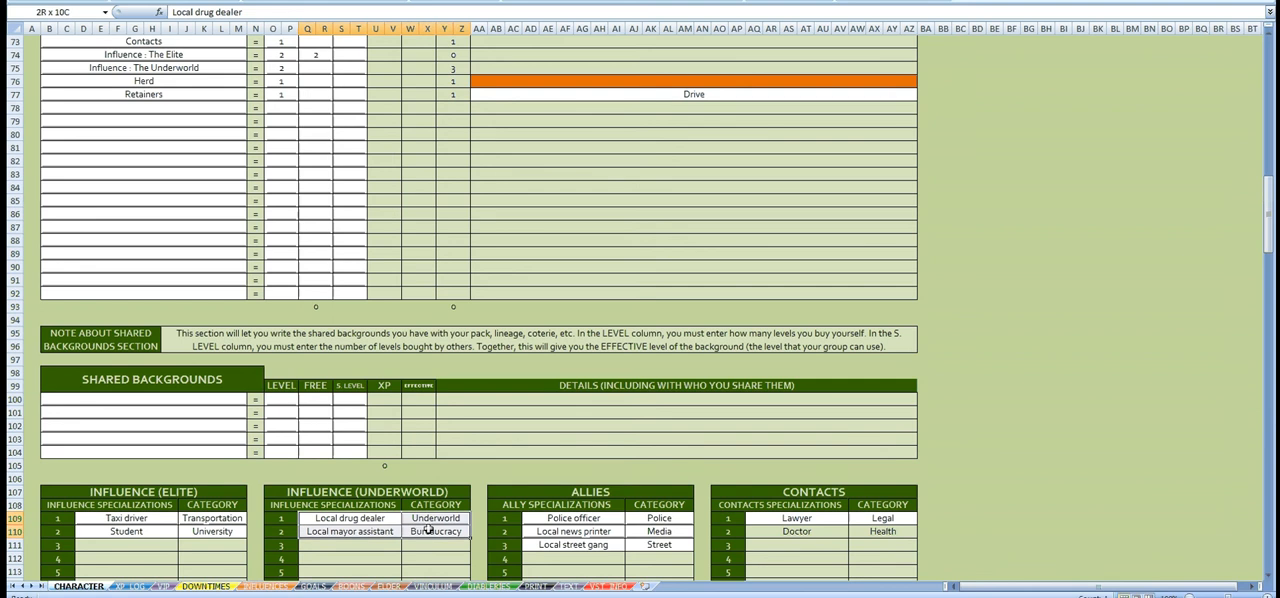
{"action": "left_click", "coordinate": [432, 531]}
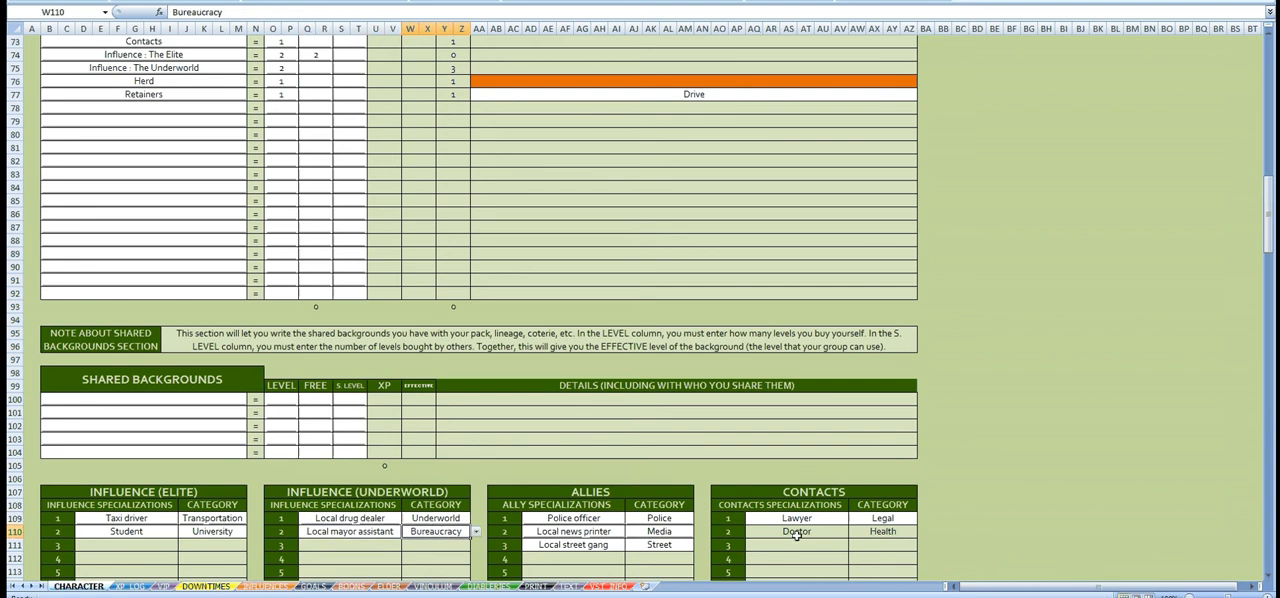
Step: Clear the second Contacts entry, removing the Doctor specialization and its Health category
{"action": "left_click_drag", "start_coordinate": [824, 527], "coordinate": [872, 530]}
{"action": "key", "text": "Delete"}
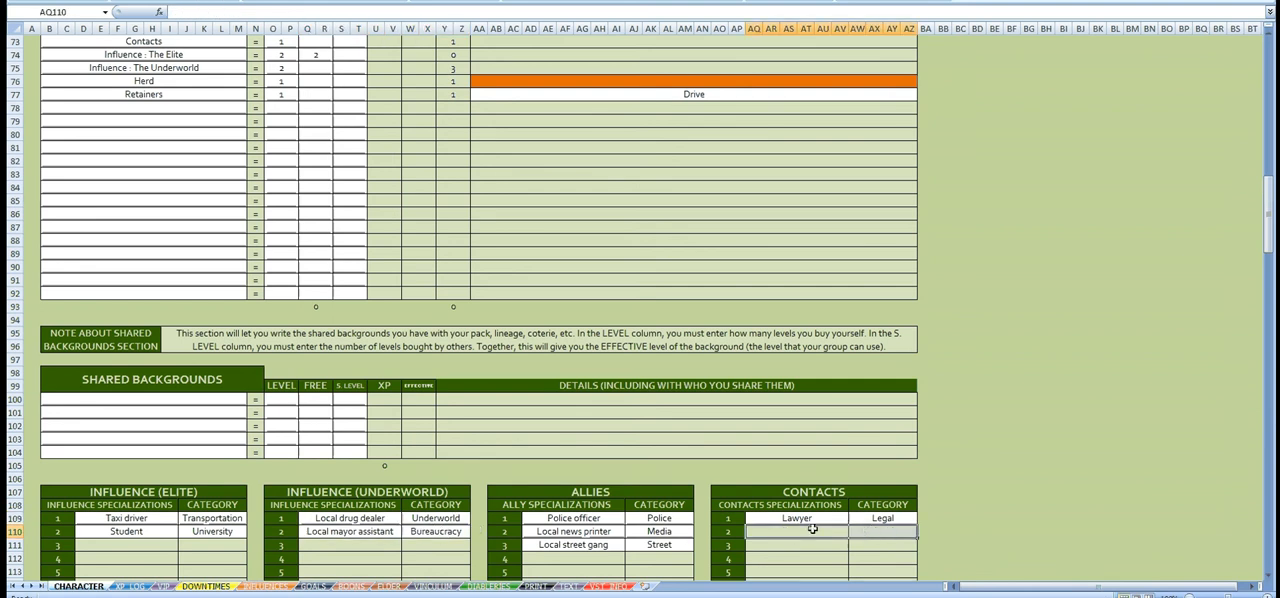
{"action": "left_click", "coordinate": [806, 518]}
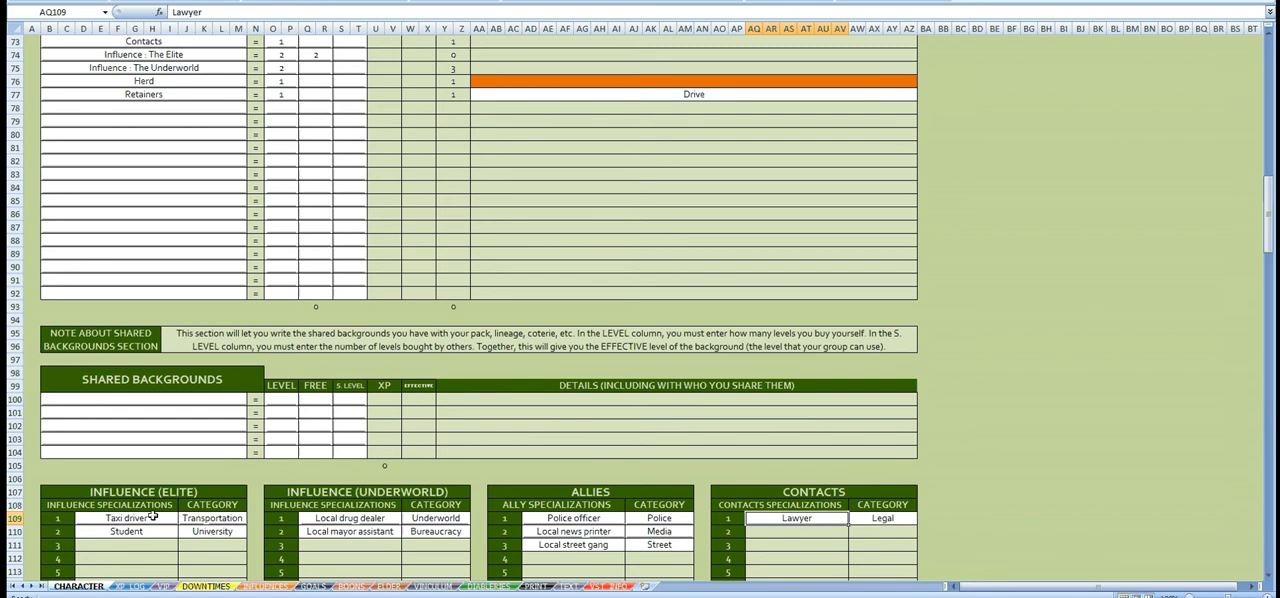
Step: Examine the categories assigned to the Taxi driver and Student specializations under Influence (Elite)
{"action": "left_click_drag", "start_coordinate": [153, 516], "coordinate": [215, 532]}
{"action": "left_click", "coordinate": [213, 532]}
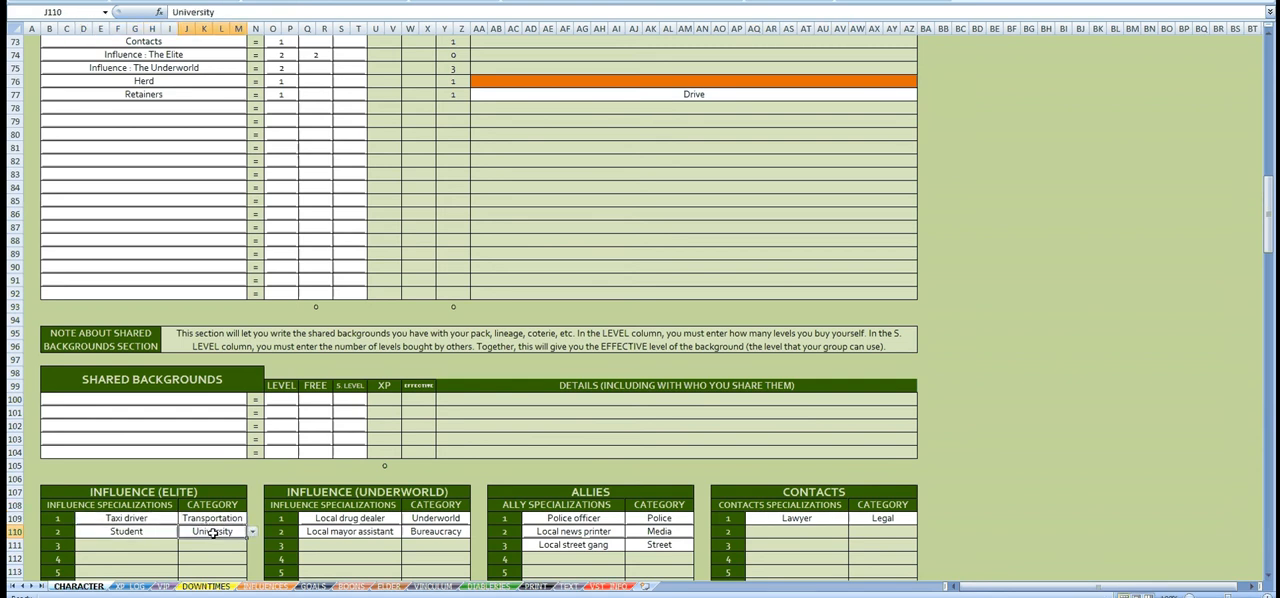
{"action": "left_click", "coordinate": [232, 518]}
{"action": "scroll", "coordinate": [275, 493], "scroll_direction": "down", "scroll_amount": 1}
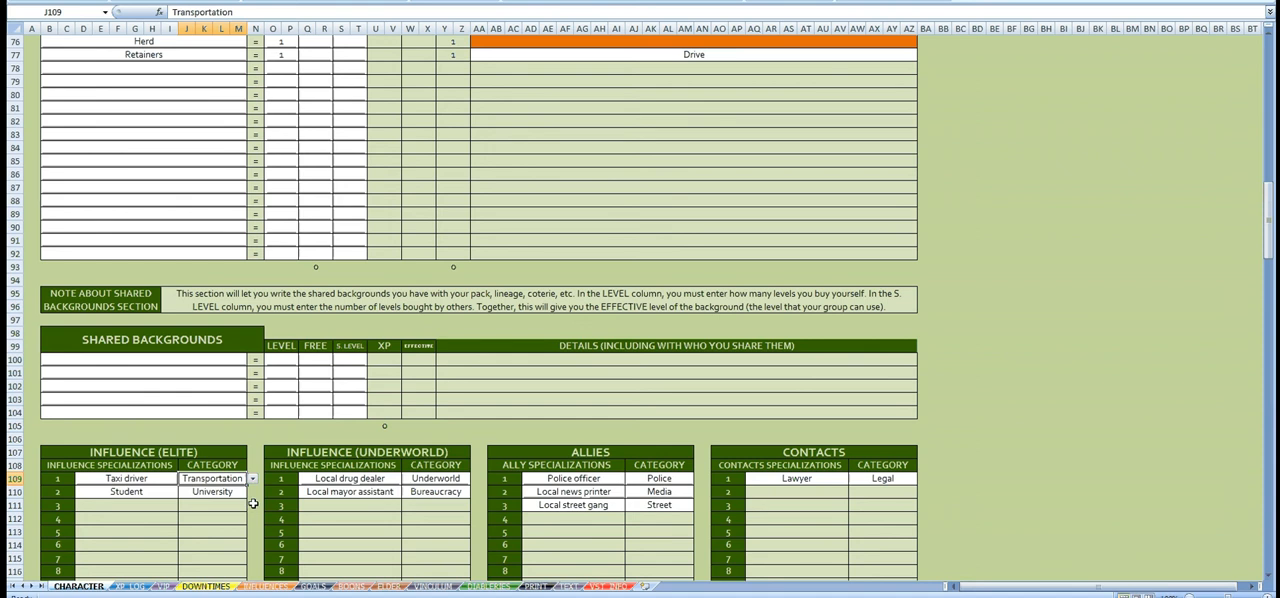
Step: Look through the Influence Categories list on the VST_INFO sheet
{"action": "left_click", "coordinate": [604, 588]}
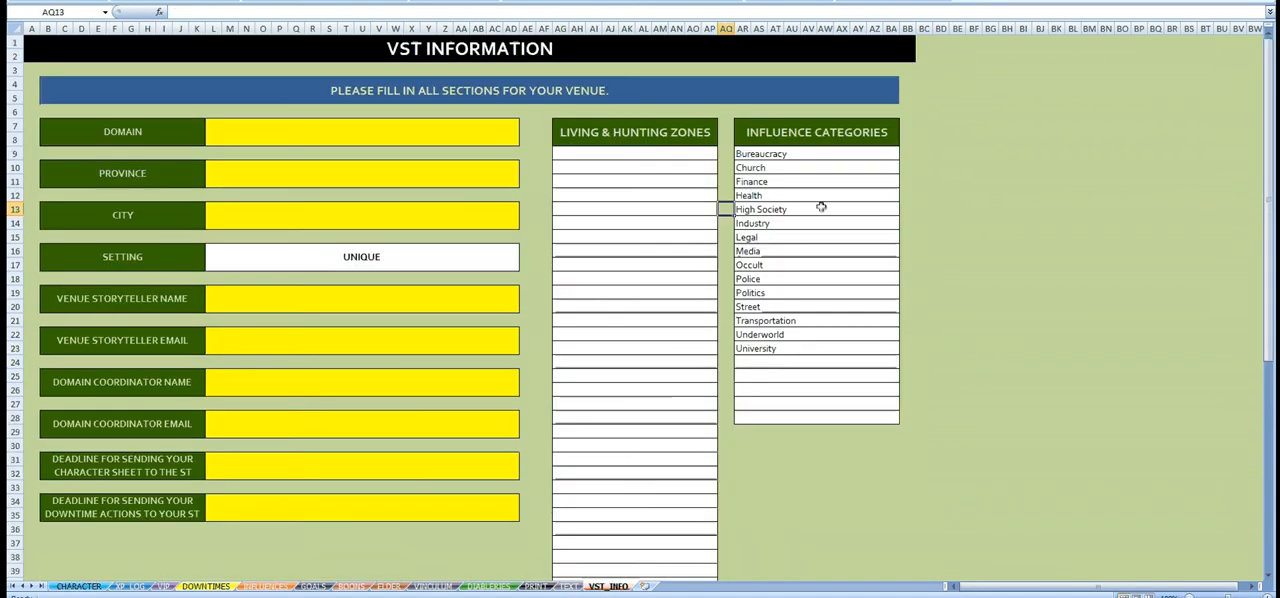
{"action": "left_click", "coordinate": [810, 152]}
{"action": "left_click_drag", "start_coordinate": [810, 152], "coordinate": [788, 366]}
{"action": "left_click", "coordinate": [784, 361]}
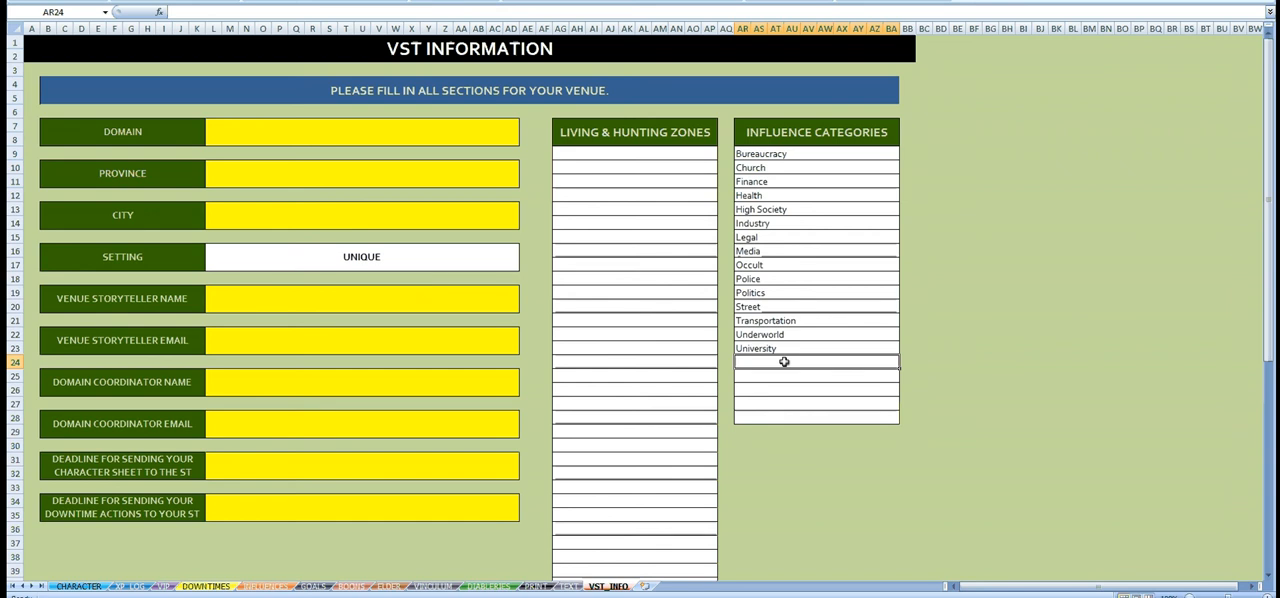
{"action": "left_click_drag", "start_coordinate": [791, 150], "coordinate": [785, 222]}
{"action": "left_click", "coordinate": [785, 251]}
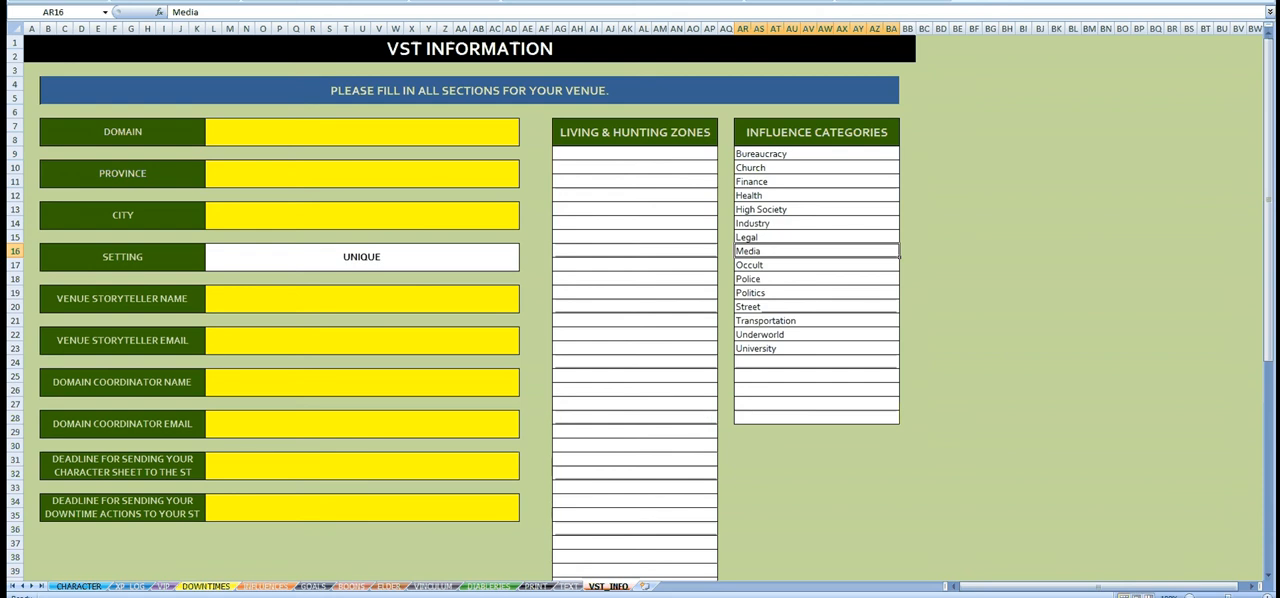
Step: Return to the CHARACTER sheet and examine each specialization's category for both influences, the allies and the contact
{"action": "left_click", "coordinate": [79, 586]}
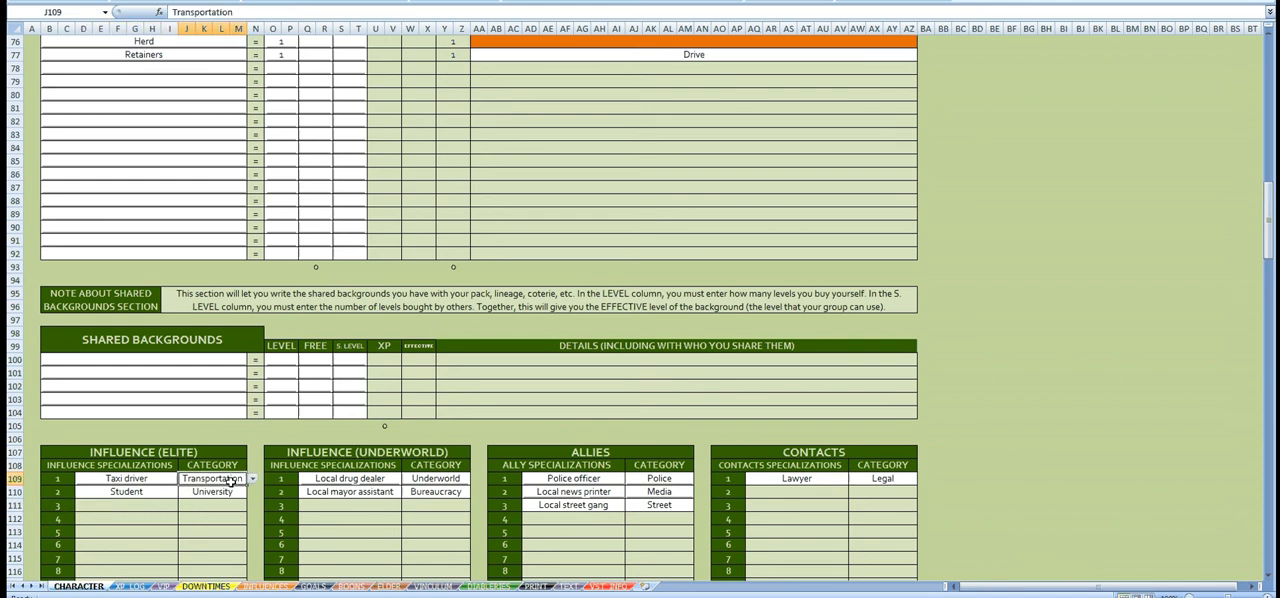
{"action": "left_click", "coordinate": [157, 495]}
{"action": "left_click", "coordinate": [236, 491]}
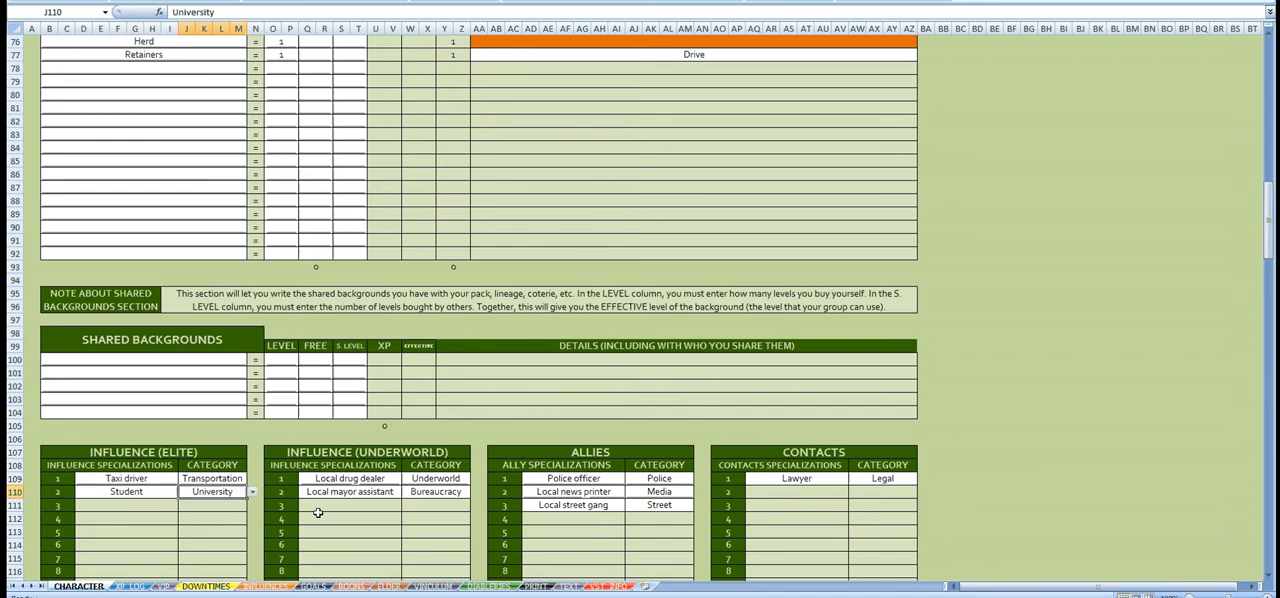
{"action": "left_click", "coordinate": [391, 478]}
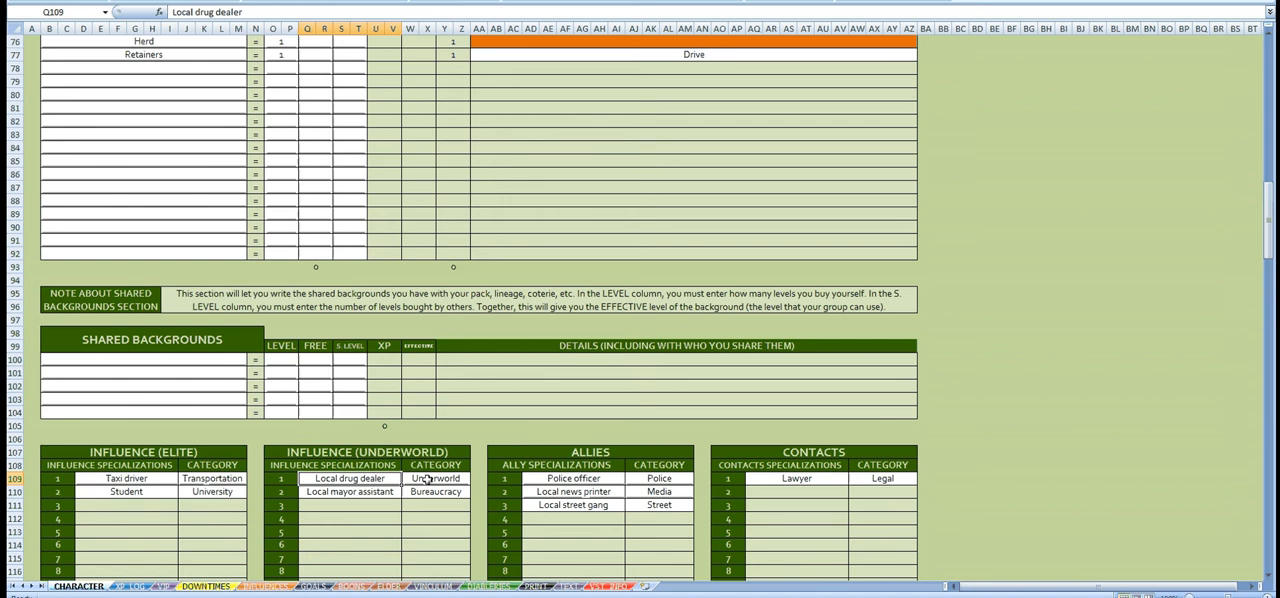
{"action": "left_click", "coordinate": [427, 479]}
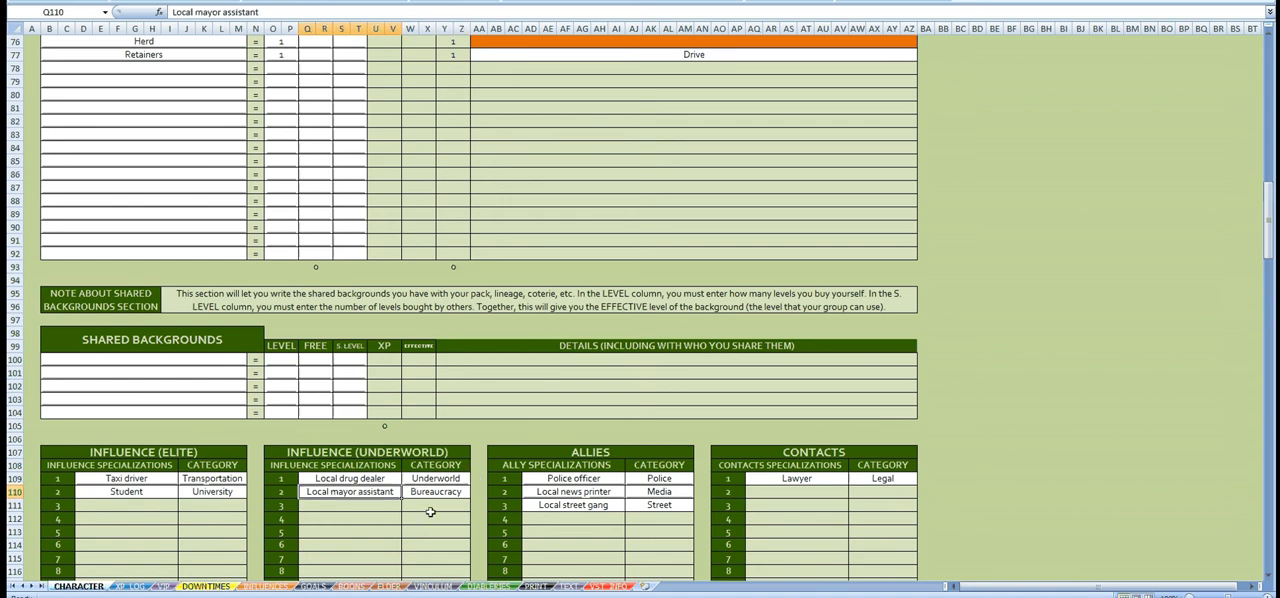
{"action": "left_click", "coordinate": [452, 492]}
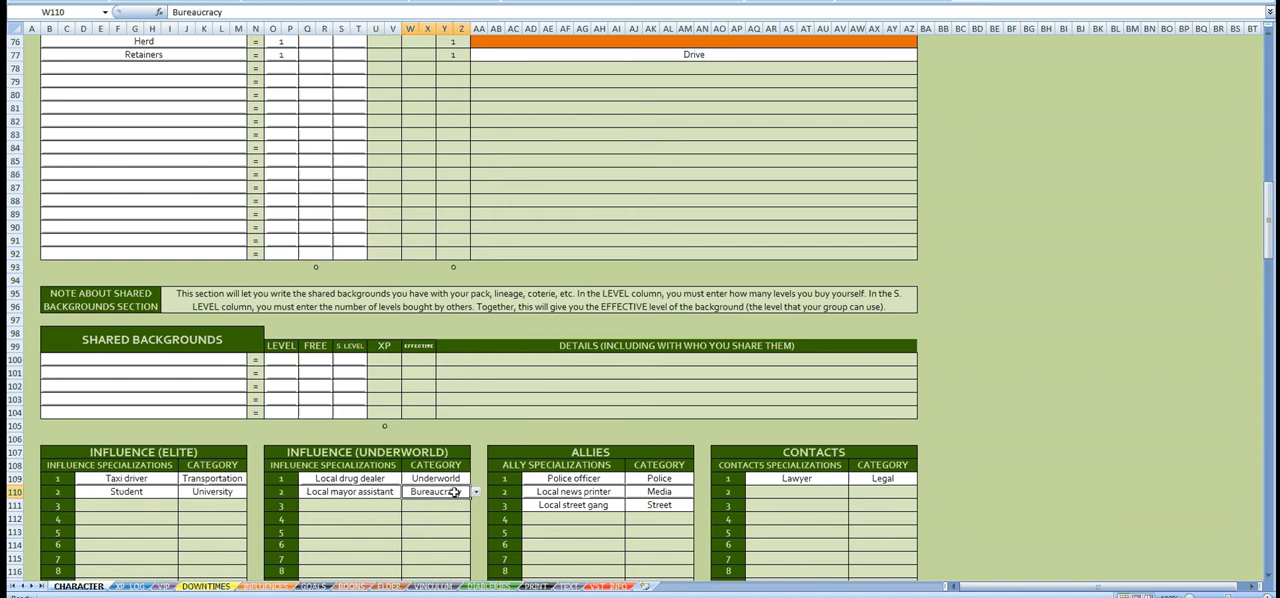
{"action": "left_click", "coordinate": [612, 479]}
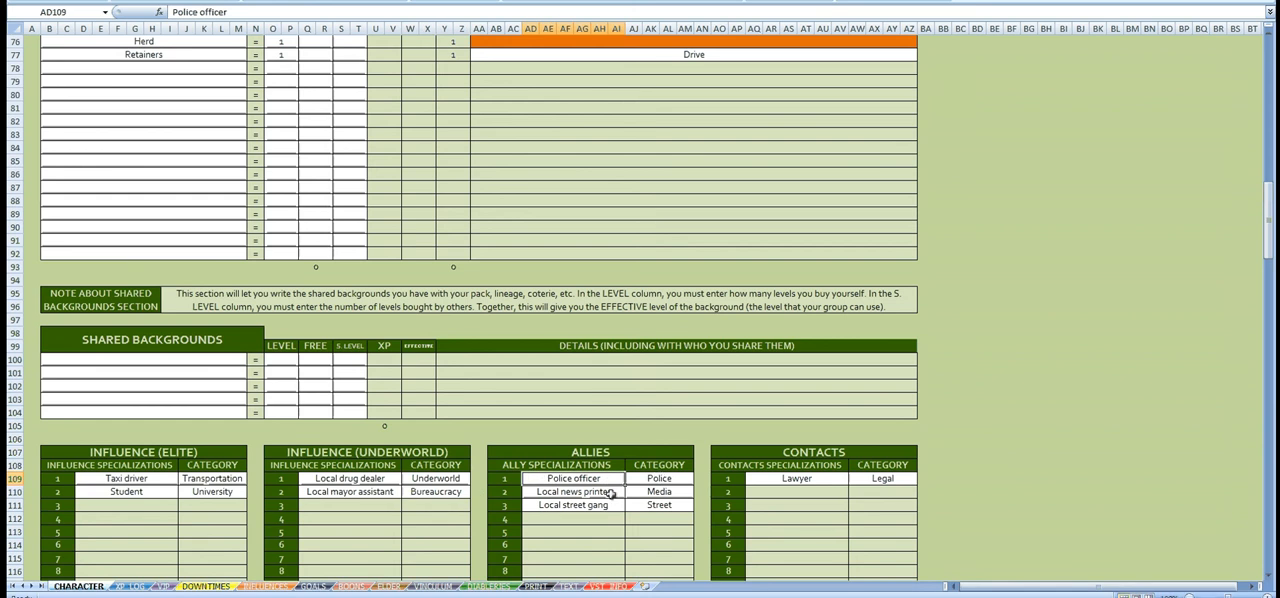
{"action": "left_click", "coordinate": [682, 491]}
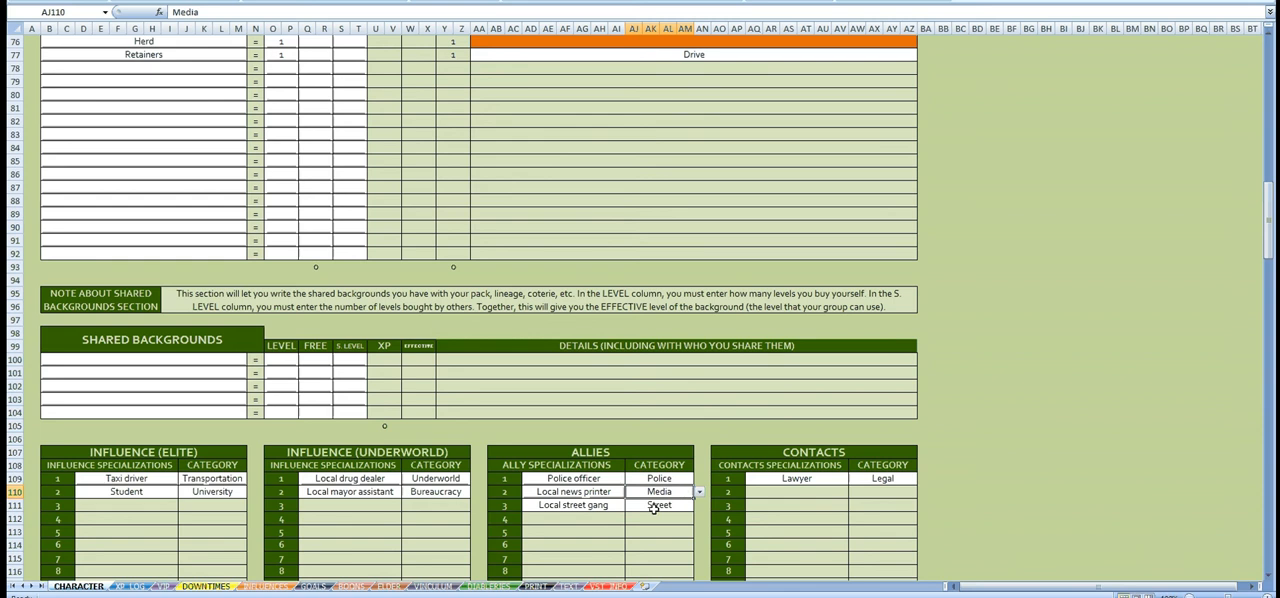
{"action": "left_click", "coordinate": [674, 508]}
{"action": "left_click", "coordinate": [818, 481]}
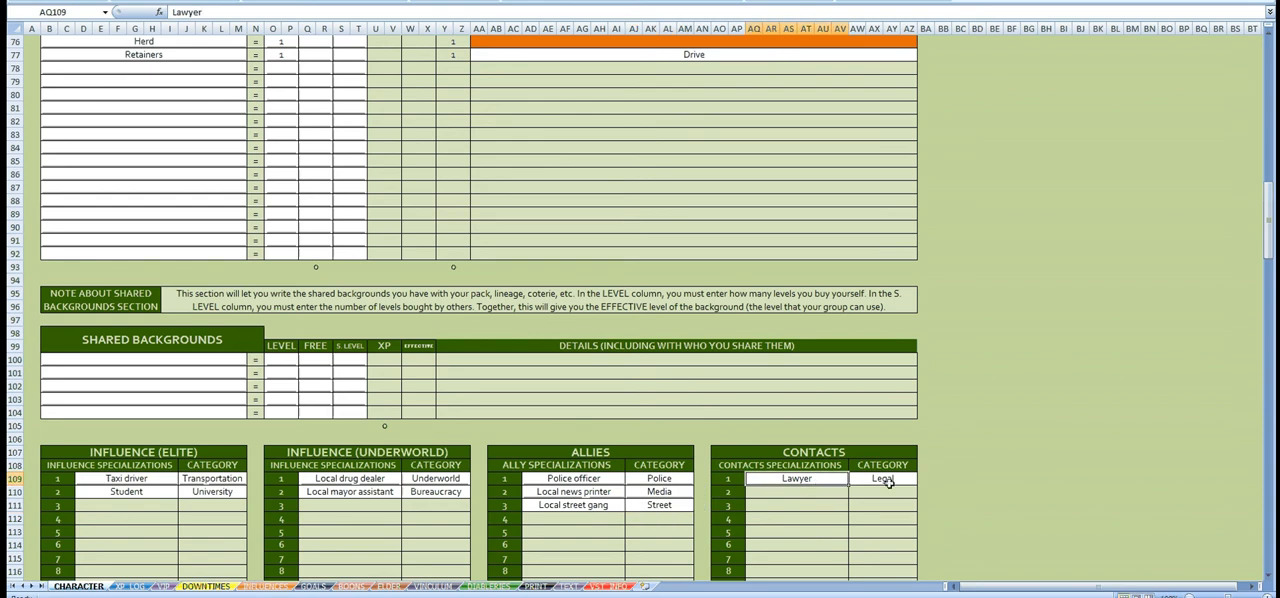
{"action": "left_click", "coordinate": [895, 480]}
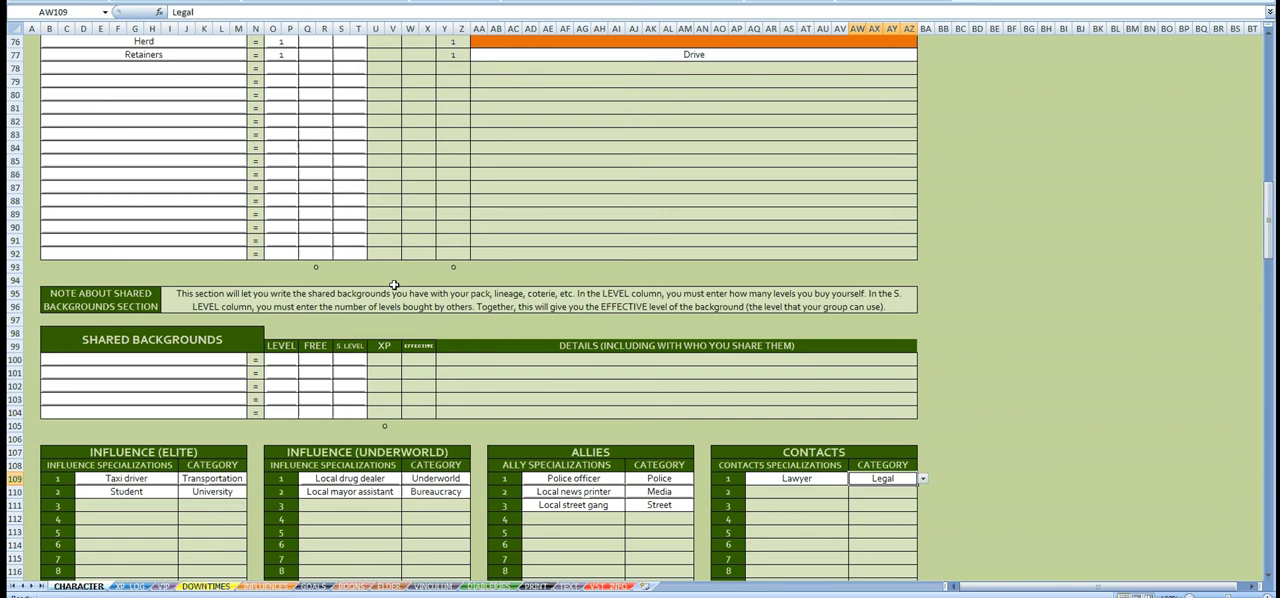
Step: Check the Retainers row in the Backgrounds table, looking at its level and details
{"action": "scroll", "coordinate": [394, 285], "scroll_direction": "up", "scroll_amount": 4}
{"action": "left_click", "coordinate": [132, 213]}
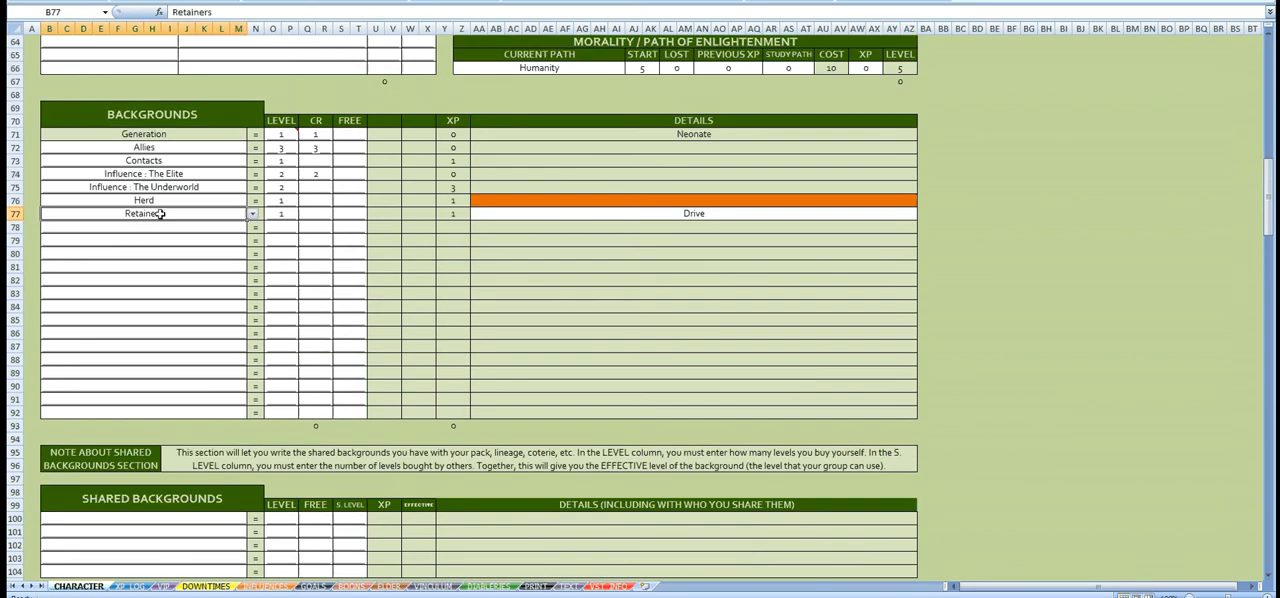
{"action": "left_click", "coordinate": [290, 220]}
{"action": "left_click", "coordinate": [600, 213]}
{"action": "scroll", "coordinate": [432, 250], "scroll_direction": "up", "scroll_amount": 15}
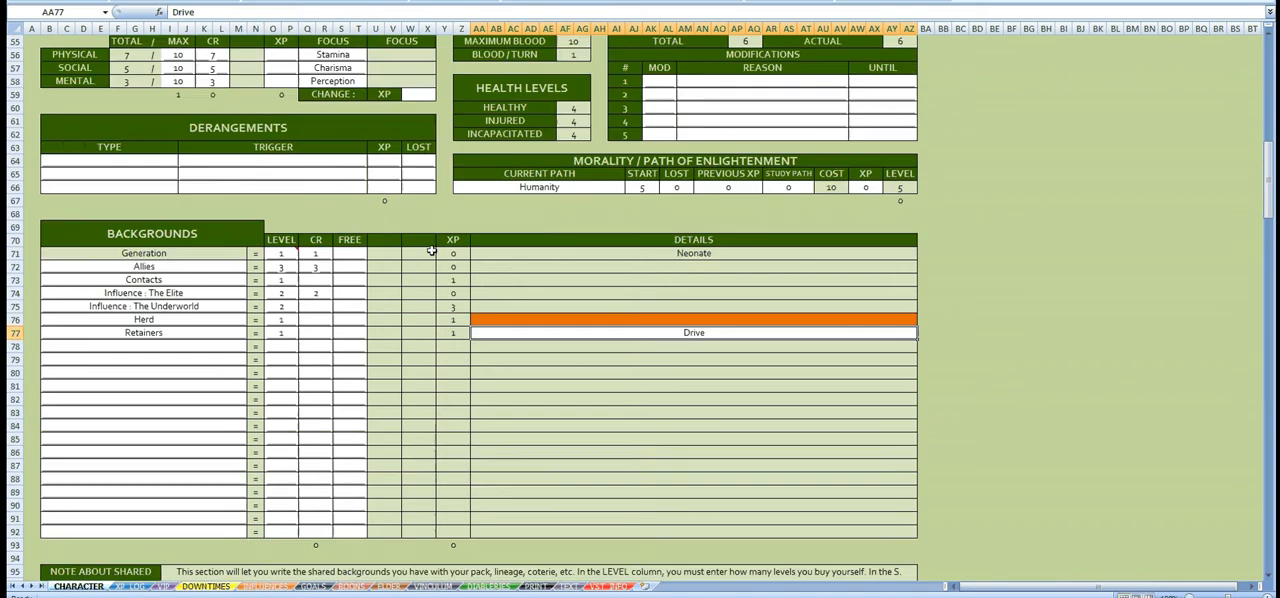
{"action": "scroll", "coordinate": [432, 250], "scroll_direction": "up", "scroll_amount": 6}
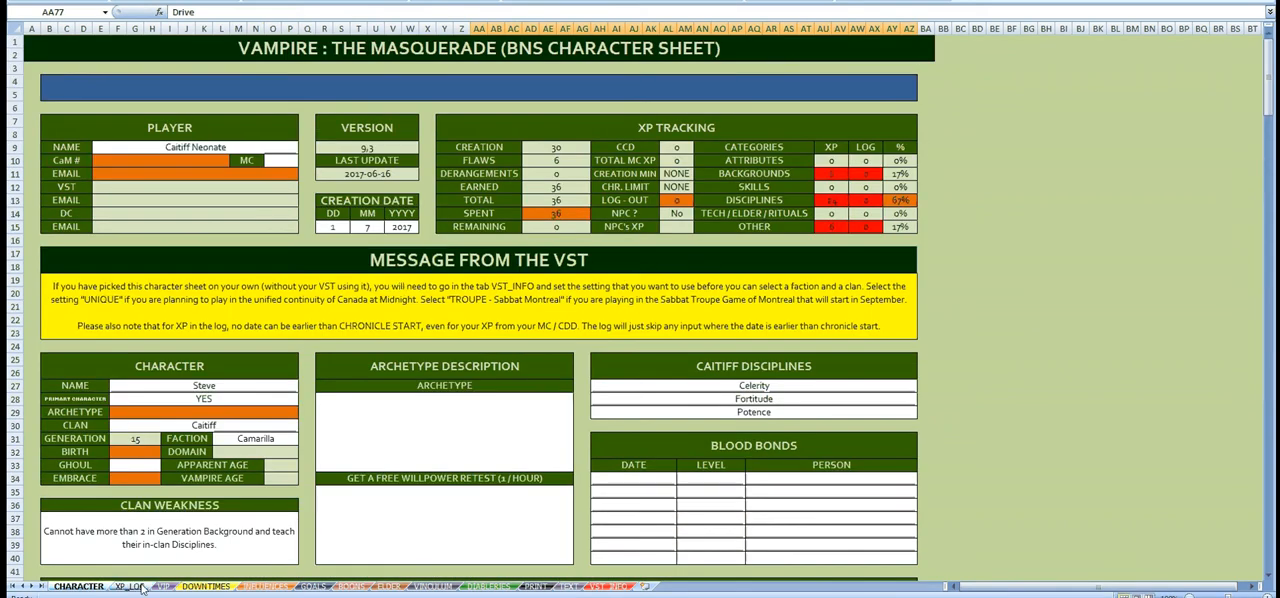
Step: Open the DOWNTIMES sheet and examine the Feeding and Herd modifiers with their current options
{"action": "left_click", "coordinate": [205, 586]}
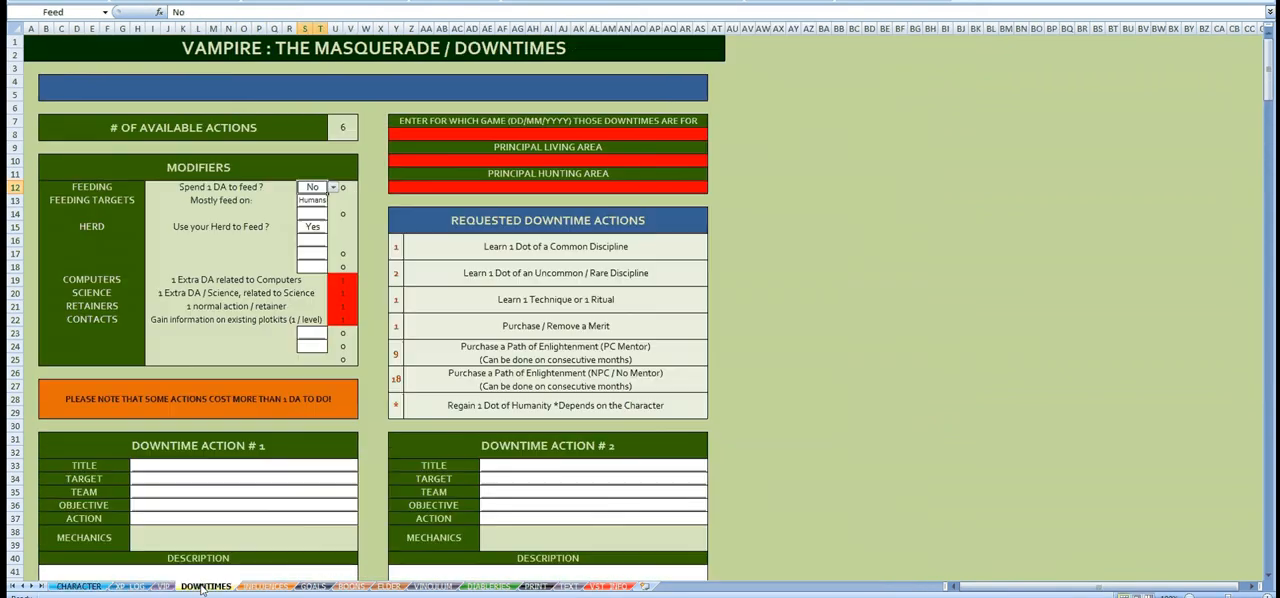
{"action": "left_click", "coordinate": [366, 161]}
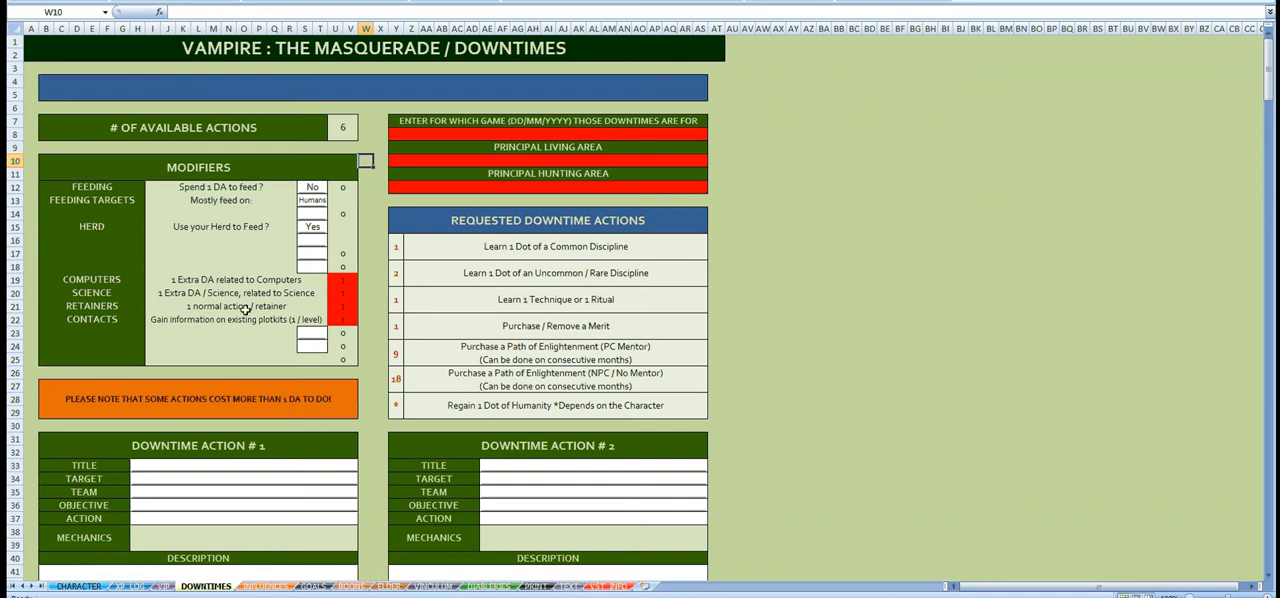
{"action": "left_click", "coordinate": [84, 191]}
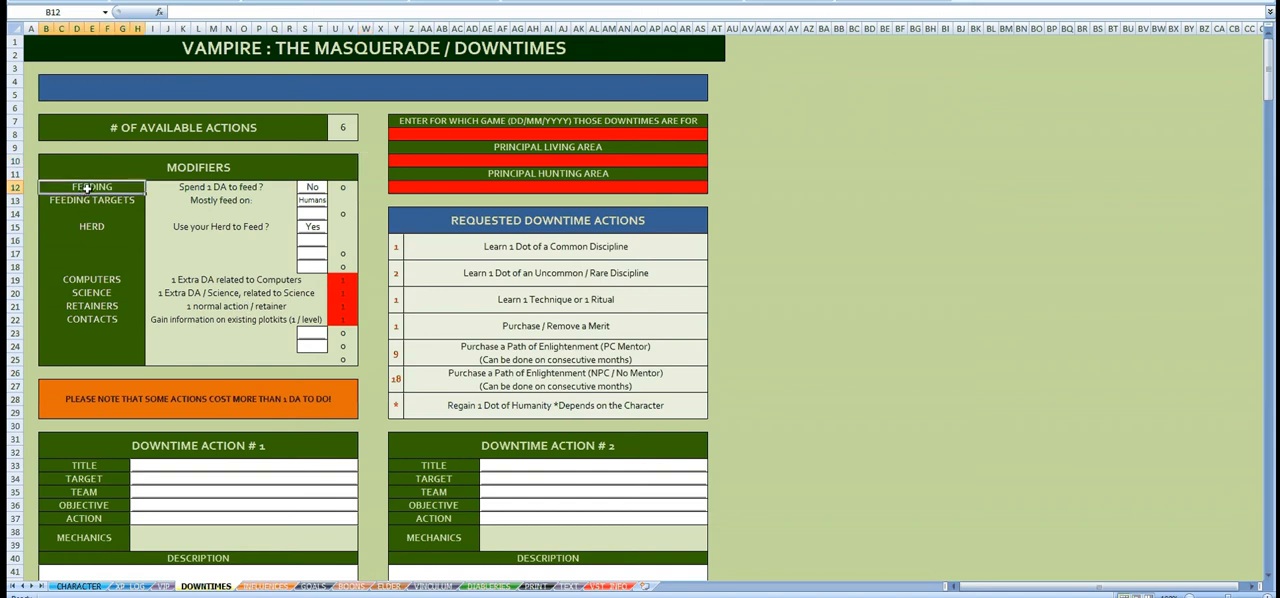
{"action": "left_click", "coordinate": [240, 187]}
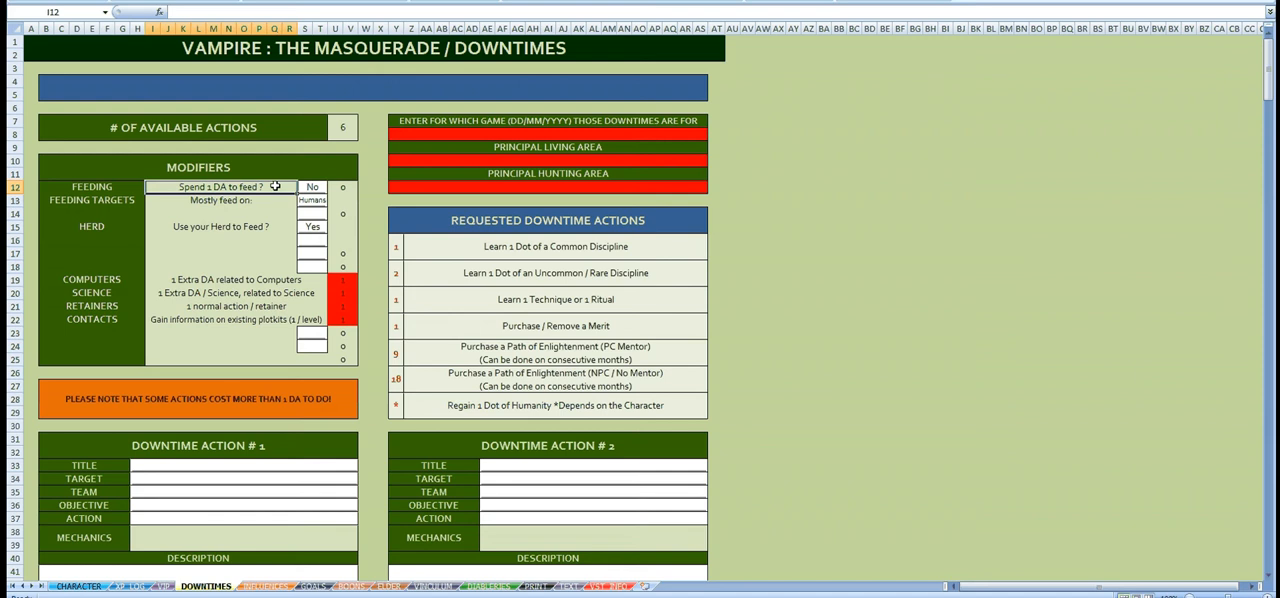
{"action": "left_click", "coordinate": [312, 187]}
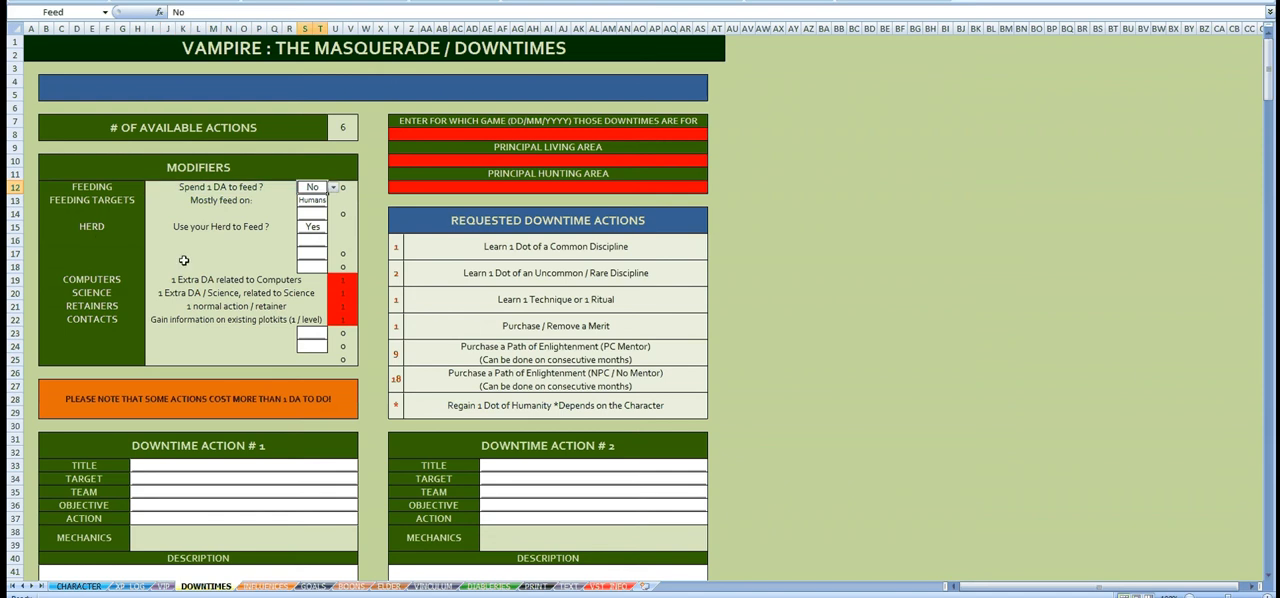
{"action": "left_click", "coordinate": [100, 228]}
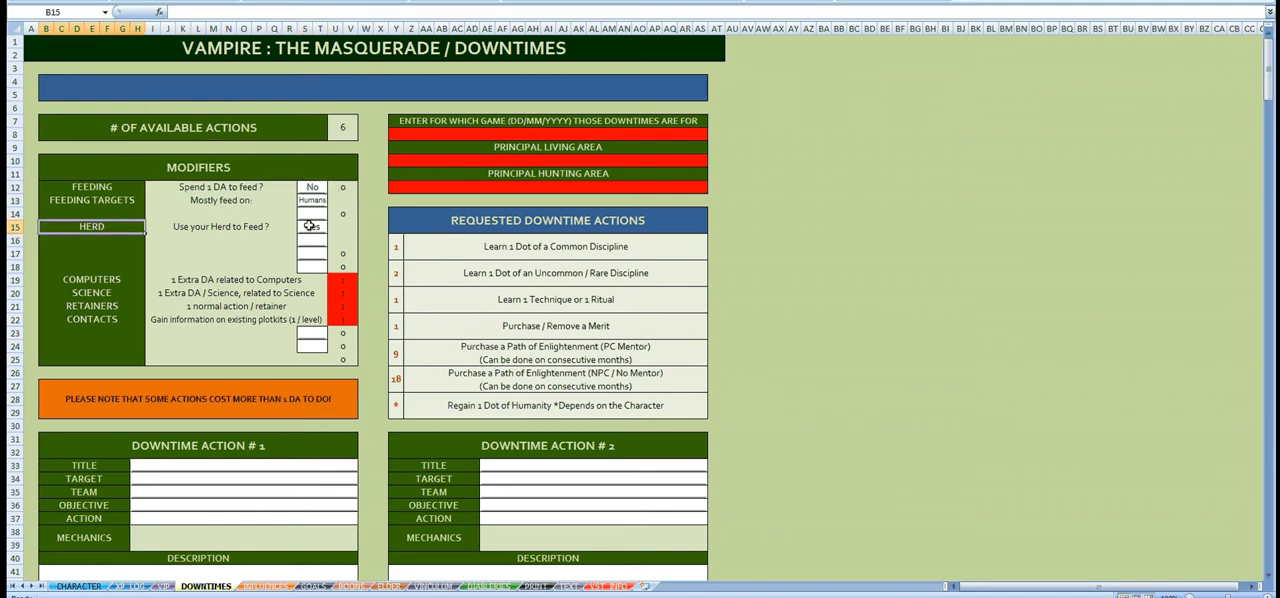
{"action": "left_click", "coordinate": [262, 227]}
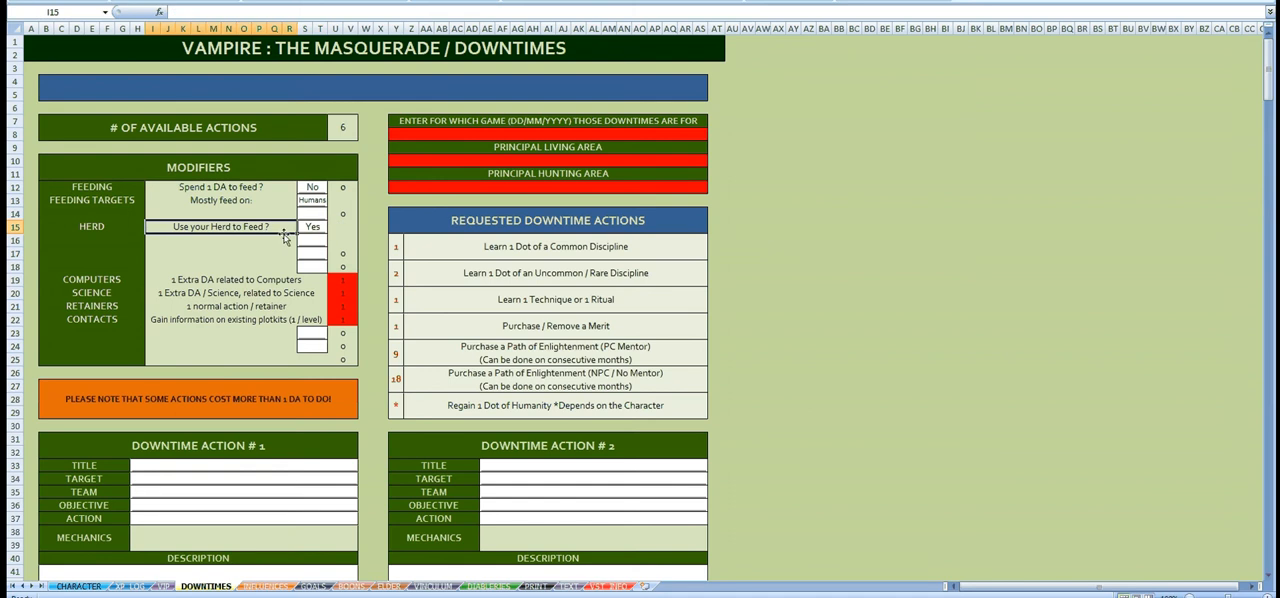
{"action": "left_click", "coordinate": [194, 184]}
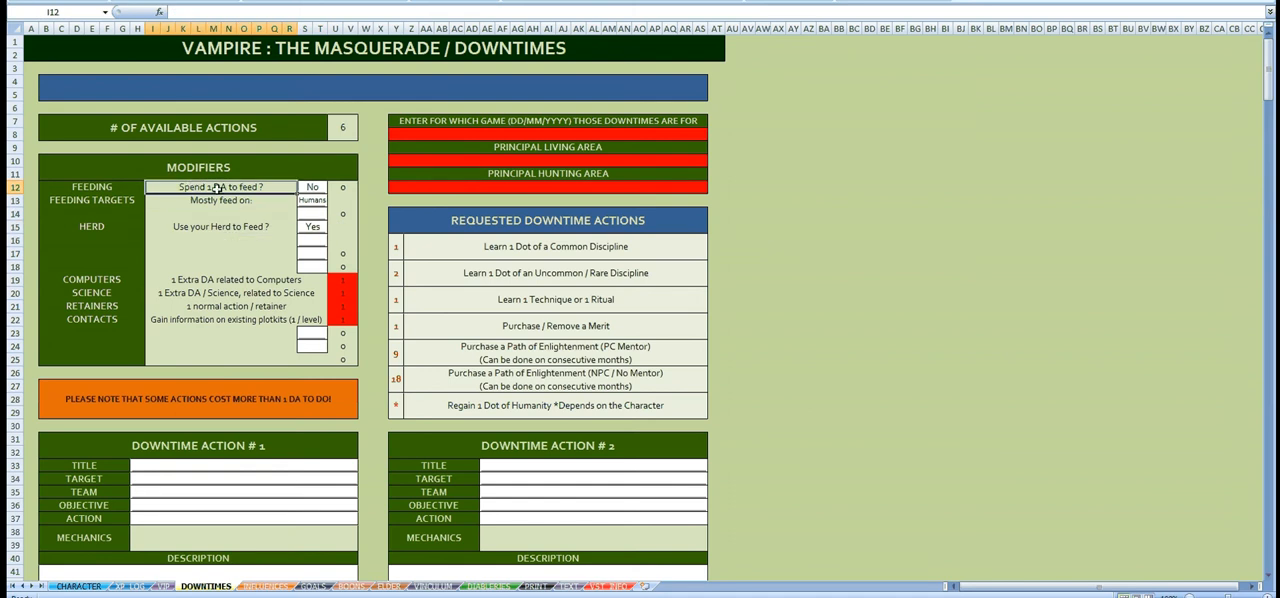
Step: Set the Herd modifier to No for feeding and keep the option of spending 1 DA to feed at No
{"action": "left_click", "coordinate": [311, 188]}
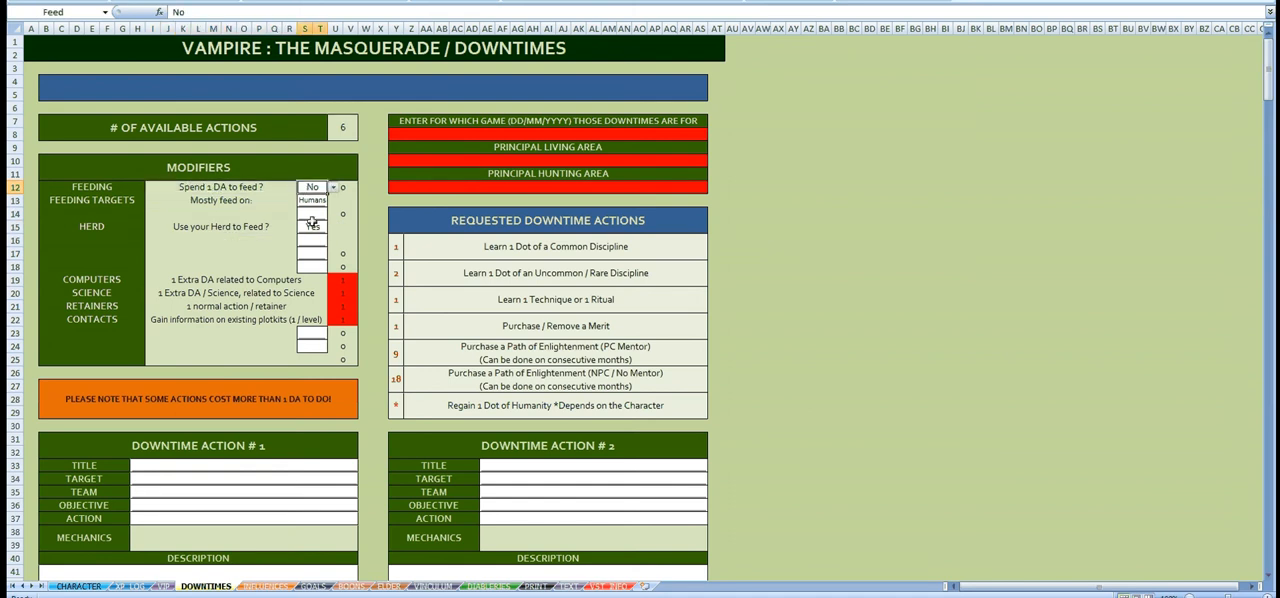
{"action": "left_click", "coordinate": [312, 225]}
{"action": "left_click", "coordinate": [336, 229]}
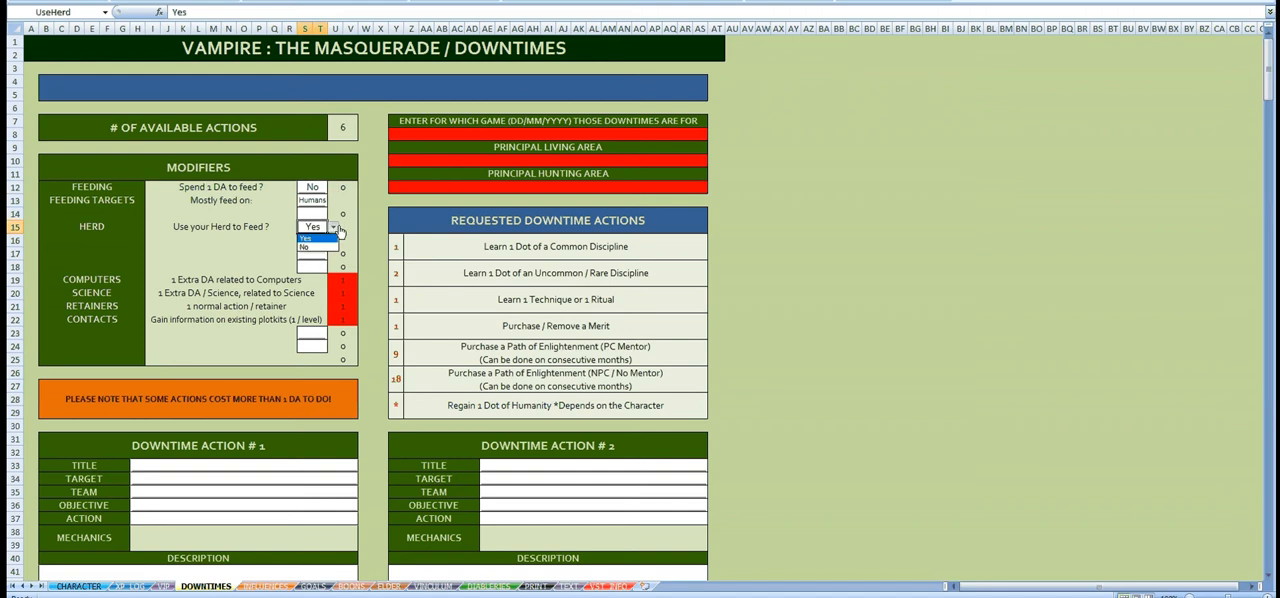
{"action": "left_click", "coordinate": [308, 247]}
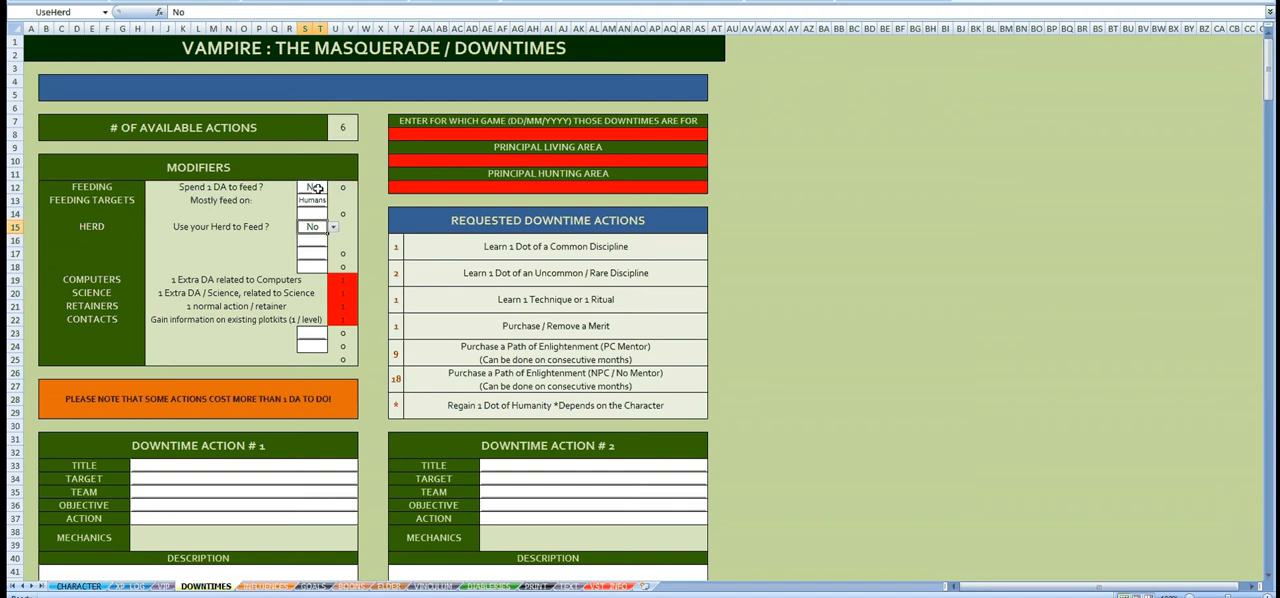
{"action": "left_click", "coordinate": [314, 188]}
{"action": "left_click", "coordinate": [333, 188]}
{"action": "left_click", "coordinate": [334, 191]}
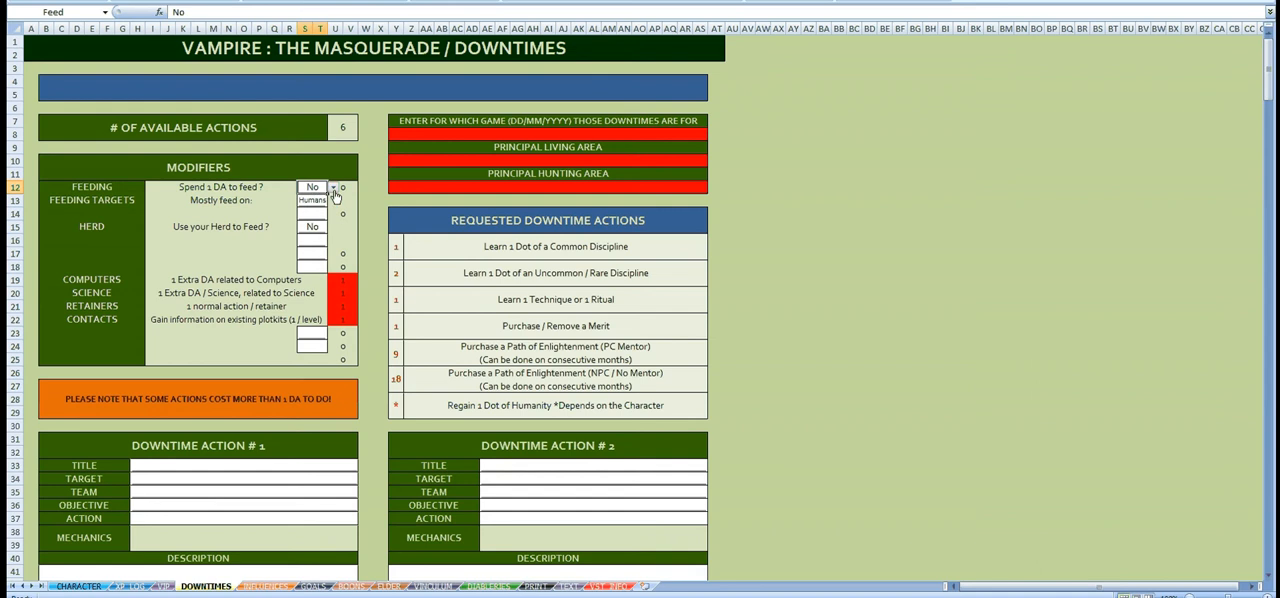
Step: Open the PRINT sheet and check the character's Blood value
{"action": "left_click", "coordinate": [536, 586]}
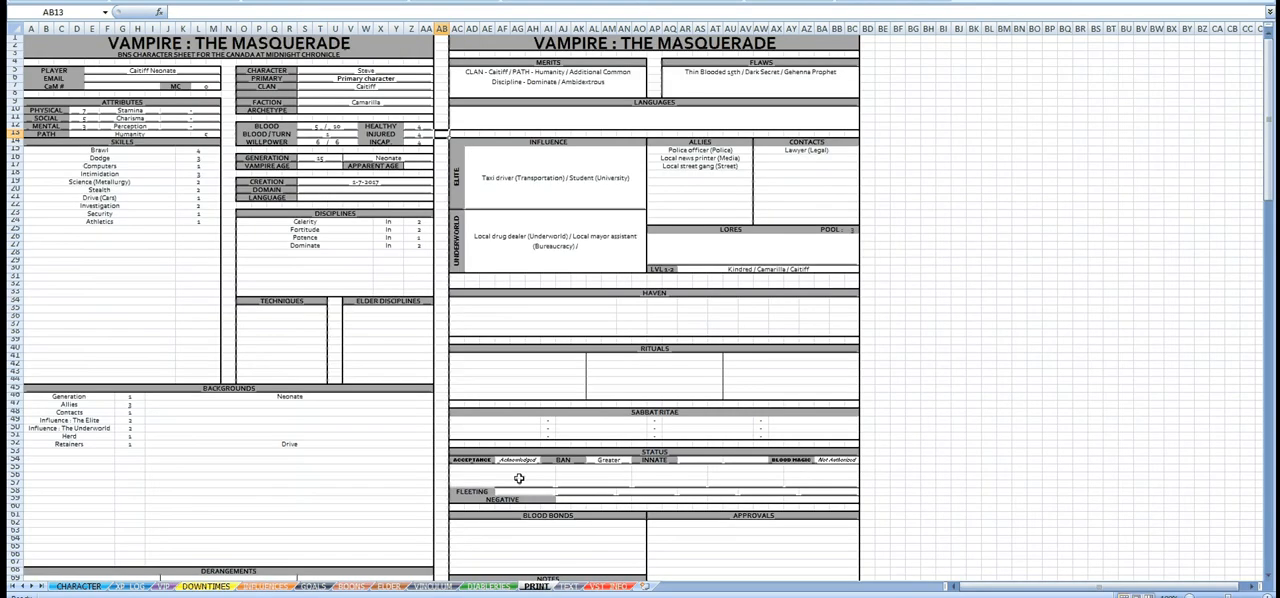
{"action": "left_click", "coordinate": [308, 127]}
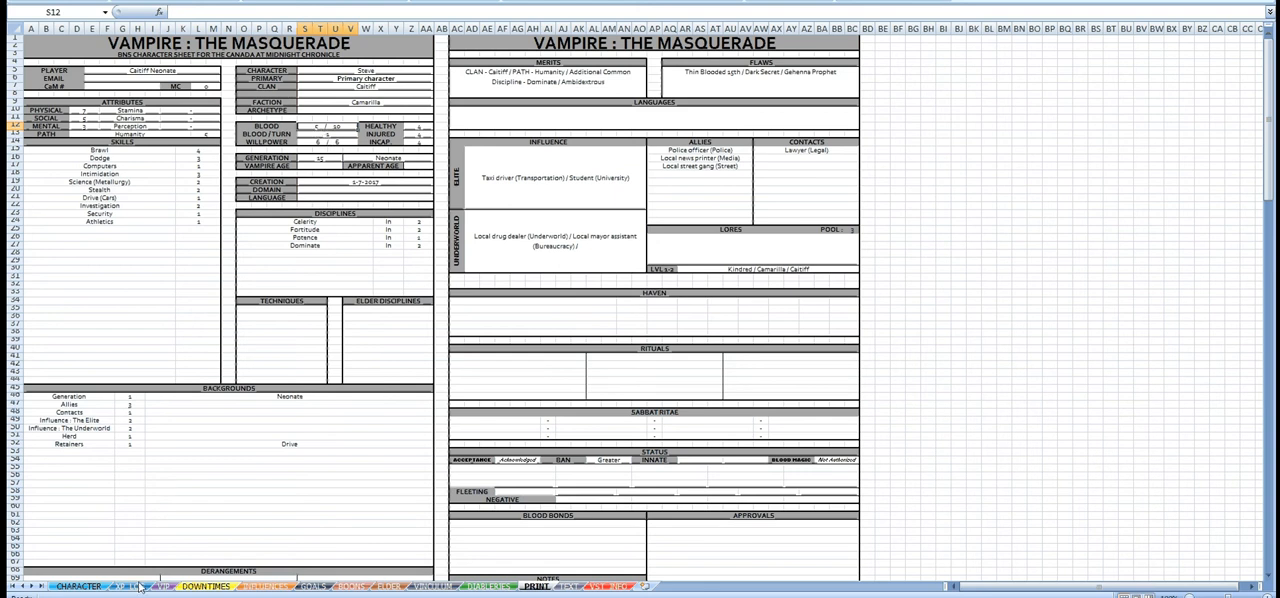
Step: Set the Herd modifier on the DOWNTIMES sheet to Yes, and recheck the Blood value on the PRINT sheet
{"action": "left_click", "coordinate": [205, 587]}
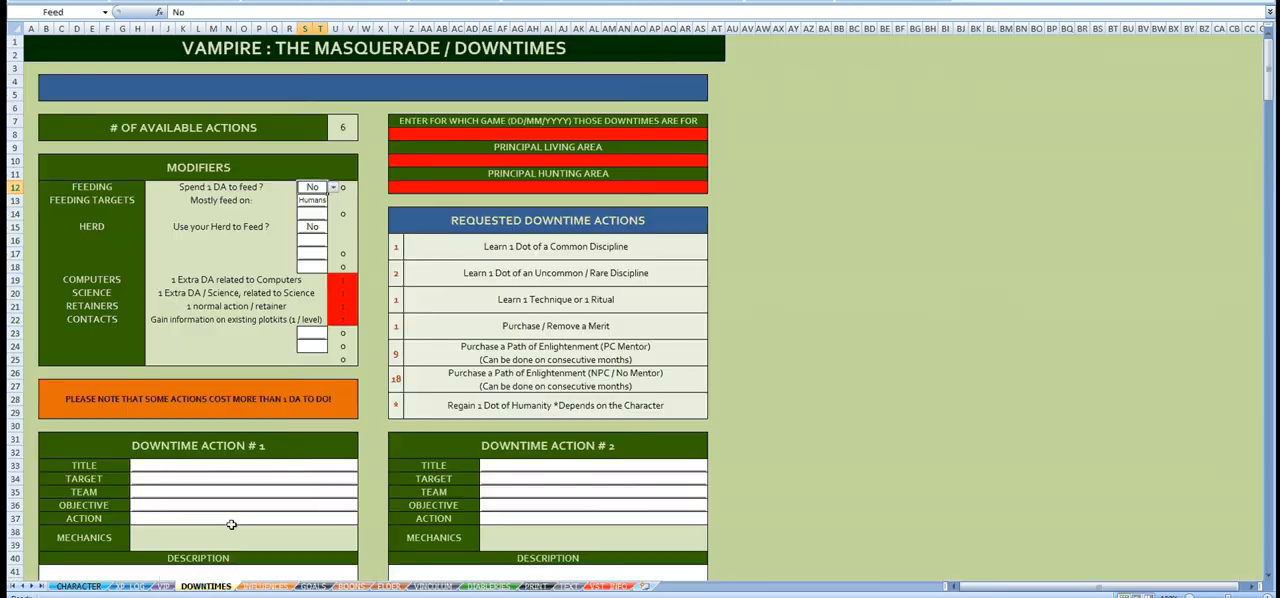
{"action": "left_click", "coordinate": [312, 226]}
{"action": "left_click", "coordinate": [333, 227]}
{"action": "left_click", "coordinate": [321, 241]}
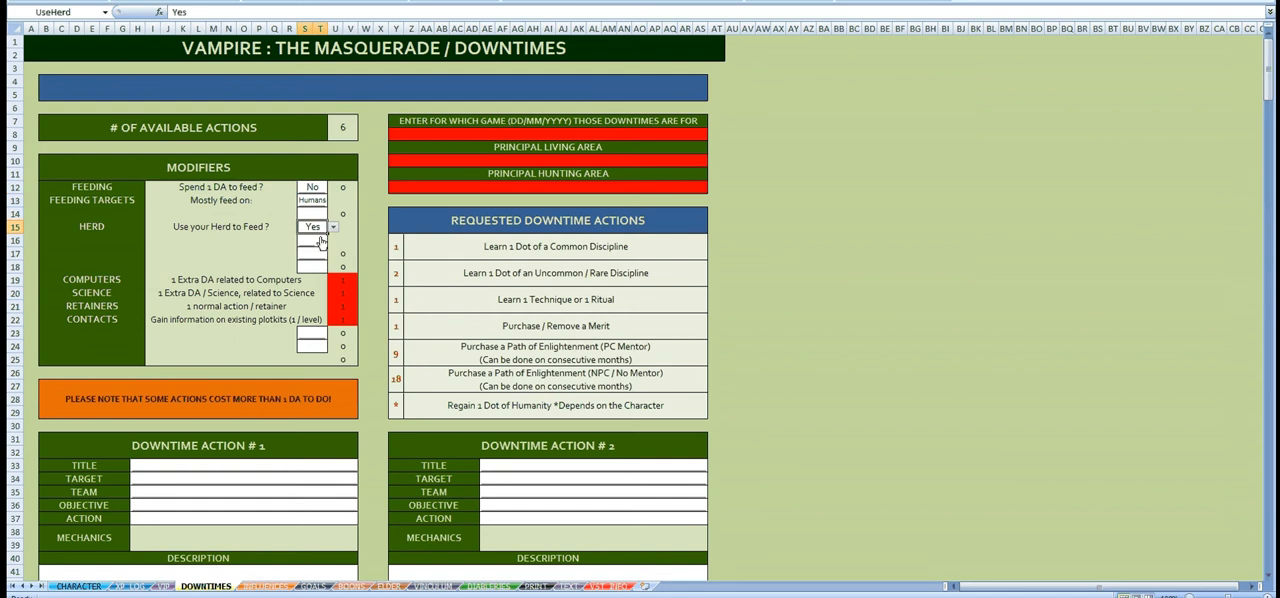
{"action": "left_click", "coordinate": [537, 587]}
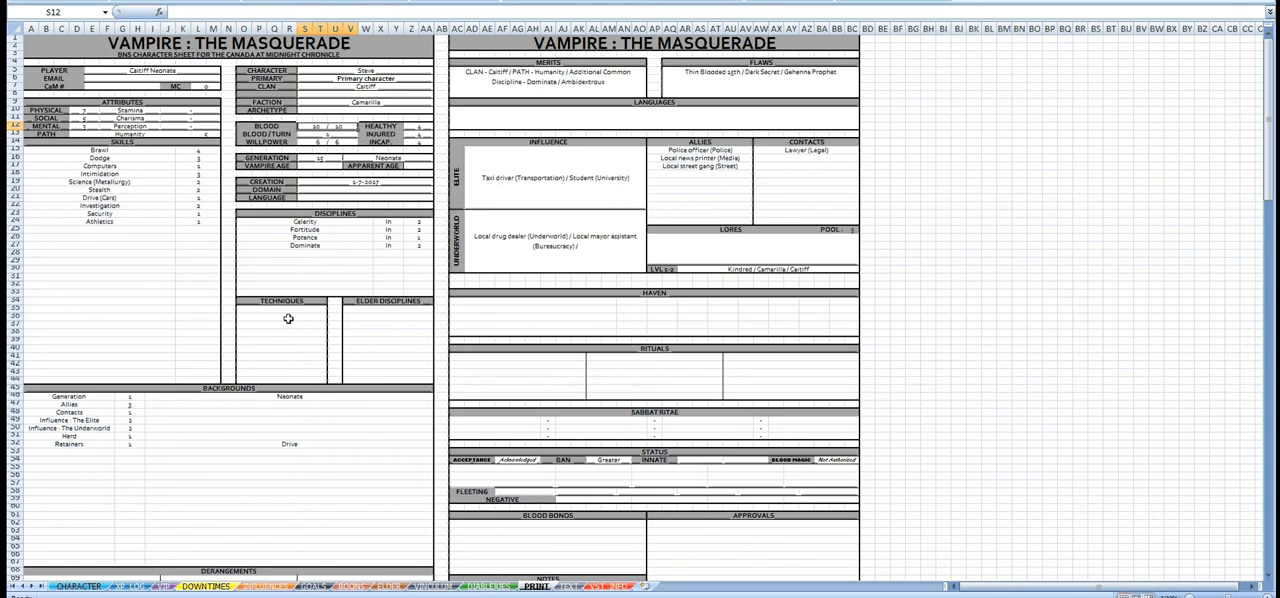
Step: Return to the DOWNTIMES sheet and examine the available choices for the Feeding Targets modifier
{"action": "left_click", "coordinate": [205, 585]}
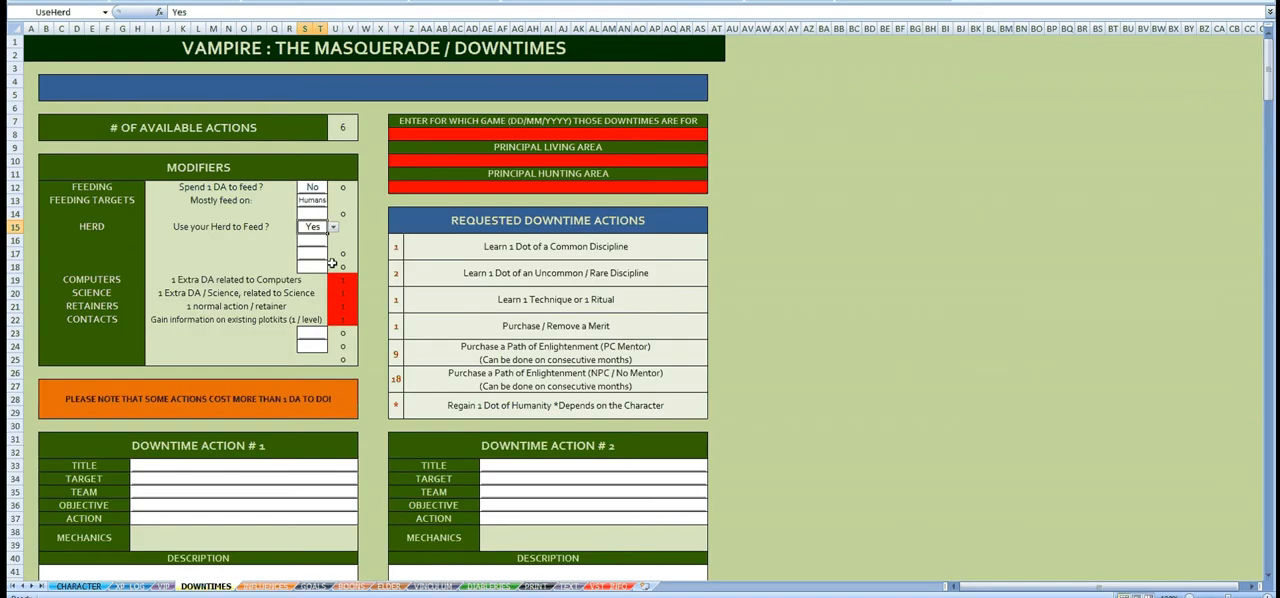
{"action": "left_click", "coordinate": [316, 201]}
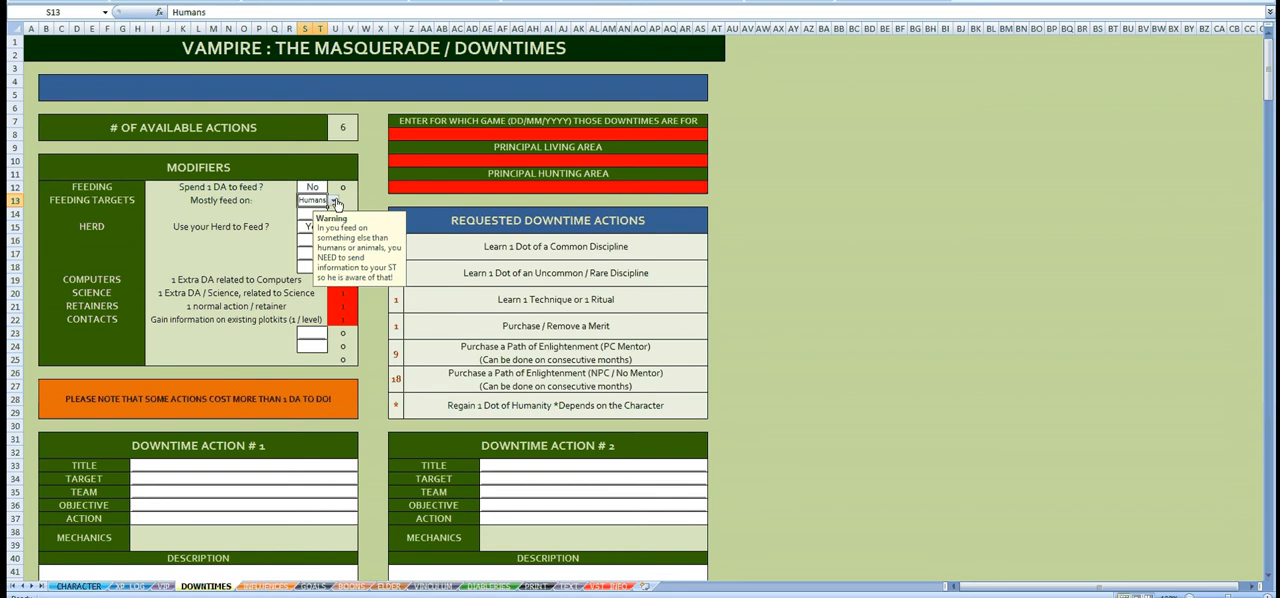
{"action": "left_click", "coordinate": [334, 201]}
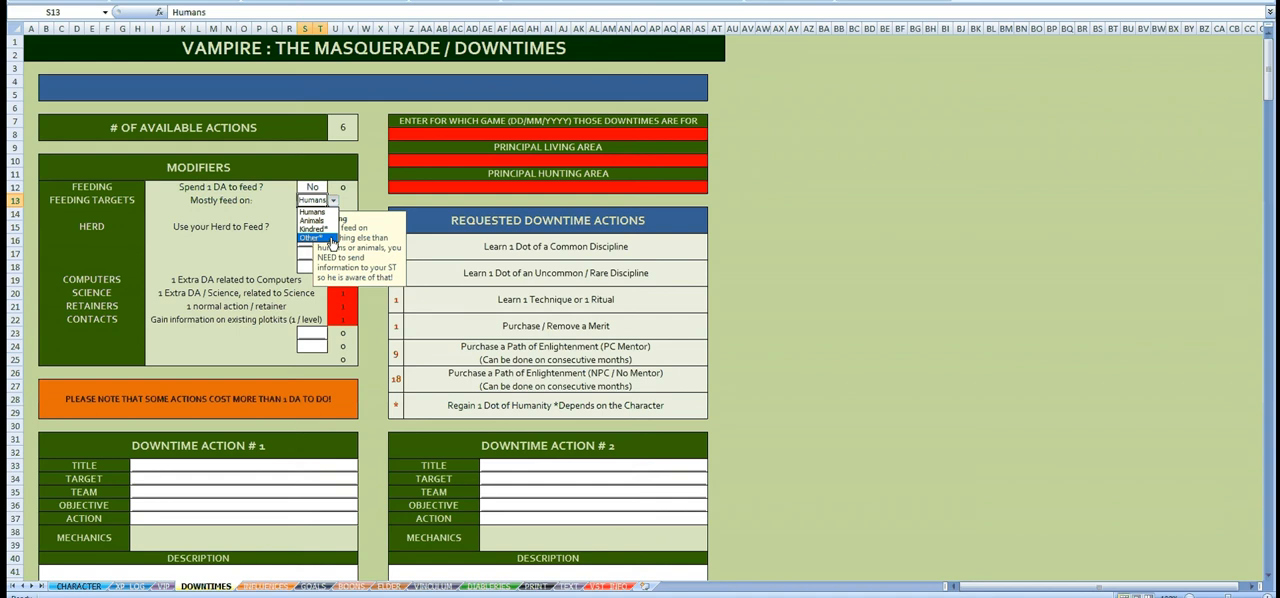
{"action": "left_click", "coordinate": [366, 176]}
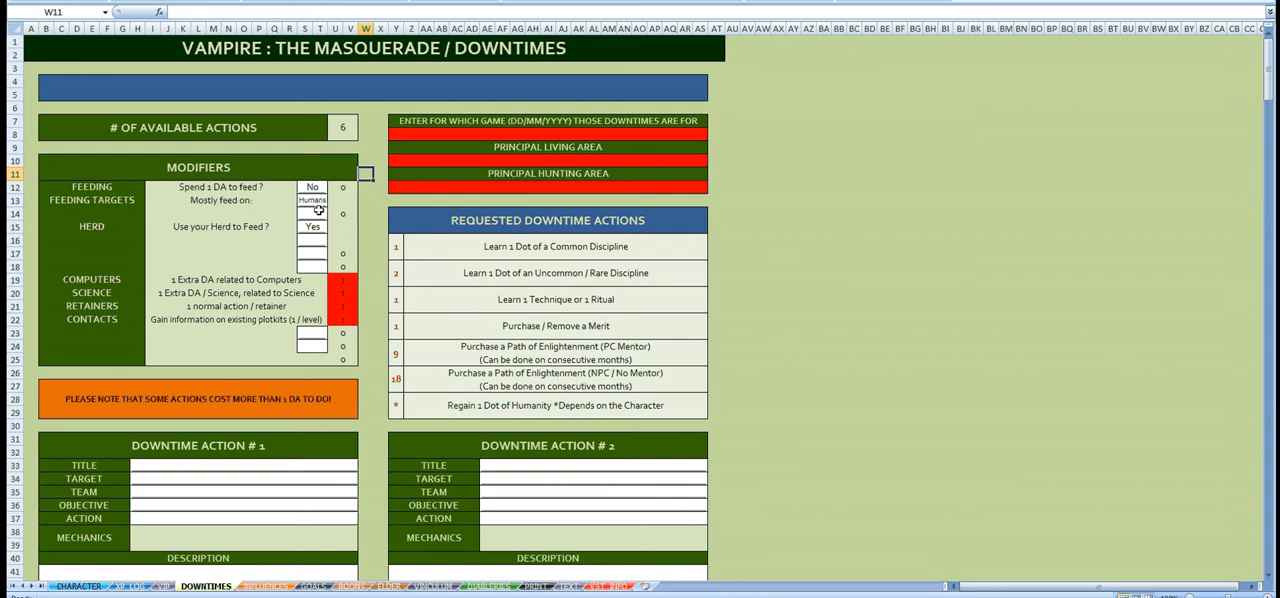
{"action": "left_click", "coordinate": [74, 210]}
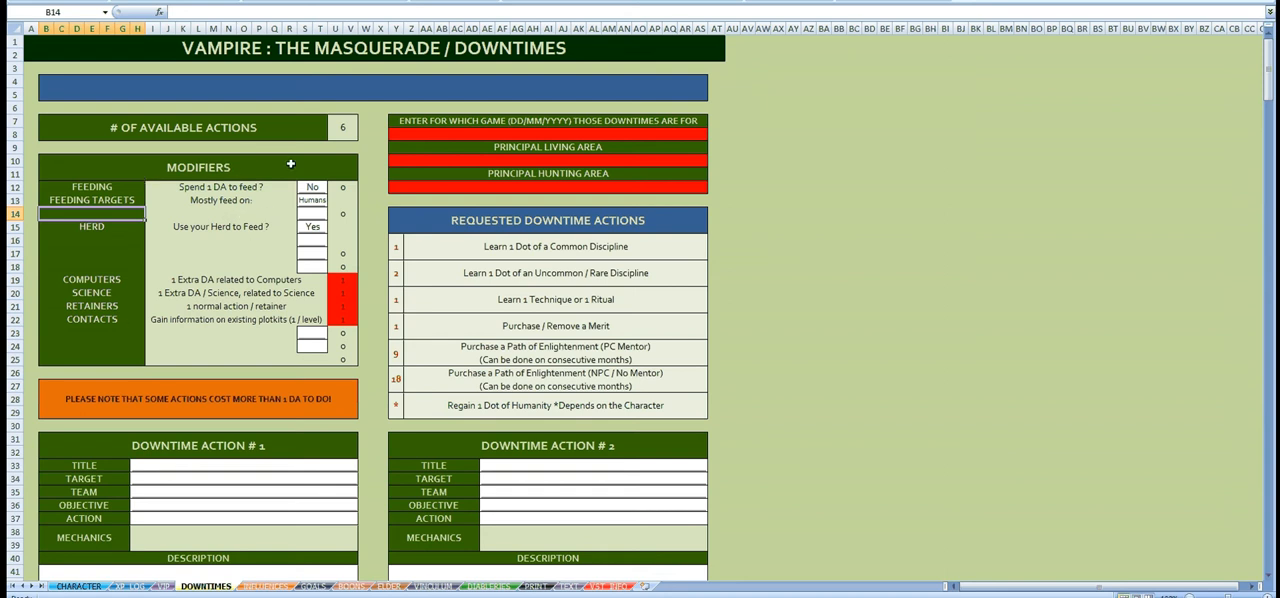
Step: Examine the number of available actions and the Computers, Science, Retainers and Contacts modifiers with their highlighted counts
{"action": "left_click", "coordinate": [338, 131]}
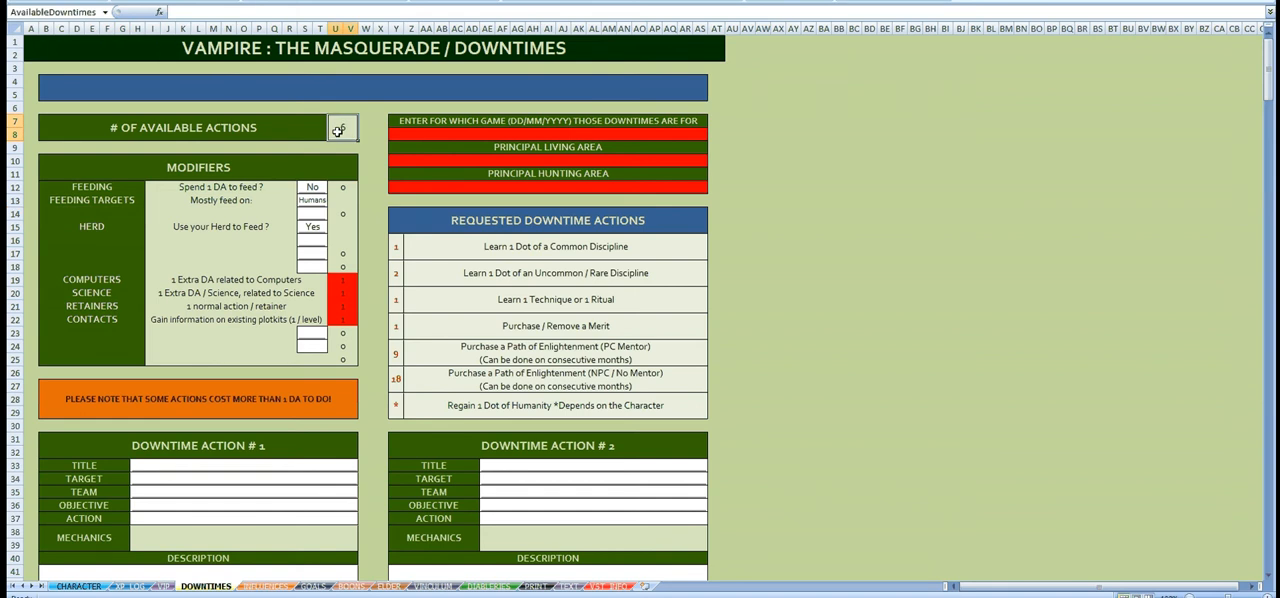
{"action": "scroll", "coordinate": [428, 222], "scroll_direction": "down", "scroll_amount": 2}
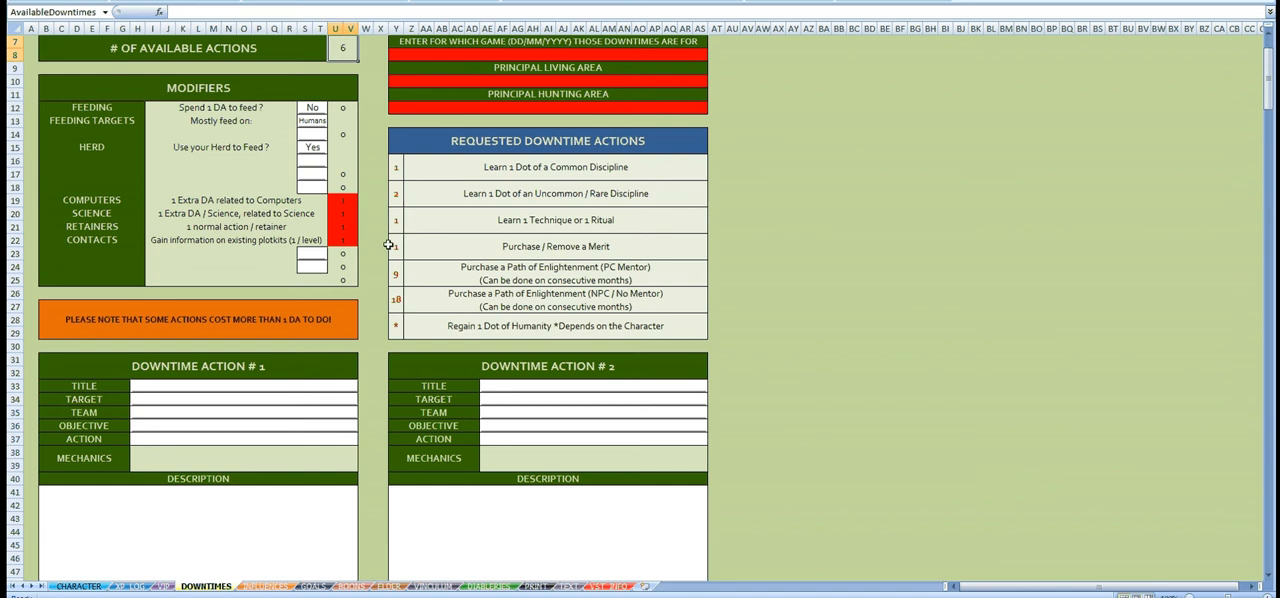
{"action": "left_click", "coordinate": [371, 200]}
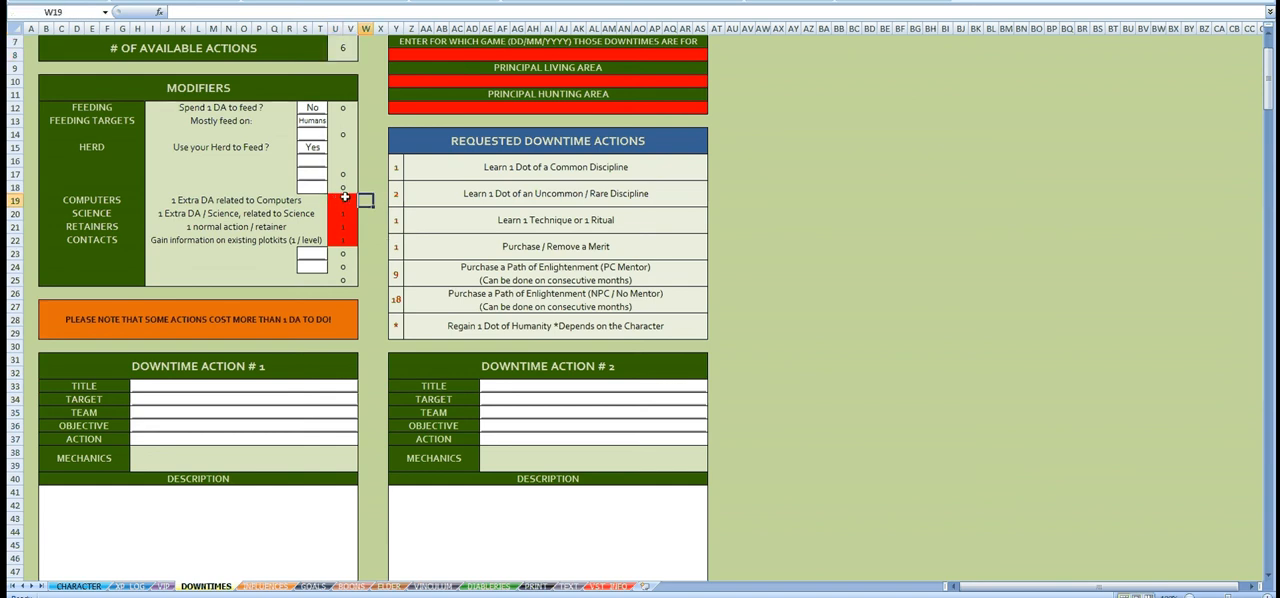
{"action": "left_click_drag", "start_coordinate": [342, 199], "coordinate": [348, 221]}
{"action": "left_click", "coordinate": [100, 201]}
{"action": "left_click", "coordinate": [104, 213]}
{"action": "left_click", "coordinate": [107, 227]}
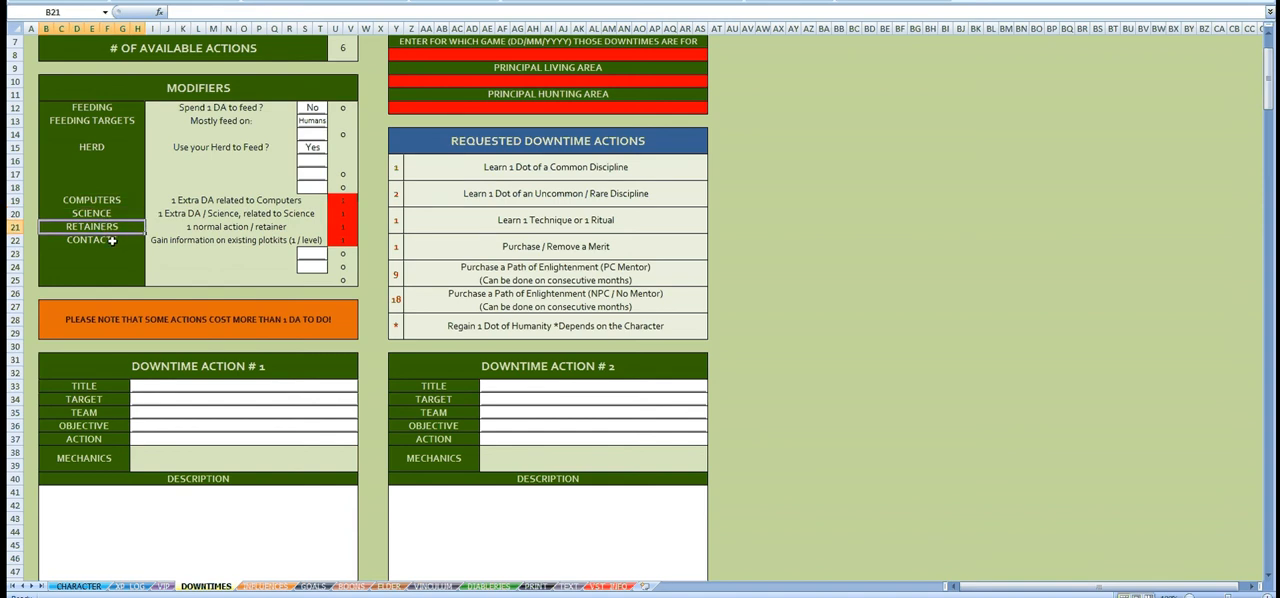
{"action": "left_click", "coordinate": [345, 240]}
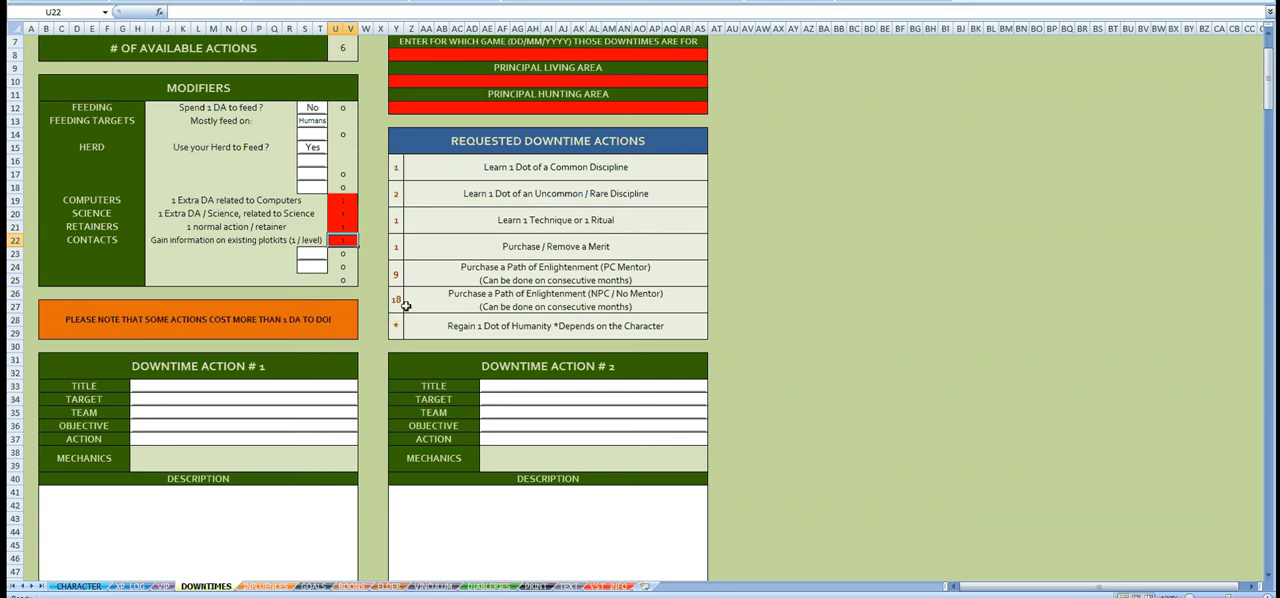
Step: Set the action of Downtime Action #1 to Retainers 1 (Drive)
{"action": "scroll", "coordinate": [405, 306], "scroll_direction": "down", "scroll_amount": 2}
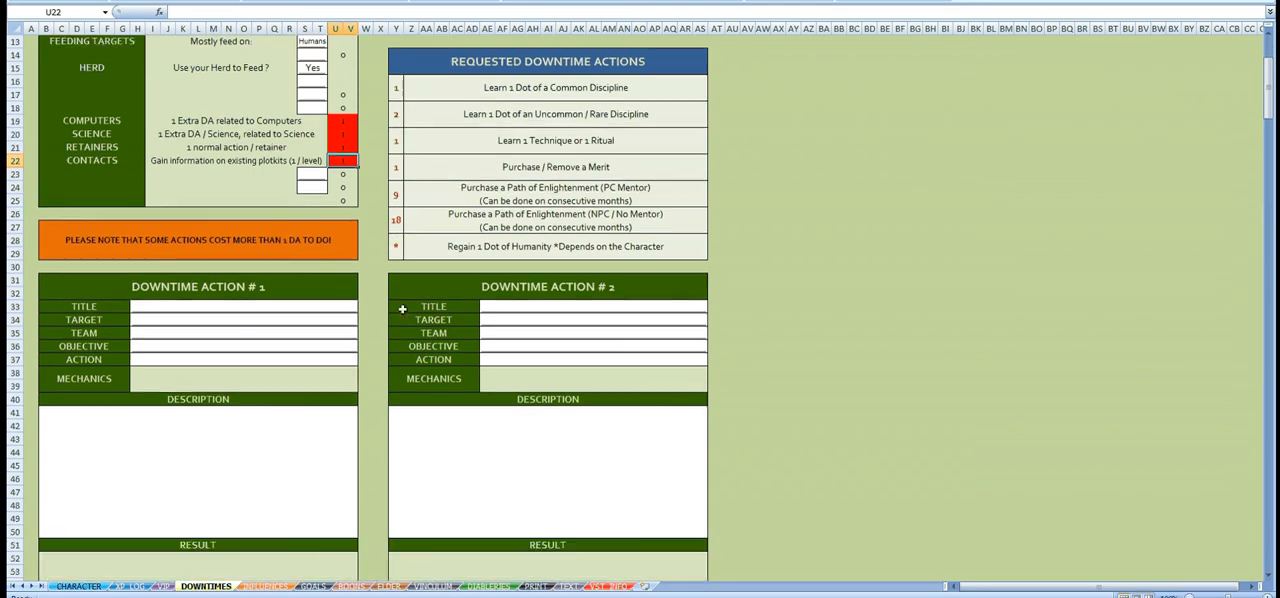
{"action": "left_click", "coordinate": [336, 359]}
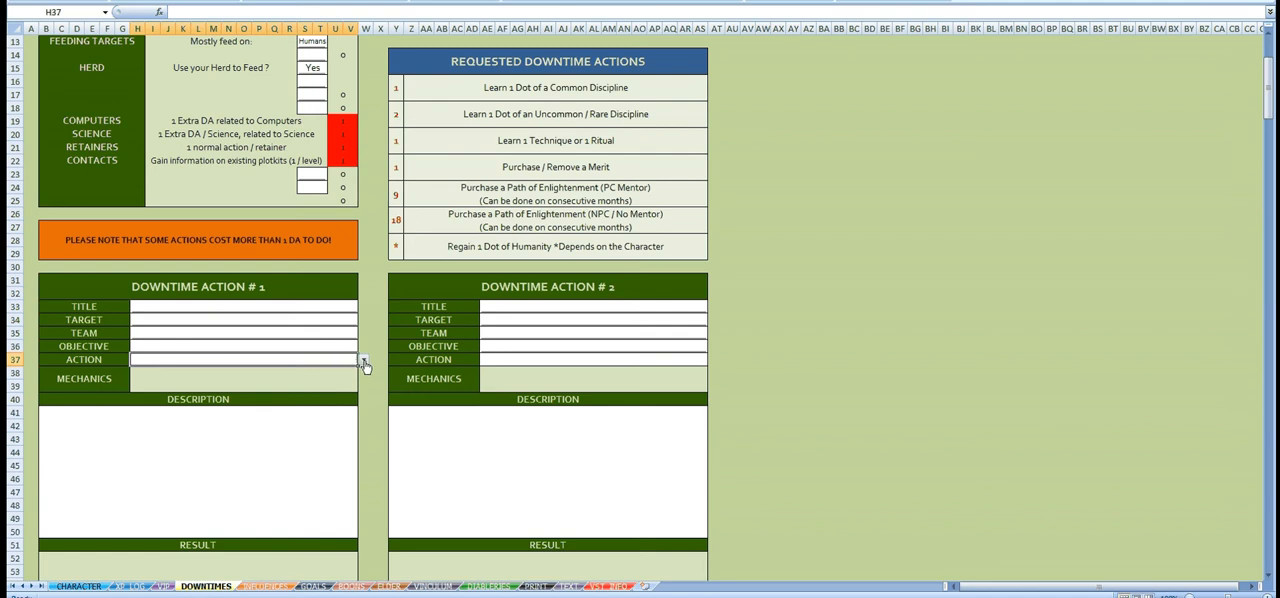
{"action": "left_click", "coordinate": [364, 360]}
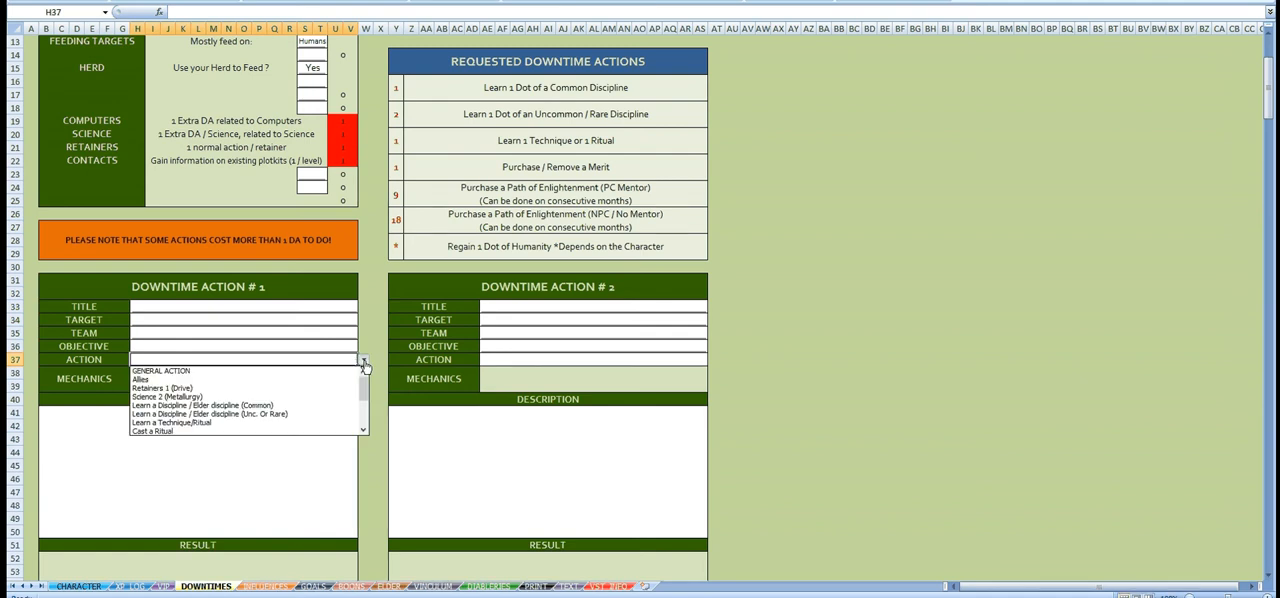
{"action": "left_click", "coordinate": [203, 388]}
Step: Title Downtime Action #1 "Driving me around the city", correcting any misspelling
{"action": "left_click", "coordinate": [314, 306]}
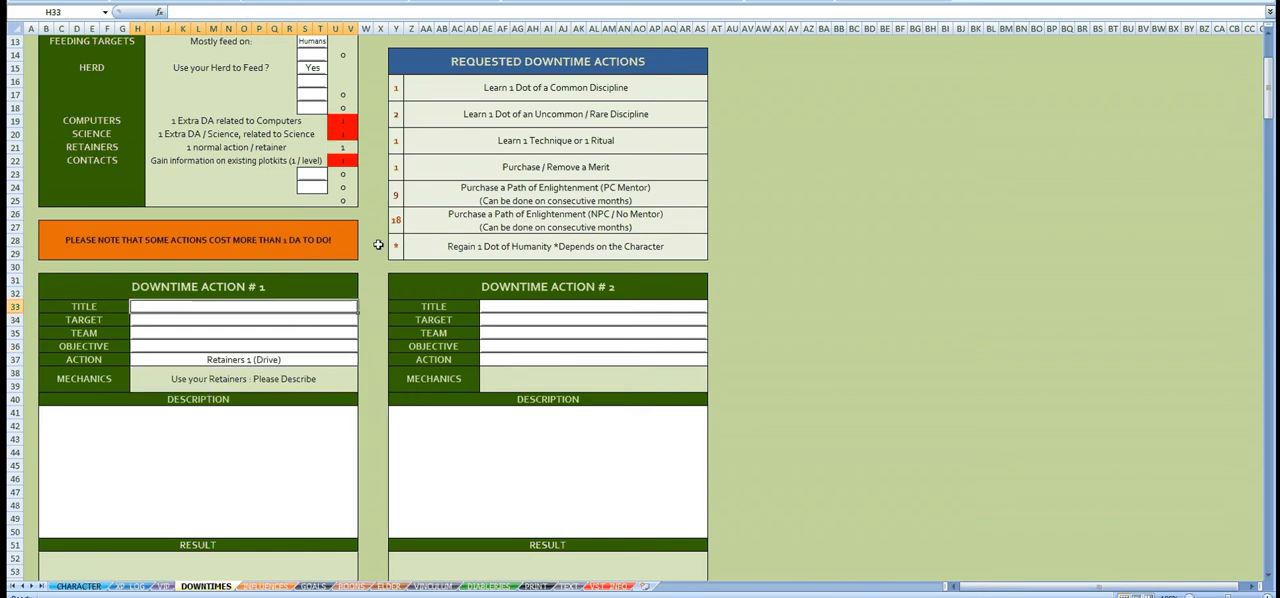
{"action": "type", "text": "D"}
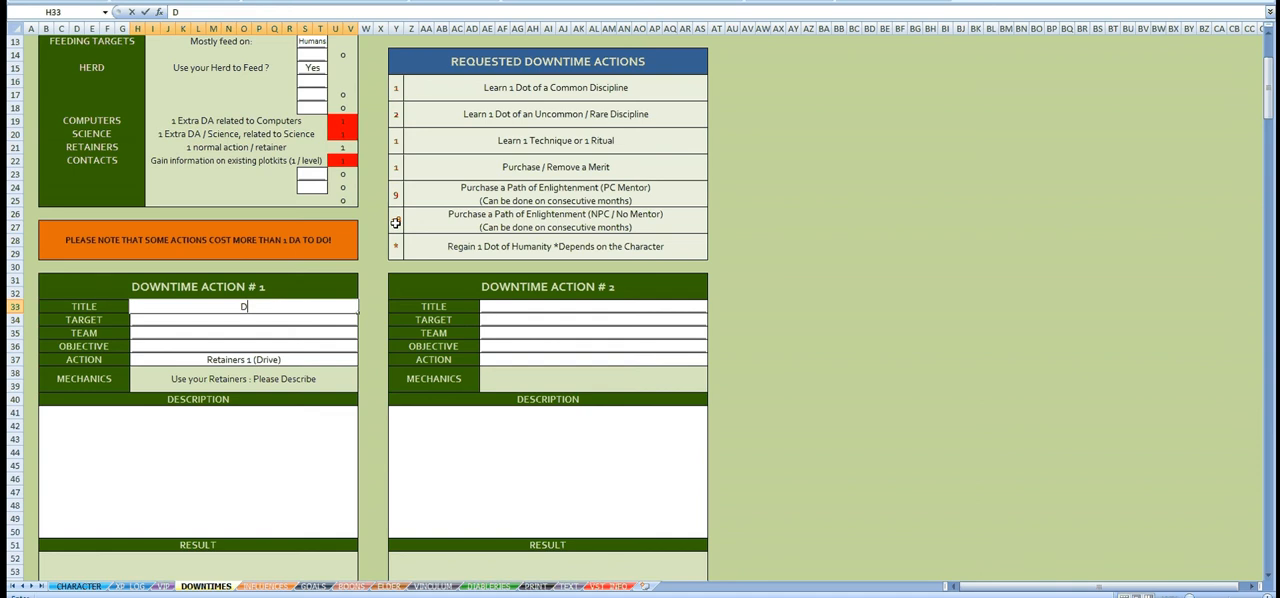
{"action": "type", "text": "riving me around teh city"}
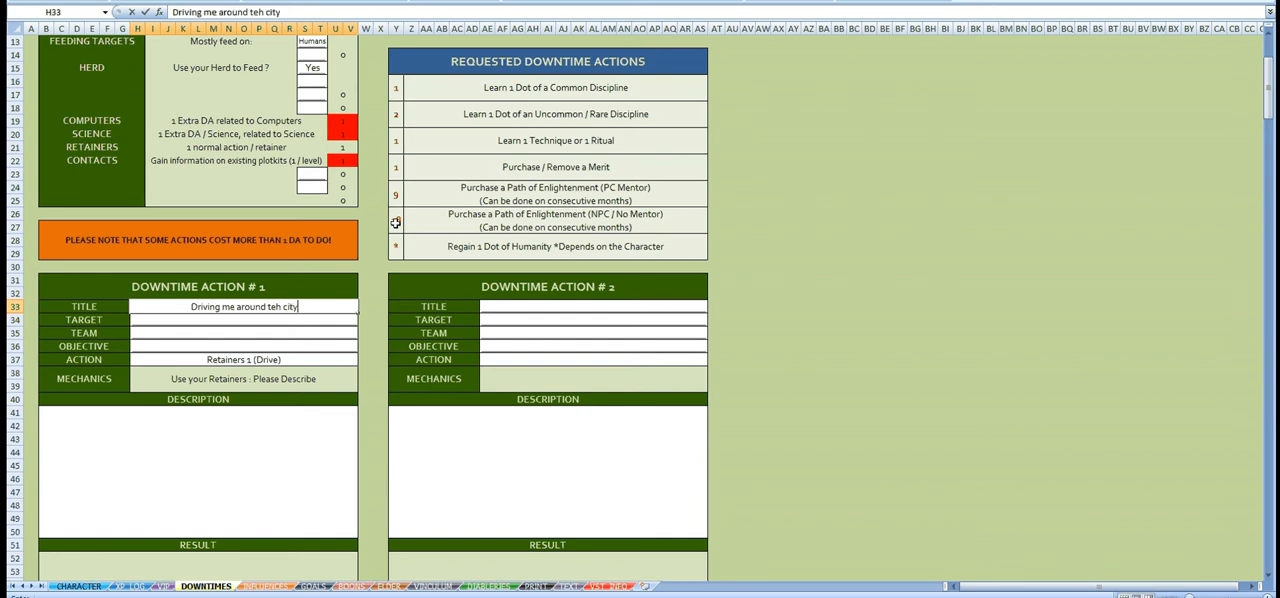
{"action": "key", "text": "Return"}
{"action": "left_click", "coordinate": [276, 304]}
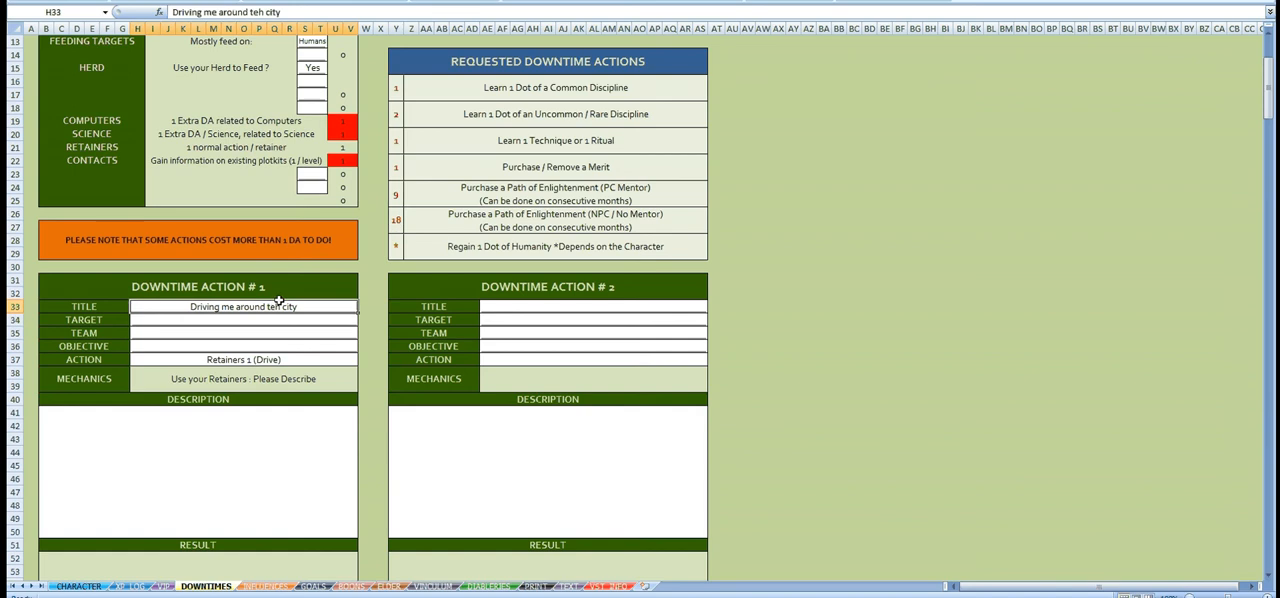
{"action": "left_click", "coordinate": [265, 13]}
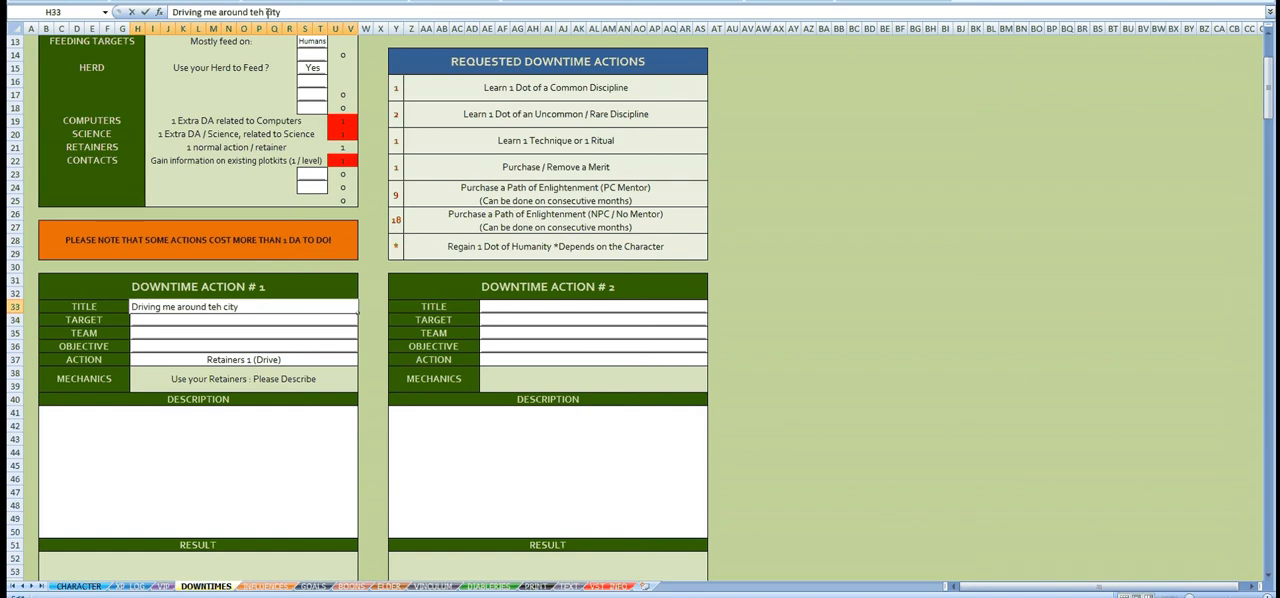
{"action": "key", "text": "BackSpace"}
{"action": "key", "text": "BackSpace"}
{"action": "type", "text": "he"}
{"action": "key", "text": "Return"}
{"action": "key", "text": "Return"}
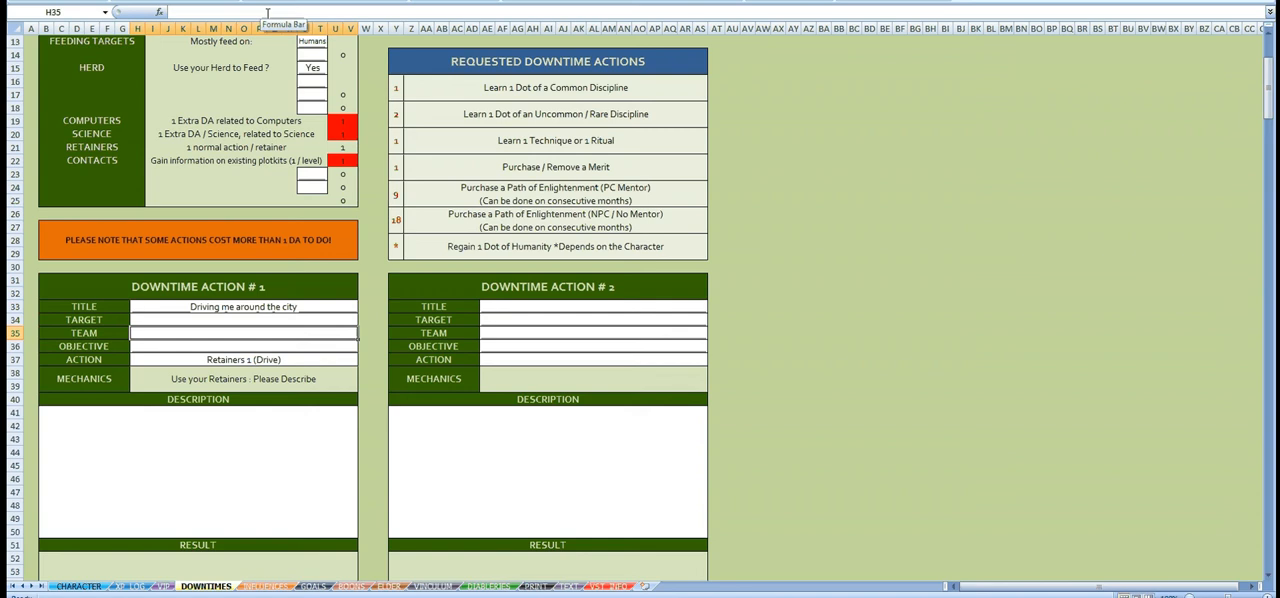
Step: Enter "Being safe while moving around the city" as the objective of Downtime Action #1, leaving target and team empty
{"action": "key", "text": "Return"}
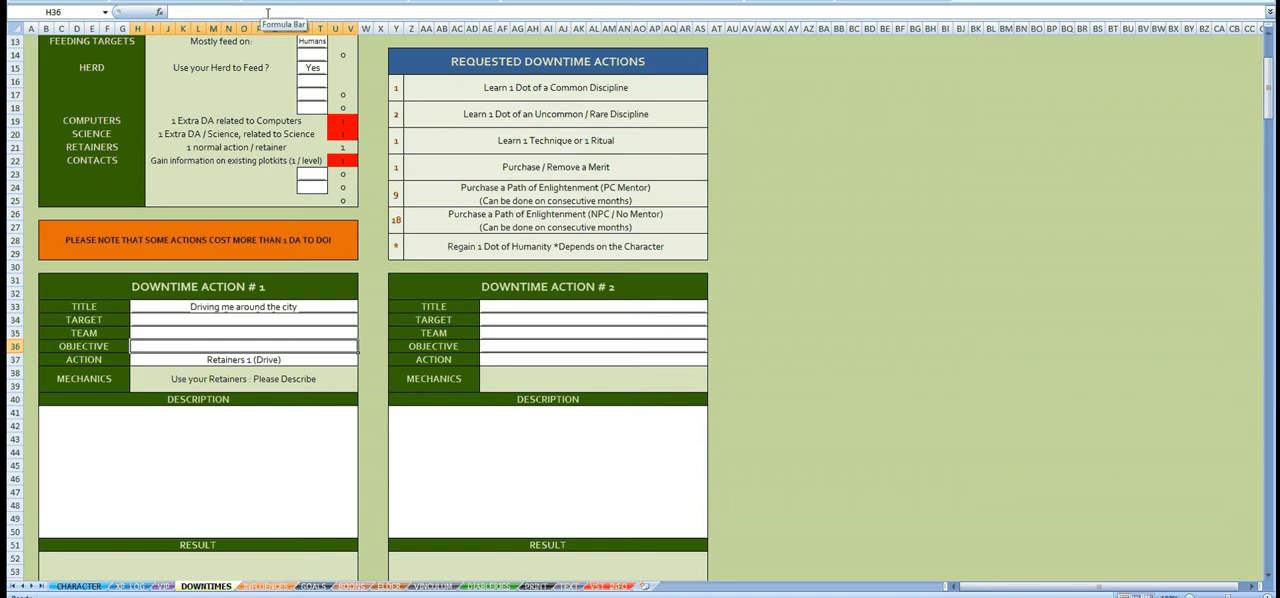
{"action": "type", "text": "Being s"}
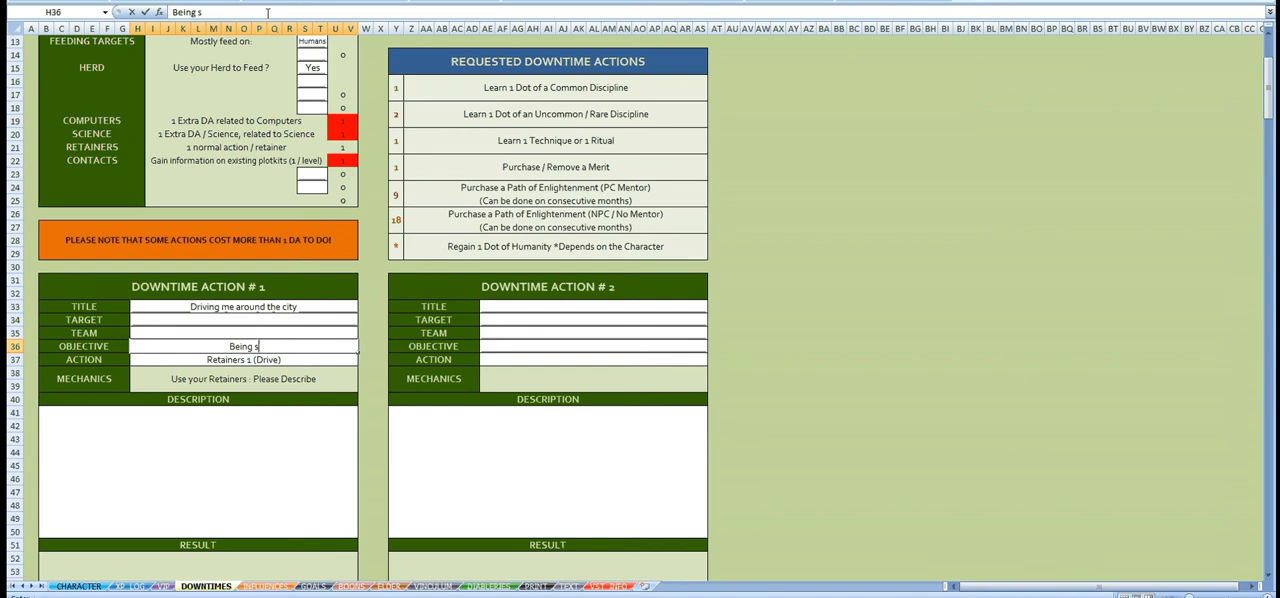
{"action": "type", "text": "afe while mo"}
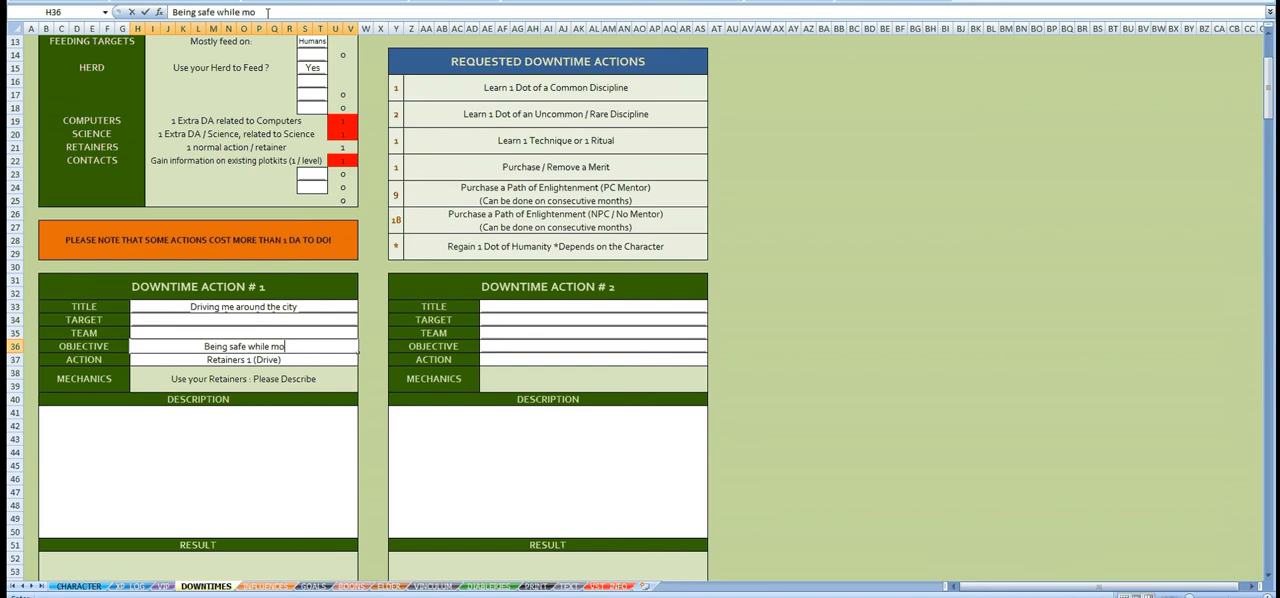
{"action": "type", "text": "ving around"}
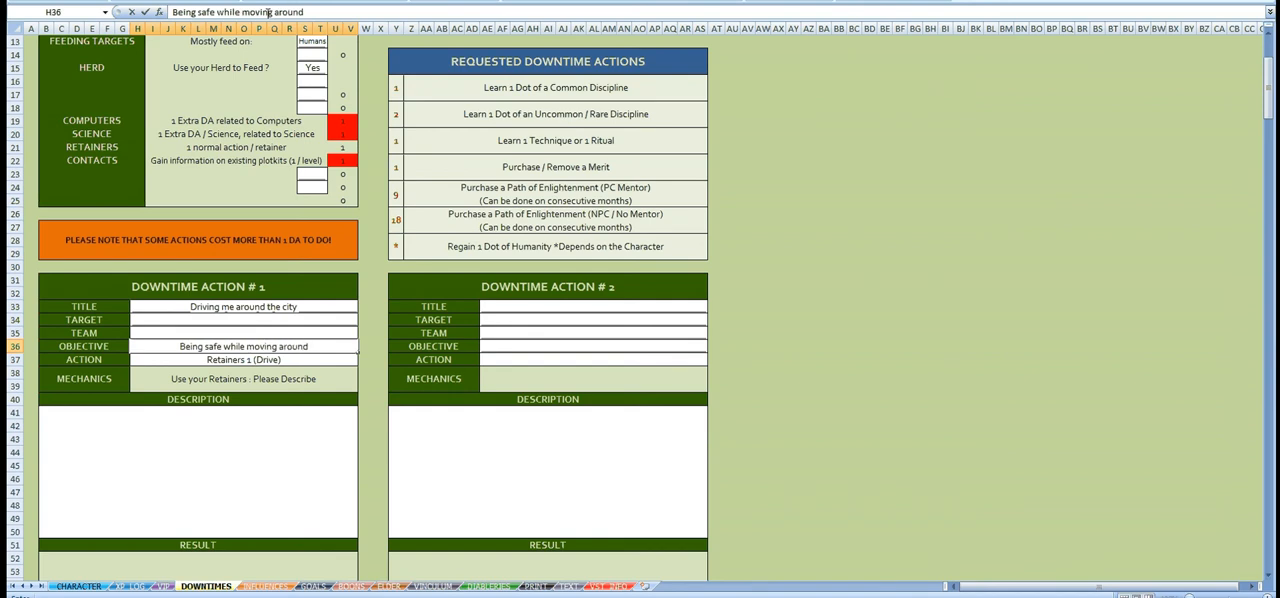
{"action": "type", "text": " the city"}
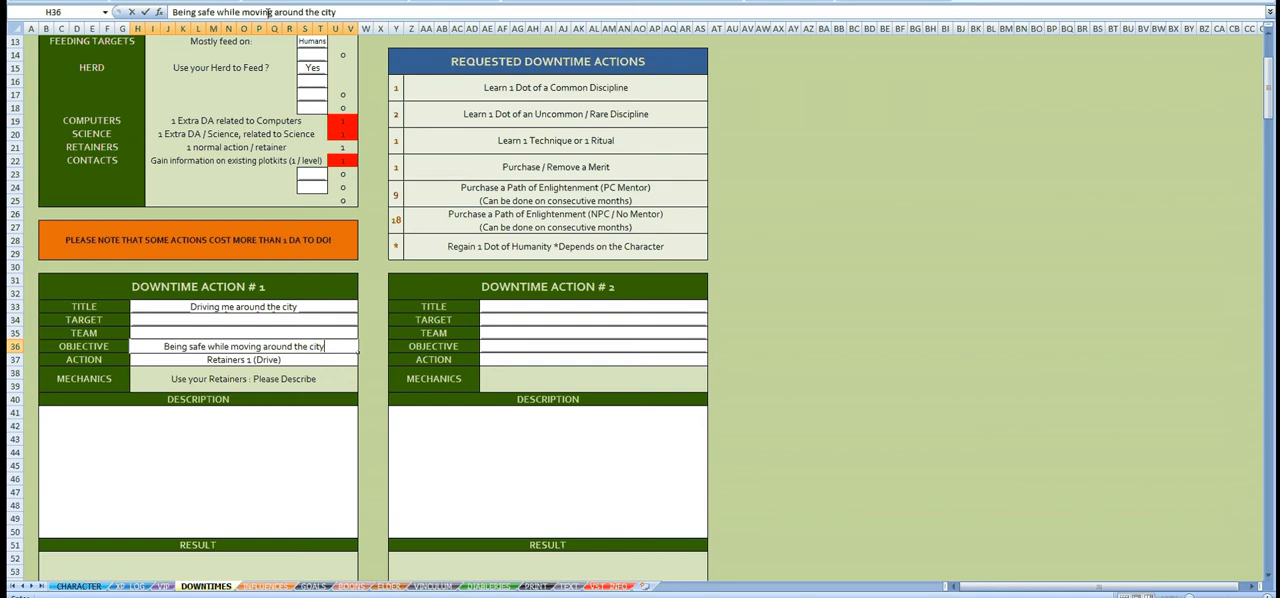
{"action": "key", "text": "Return"}
{"action": "key", "text": "Return"}
{"action": "key", "text": "Return"}
{"action": "key", "text": "Return"}
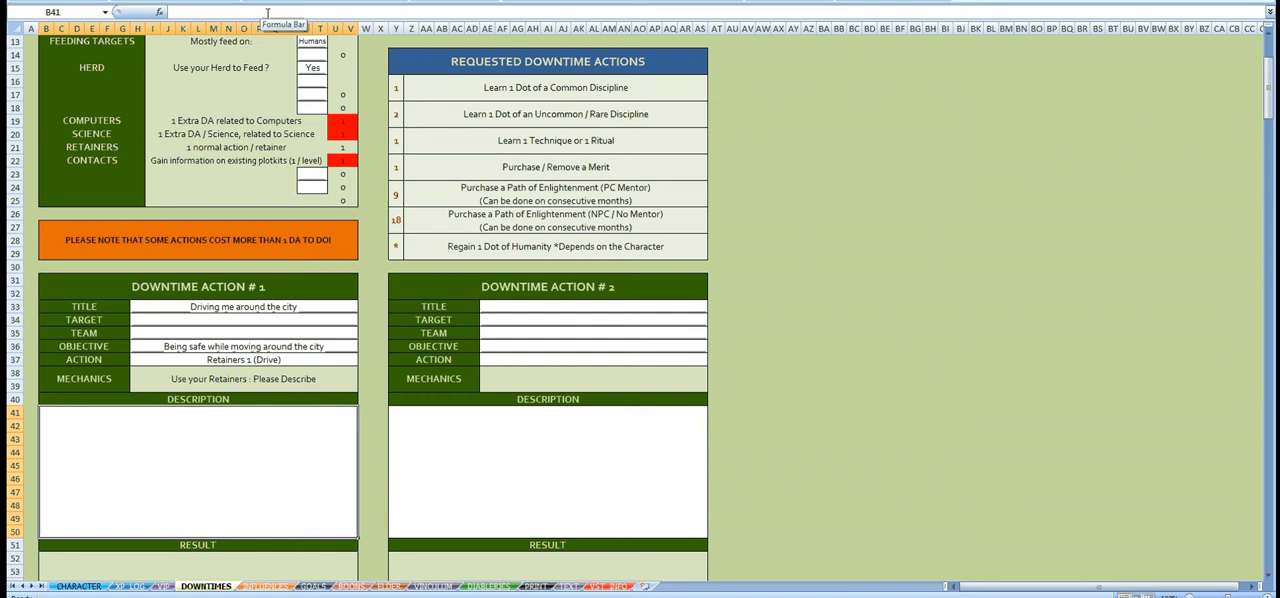
Step: Begin the description of Downtime Action #1 with "I want to be able to move around while evading all"
{"action": "type", "text": "I wan"}
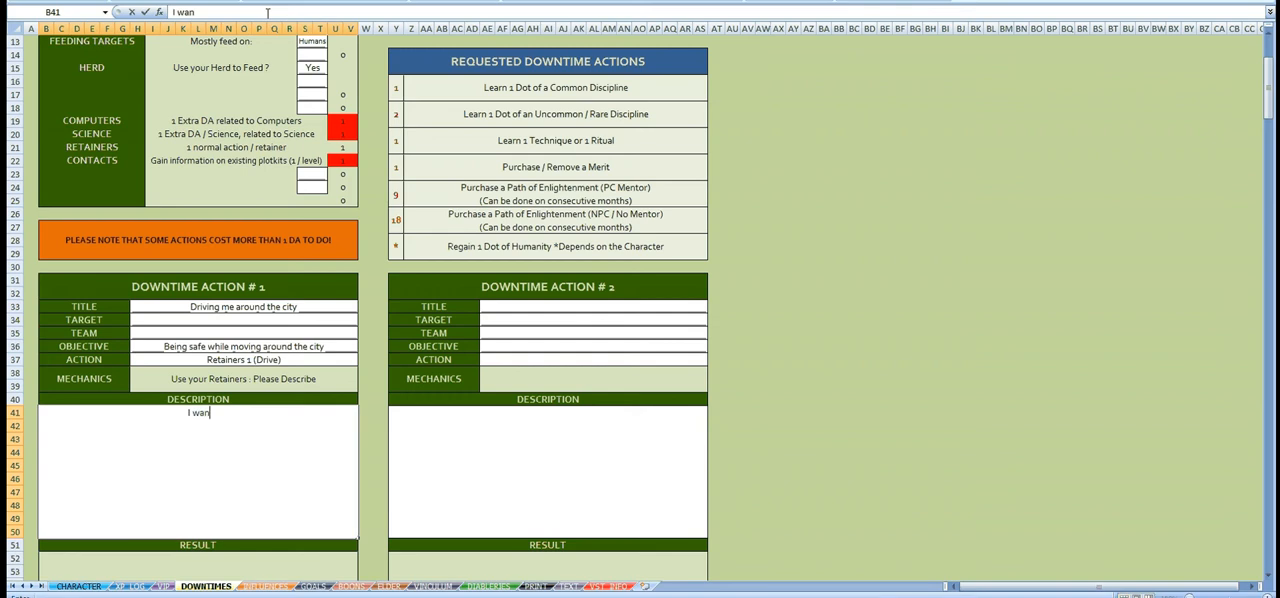
{"action": "type", "text": "t to be able to"}
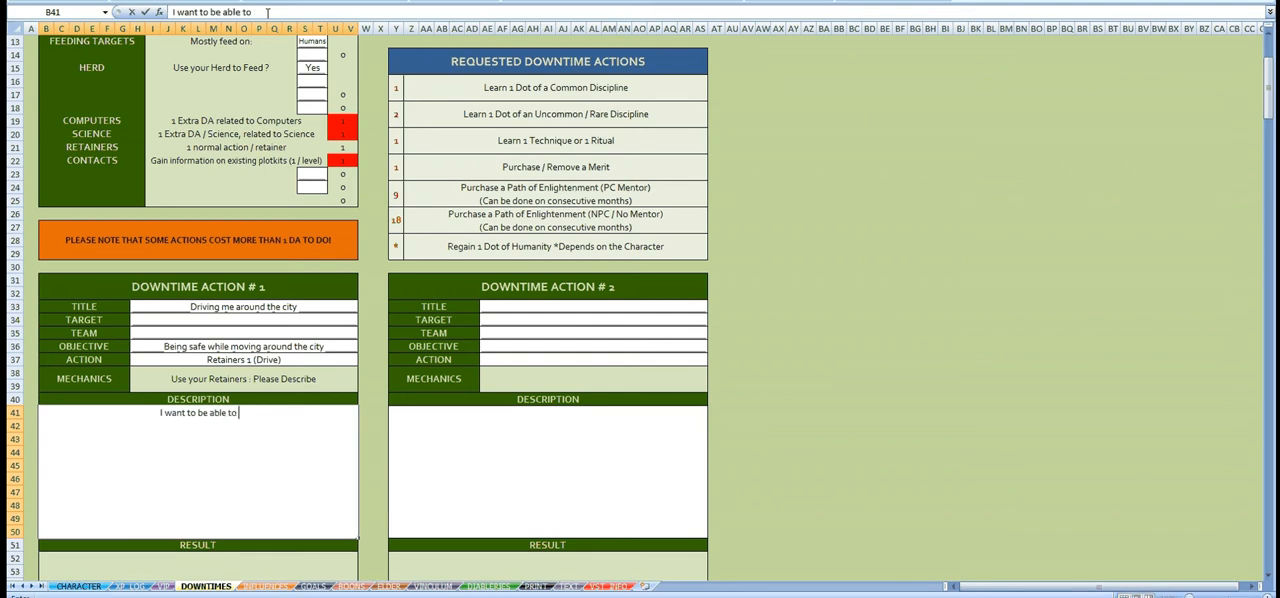
{"action": "type", "text": " move around whil ev"}
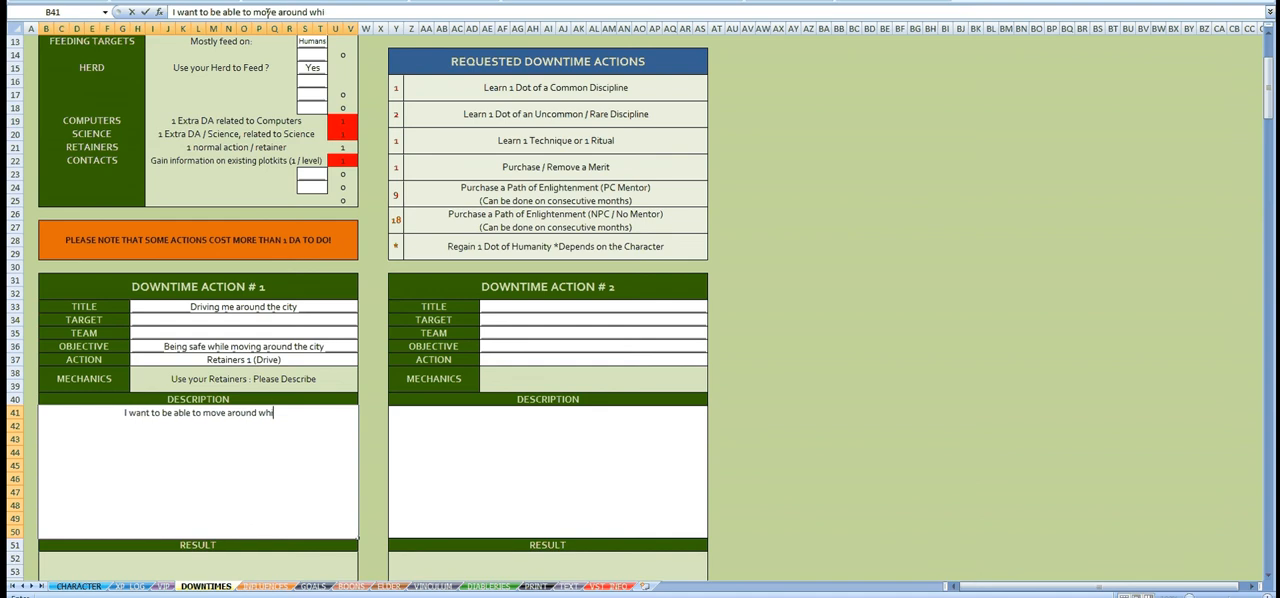
{"action": "key", "text": "BackSpace"}
{"action": "key", "text": "BackSpace"}
{"action": "key", "text": "BackSpace"}
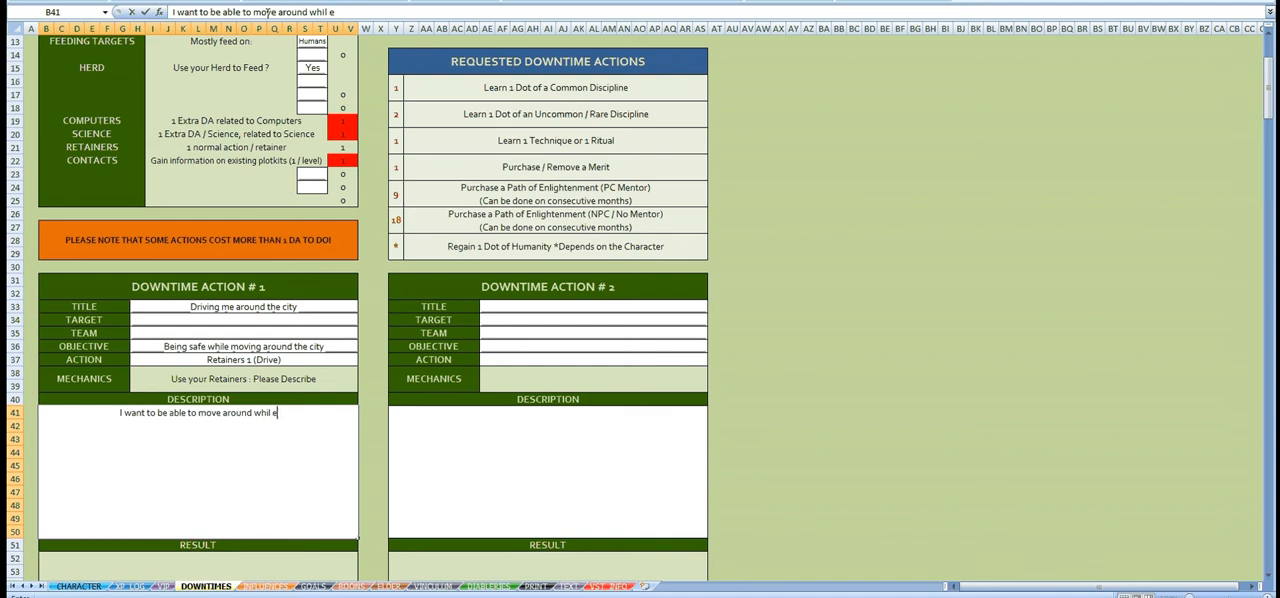
{"action": "type", "text": "e evadi"}
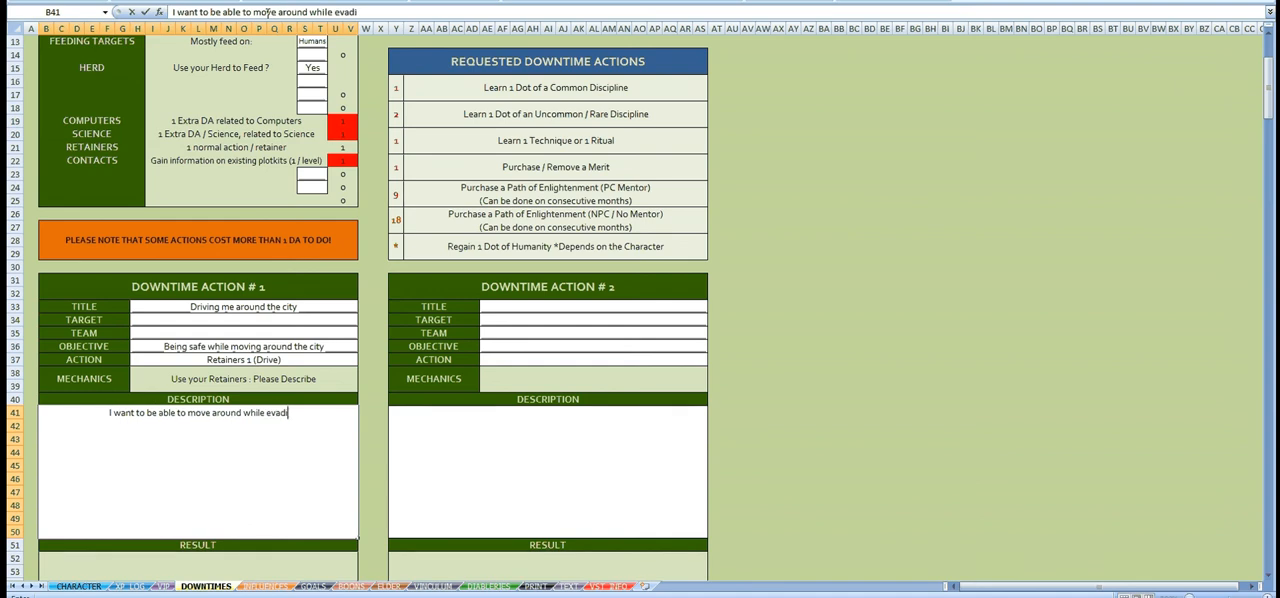
{"action": "type", "text": "ng all th"}
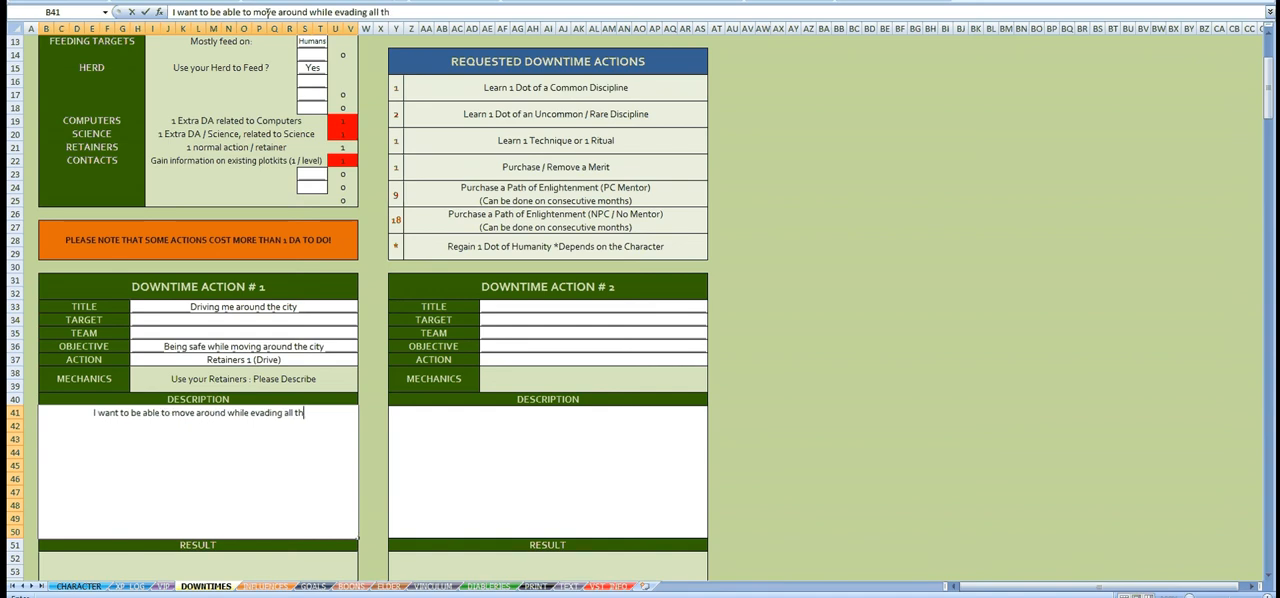
{"action": "type", "text": "ose who coul"}
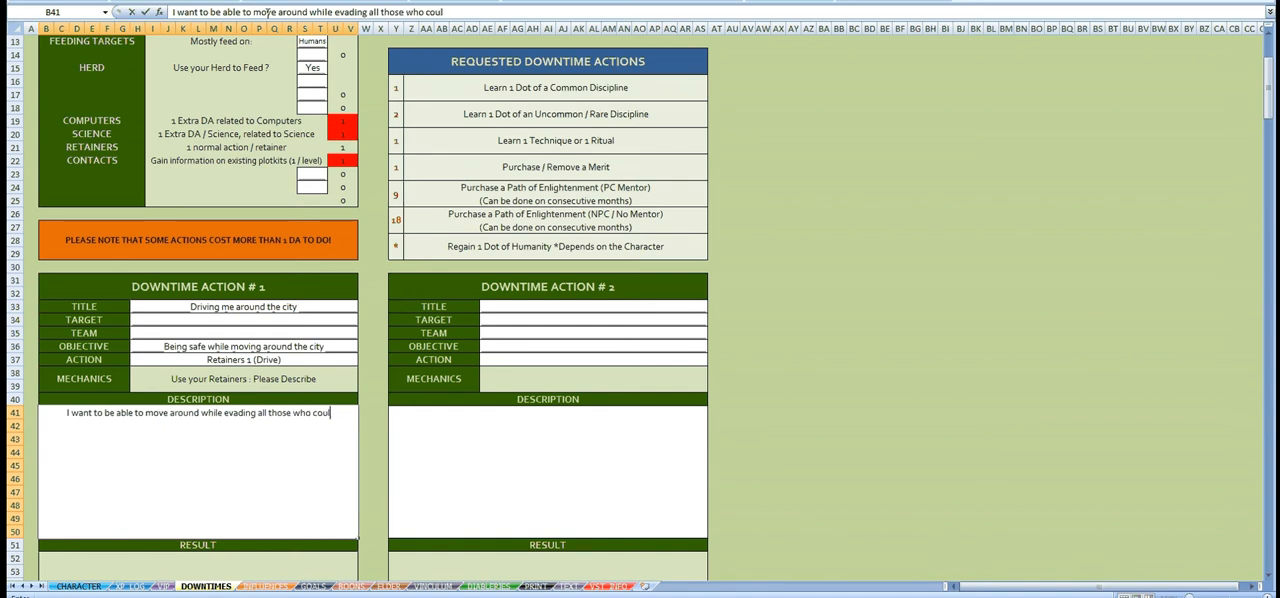
{"action": "type", "text": "d try to hun"}
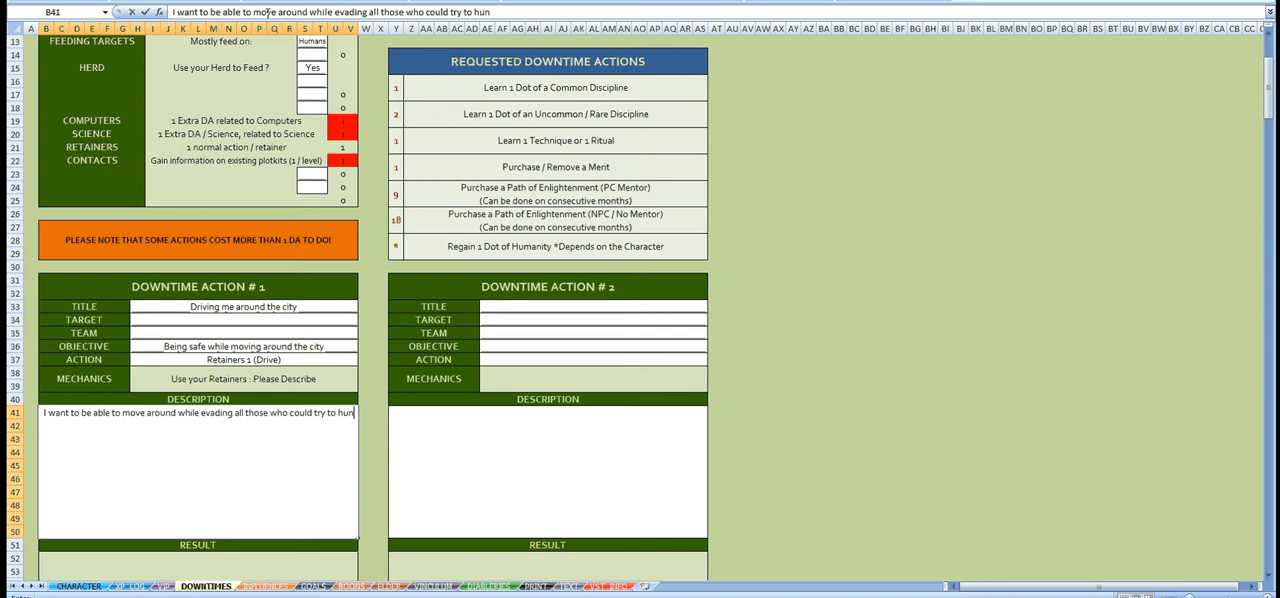
{"action": "type", "text": "t down the"}
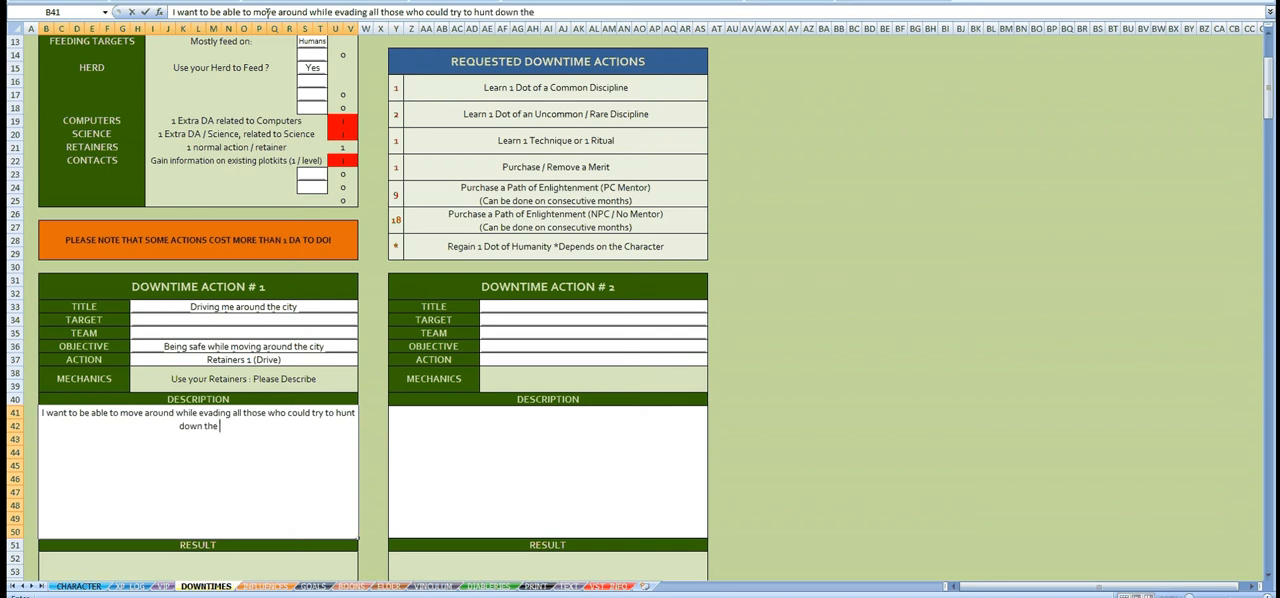
{"action": "type", "text": " Thin blood"}
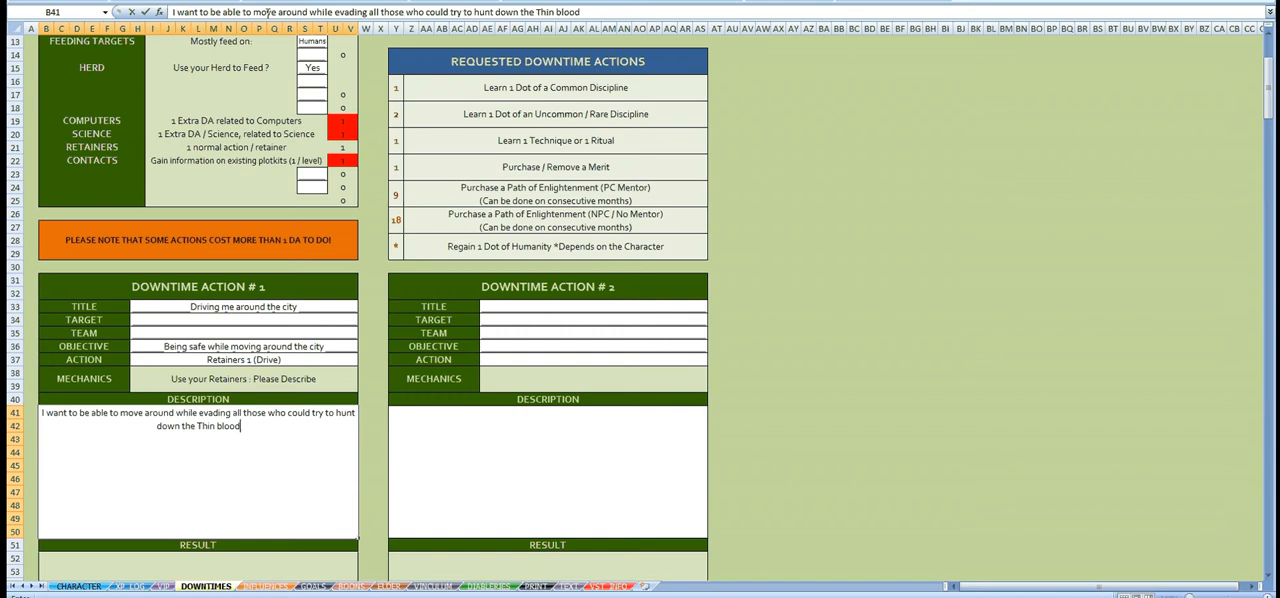
{"action": "type", "text": " that I am"}
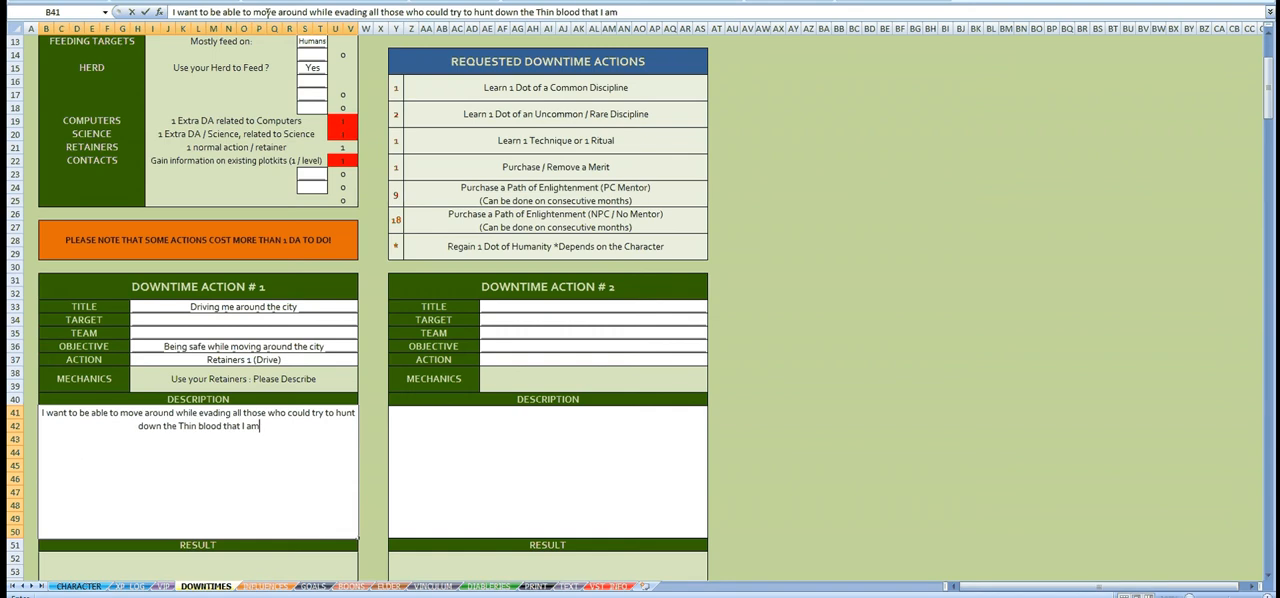
{"action": "type", "text": ". For that r"}
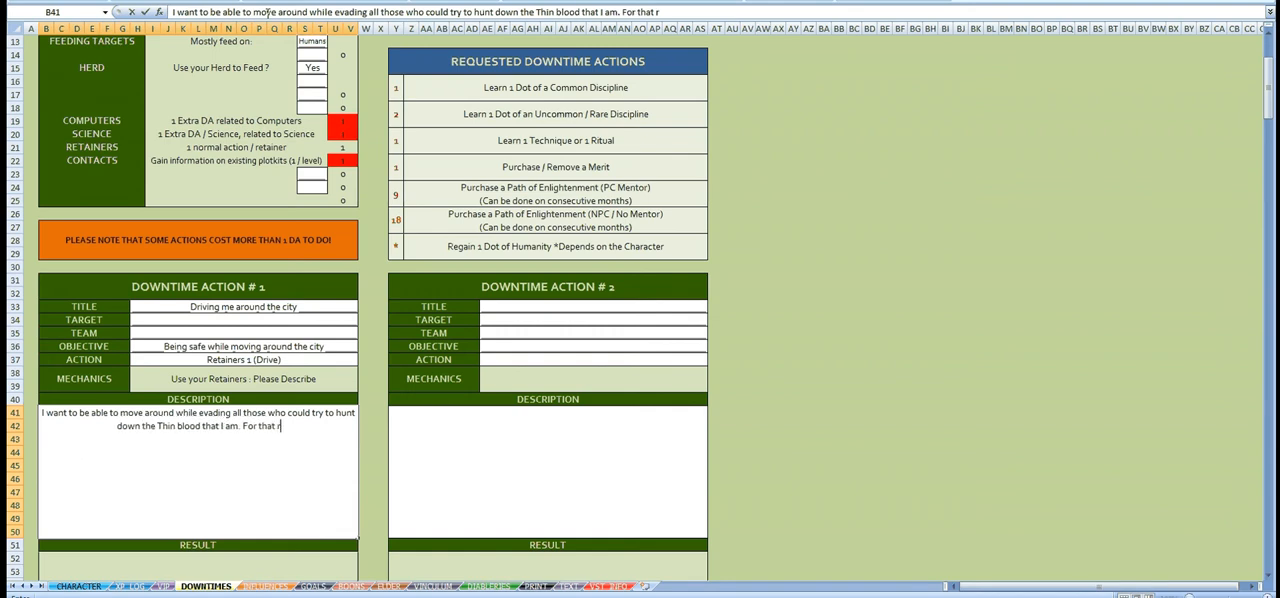
{"action": "type", "text": "eason, I w"}
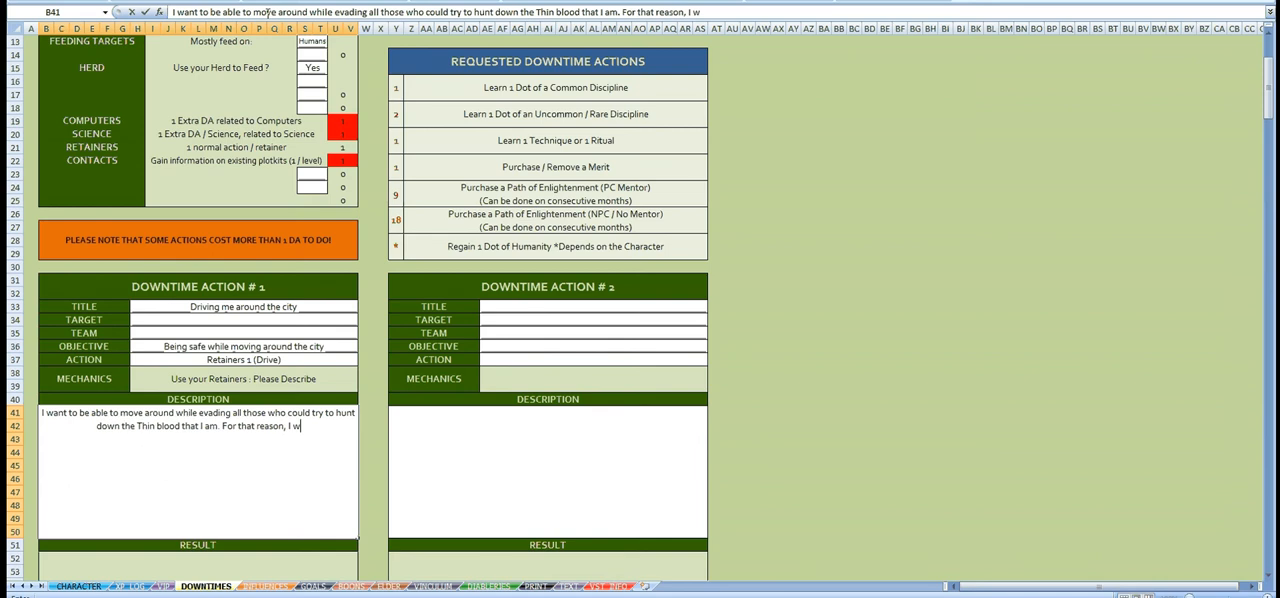
{"action": "type", "text": "ill stay in the"}
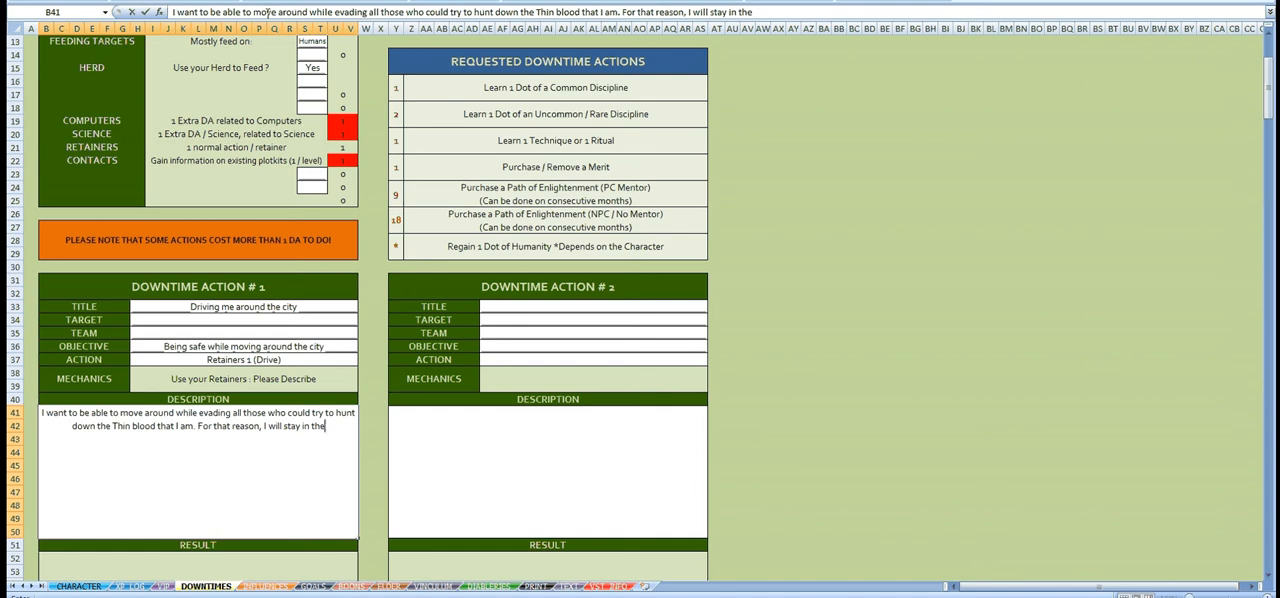
Step: Finish the Downtime Action #1 description with "For that reason, I will stay in the back of the car while my ghoul drive me around the city."
{"action": "type", "text": "back of t"}
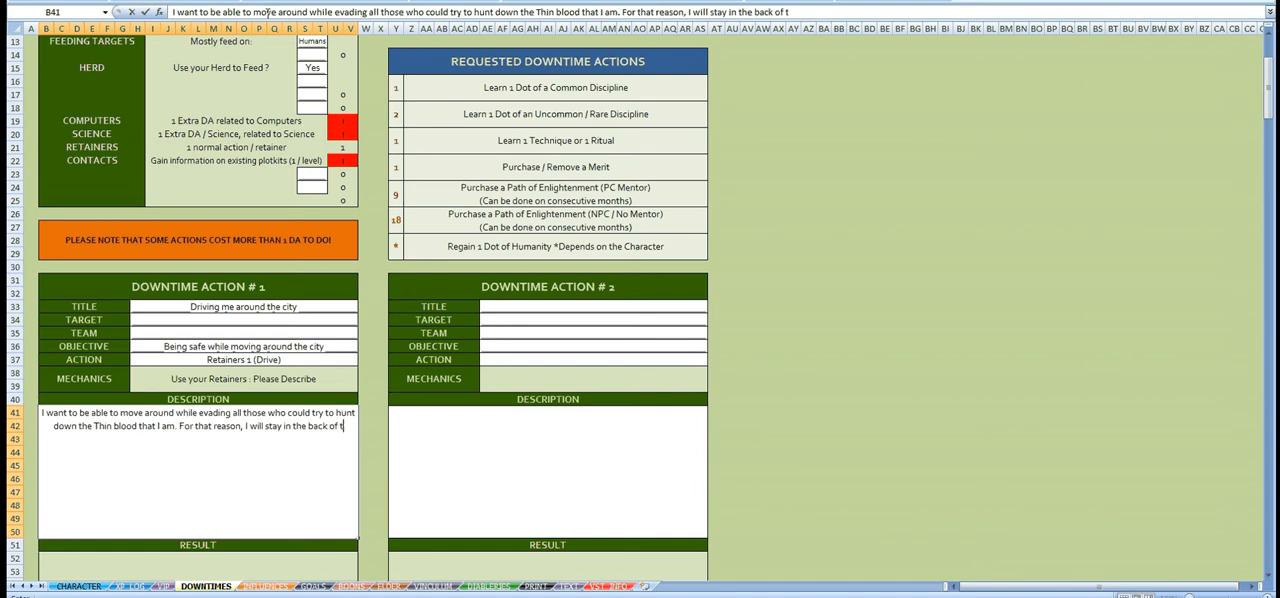
{"action": "type", "text": "he car wh"}
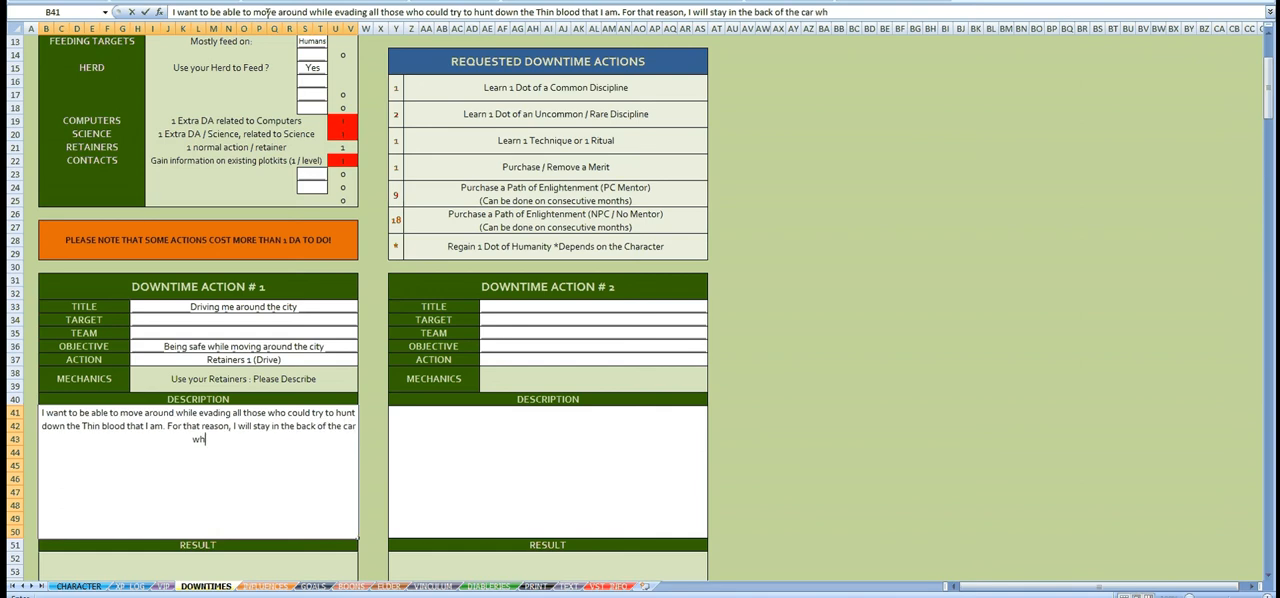
{"action": "type", "text": "ile my ghoul driv"}
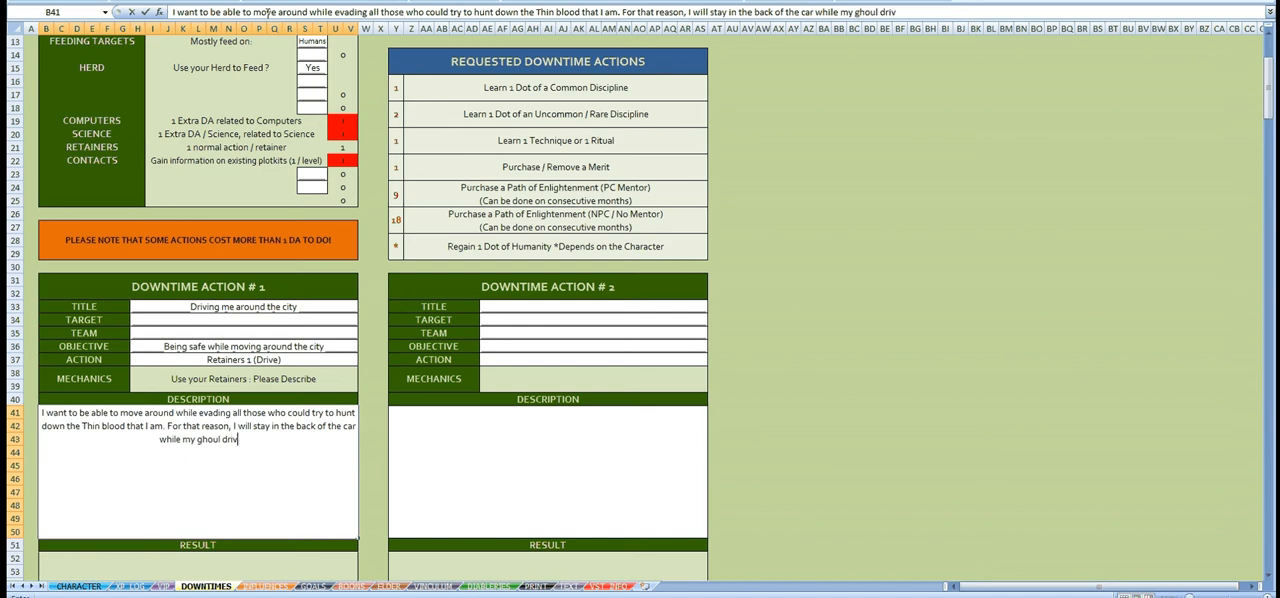
{"action": "type", "text": "e me around"}
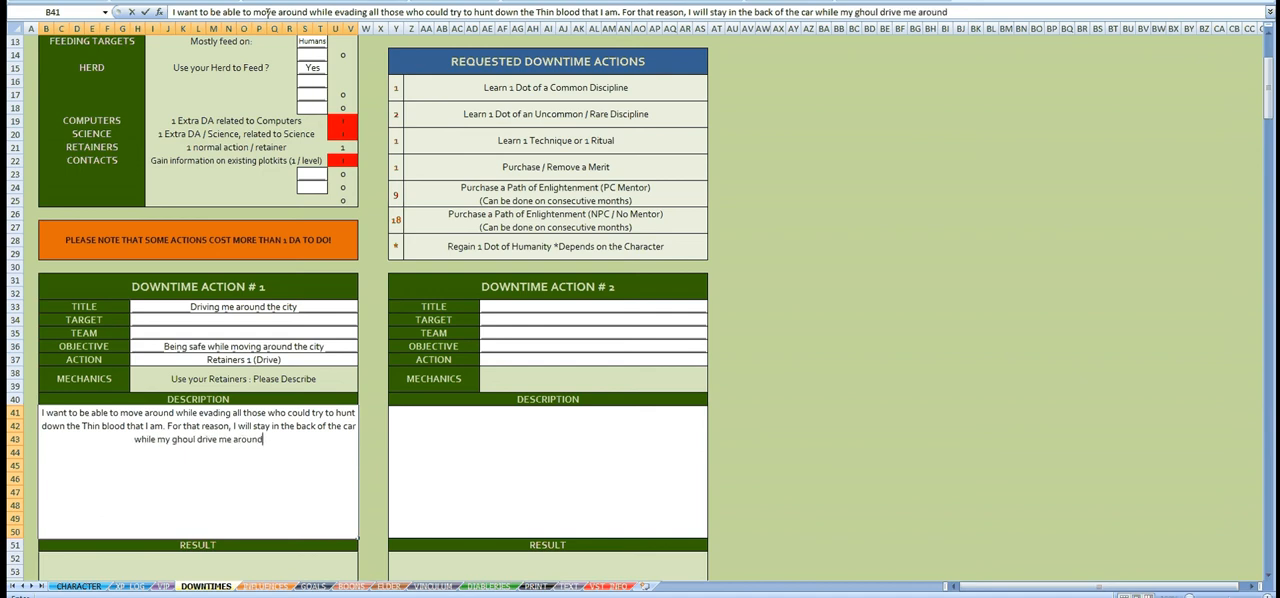
{"action": "type", "text": " the city."}
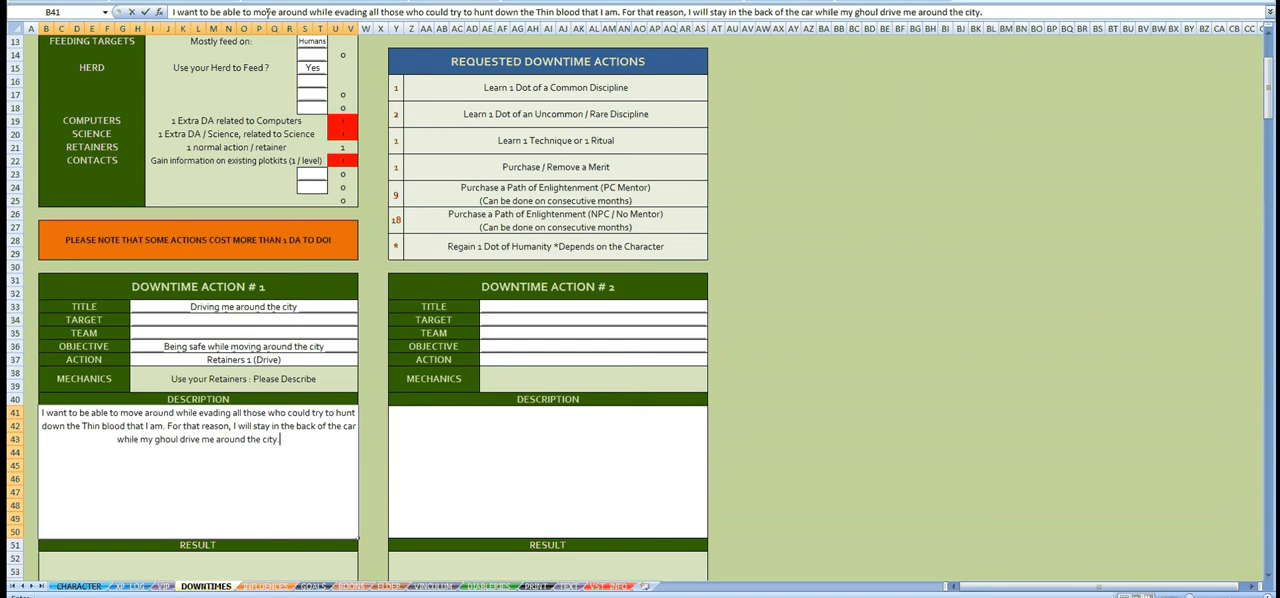
{"action": "key", "text": "Return"}
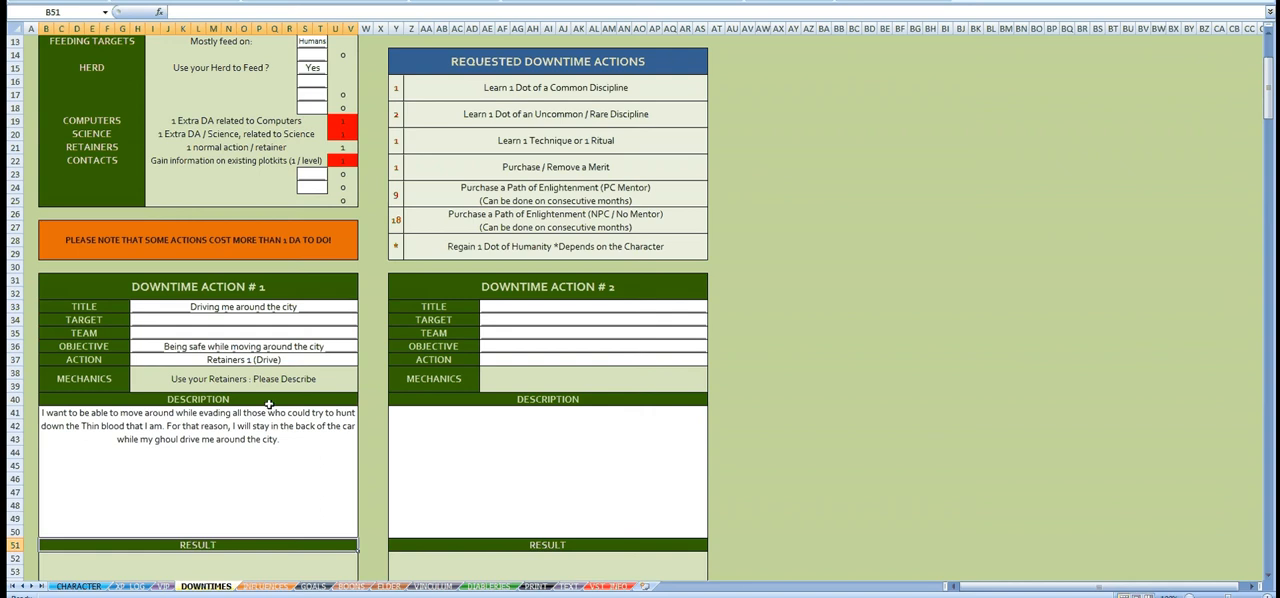
Step: Check the chosen action of Downtime Action #1 against the Retainers modifier count
{"action": "left_click", "coordinate": [229, 360]}
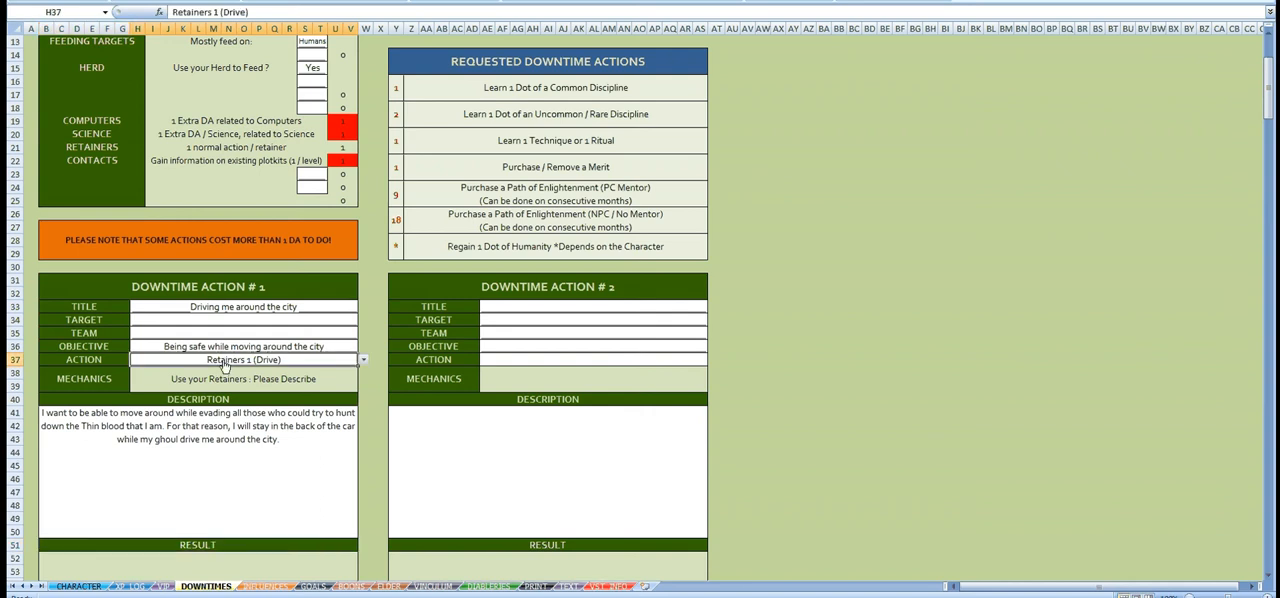
{"action": "left_click", "coordinate": [347, 146]}
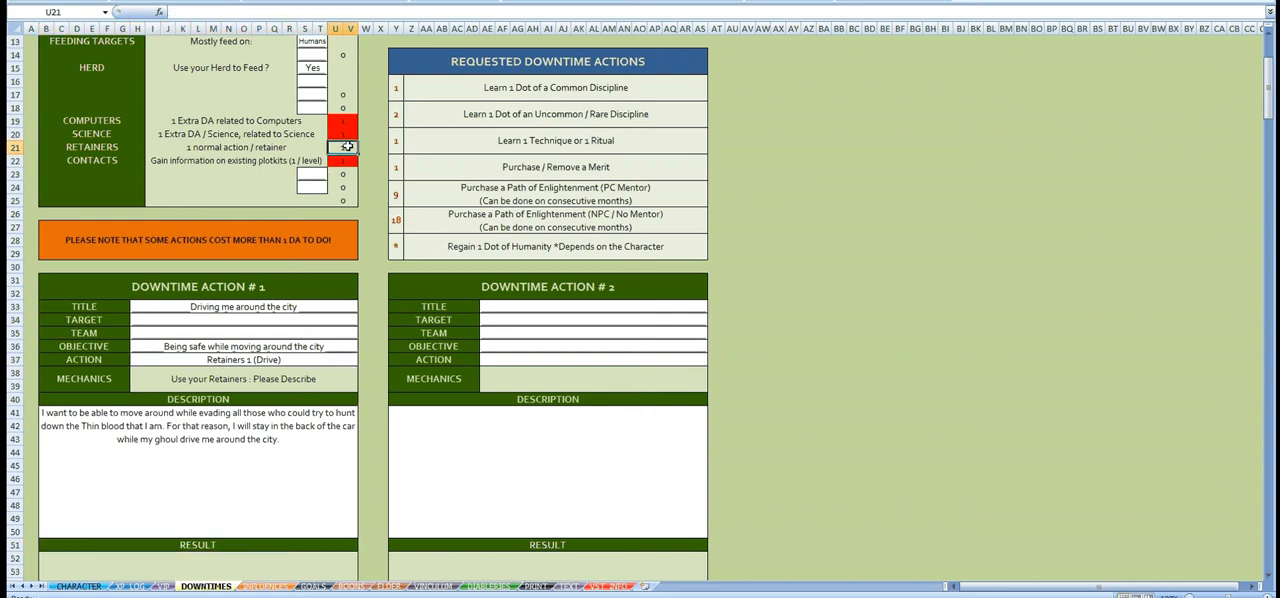
{"action": "type", "text": "1"}
Step: Set the action of Downtime Action #2 to Science 2 (Metallurgy)
{"action": "left_click", "coordinate": [676, 360]}
{"action": "left_click", "coordinate": [713, 362]}
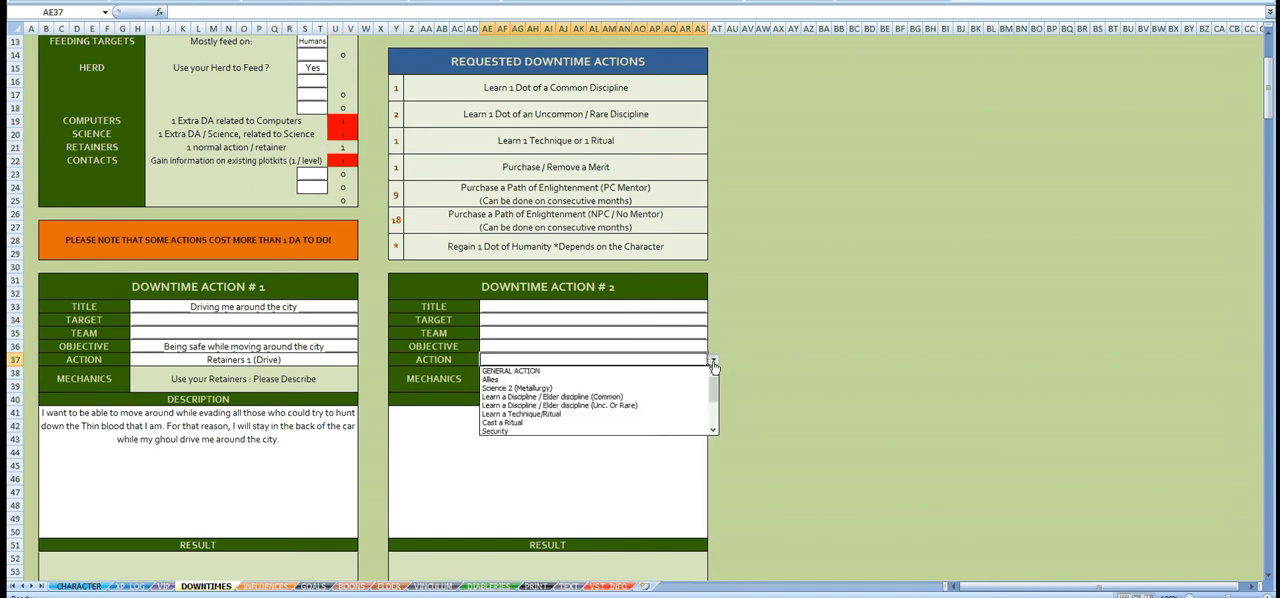
{"action": "left_click", "coordinate": [578, 389]}
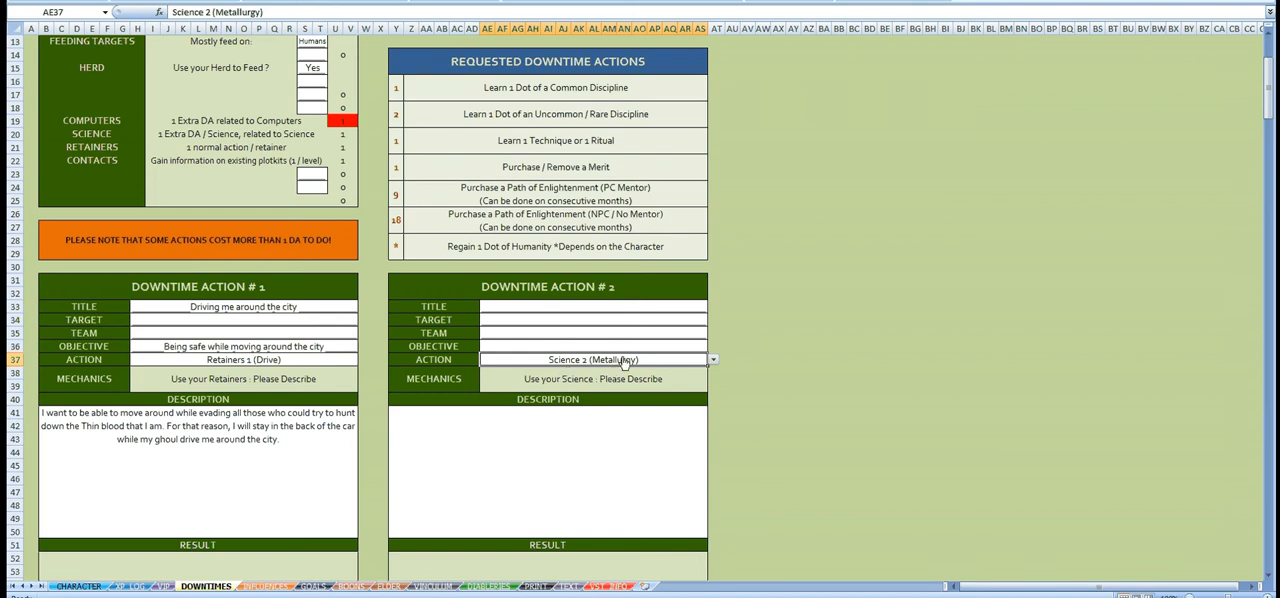
Step: Title Downtime Action #2 "Crafting bullets"
{"action": "left_click", "coordinate": [633, 309]}
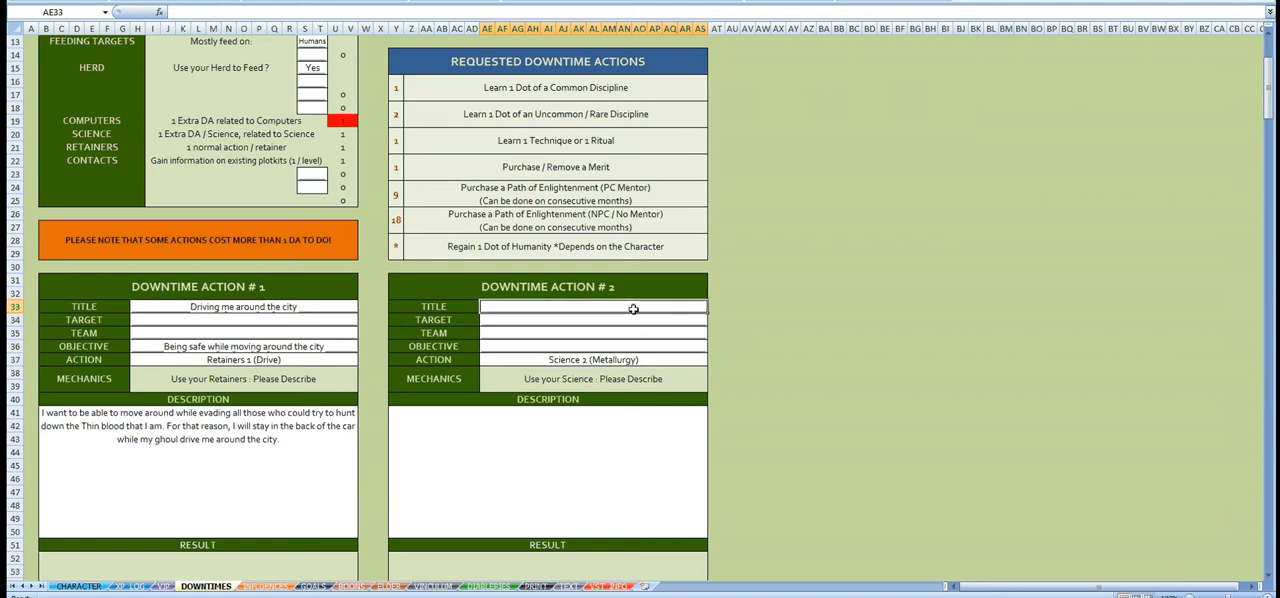
{"action": "type", "text": "Crafting"}
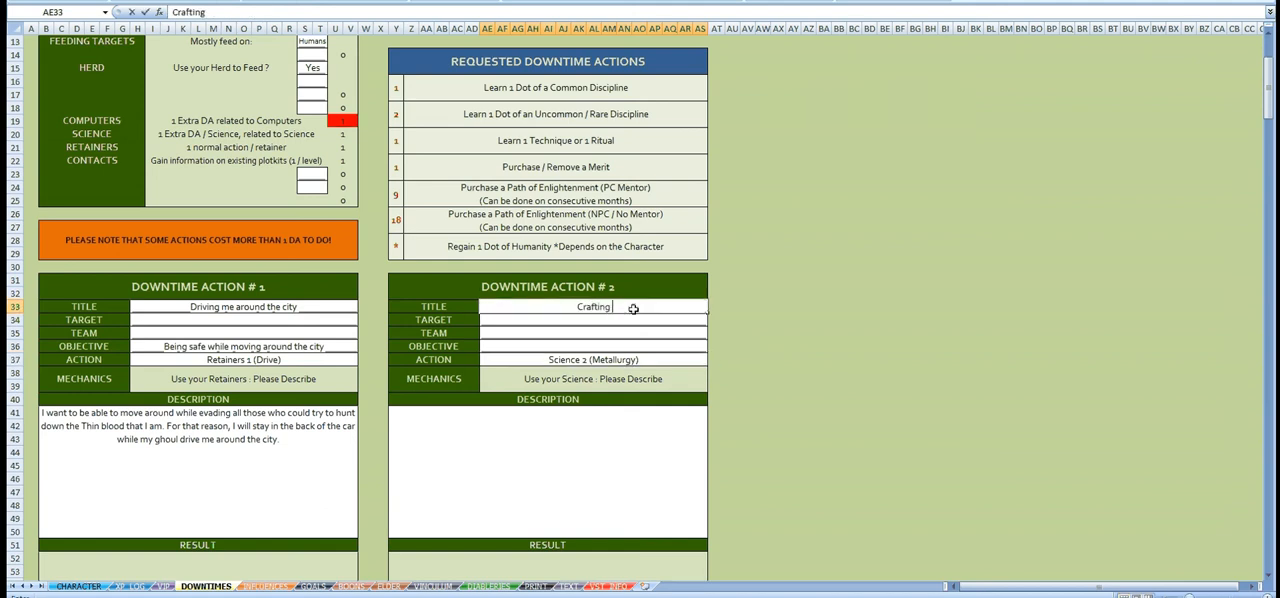
{"action": "type", "text": " bullets"}
{"action": "key", "text": "Return"}
Step: Begin the Downtime Action #2 description with "I've spent too many ammos during my last gun fight so I need to replace them."
{"action": "left_click", "coordinate": [654, 438]}
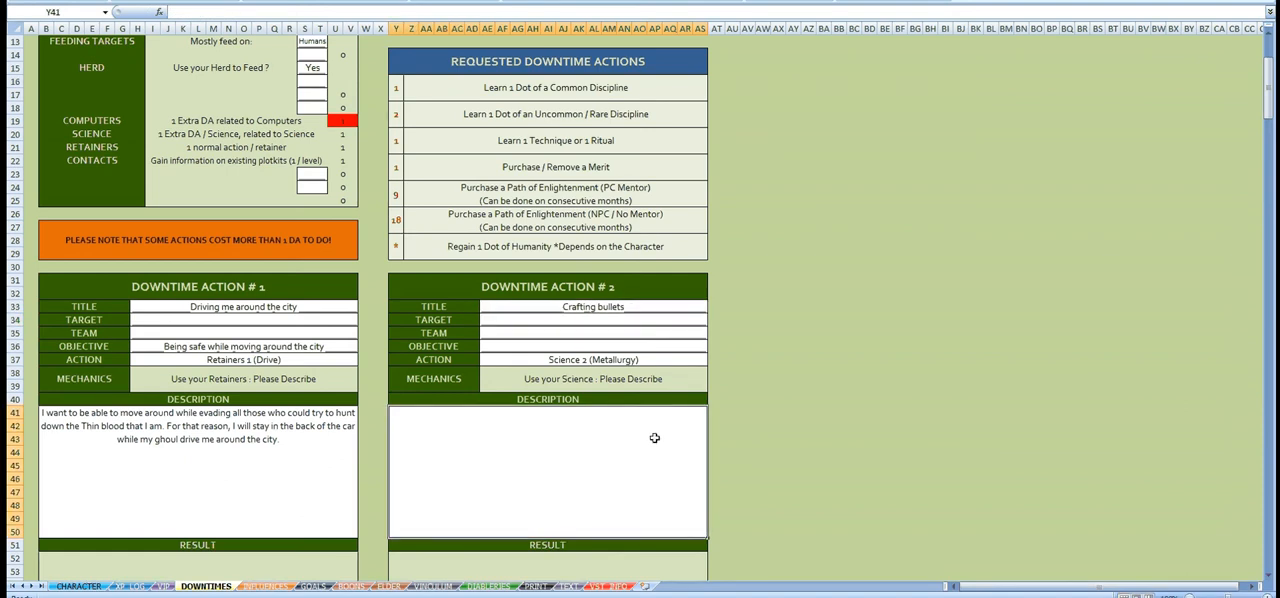
{"action": "type", "text": "I've spe"}
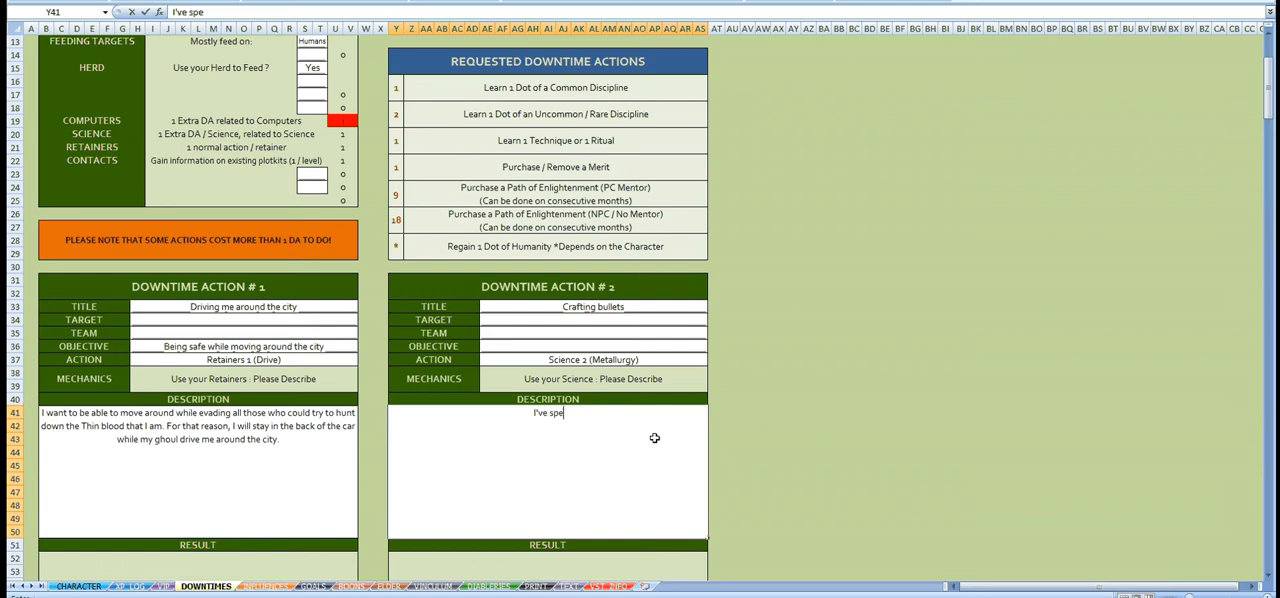
{"action": "type", "text": "nt too many "}
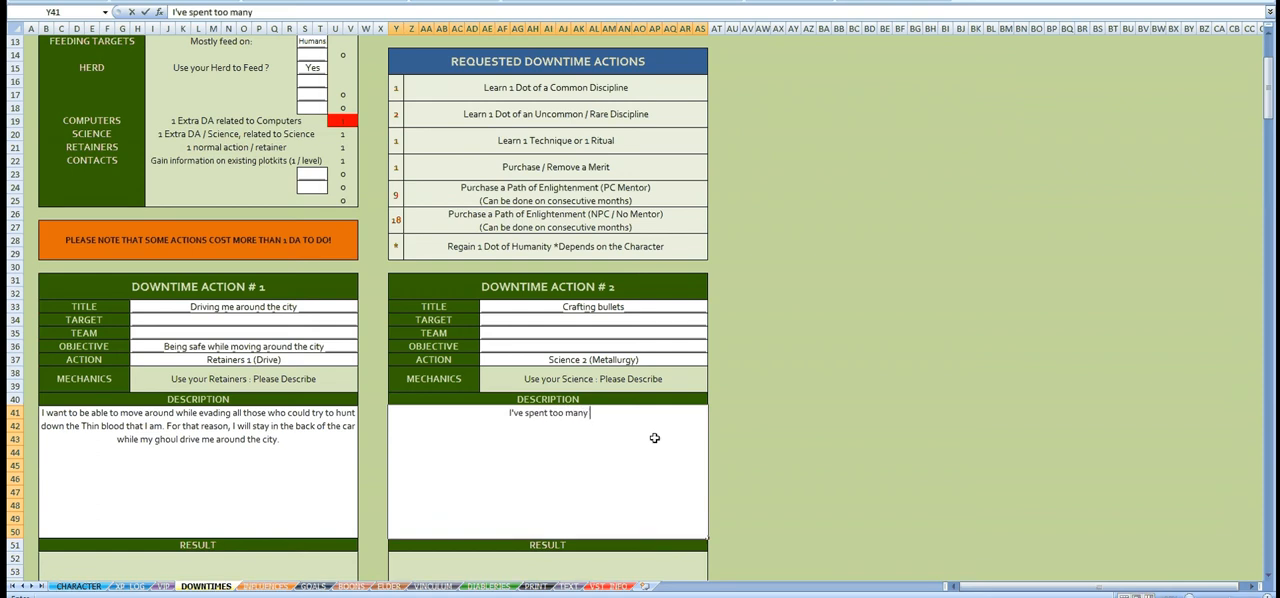
{"action": "type", "text": "ammons"}
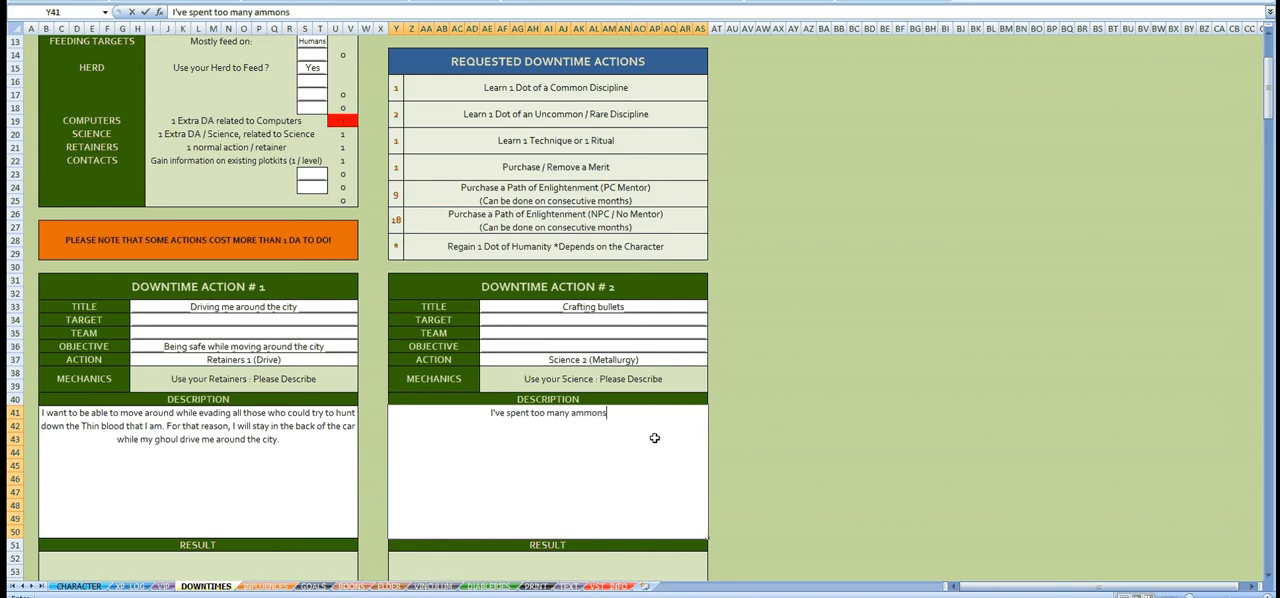
{"action": "key", "text": "BackSpace"}
{"action": "key", "text": "BackSpace"}
{"action": "type", "text": "s during my klast"}
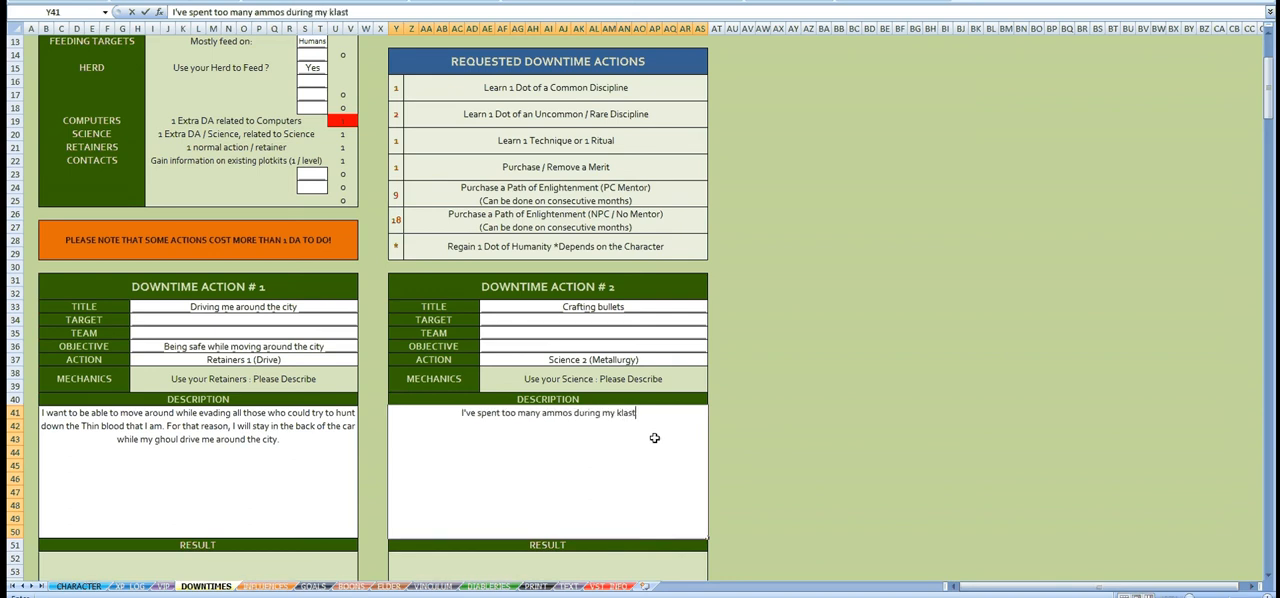
{"action": "key", "text": "BackSpace"}
{"action": "key", "text": "BackSpace"}
{"action": "type", "text": "last gun "}
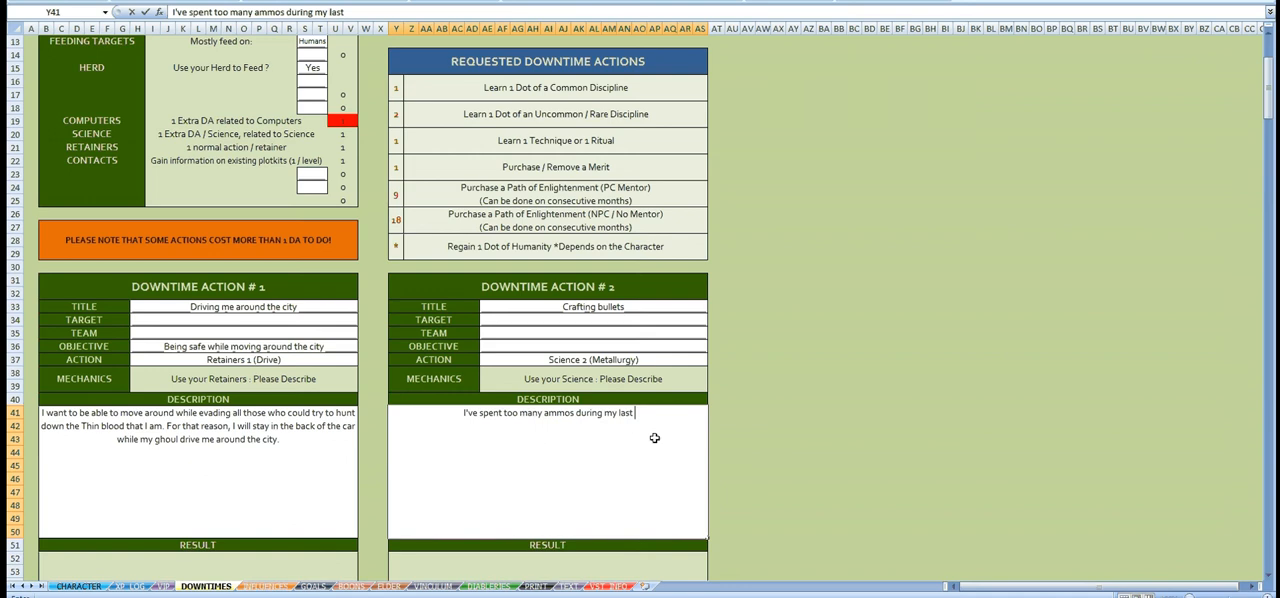
{"action": "type", "text": "fight"}
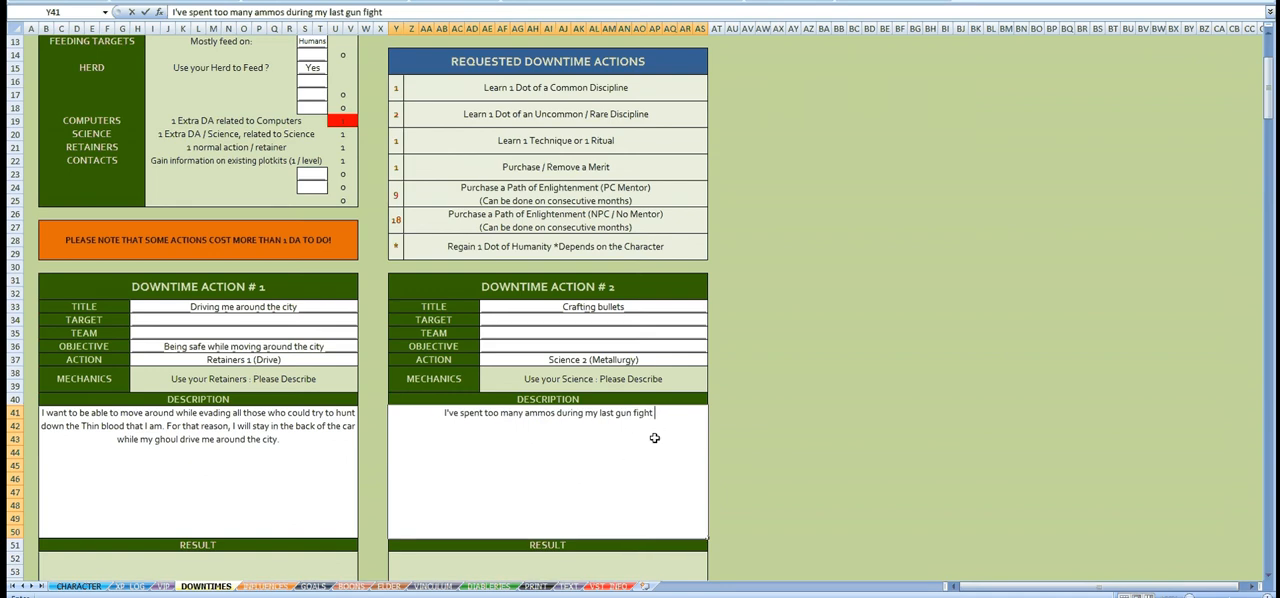
{"action": "type", "text": " so I need t"}
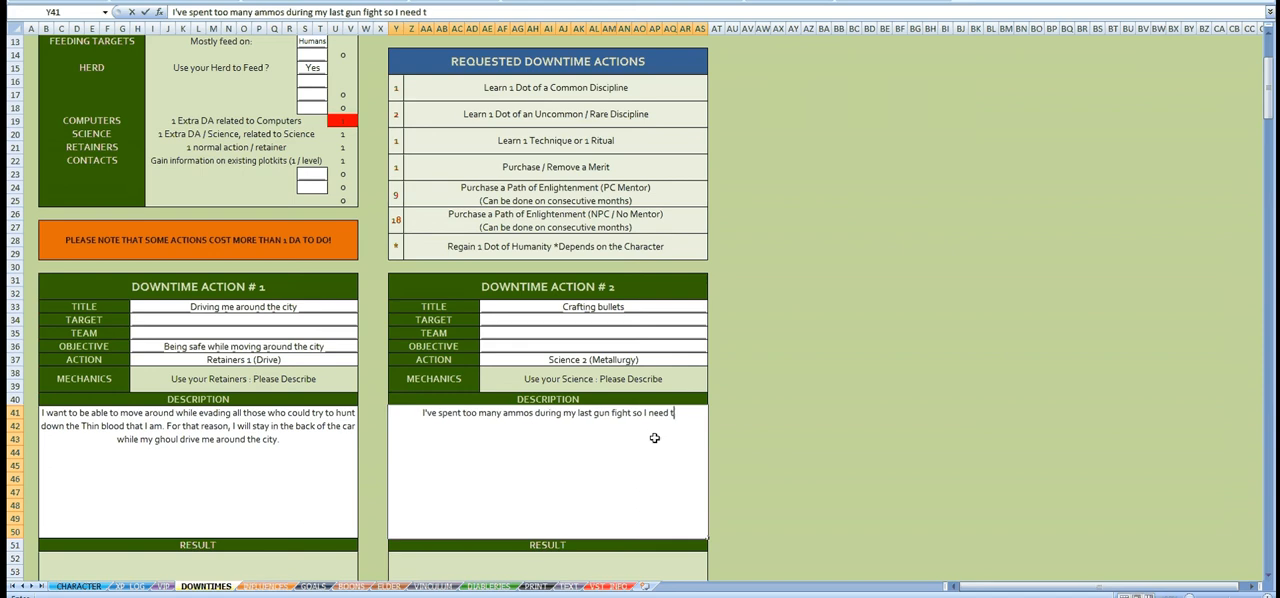
{"action": "type", "text": "o replace t"}
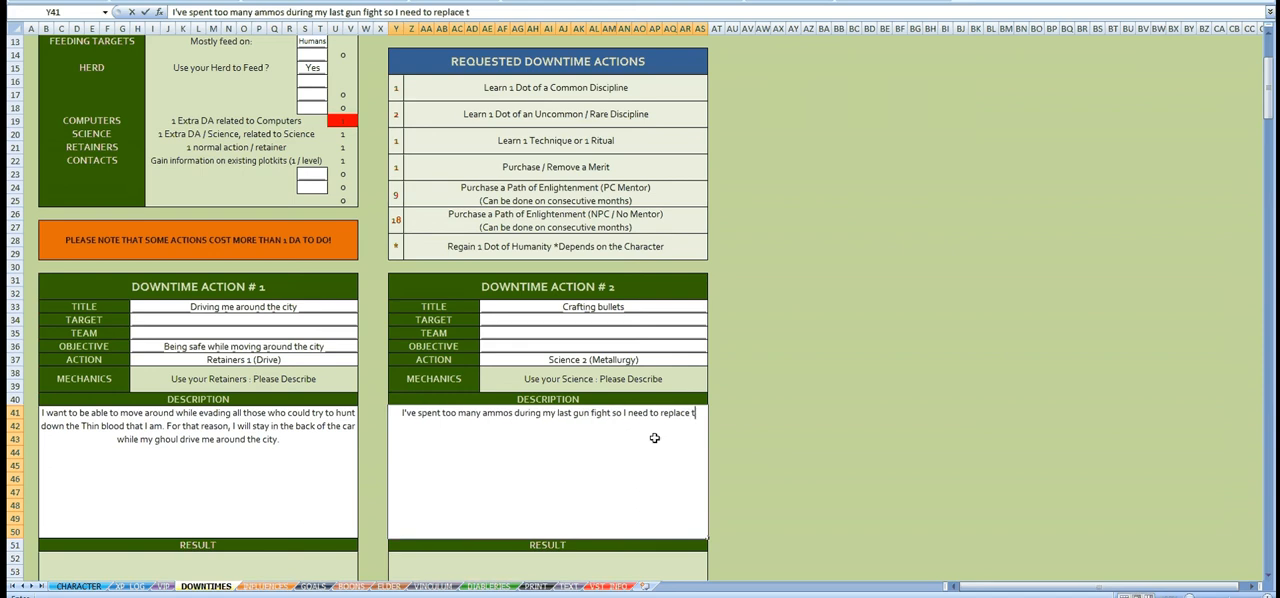
{"action": "type", "text": "hem."}
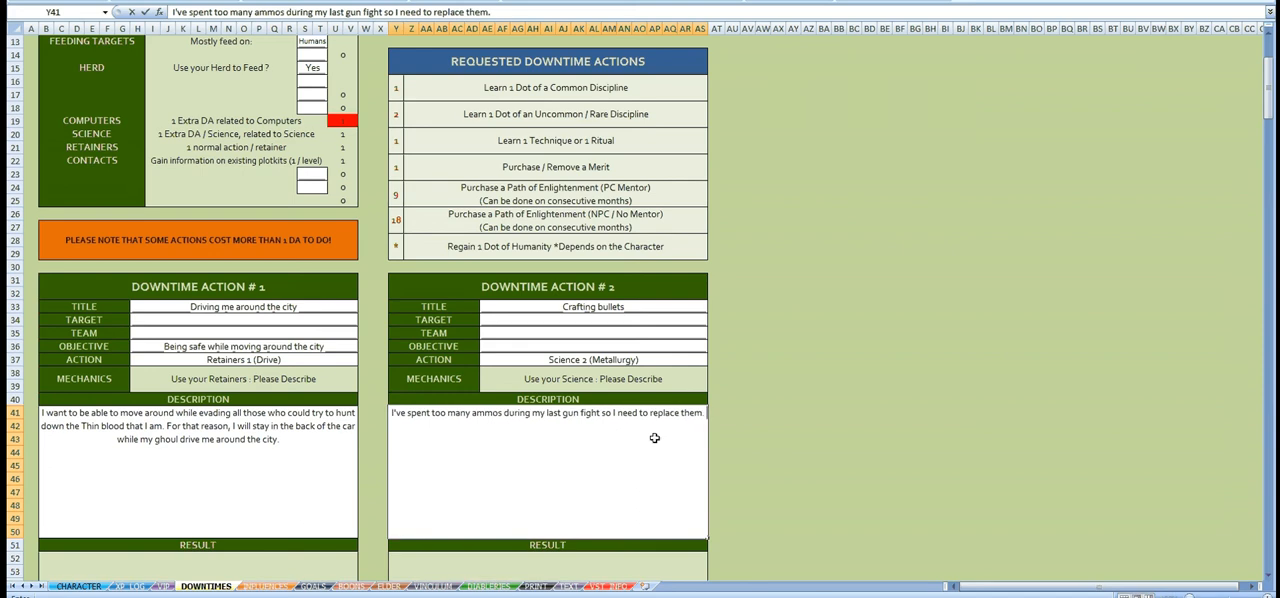
{"action": "type", "text": " By creating them myself"}
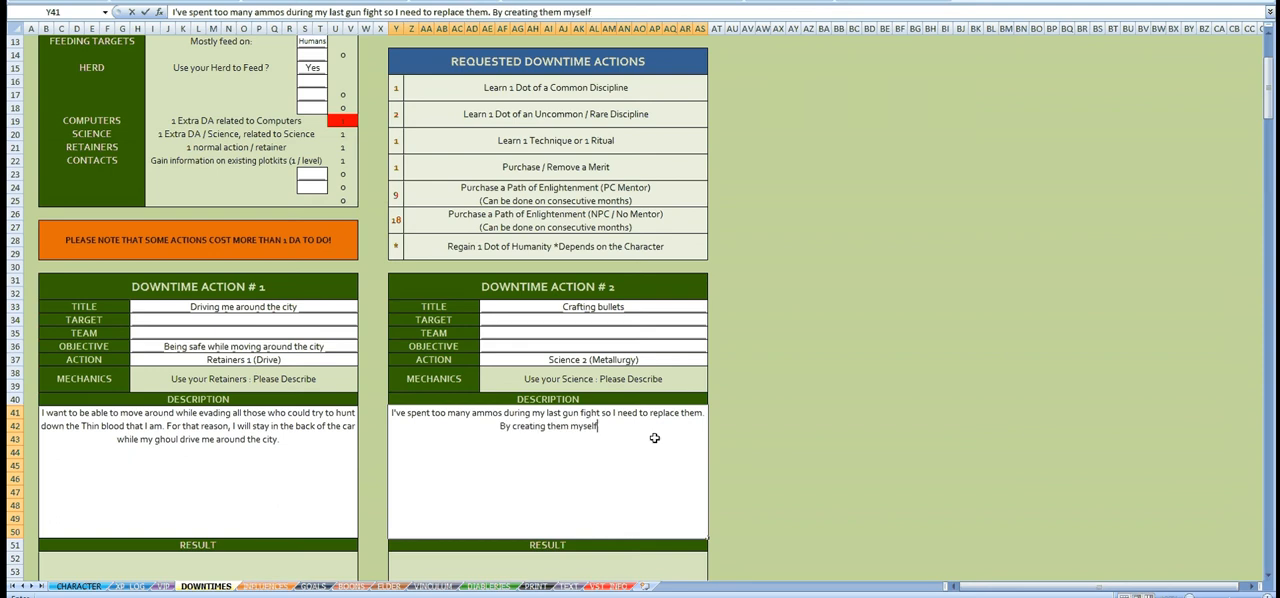
{"action": "type", "text": ", no one"}
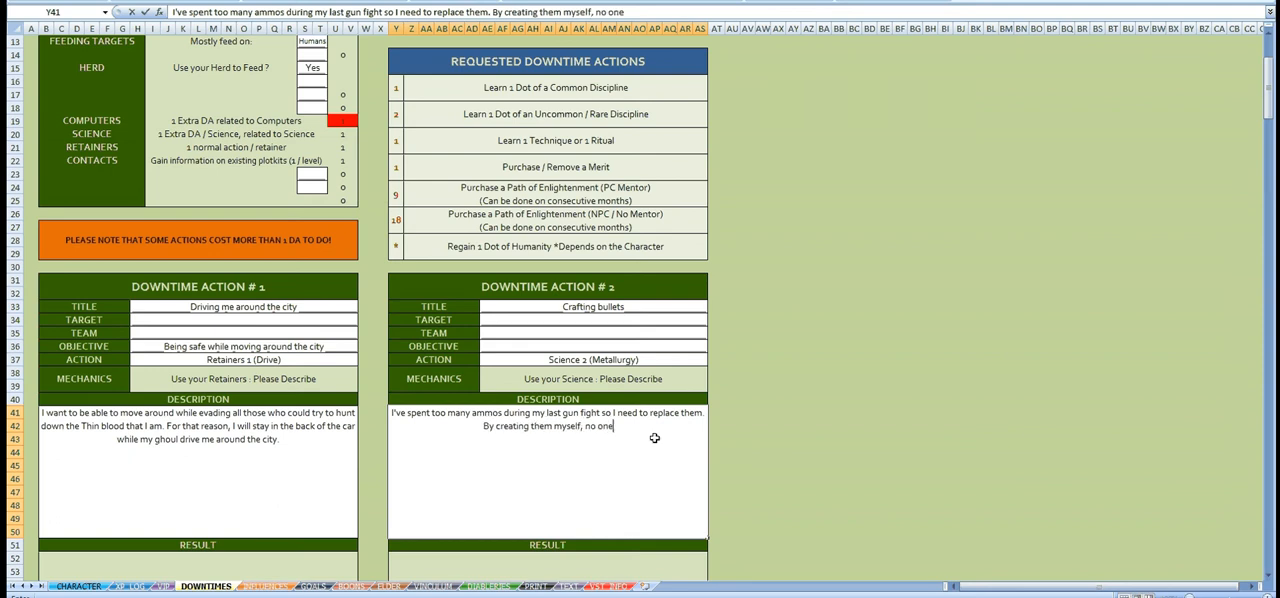
{"action": "type", "text": " will be a"}
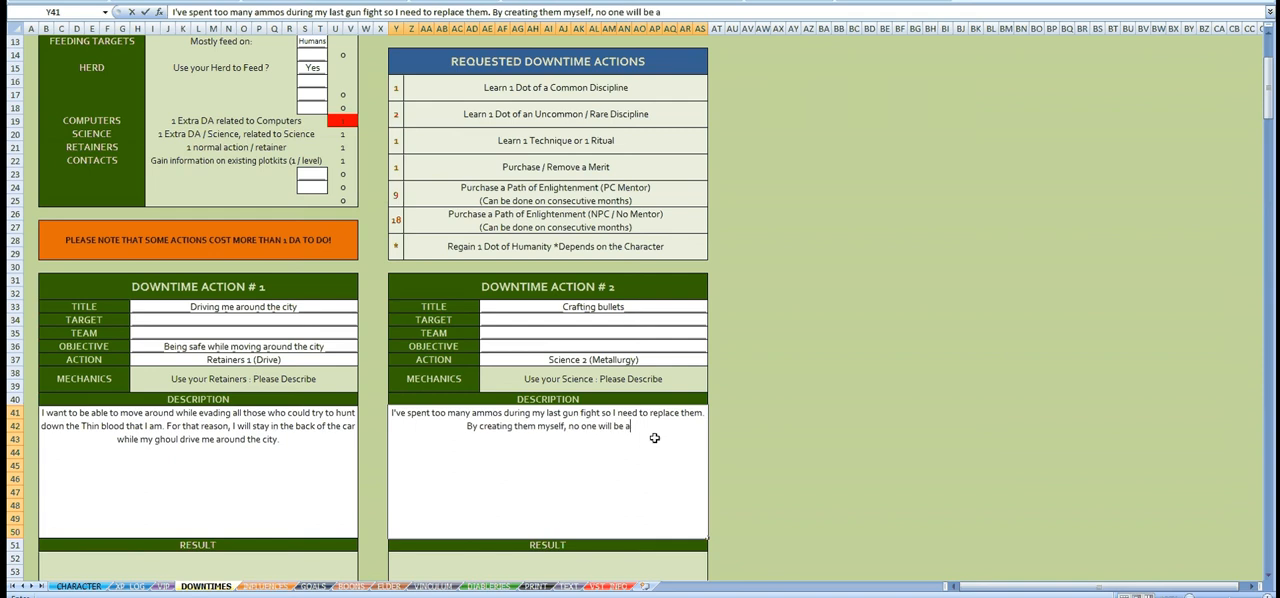
{"action": "type", "text": "ble to pr"}
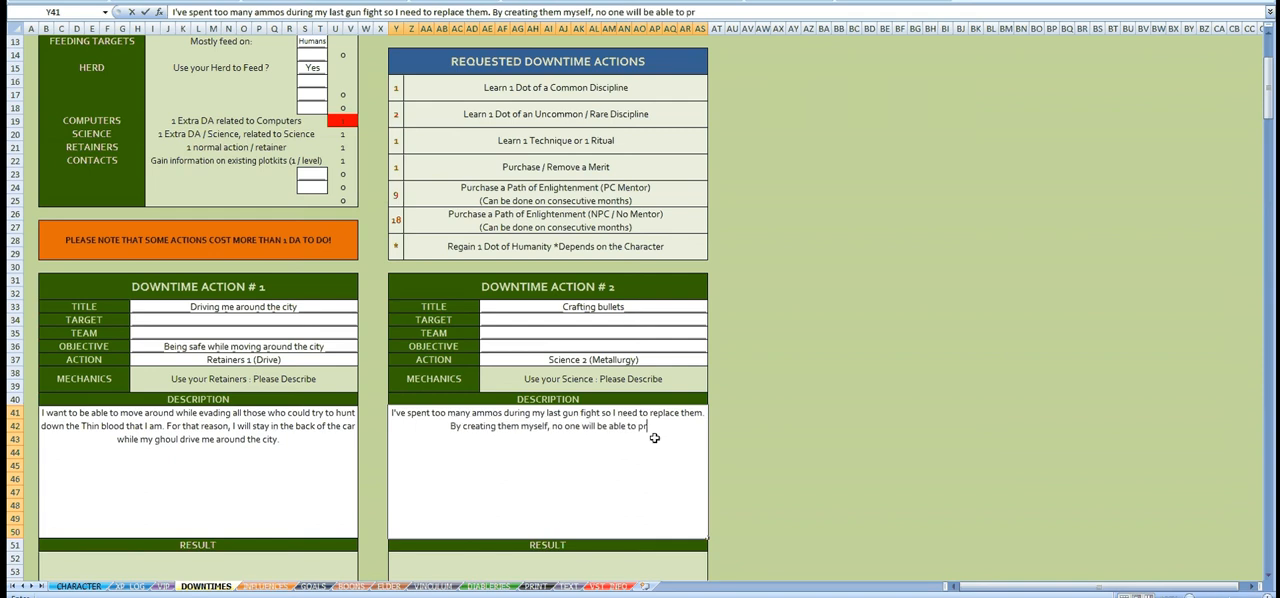
{"action": "type", "text": "event me fro"}
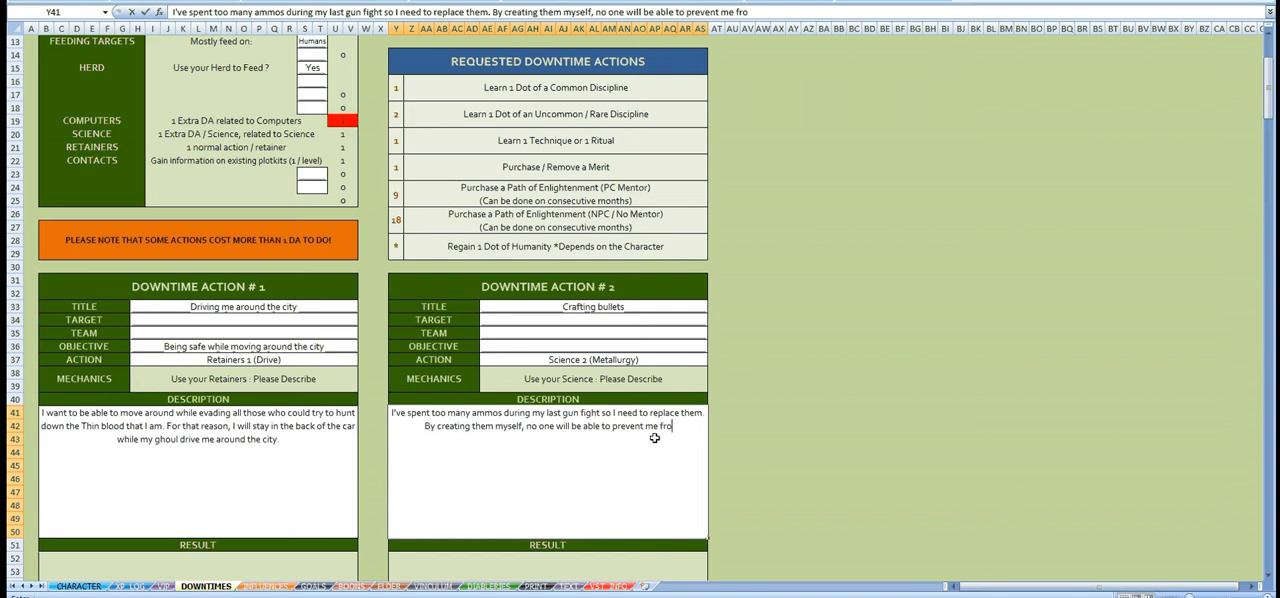
{"action": "type", "text": "m buying them."}
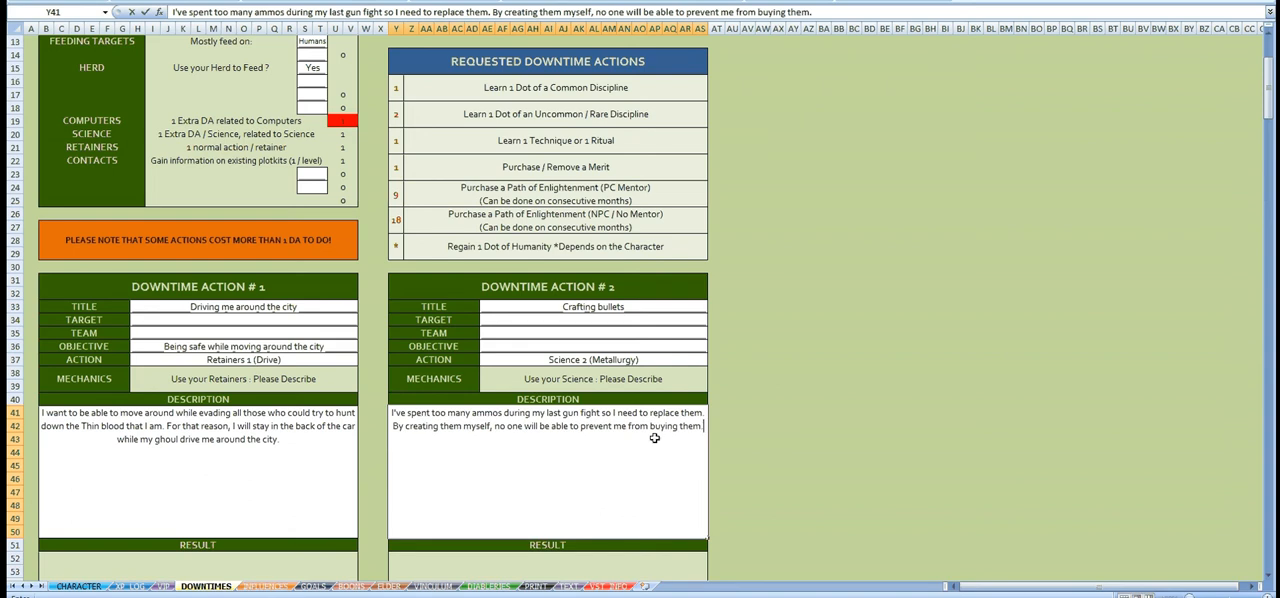
Step: Finish the Downtime Action #2 description with "By creating them myself, no one will be able to prevent me from buying them."
{"action": "key", "text": "Return"}
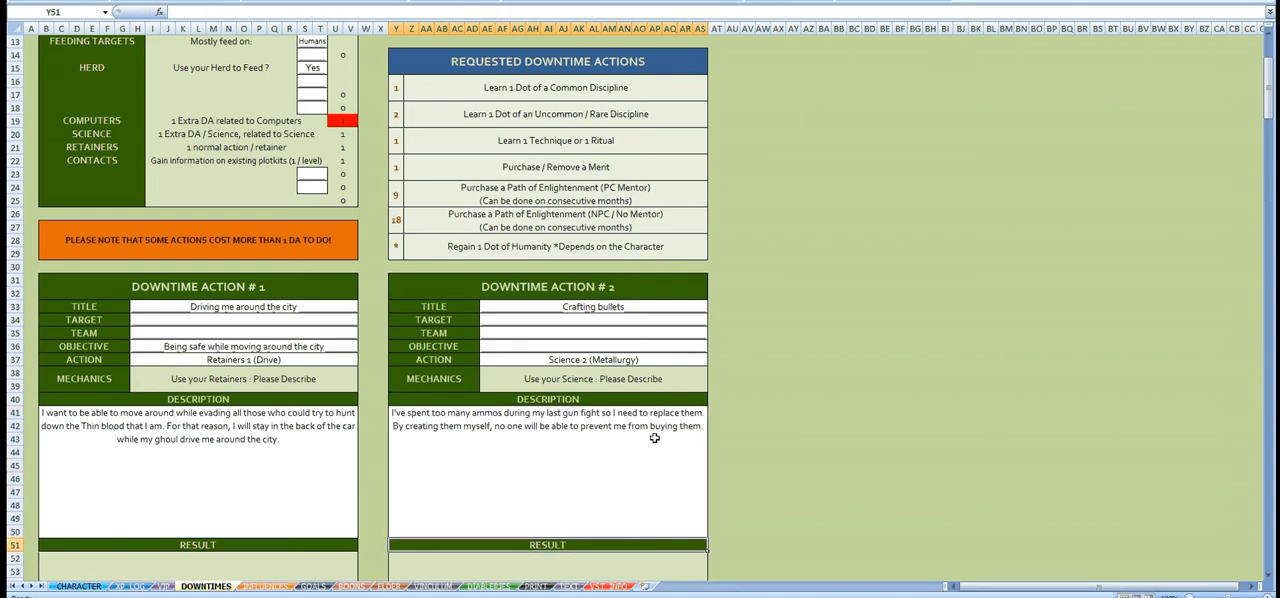
{"action": "left_click", "coordinate": [342, 134]}
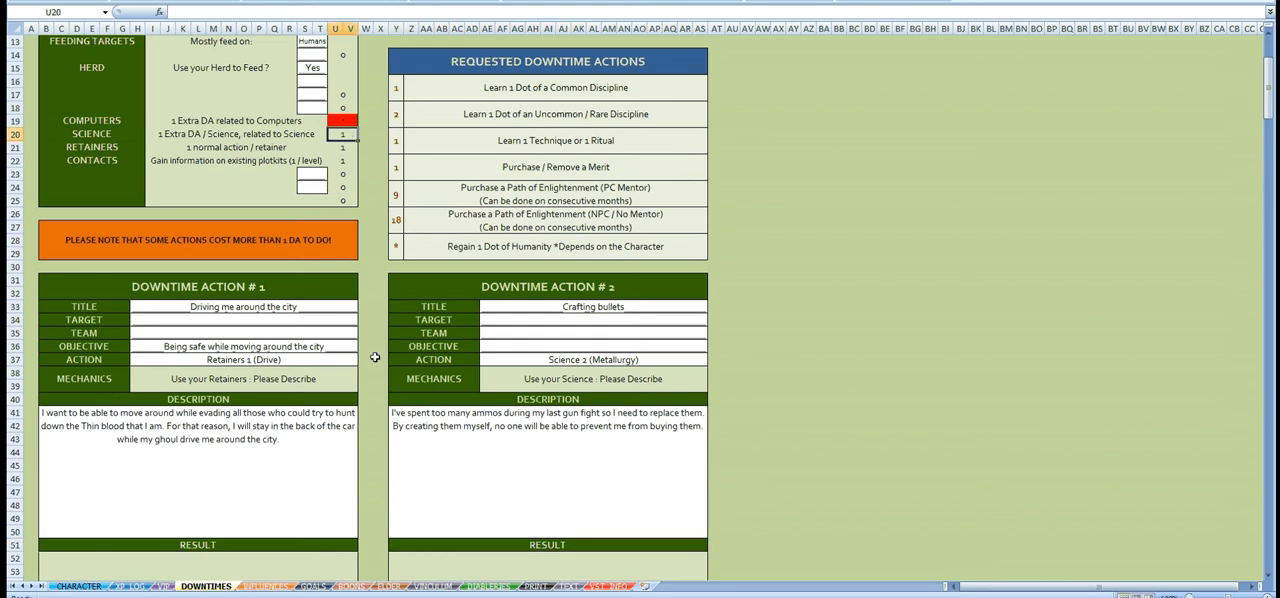
Step: Set the action of Downtime Action #3 to Computers
{"action": "scroll", "coordinate": [376, 358], "scroll_direction": "down", "scroll_amount": 11}
{"action": "left_click", "coordinate": [336, 345]}
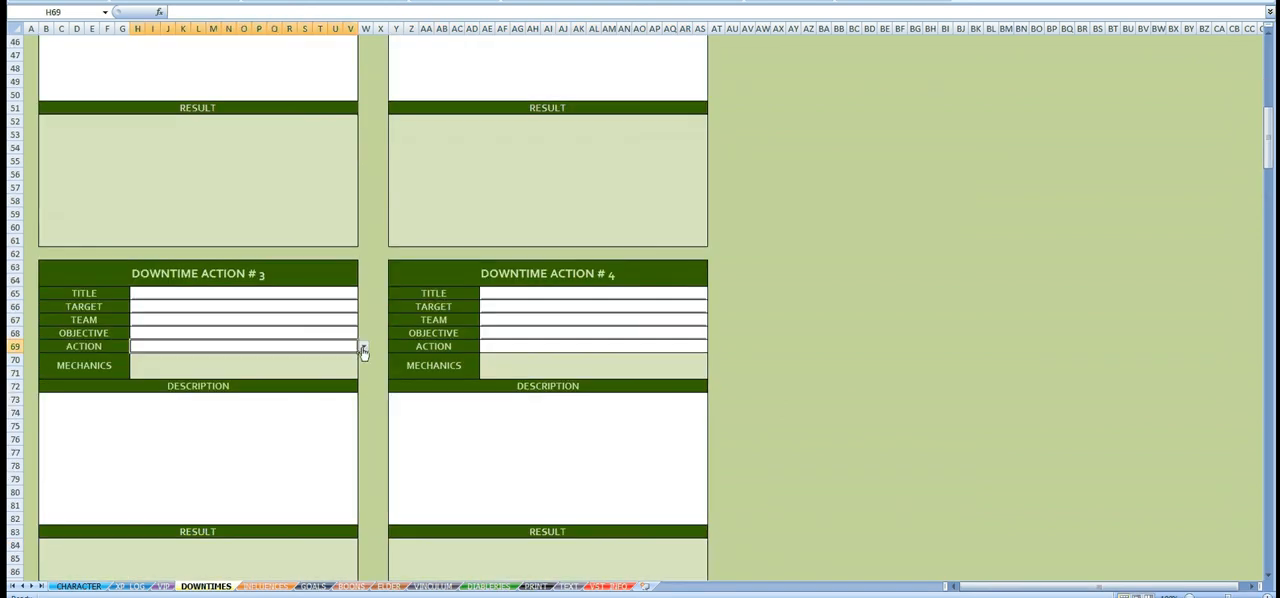
{"action": "left_click", "coordinate": [363, 346]}
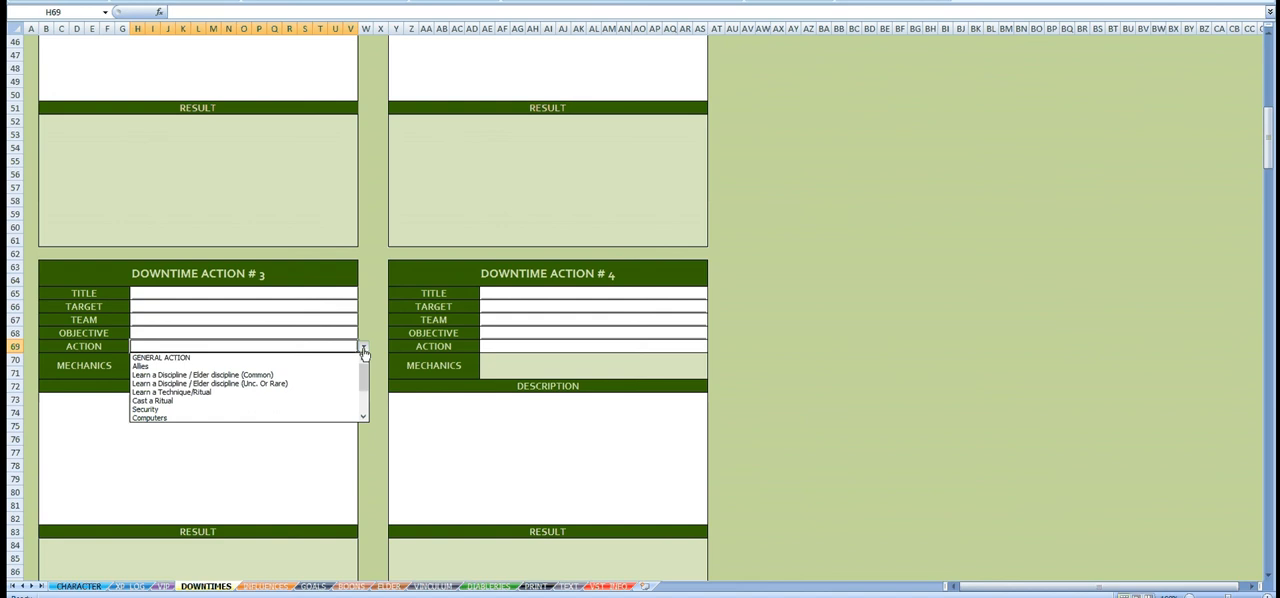
{"action": "left_click", "coordinate": [216, 417]}
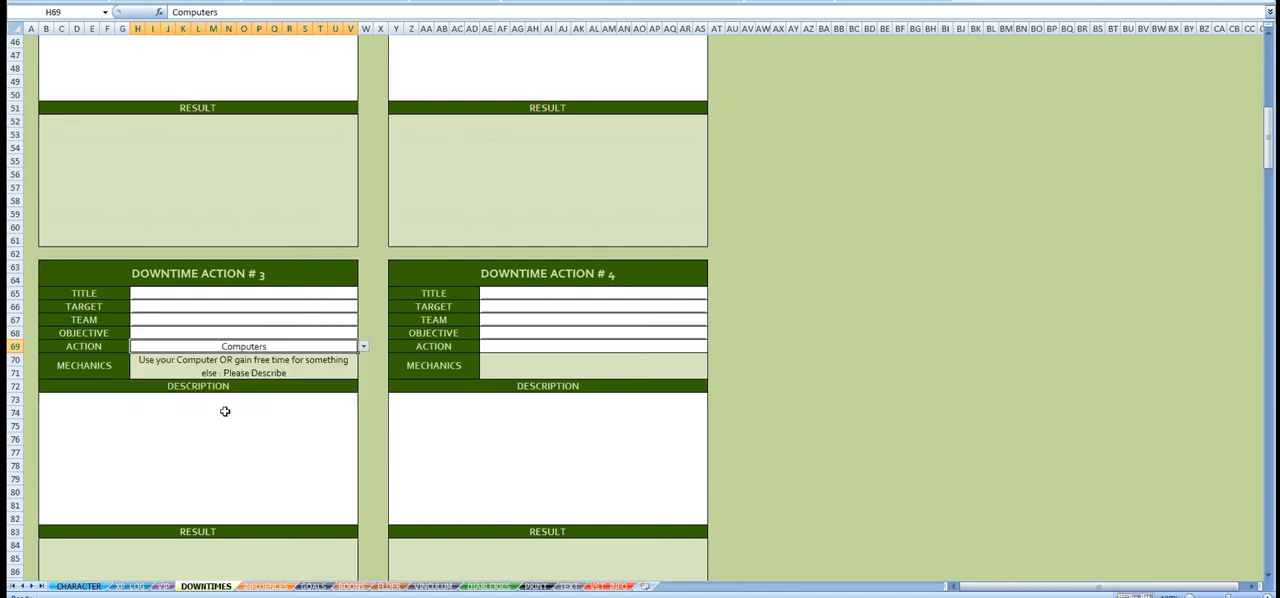
Step: Title Downtime Action #3 "Let's spy on the Brujah Primogen"
{"action": "left_click", "coordinate": [322, 294]}
{"action": "type", "text": "Let's spy"}
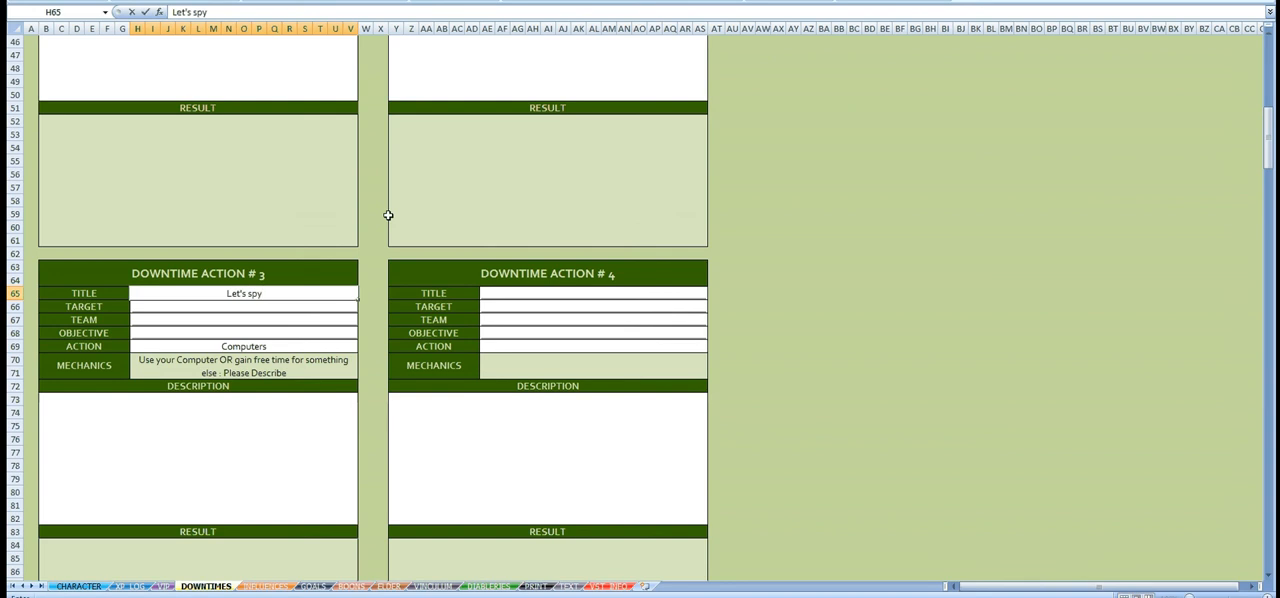
{"action": "type", "text": " on the Brujah P"}
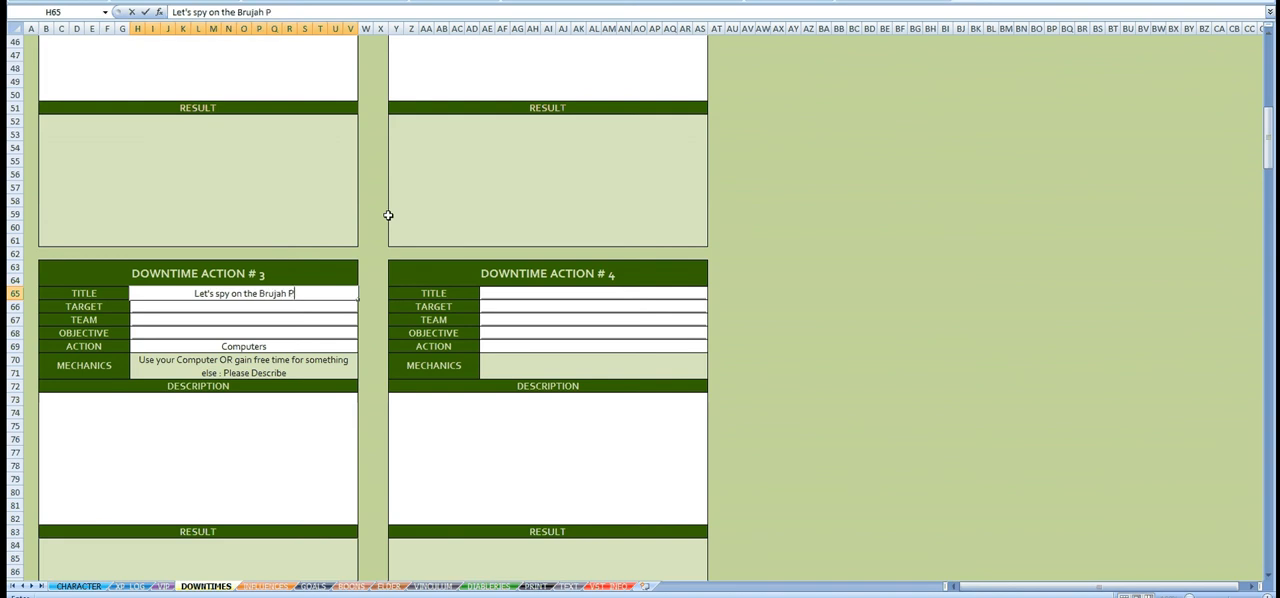
{"action": "type", "text": "rimogen"}
{"action": "key", "text": "Return"}
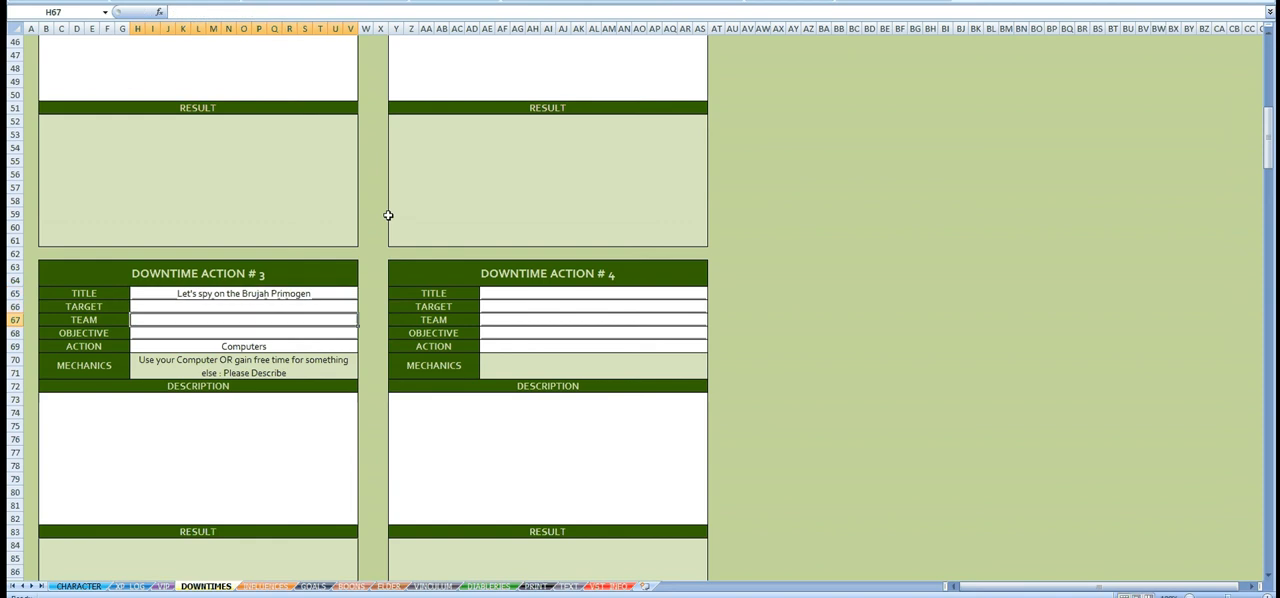
{"action": "key", "text": "Return"}
Step: Begin the Downtime Action #3 description with "The Brujah Primogen tried to hunt me down and it is now time for me to pay him back for that."
{"action": "left_click", "coordinate": [326, 453]}
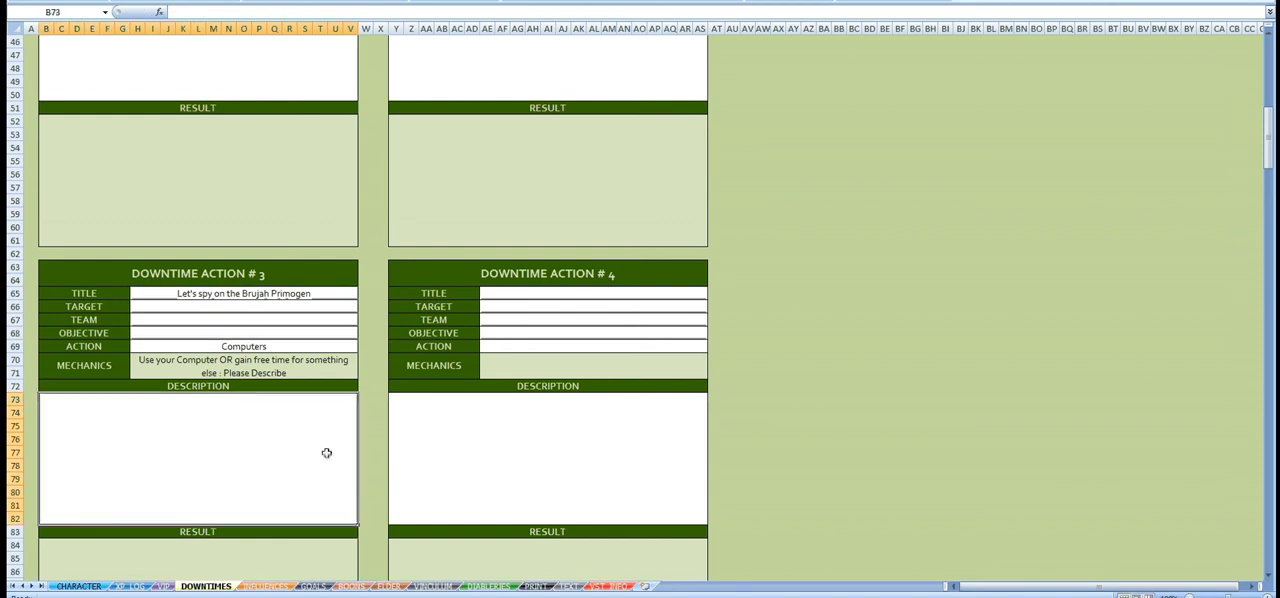
{"action": "type", "text": "The Bruja"}
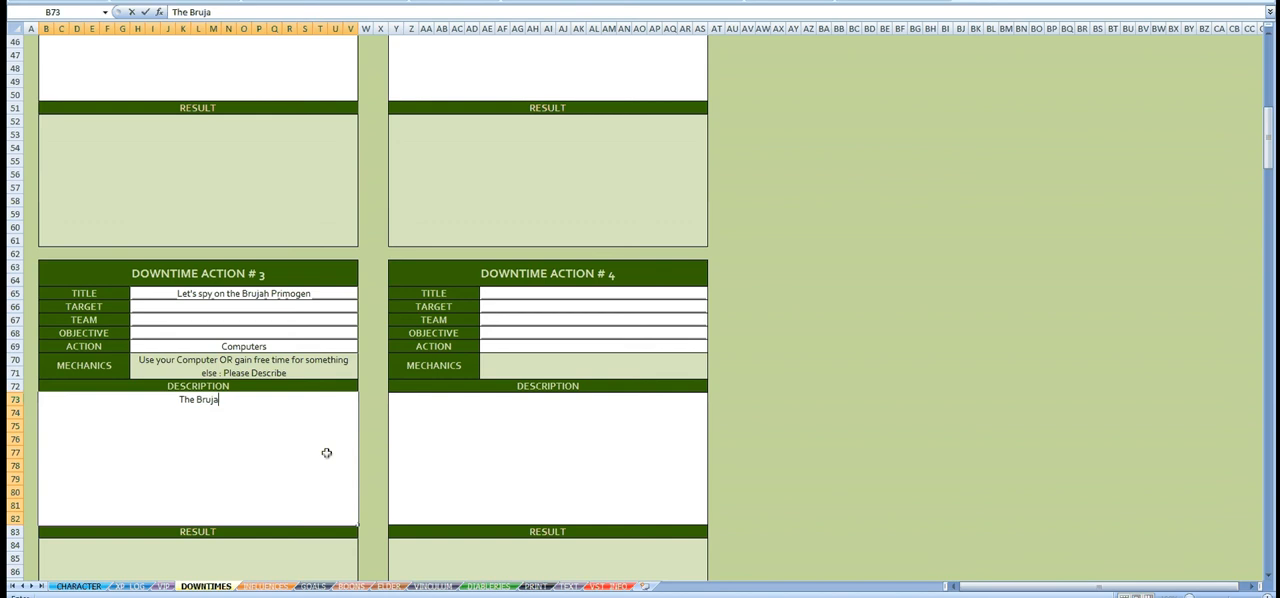
{"action": "type", "text": "h Primogen"}
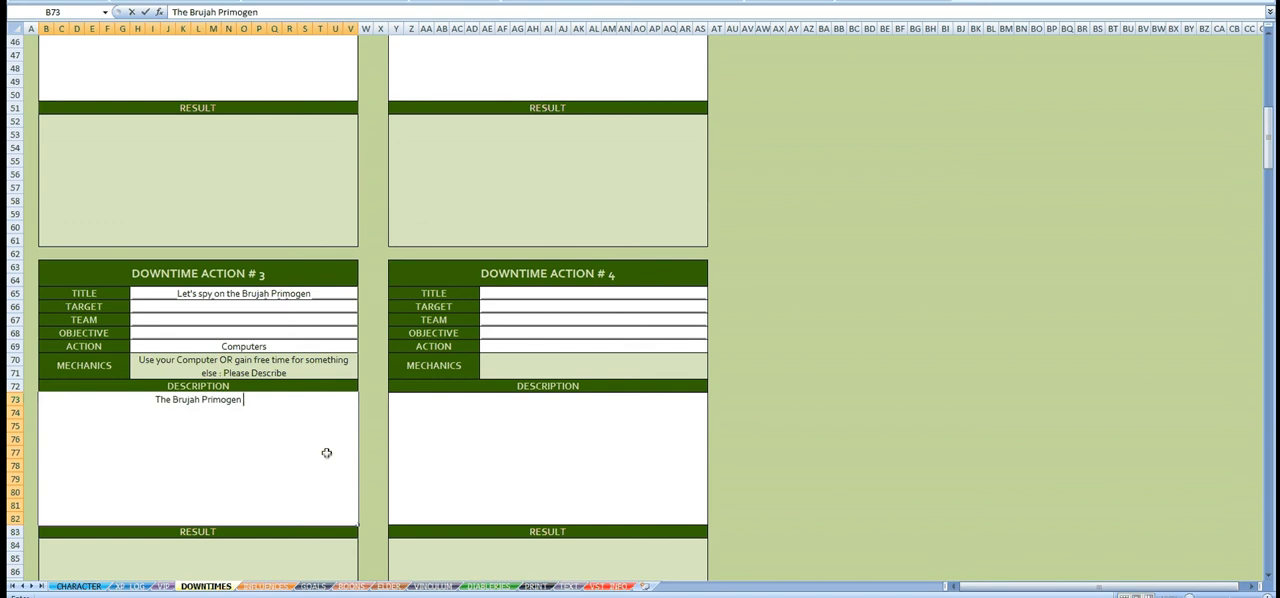
{"action": "type", "text": " tried to hu"}
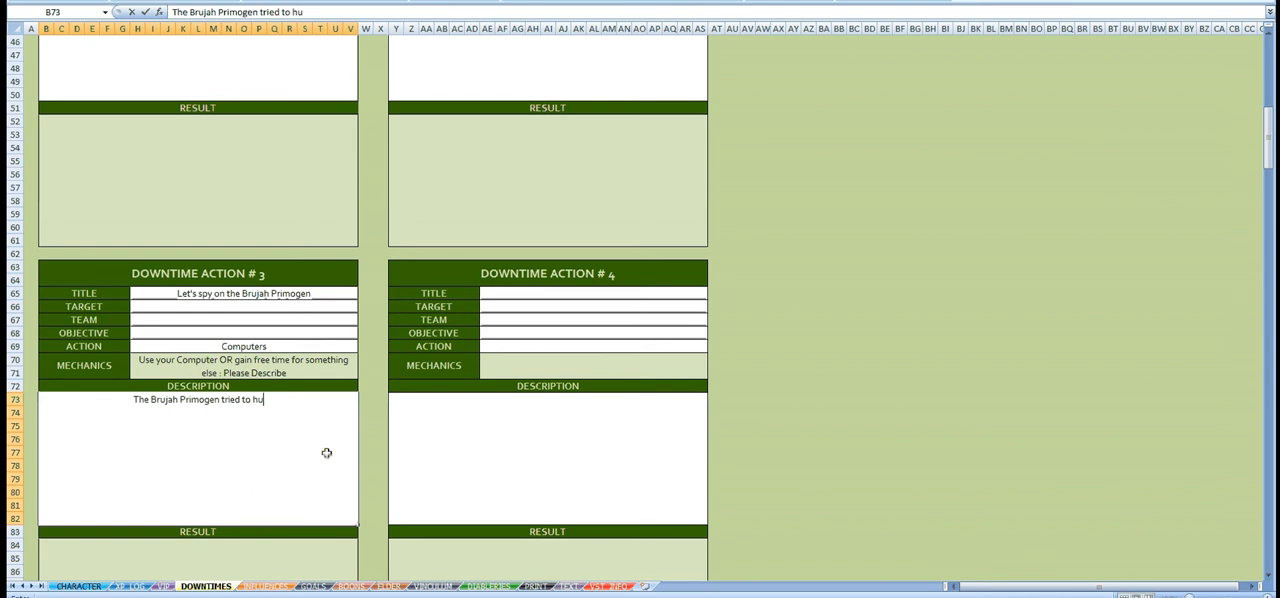
{"action": "type", "text": "nt me down a"}
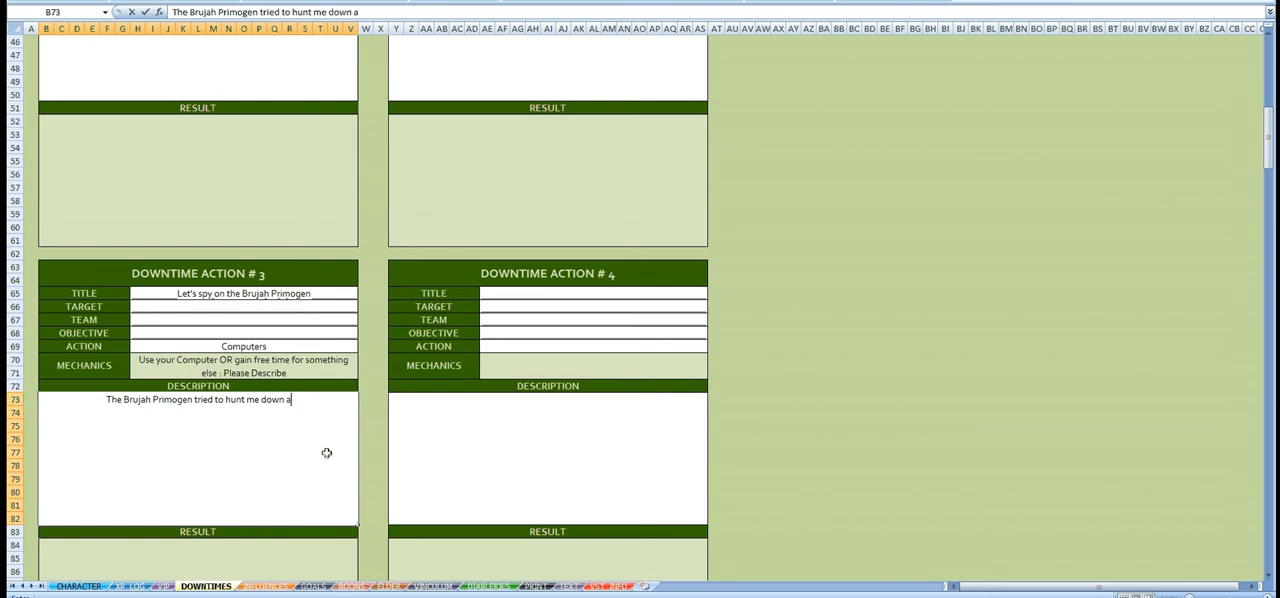
{"action": "type", "text": "nd it is"}
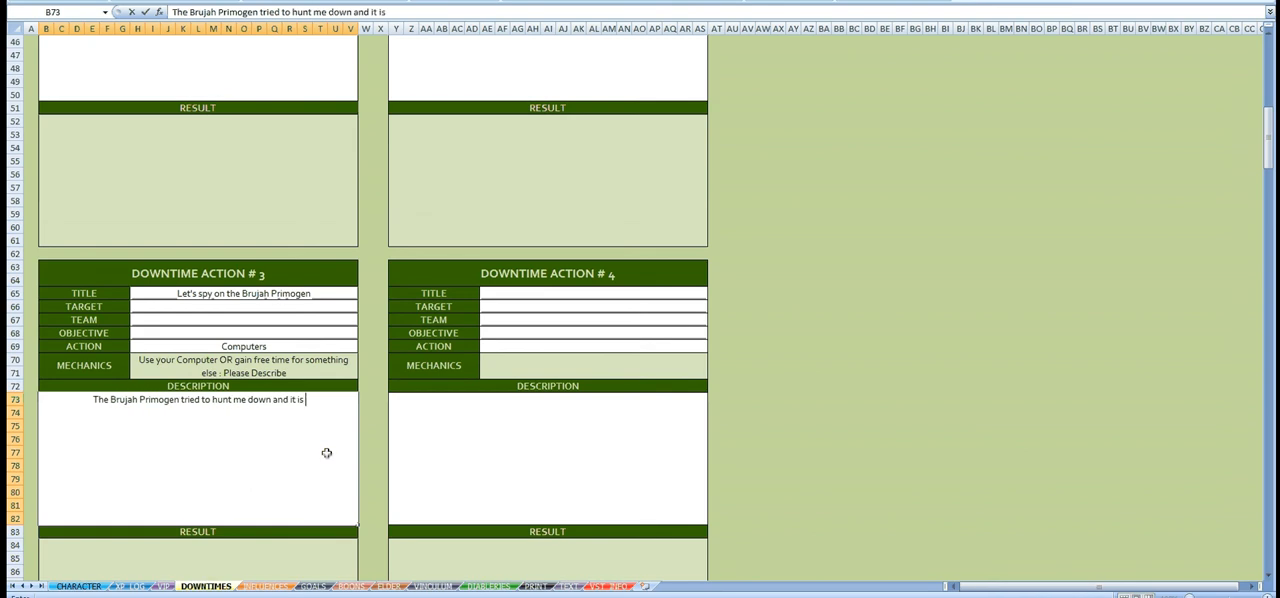
{"action": "type", "text": " now time for m"}
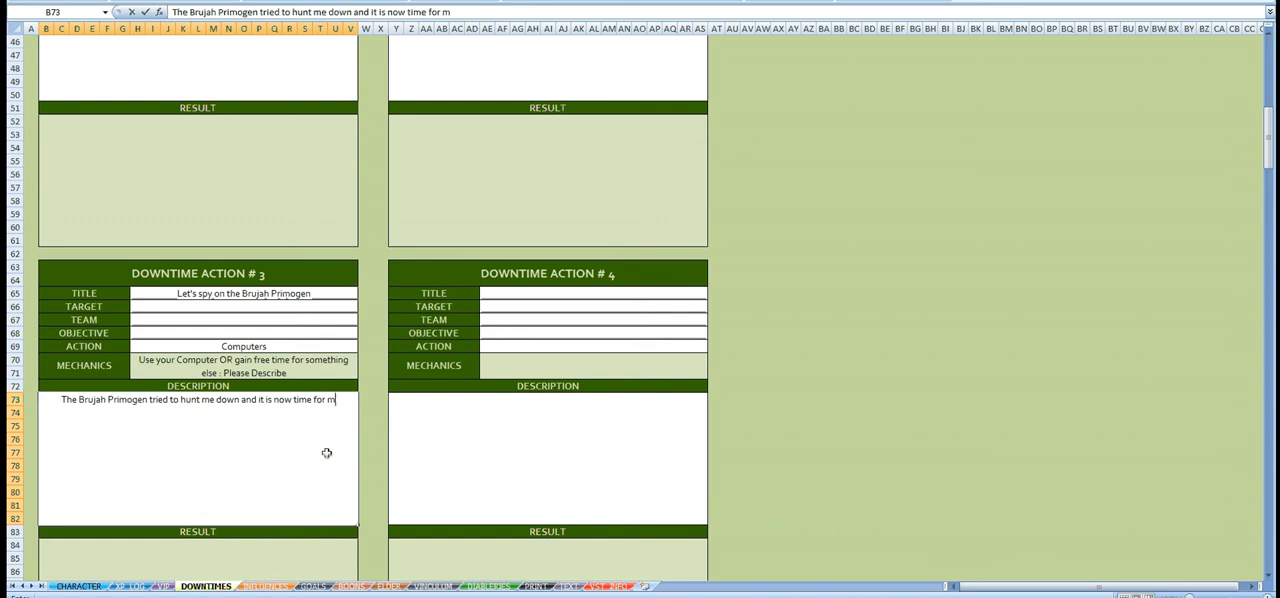
{"action": "type", "text": "e to p"}
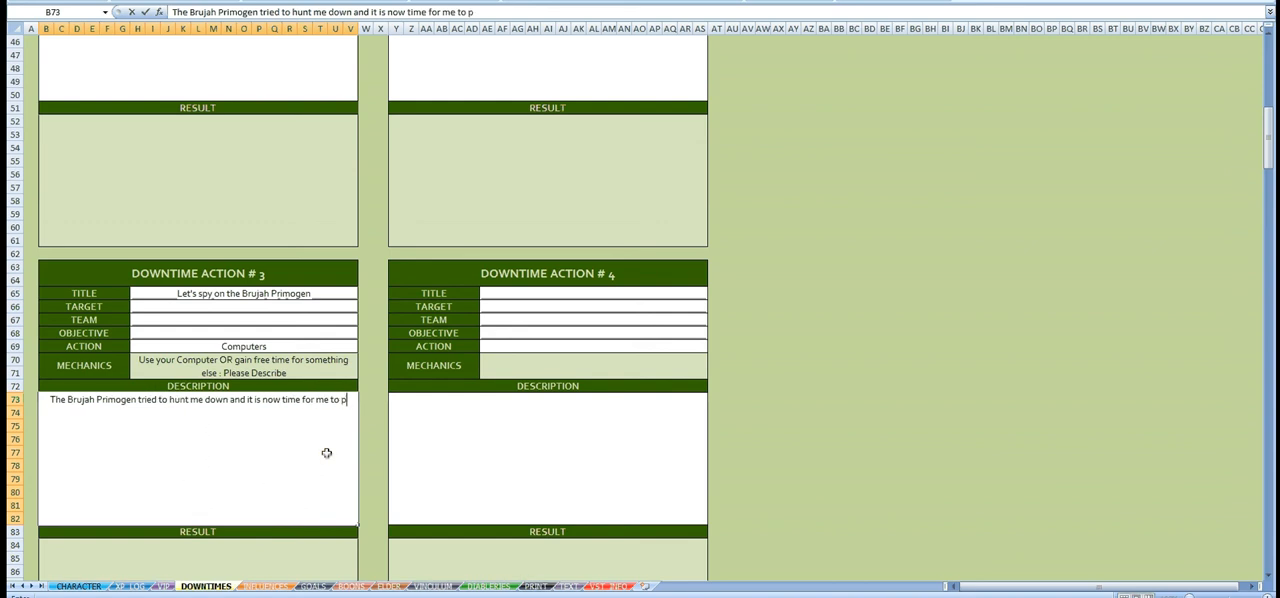
{"action": "type", "text": "ay him back"}
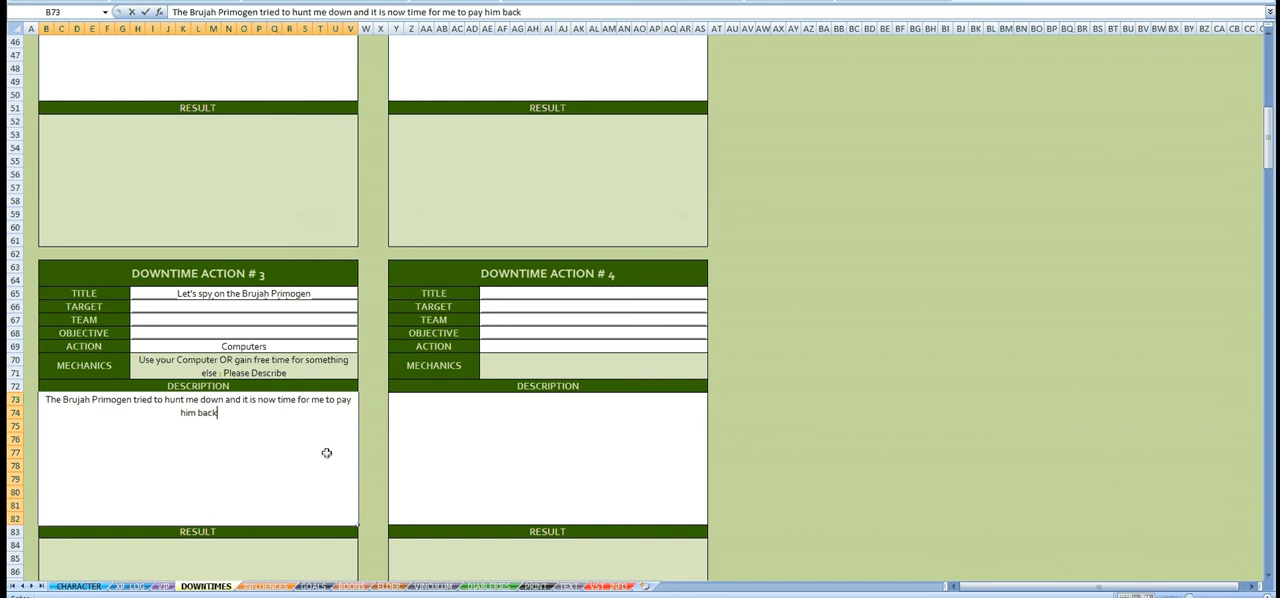
{"action": "type", "text": " for that. But"}
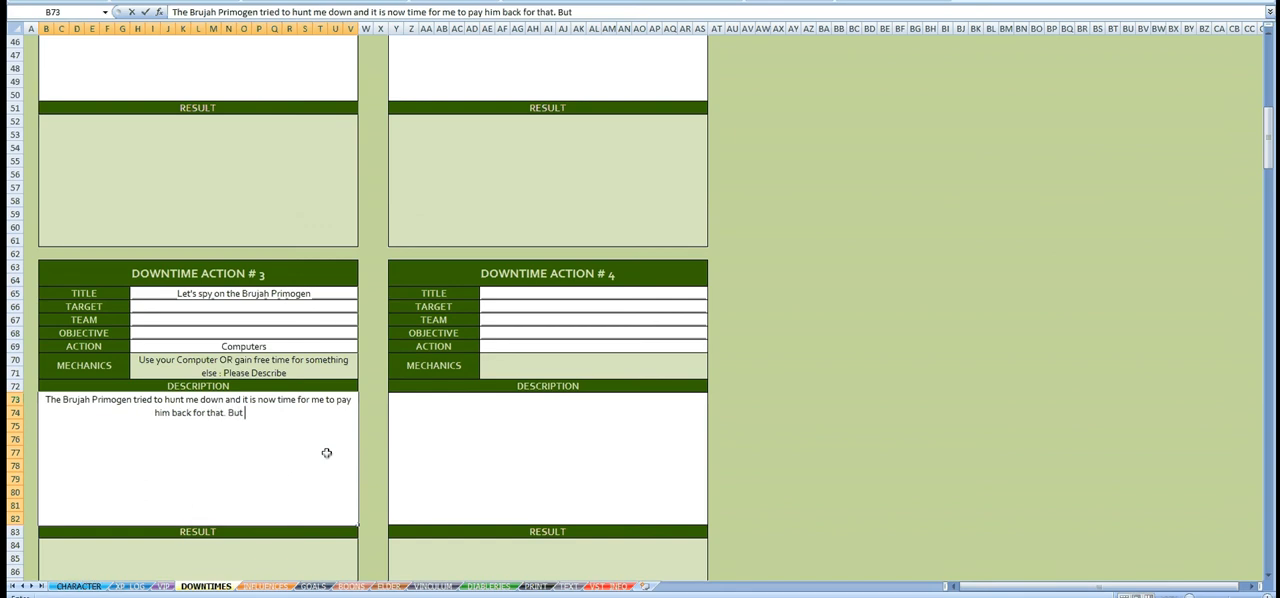
{"action": "type", "text": " first, I need to know"}
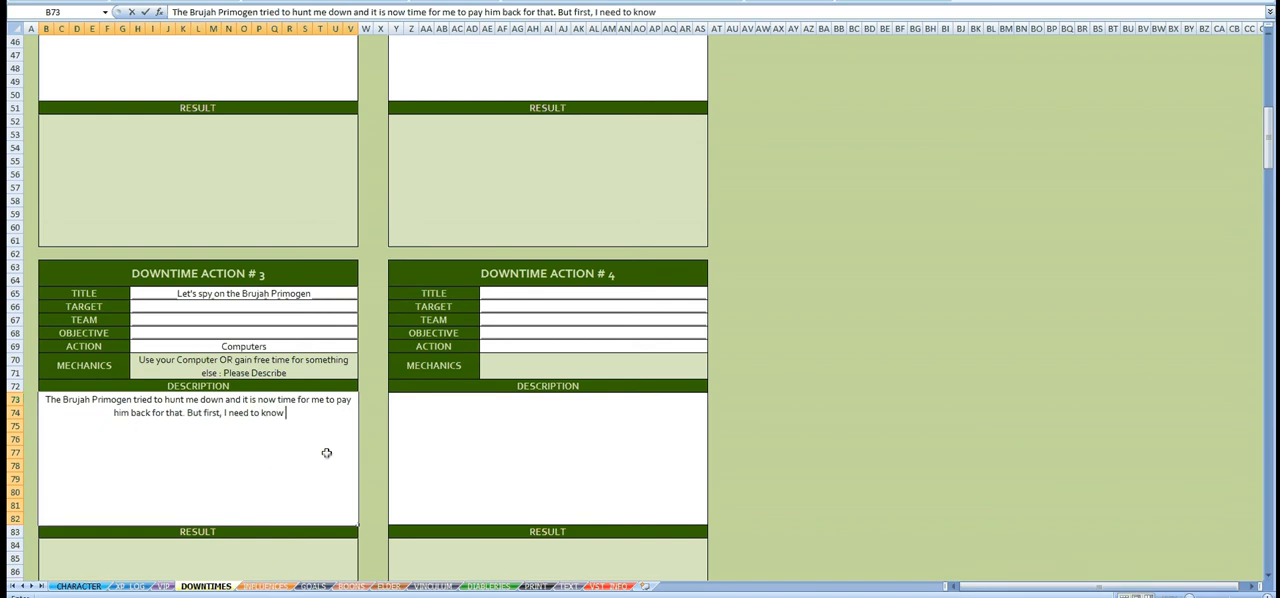
{"action": "type", "text": " where he li"}
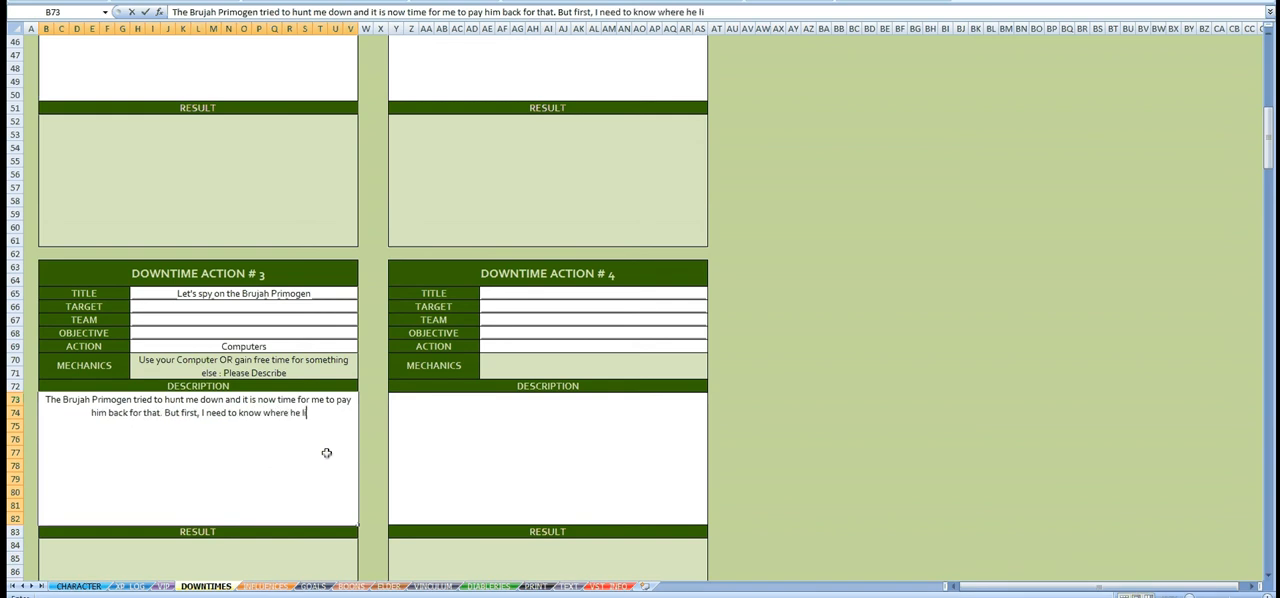
{"action": "type", "text": "ves and"}
{"action": "type", "text": " where"}
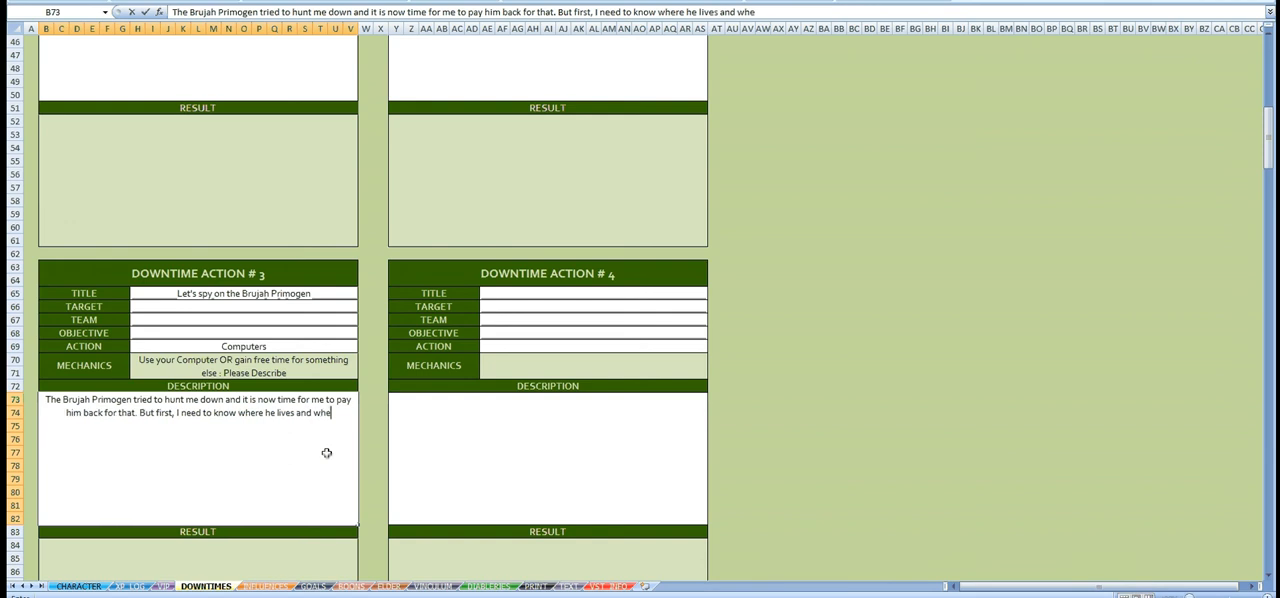
{"action": "type", "text": " he h"}
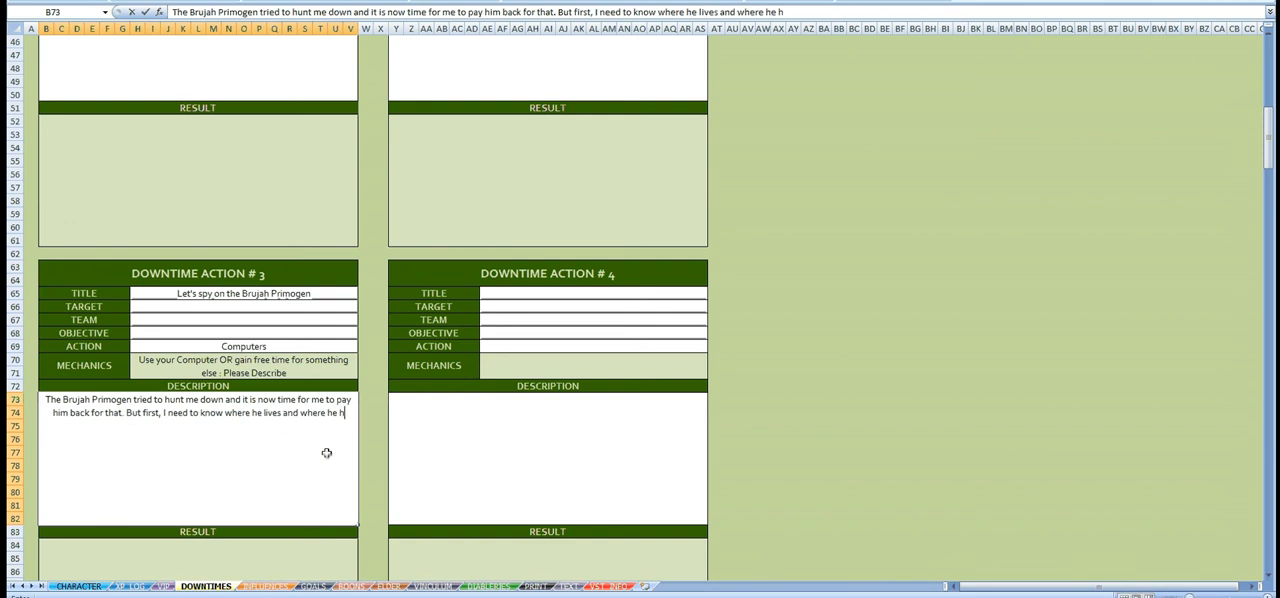
{"action": "type", "text": "unt so"}
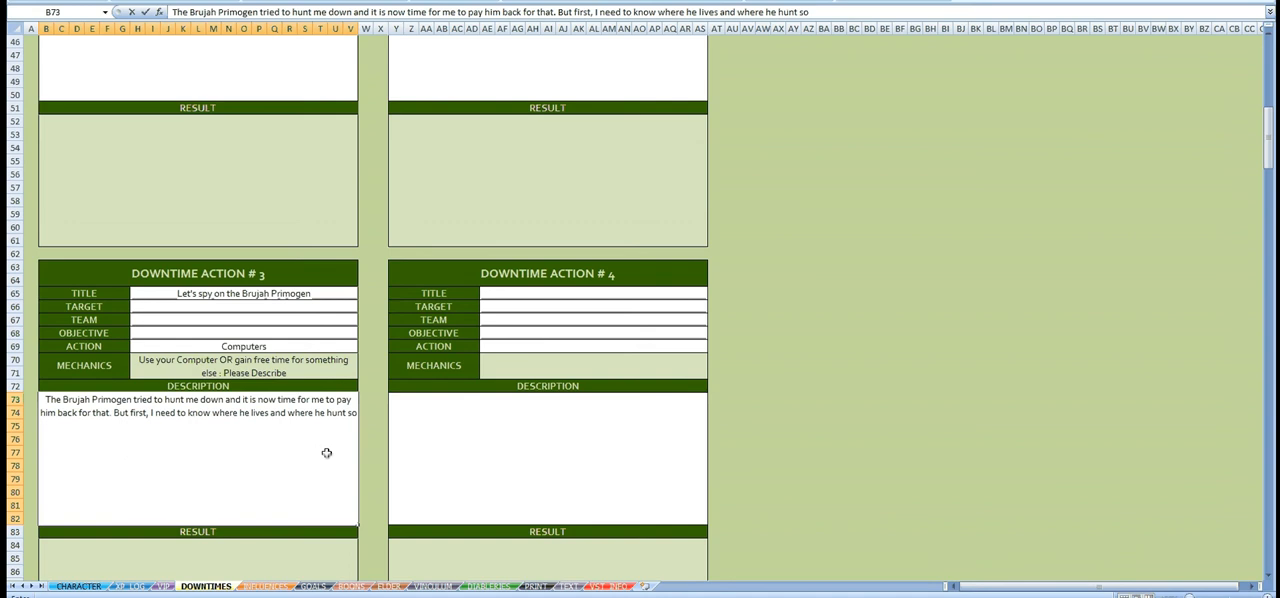
{"action": "type", "text": " I will try to trace down his "}
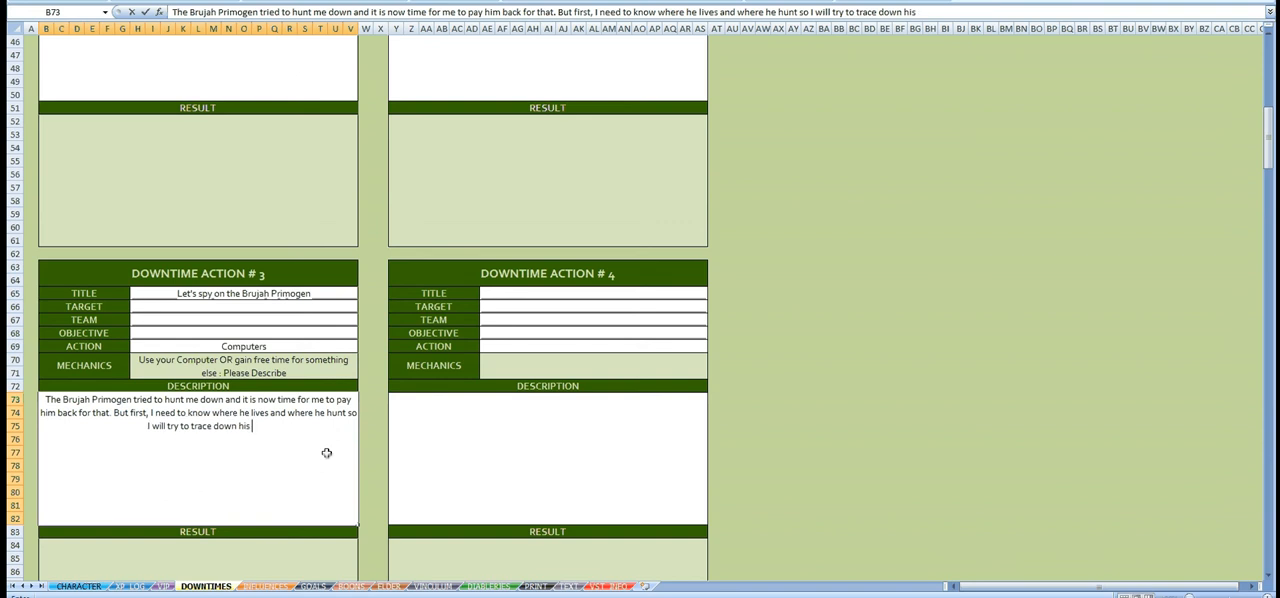
{"action": "type", "text": "cell phon"}
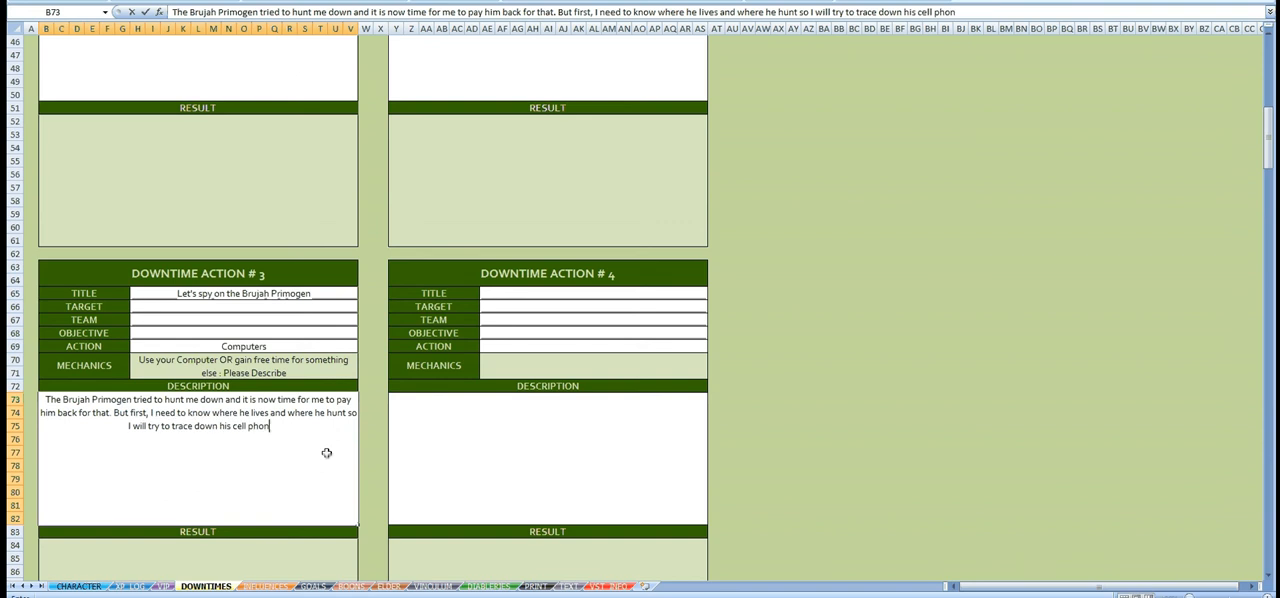
{"action": "type", "text": "e in the city."}
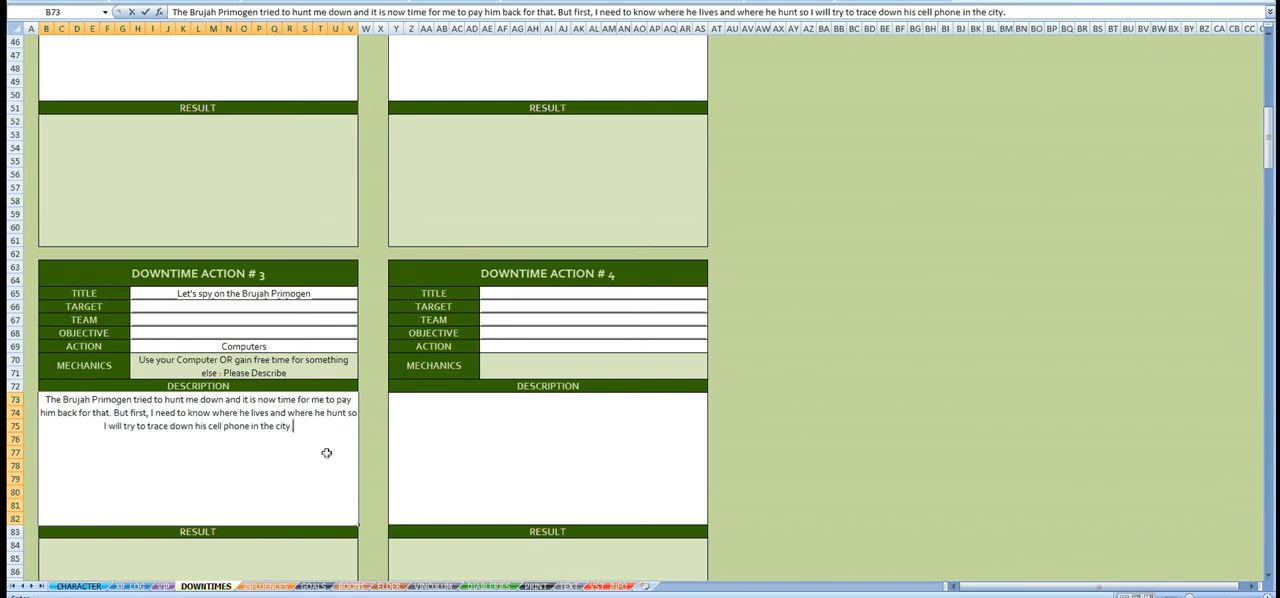
Step: Finish the Downtime Action #3 description with "so I will try to trace down his cell phone in the city."
{"action": "key", "text": "Return"}
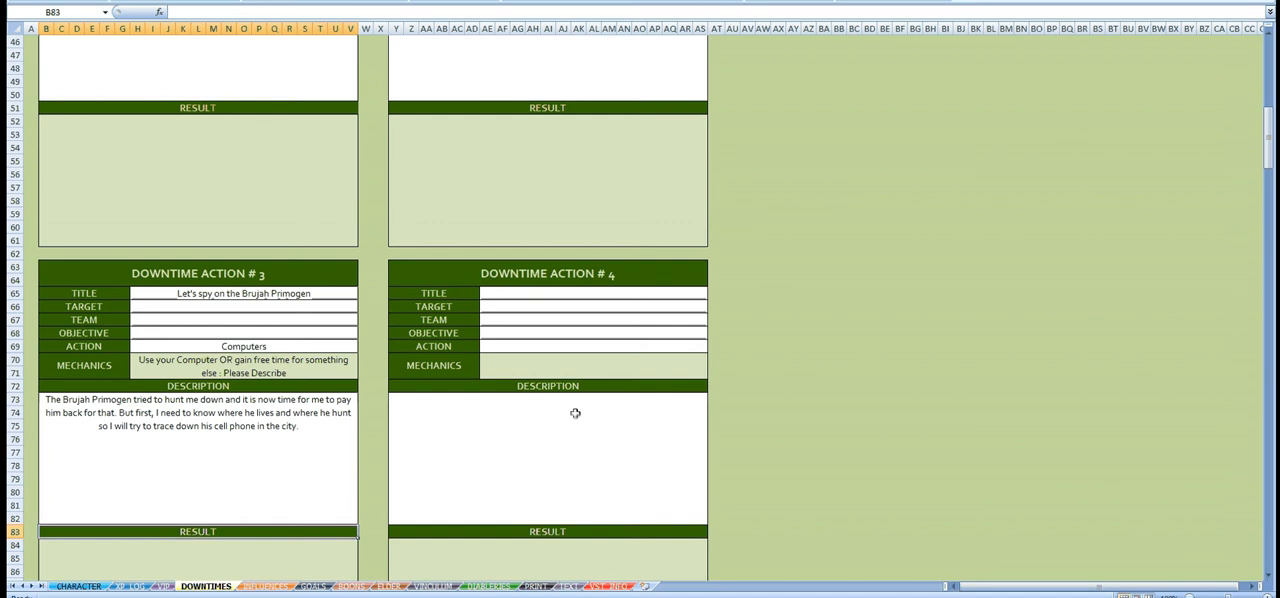
Step: Set the action of Downtime Action #4 to Patrol a territory
{"action": "left_click", "coordinate": [701, 347]}
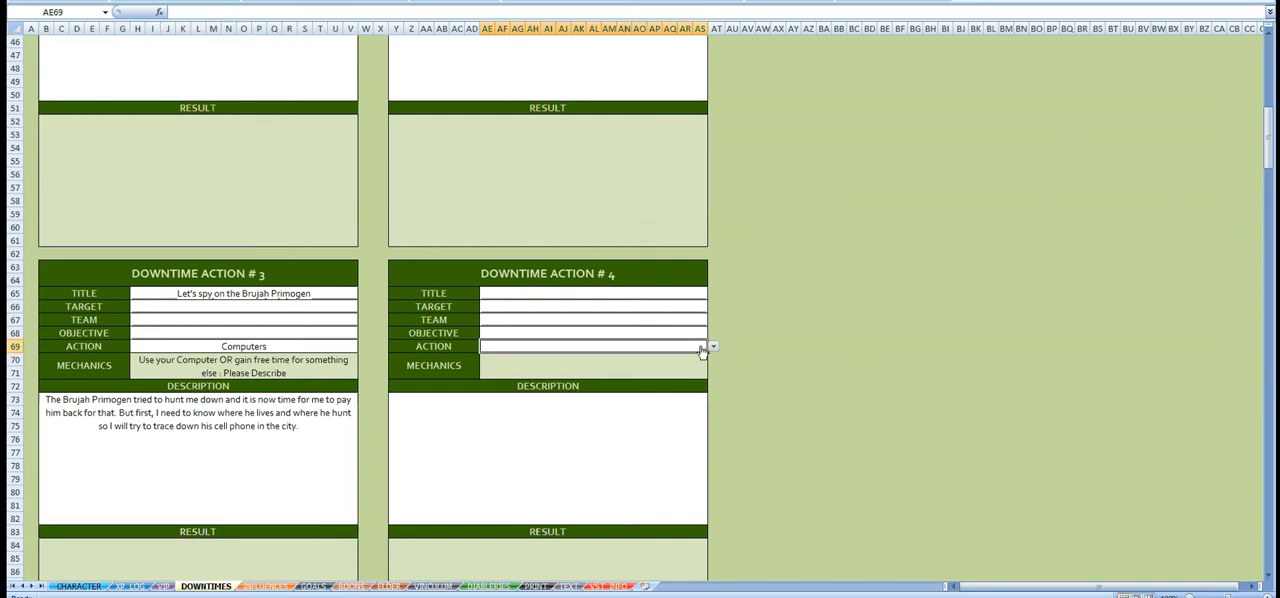
{"action": "scroll", "coordinate": [634, 323], "scroll_direction": "up", "scroll_amount": 15}
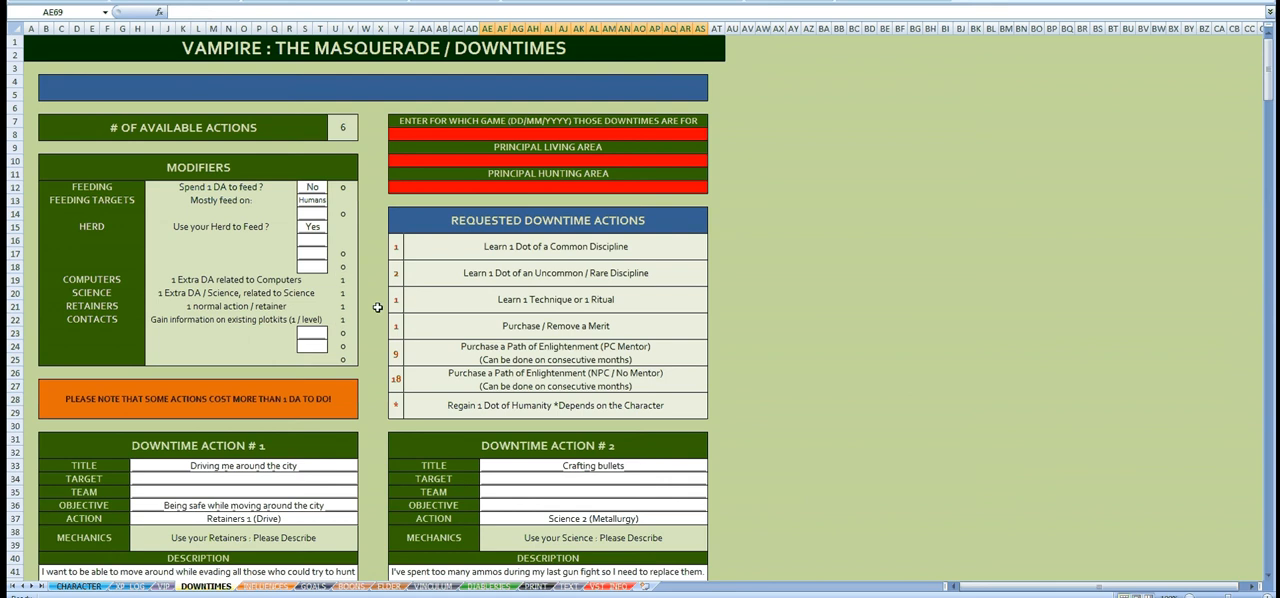
{"action": "scroll", "coordinate": [486, 332], "scroll_direction": "down", "scroll_amount": 18}
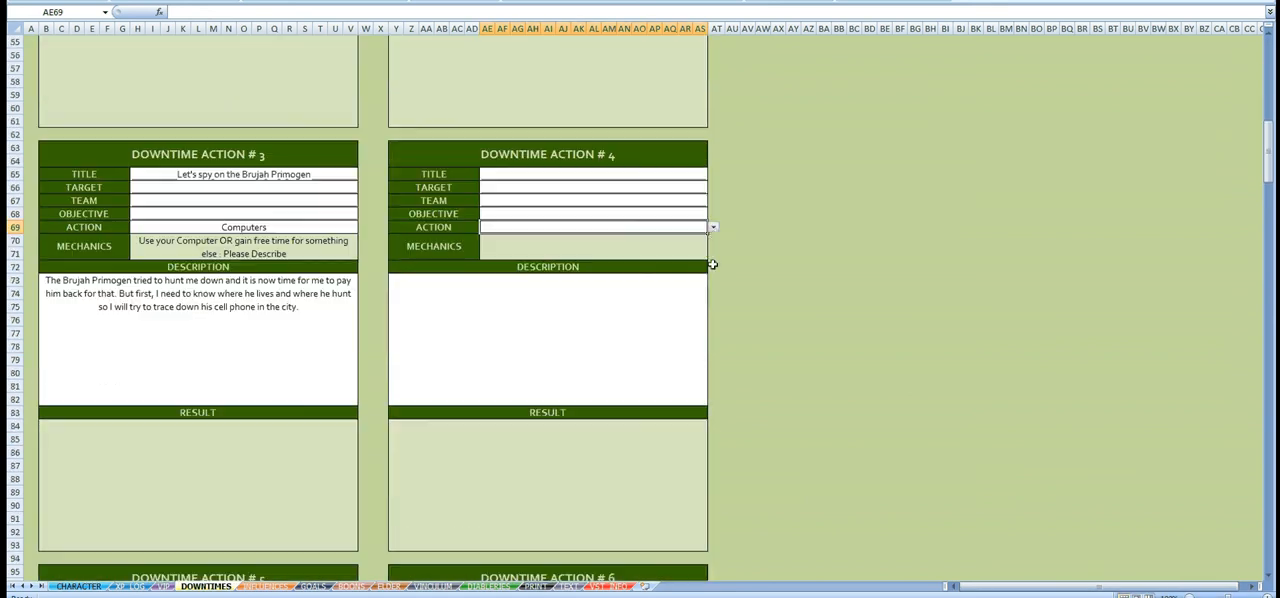
{"action": "left_click", "coordinate": [713, 228]}
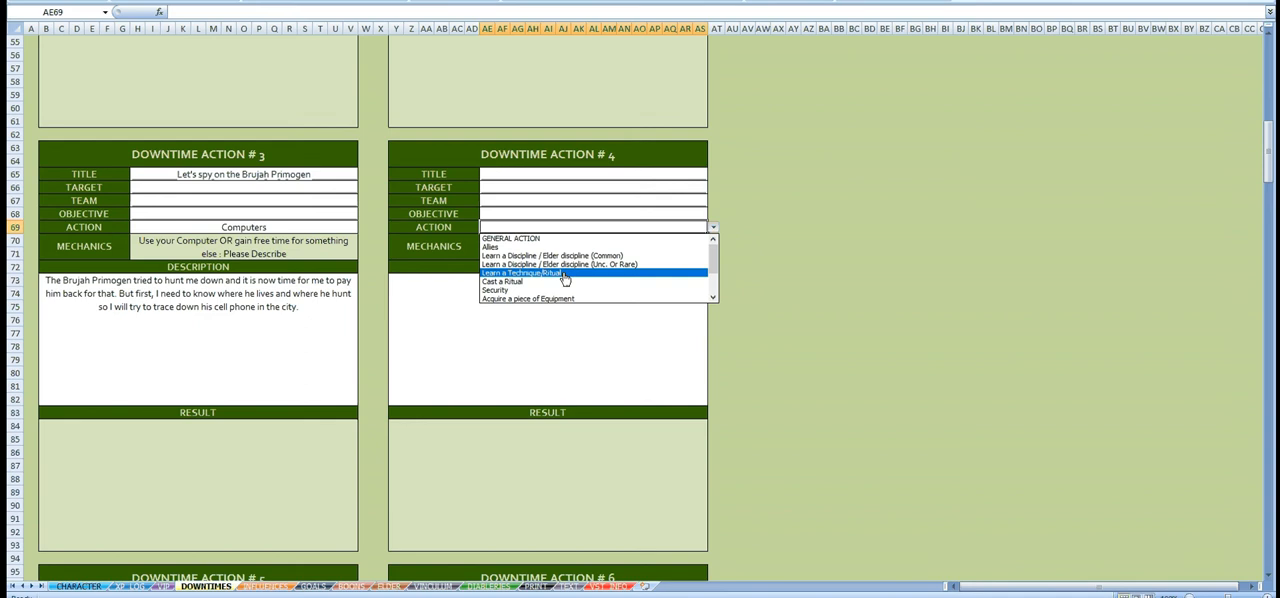
{"action": "left_click_drag", "start_coordinate": [716, 255], "coordinate": [716, 290]}
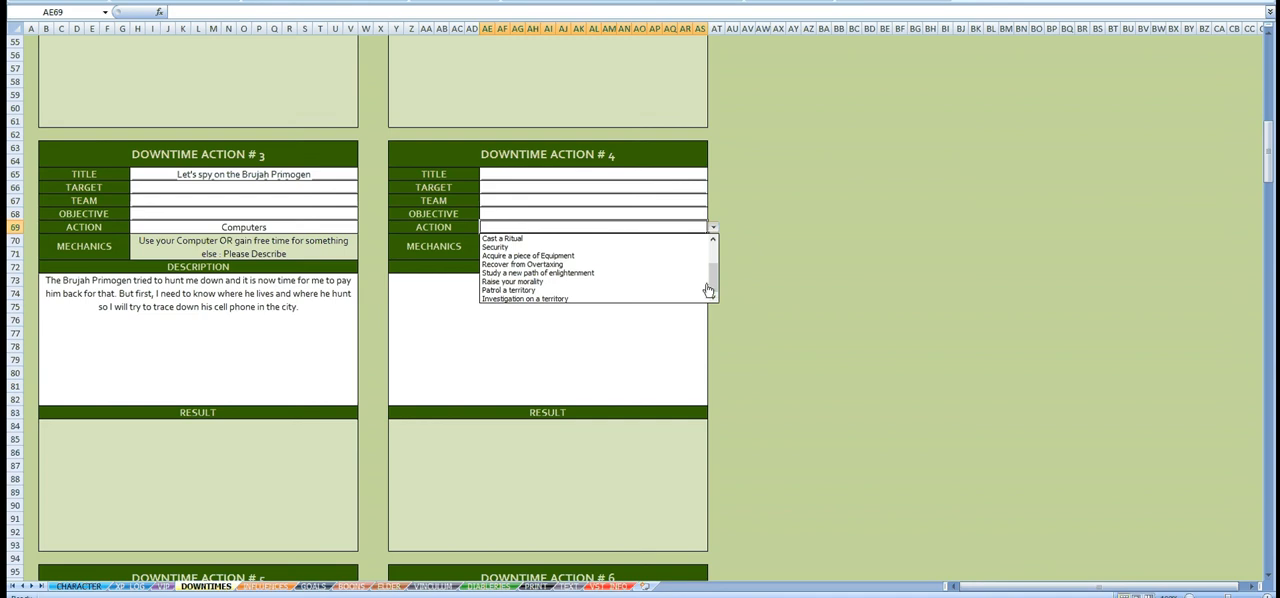
{"action": "left_click", "coordinate": [587, 290]}
Step: Title Downtime Action #4 "Patrol the Brujah territory"
{"action": "left_click", "coordinate": [598, 177]}
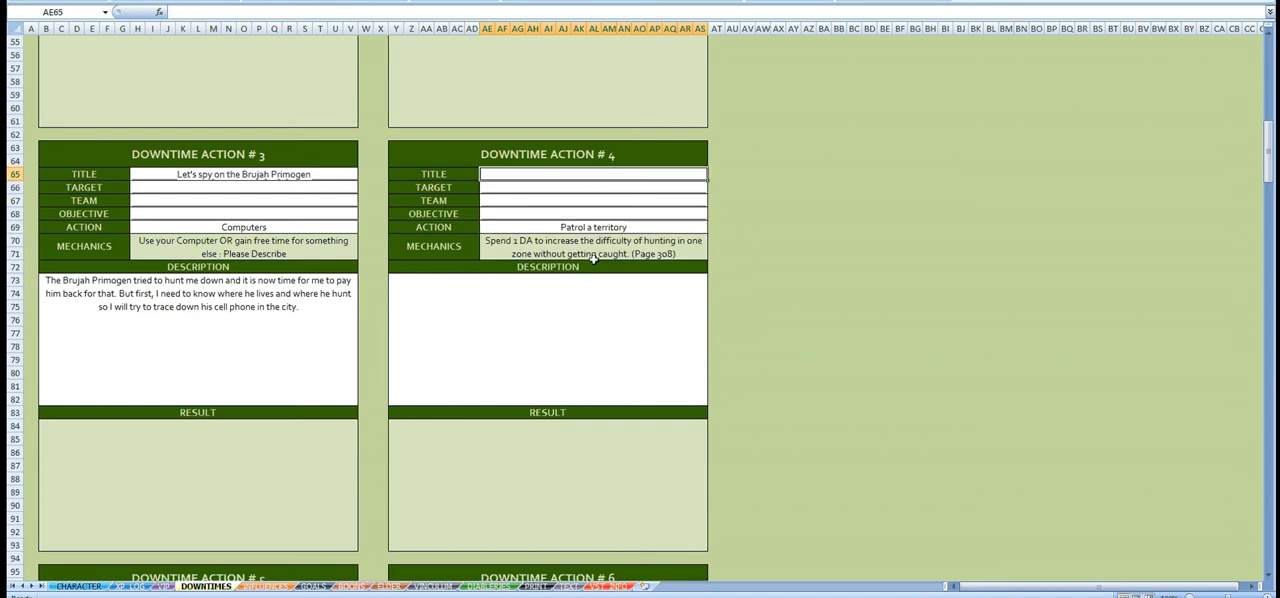
{"action": "type", "text": "Patr"}
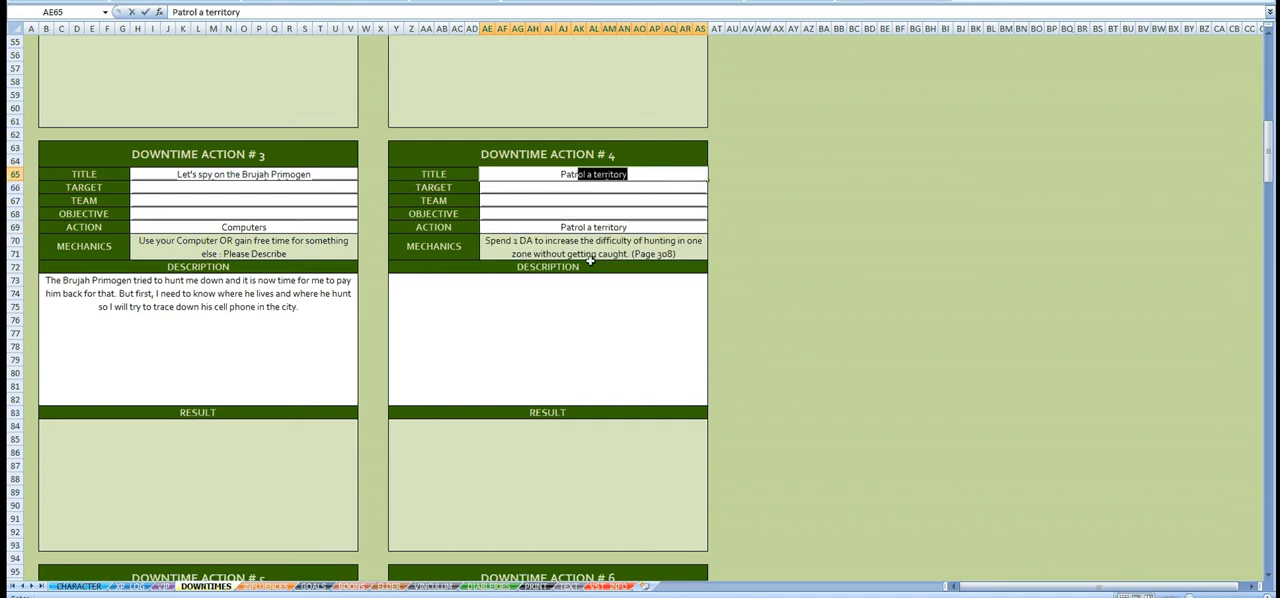
{"action": "type", "text": "ol the"}
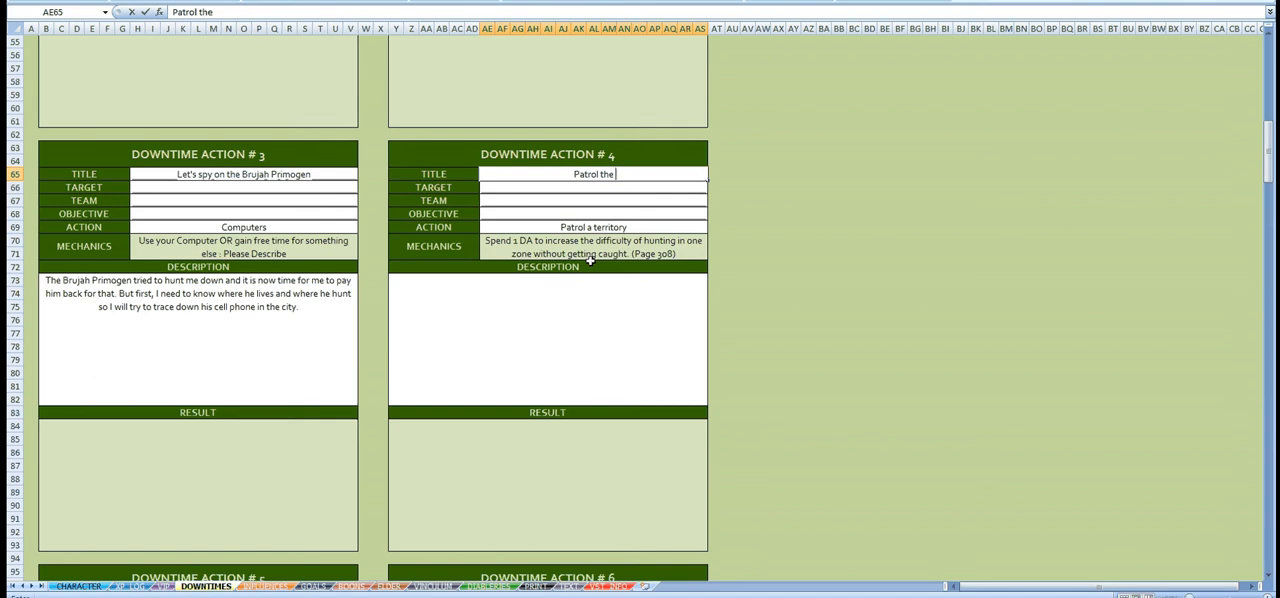
{"action": "type", "text": " Brujah territory"}
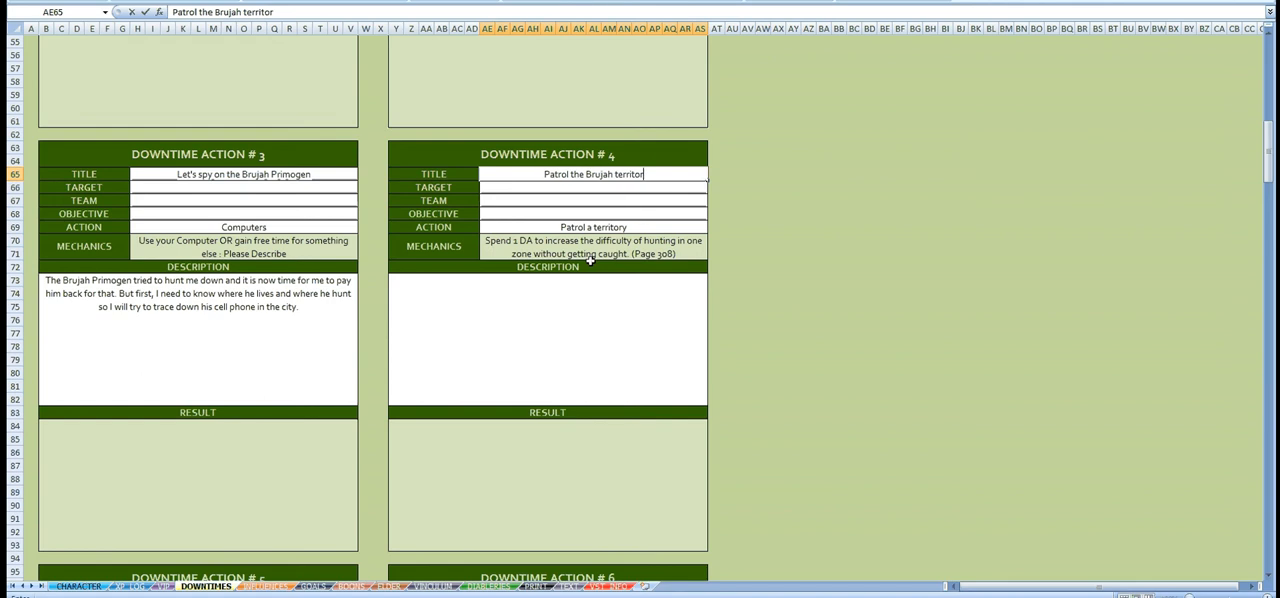
Step: Begin the Downtime Action #4 description with "I want to know where all the Brujah hunt"
{"action": "left_click", "coordinate": [586, 306]}
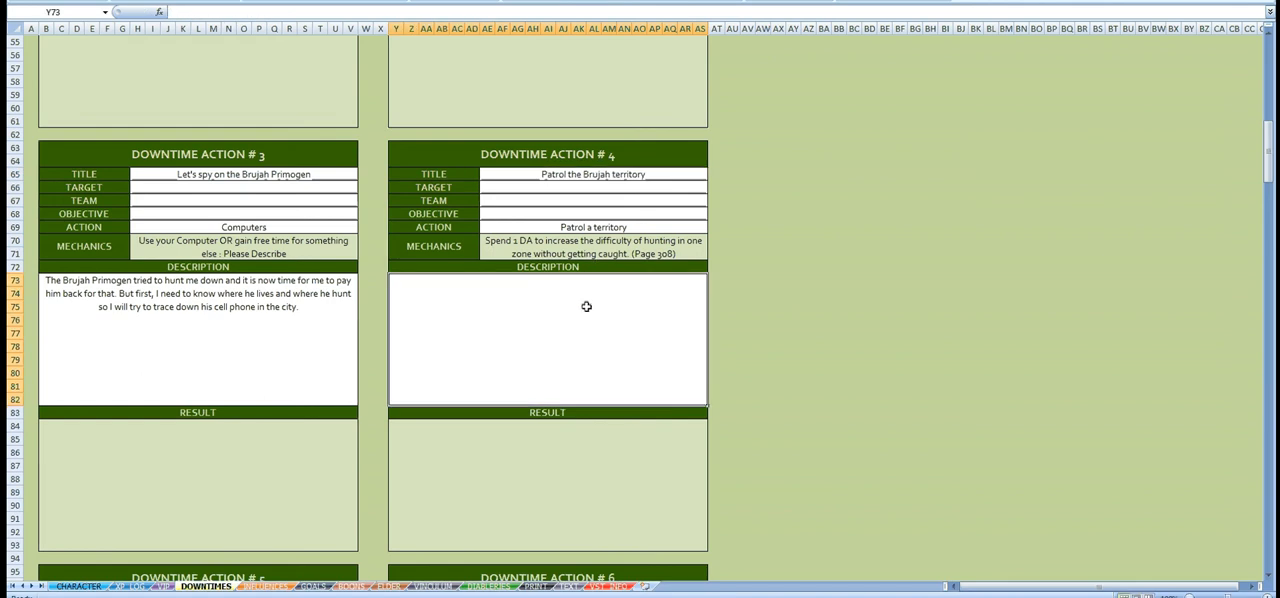
{"action": "type", "text": "I wwant to"}
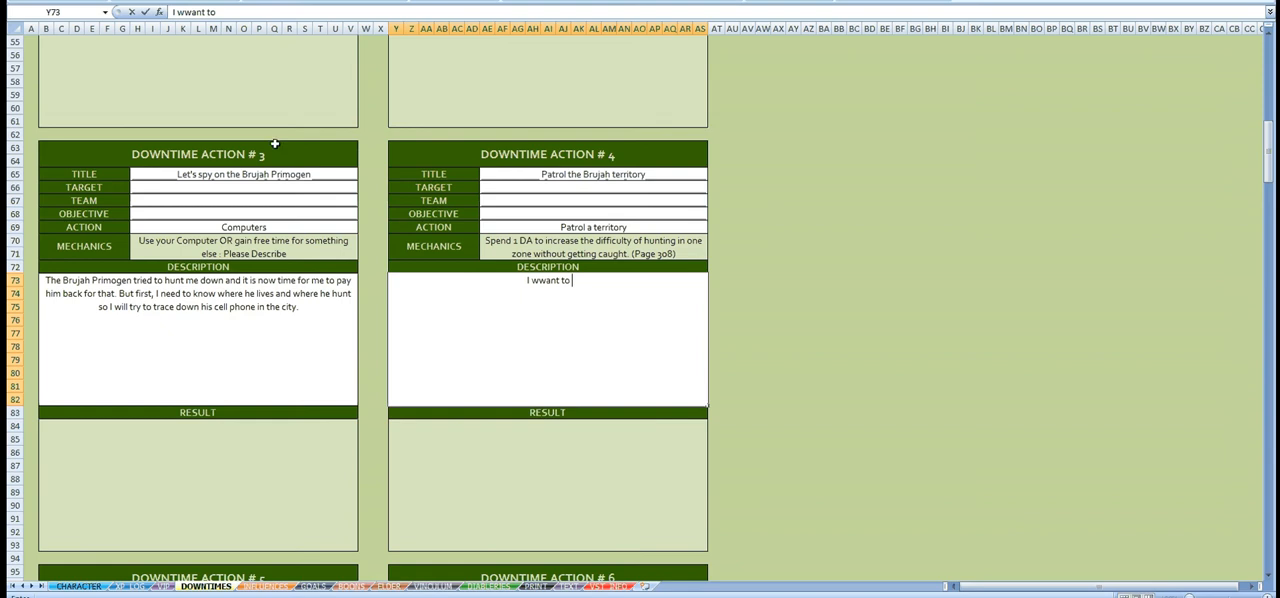
{"action": "left_click", "coordinate": [188, 14]}
{"action": "key", "text": "BackSpace"}
{"action": "type", "text": "know where all"}
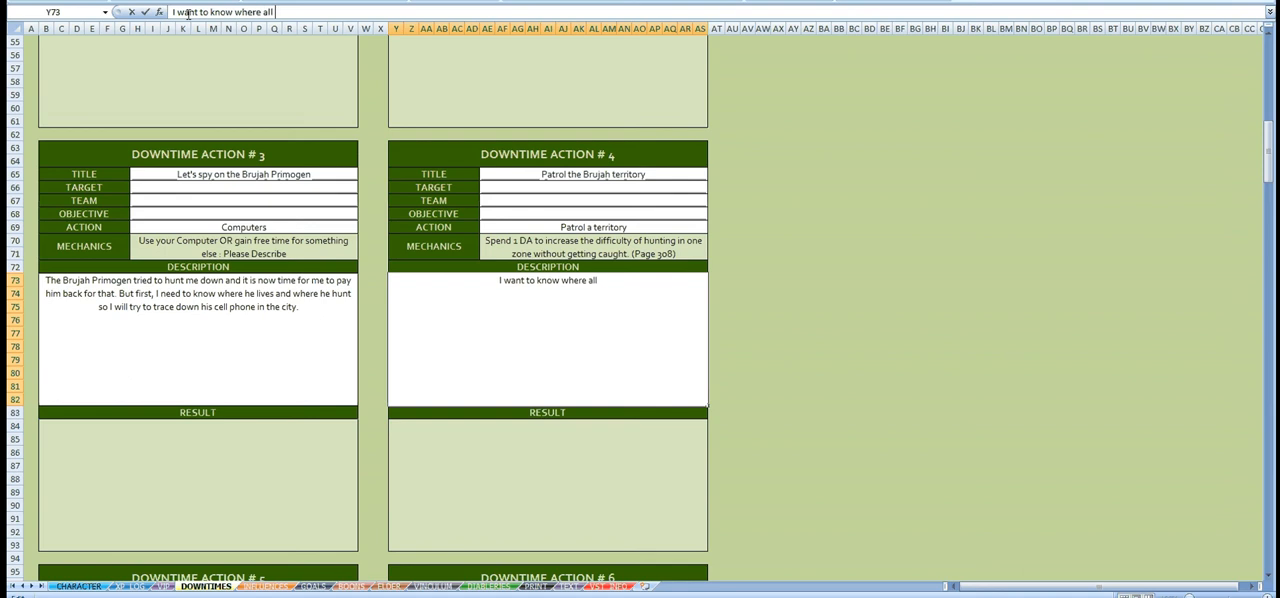
{"action": "type", "text": " the Brujah"}
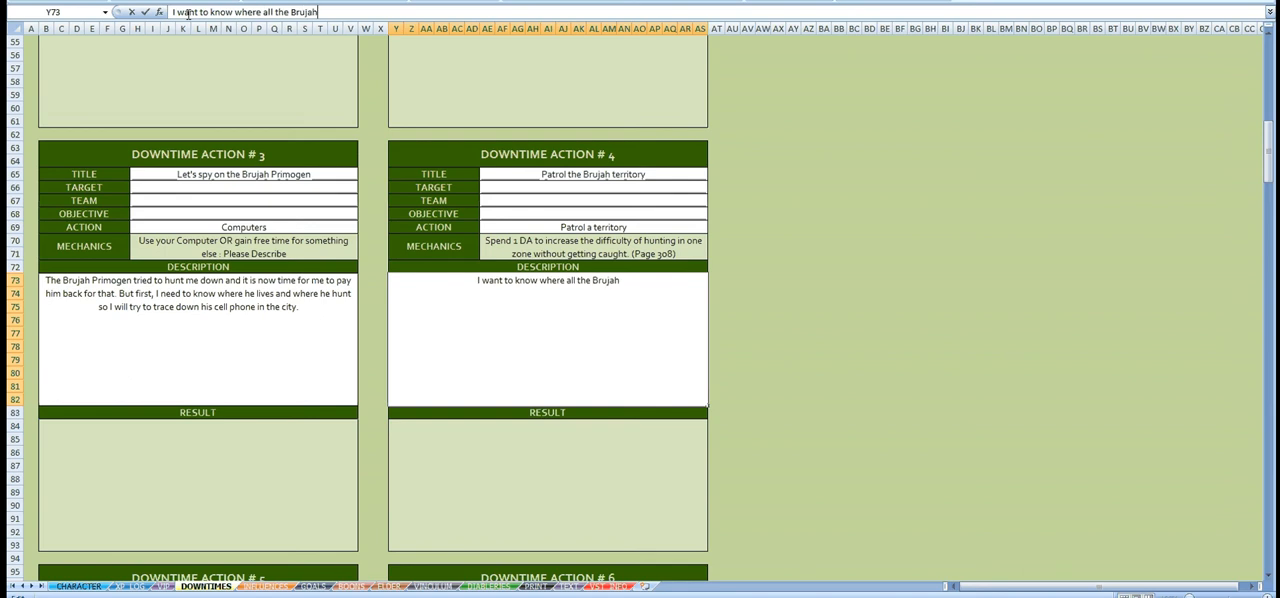
{"action": "type", "text": " hunt"}
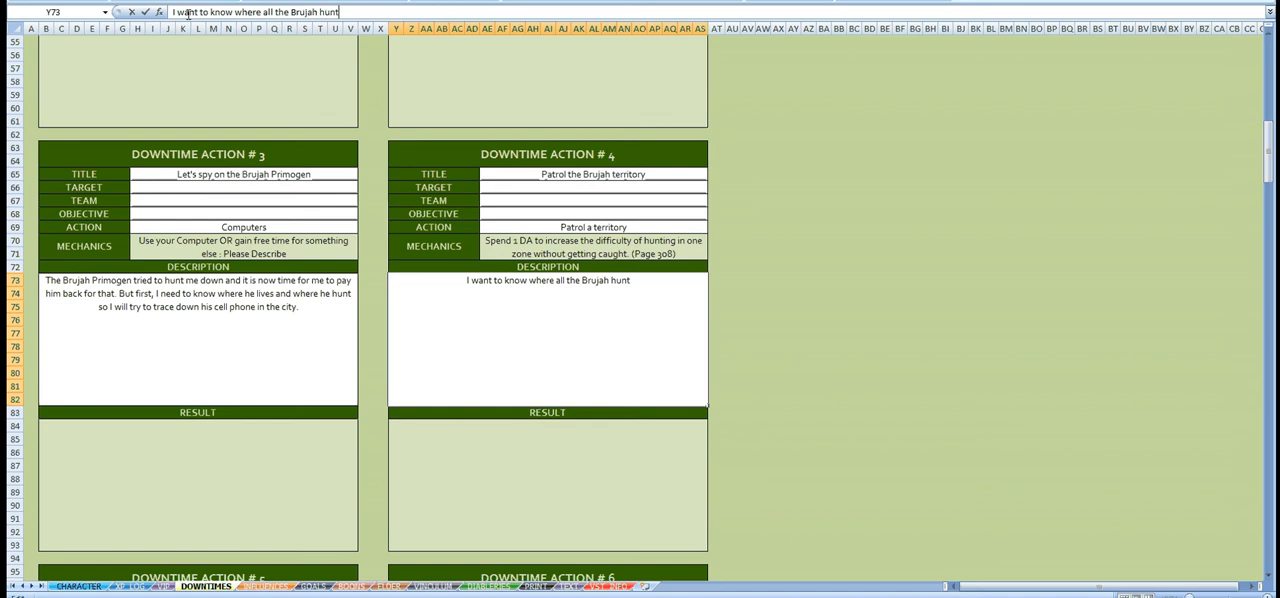
{"action": "type", "text": " so"}
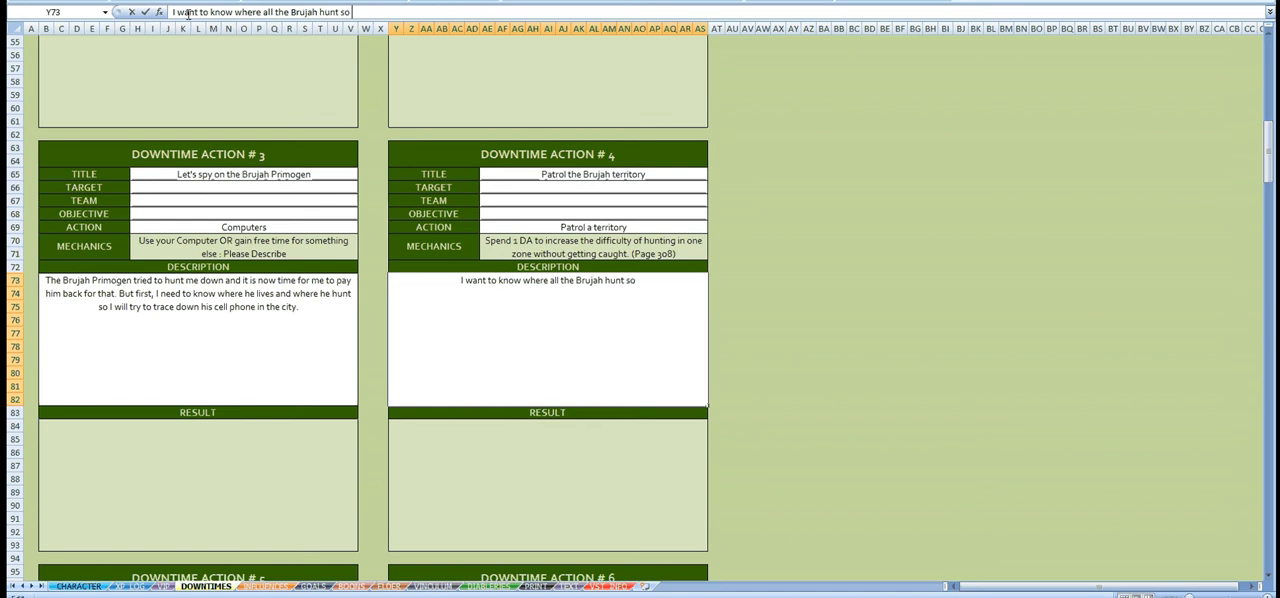
{"action": "type", "text": " by searching"}
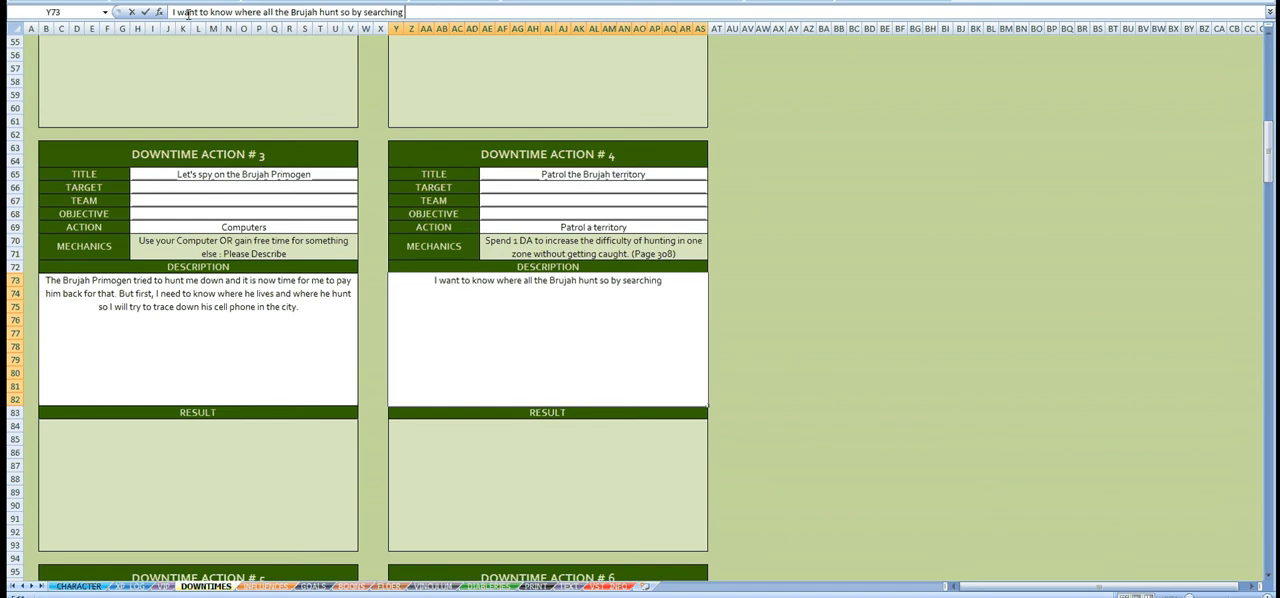
{"action": "type", "text": " their terri"}
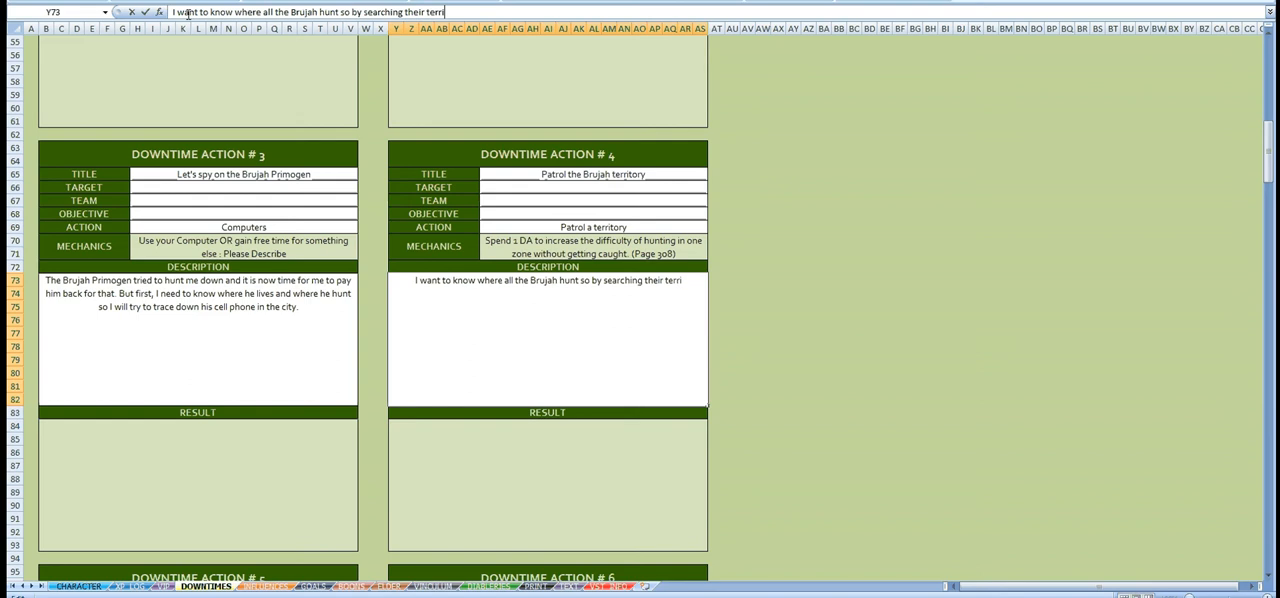
{"action": "type", "text": "tories"}
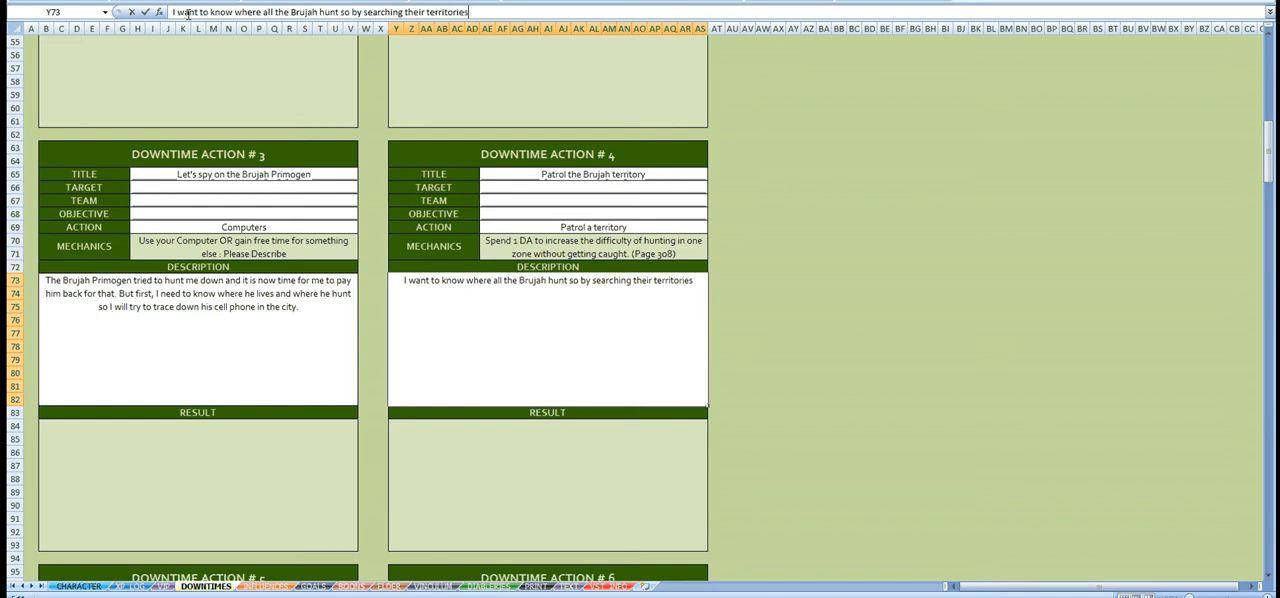
{"action": "type", "text": ", if they"}
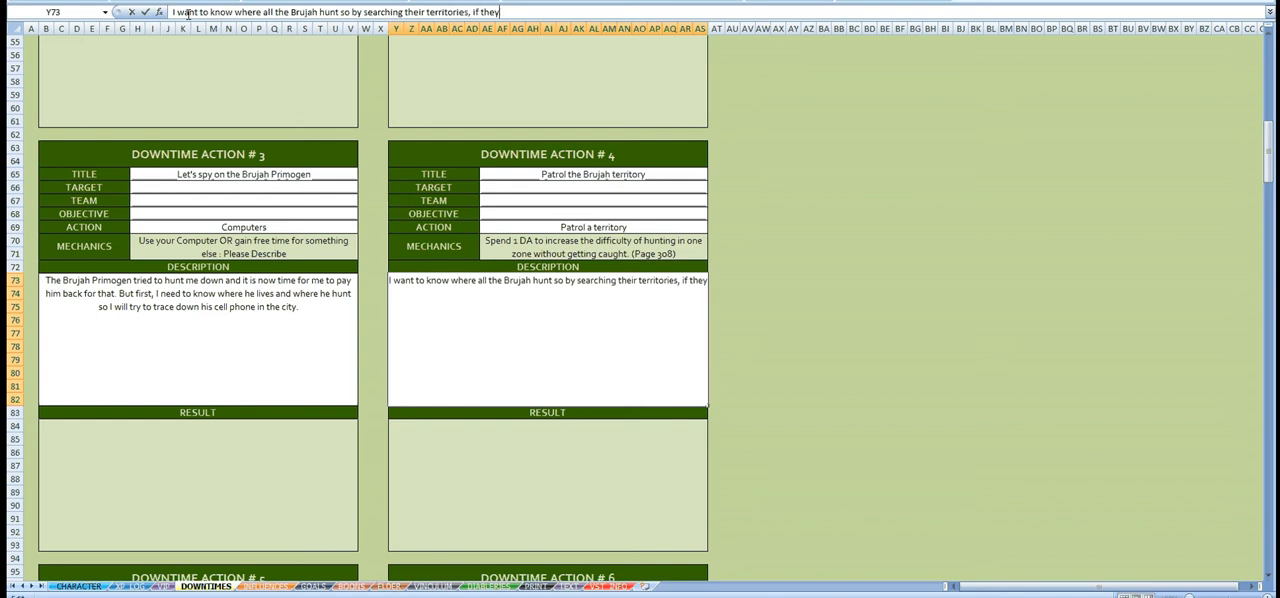
{"action": "type", "text": " do not hide, I will"}
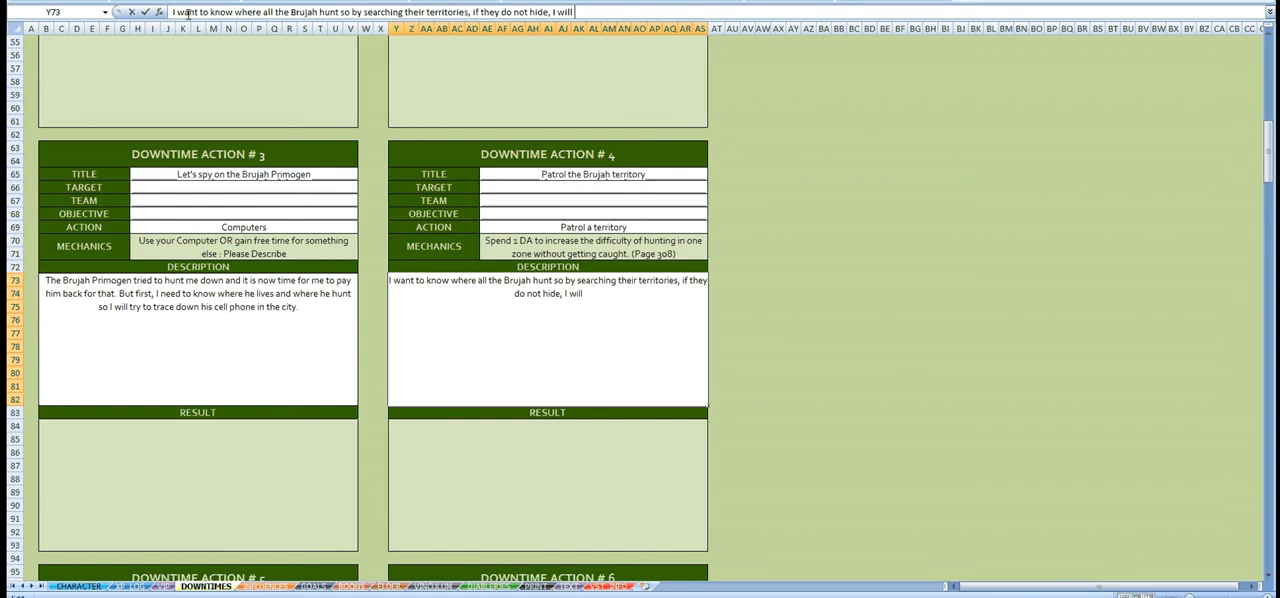
{"action": "type", "text": " know where"}
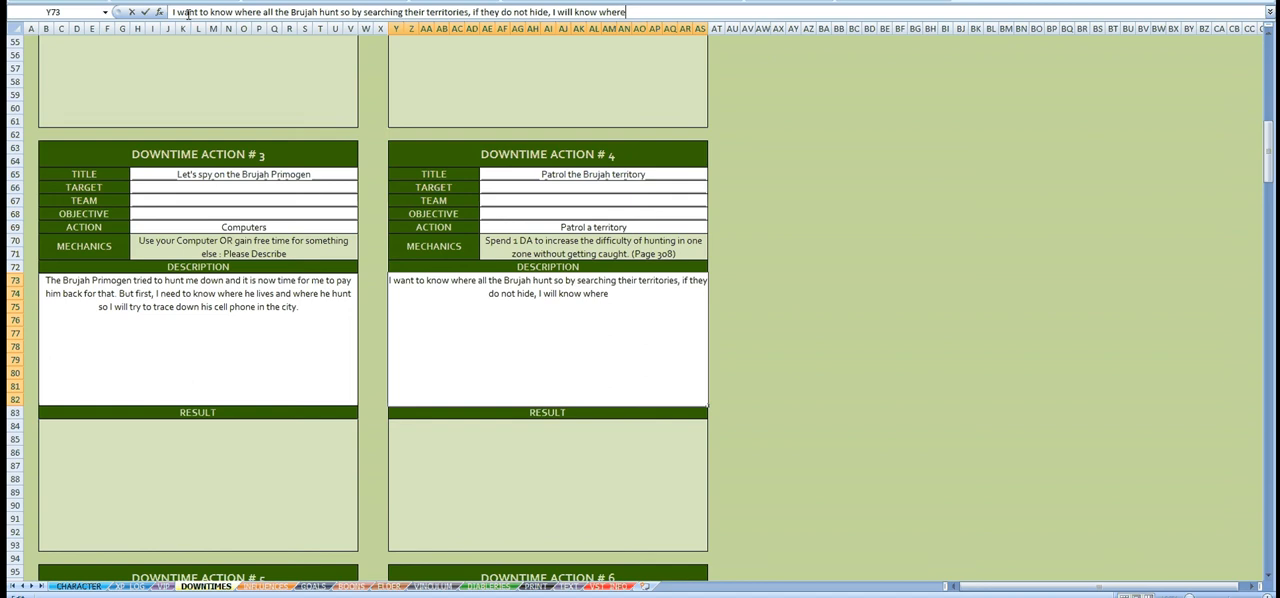
{"action": "type", "text": " the"}
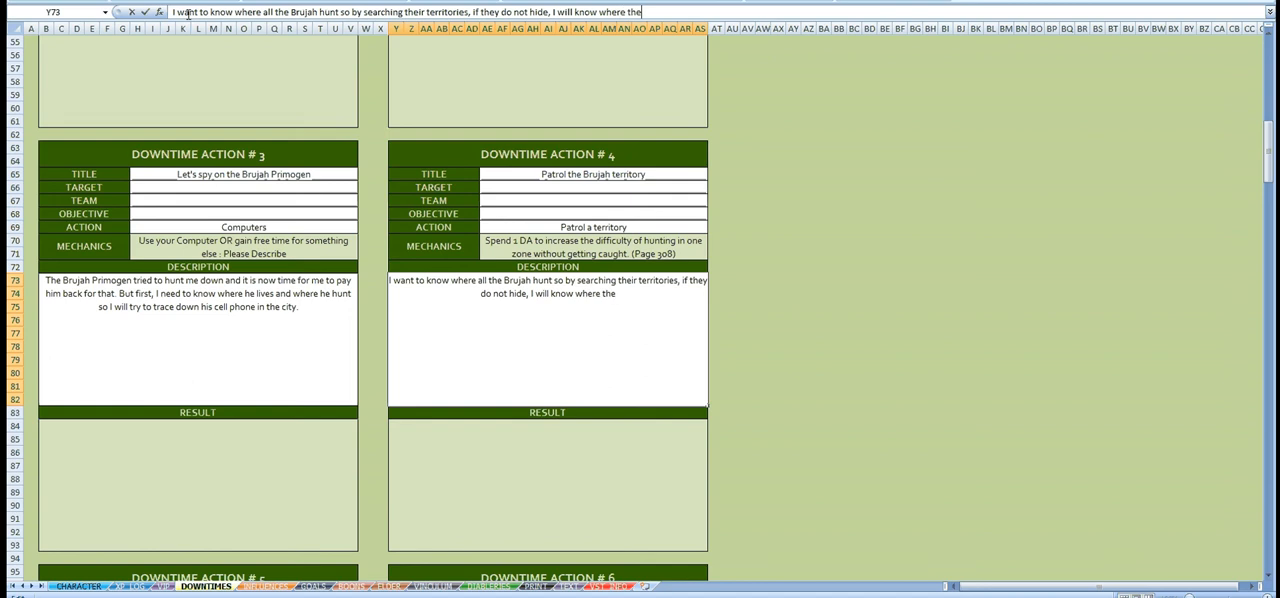
{"action": "type", "text": "y feed."}
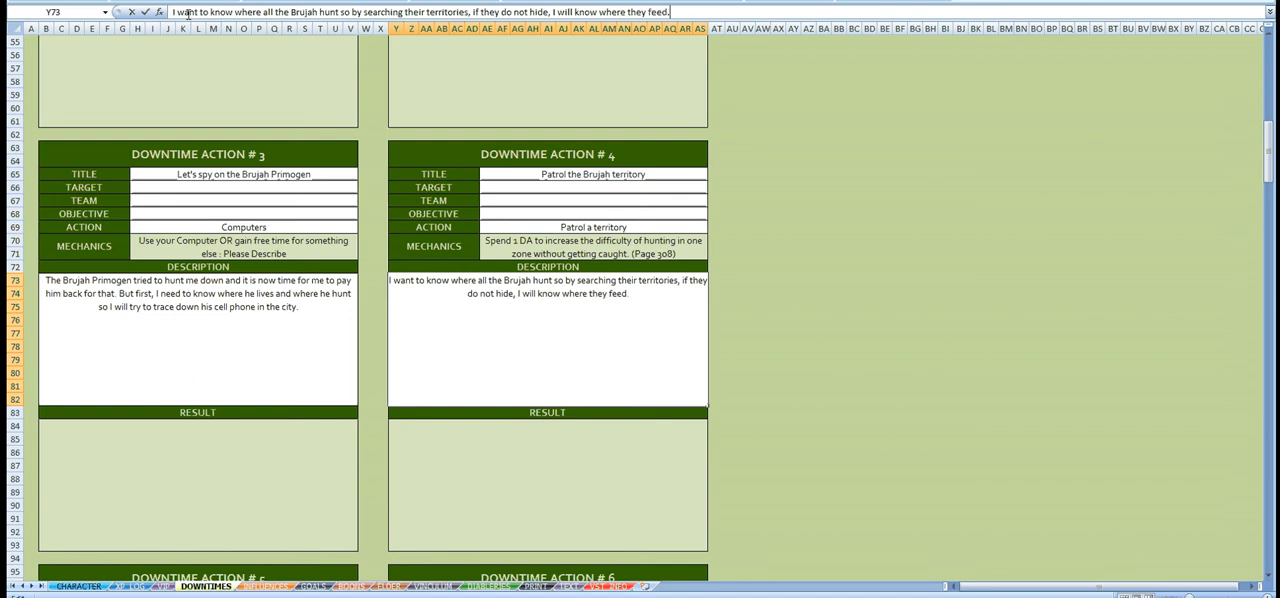
Step: Finish the Downtime Action #4 description with "I will know where they feed."
{"action": "key", "text": "Return"}
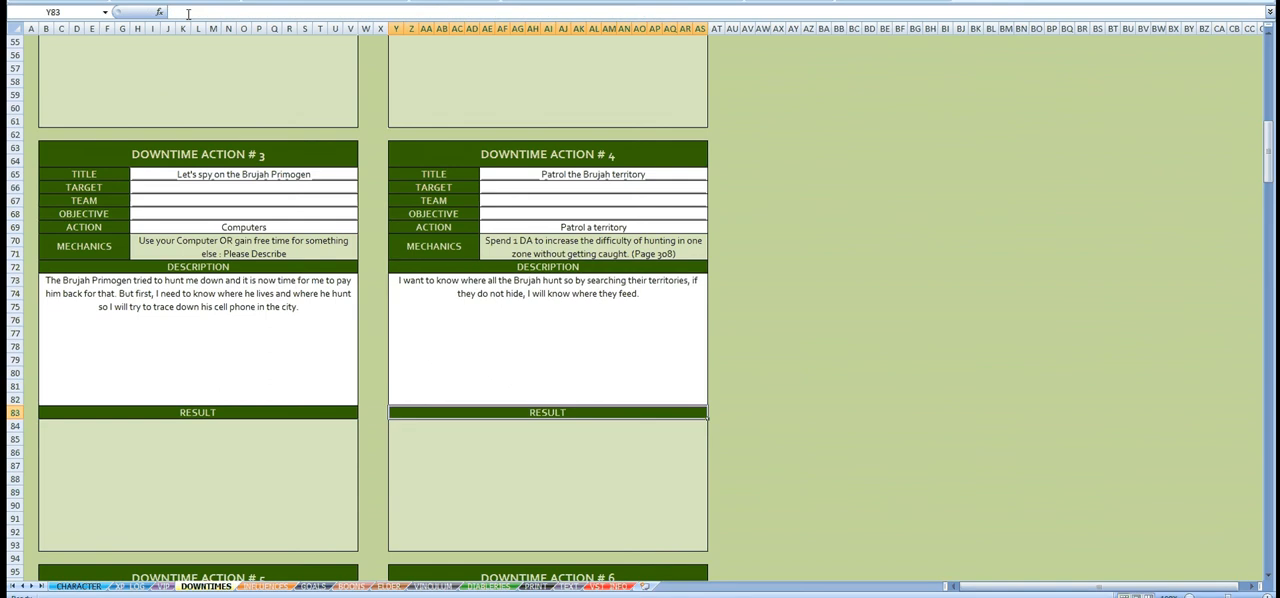
{"action": "left_click", "coordinate": [253, 335]}
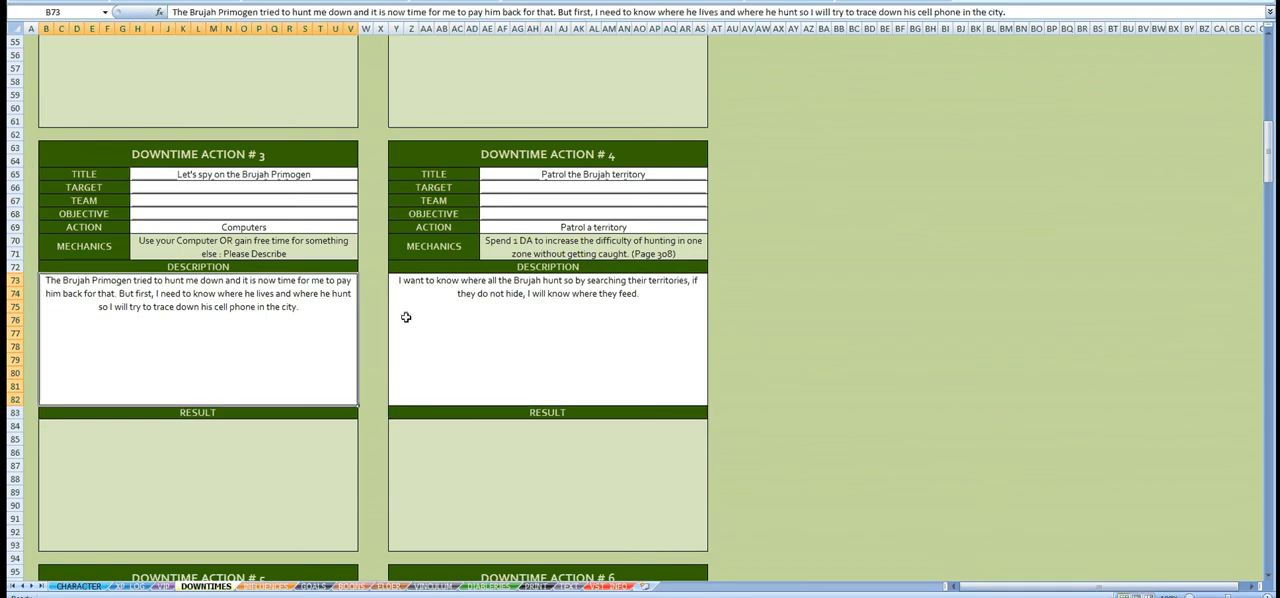
Step: Set the action of Downtime Action #5 to Security
{"action": "left_click", "coordinate": [466, 323]}
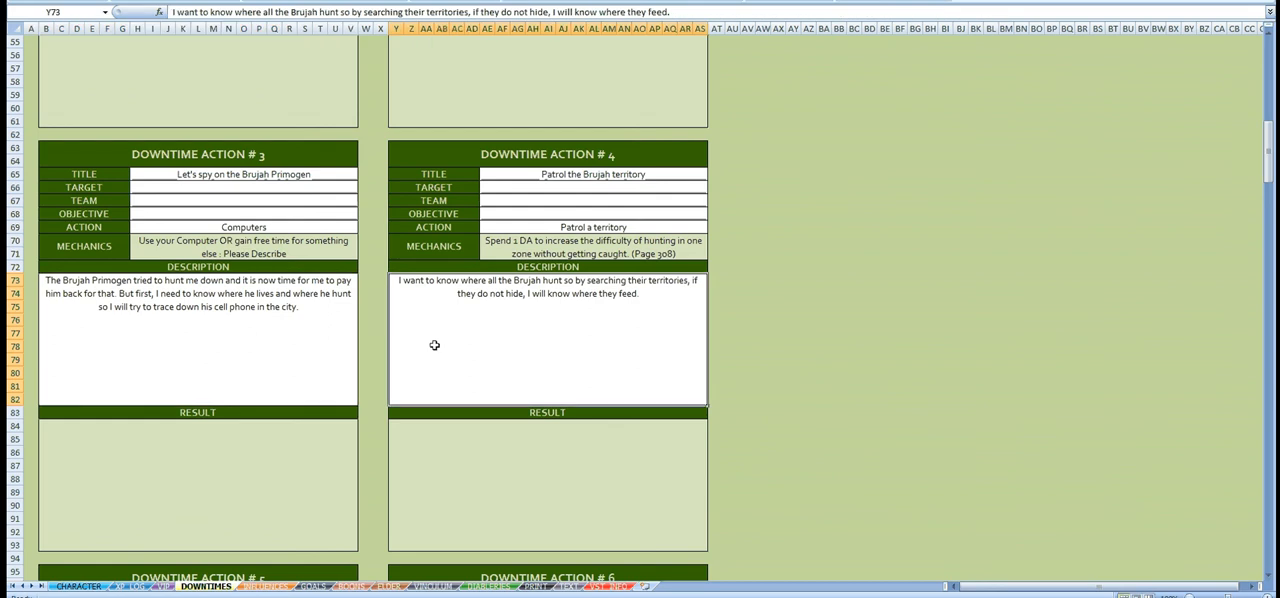
{"action": "scroll", "coordinate": [490, 350], "scroll_direction": "down", "scroll_amount": 9}
{"action": "left_click", "coordinate": [315, 294]}
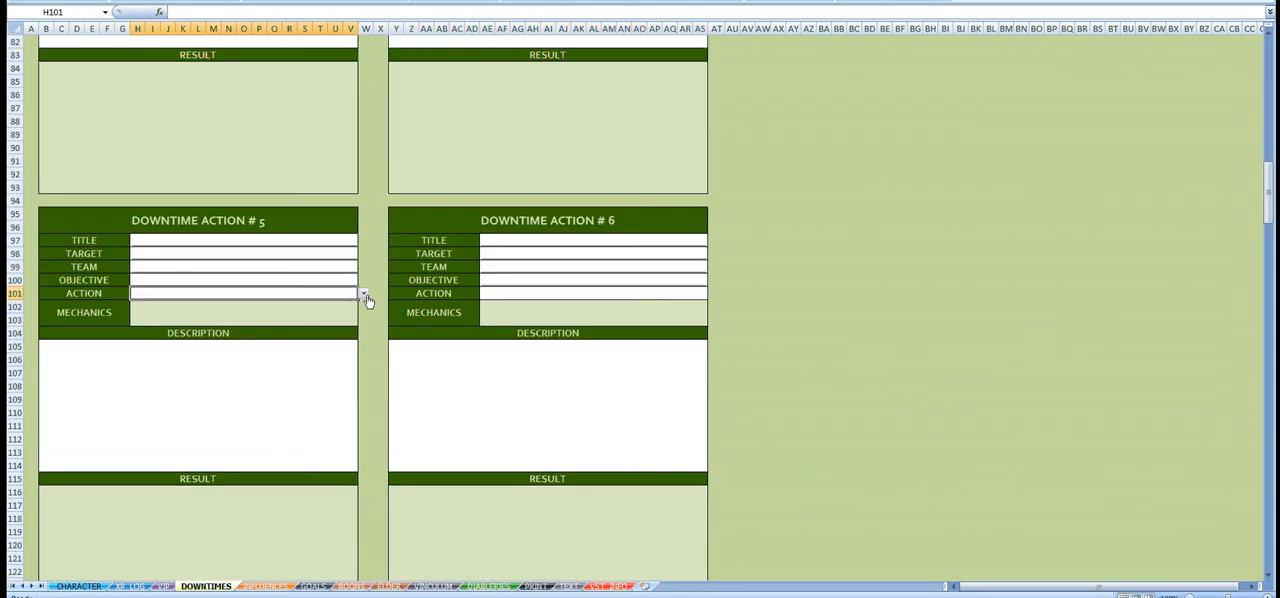
{"action": "left_click", "coordinate": [365, 294]}
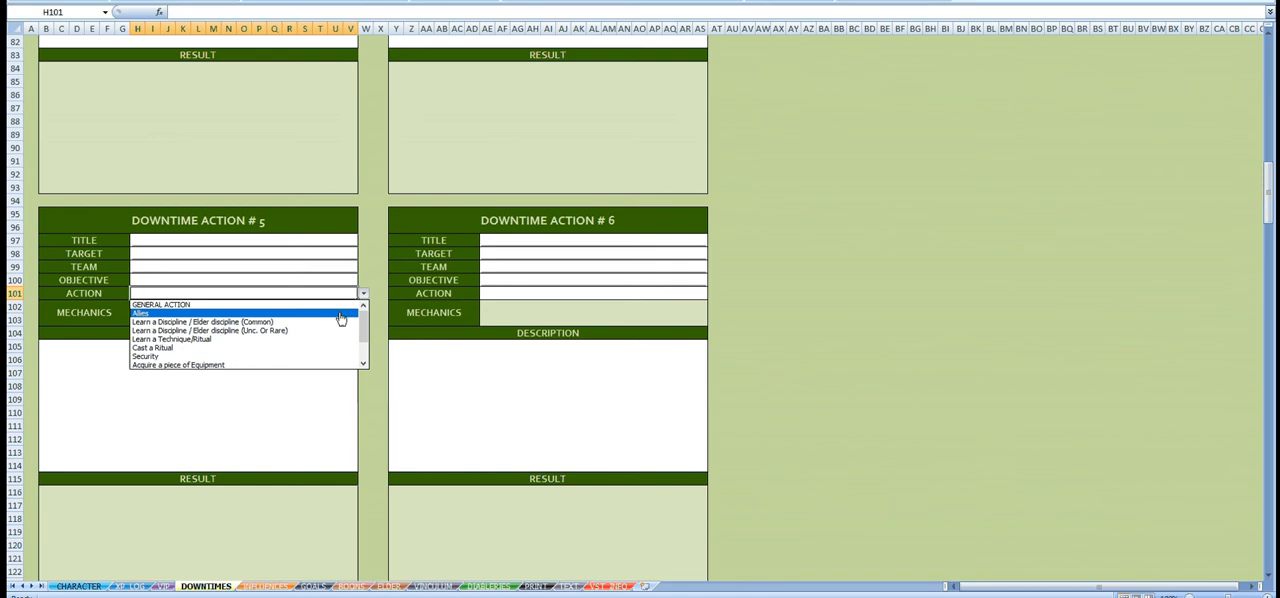
{"action": "left_click_drag", "start_coordinate": [363, 320], "coordinate": [363, 352]}
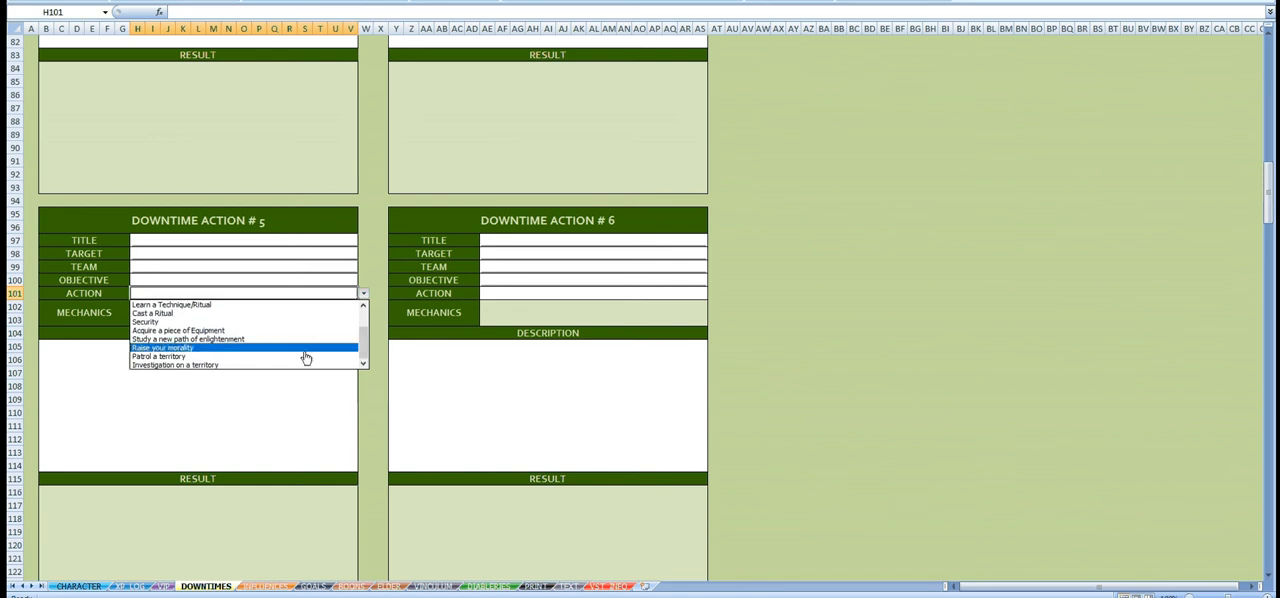
{"action": "left_click", "coordinate": [230, 322]}
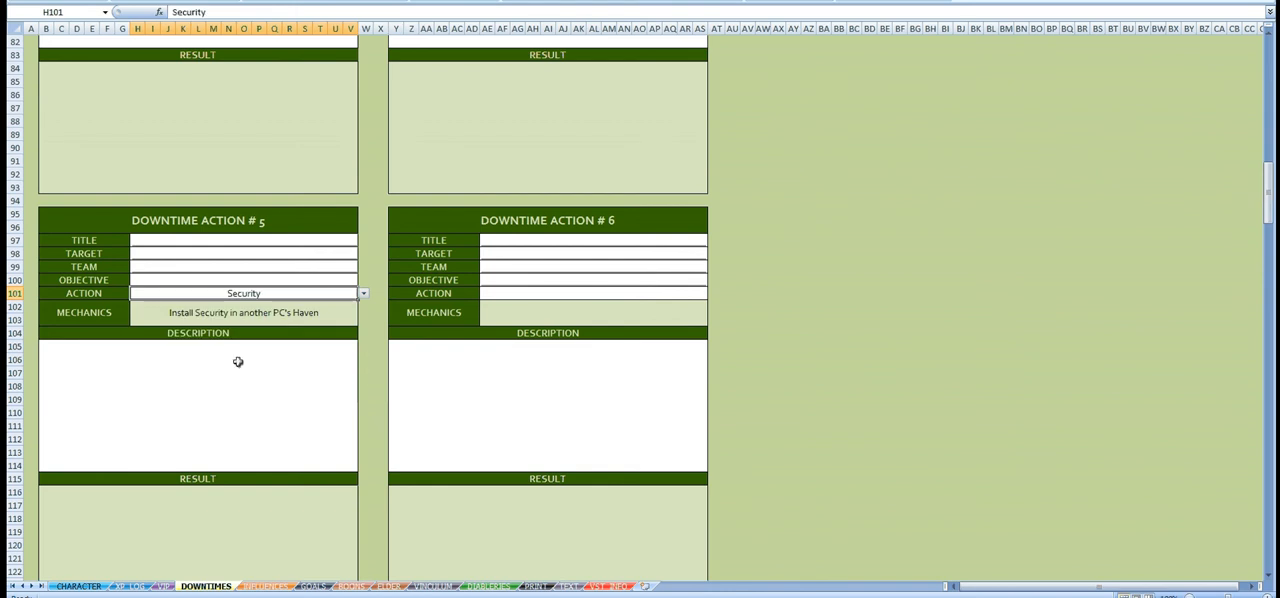
Step: Check the Backgrounds section on the CHARACTER sheet and return to the DOWNTIMES sheet
{"action": "left_click", "coordinate": [75, 586]}
{"action": "scroll", "coordinate": [303, 380], "scroll_direction": "down", "scroll_amount": 19}
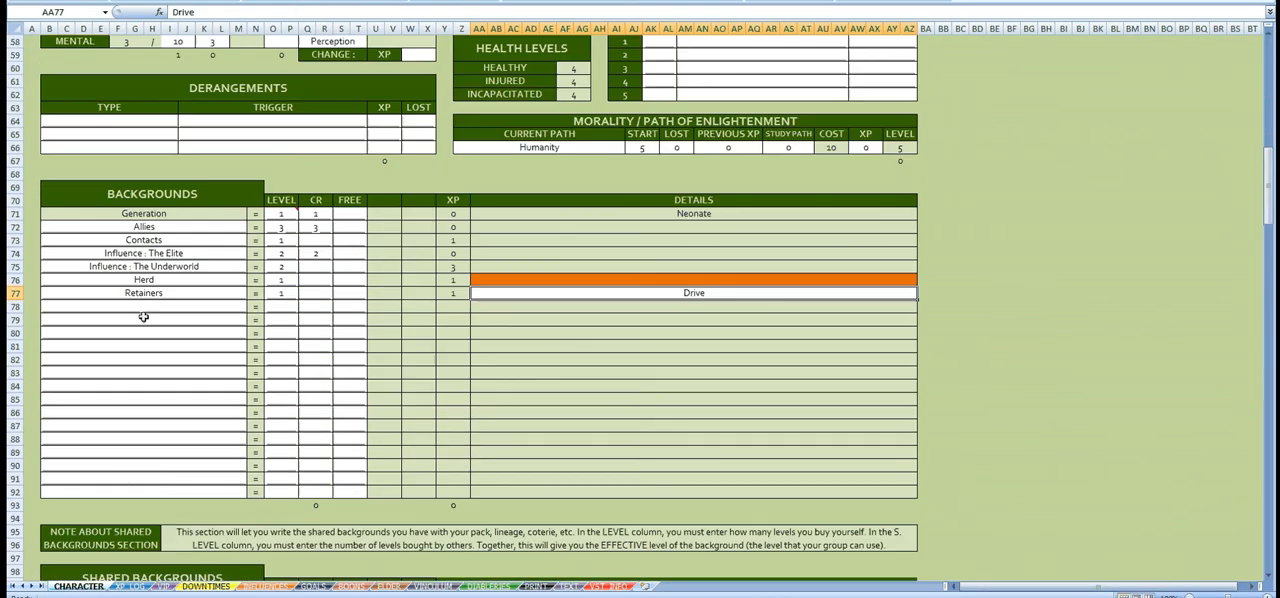
{"action": "scroll", "coordinate": [162, 253], "scroll_direction": "up", "scroll_amount": 19}
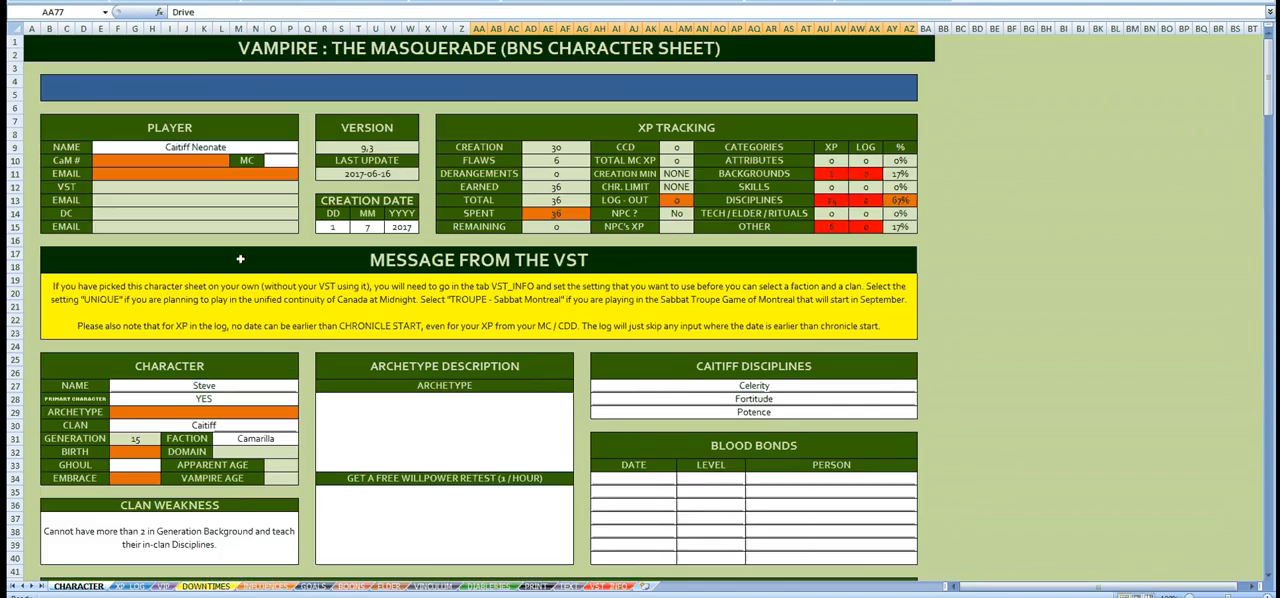
{"action": "left_click", "coordinate": [218, 587]}
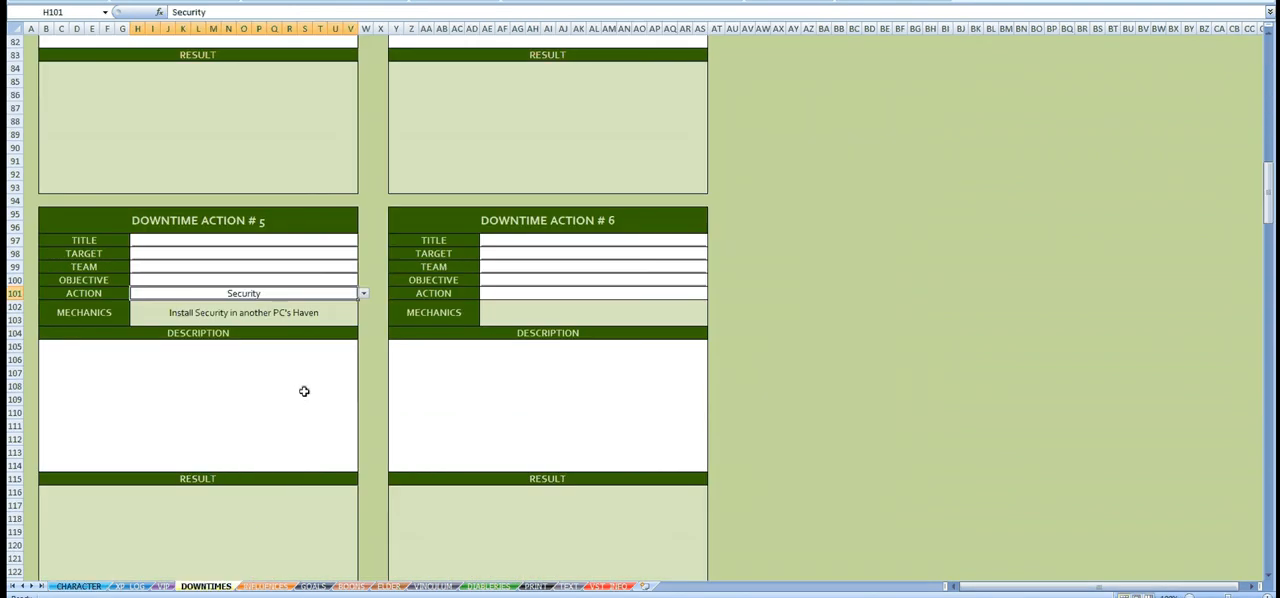
Step: Title Downtime Action #5 "Help the Toreador Primogen with the security of his haven"
{"action": "left_click", "coordinate": [322, 241]}
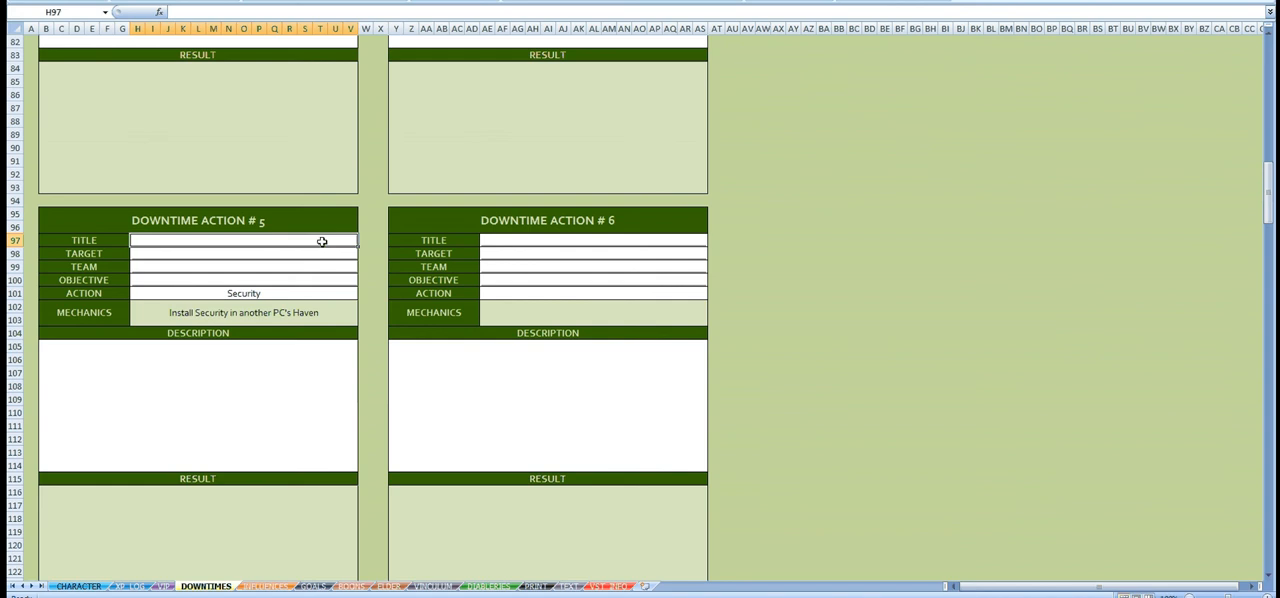
{"action": "type", "text": "Help"}
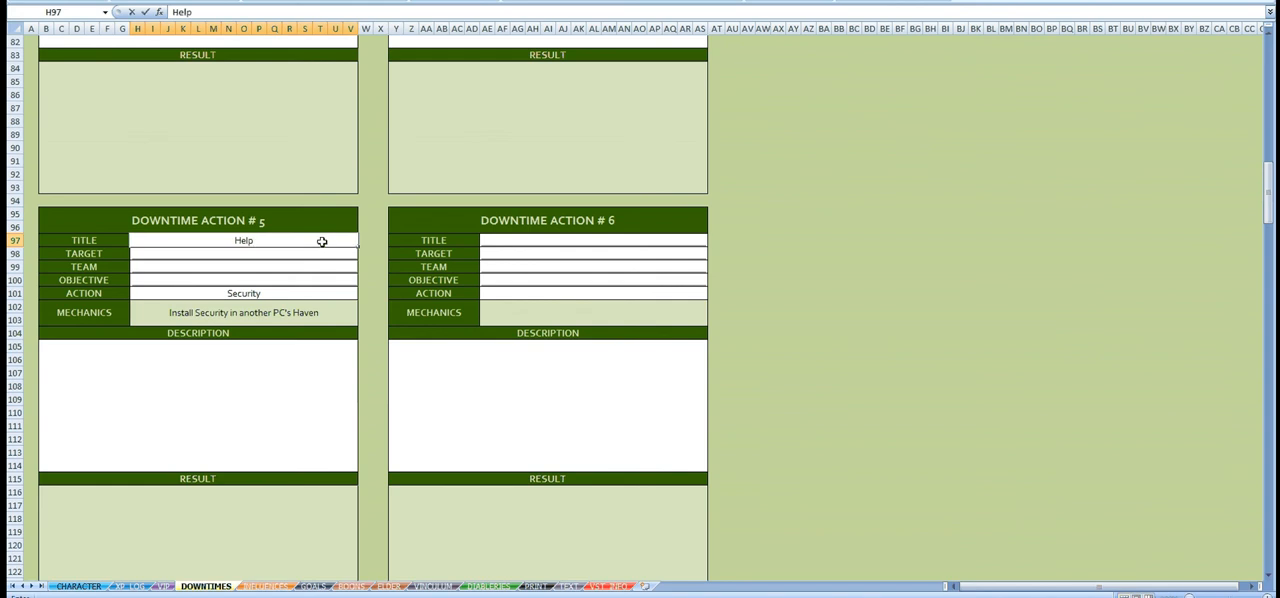
{"action": "type", "text": " the Toreado"}
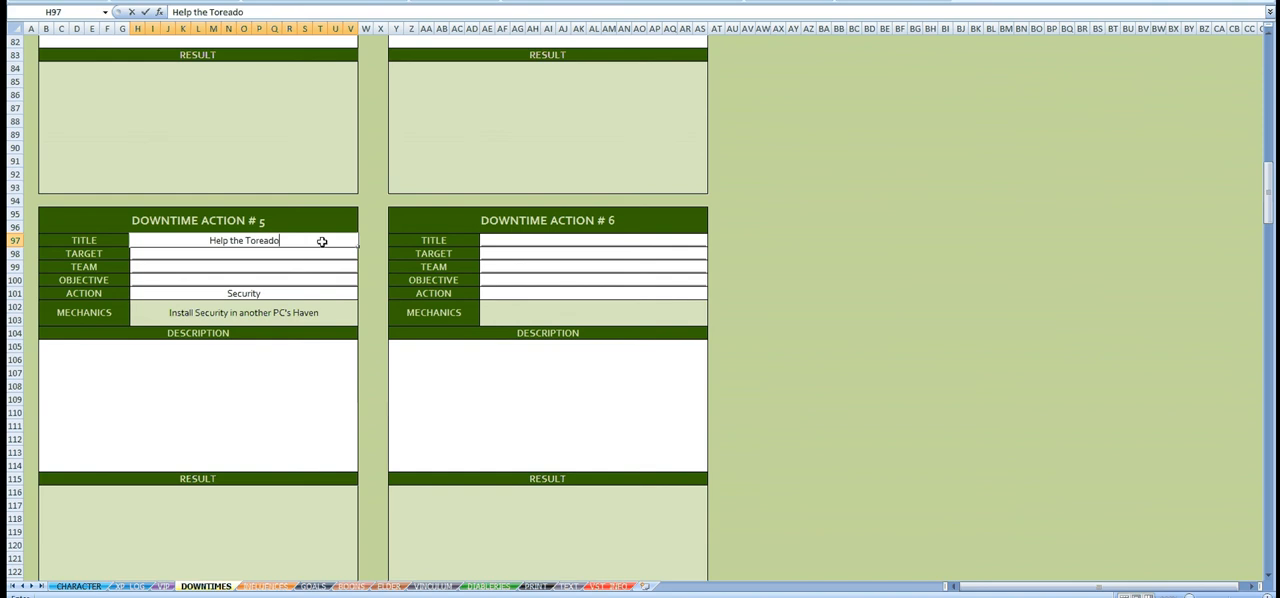
{"action": "type", "text": "r Primogen w"}
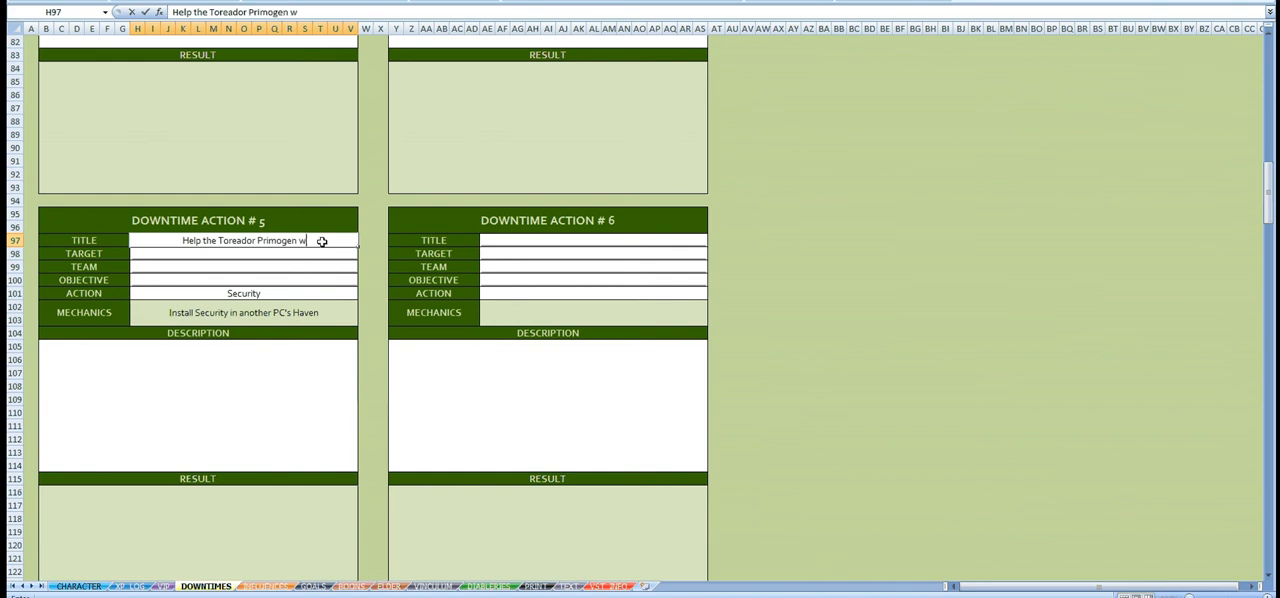
{"action": "type", "text": "ith the secu"}
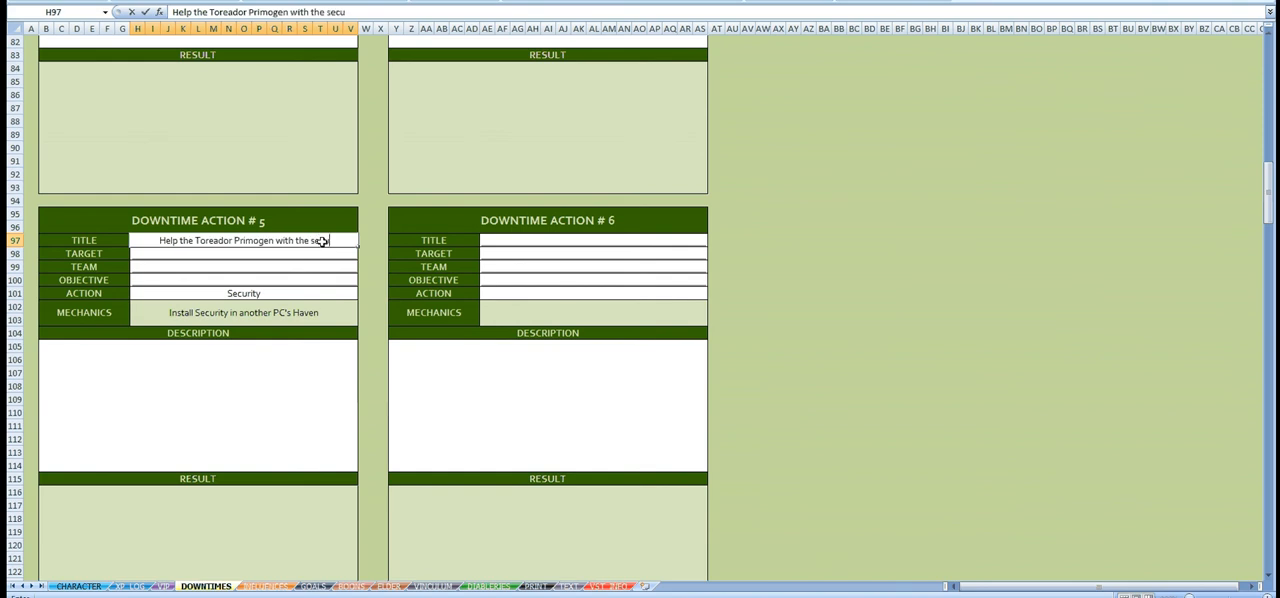
{"action": "type", "text": "rity of his haven"}
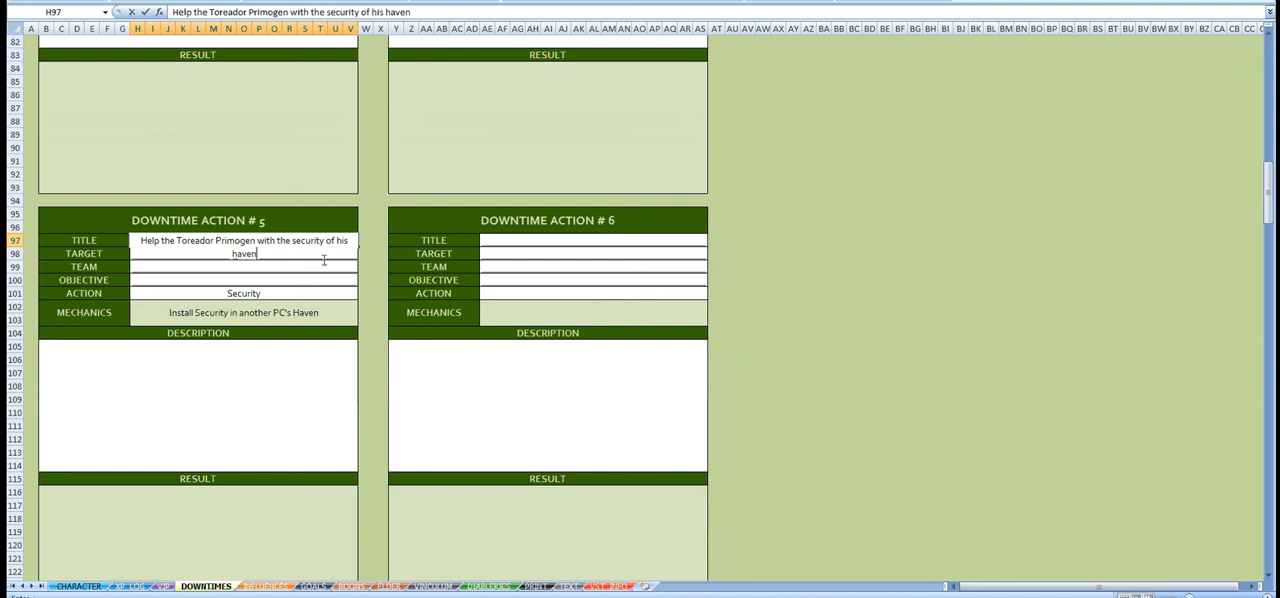
{"action": "key", "text": "Return"}
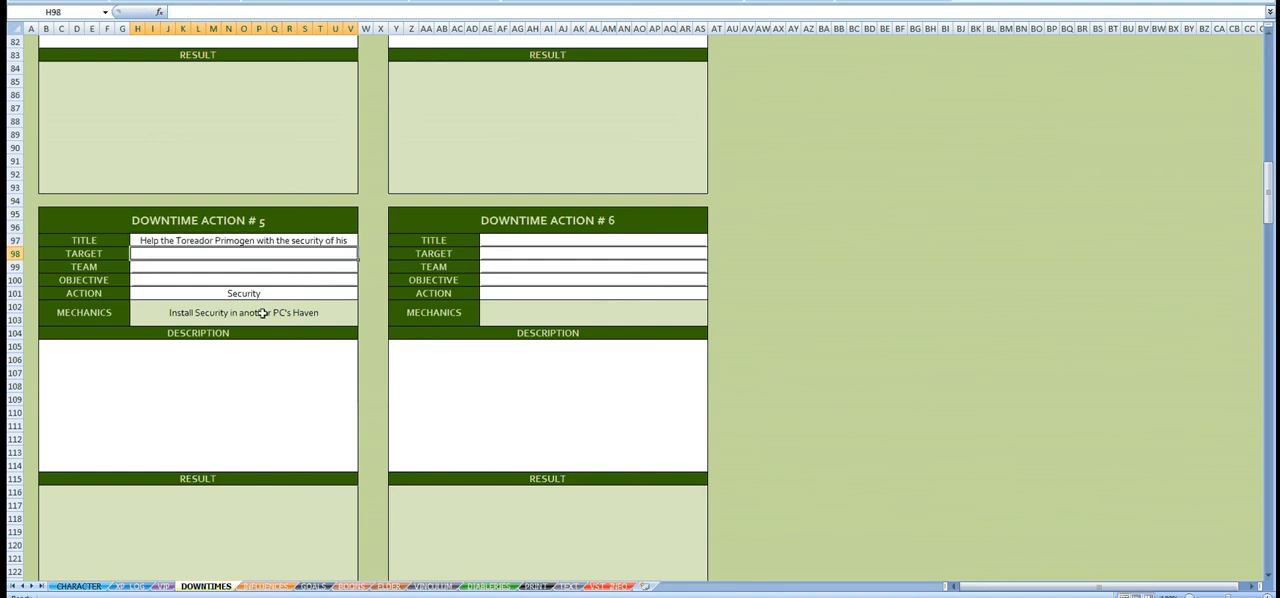
Step: Begin the Downtime Action #5 description with "I've been asked, in exchange of a boon,"
{"action": "left_click", "coordinate": [229, 356]}
{"action": "type", "text": "I"}
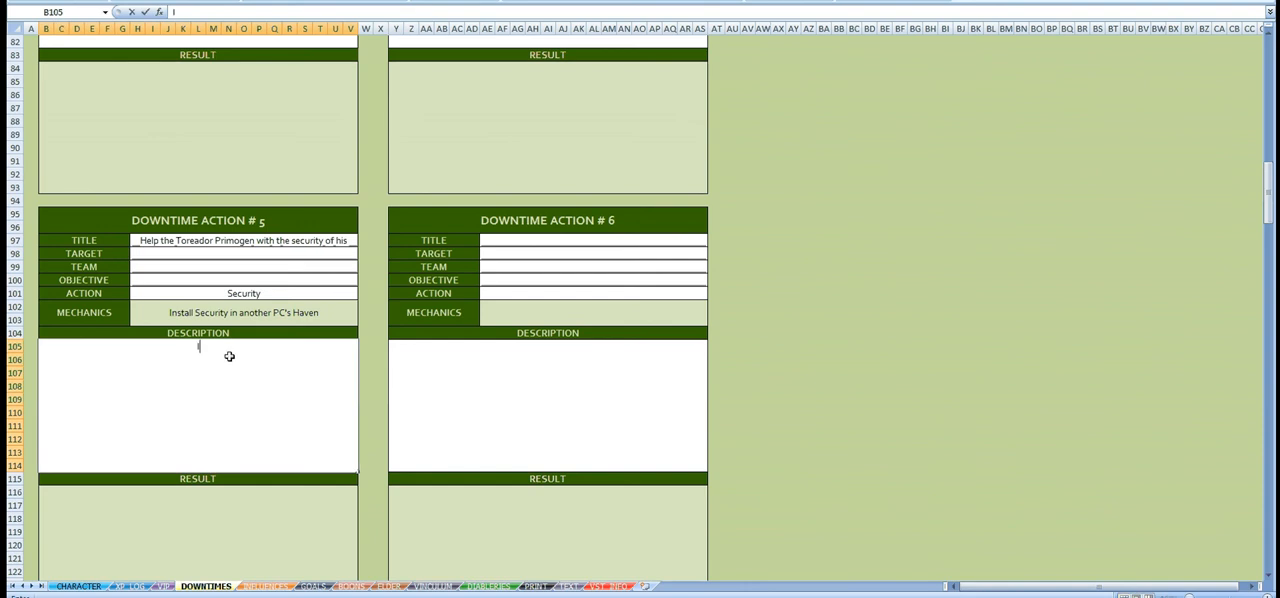
{"action": "type", "text": "'ve been asked, in exchang"}
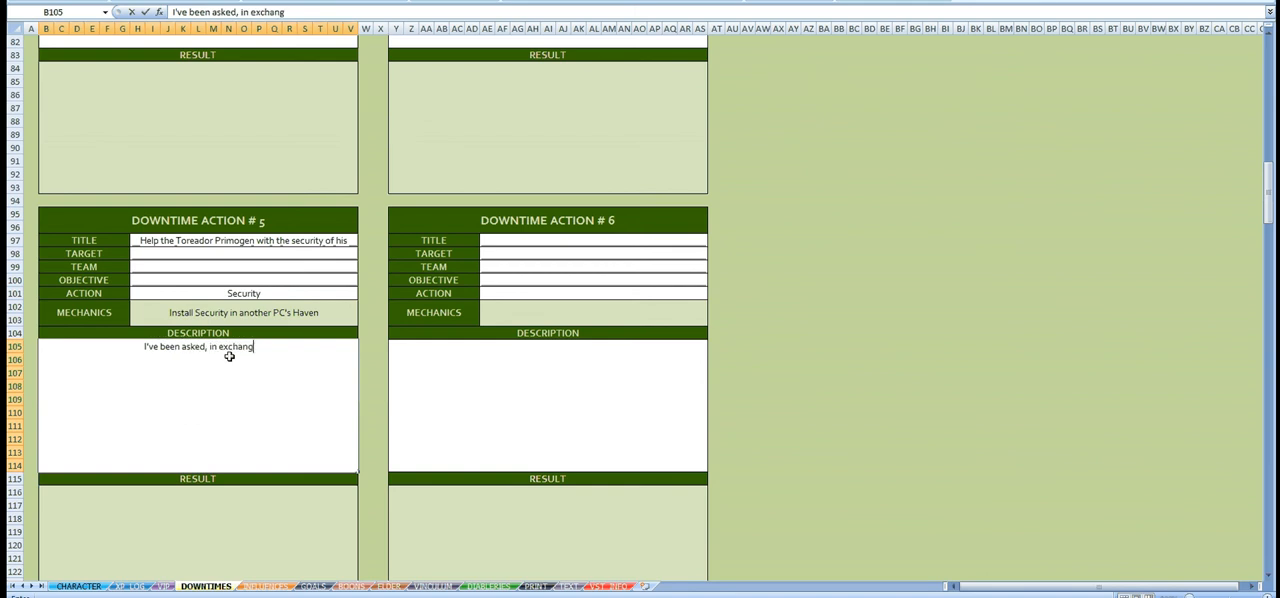
{"action": "type", "text": "e of a boon, to secure the"}
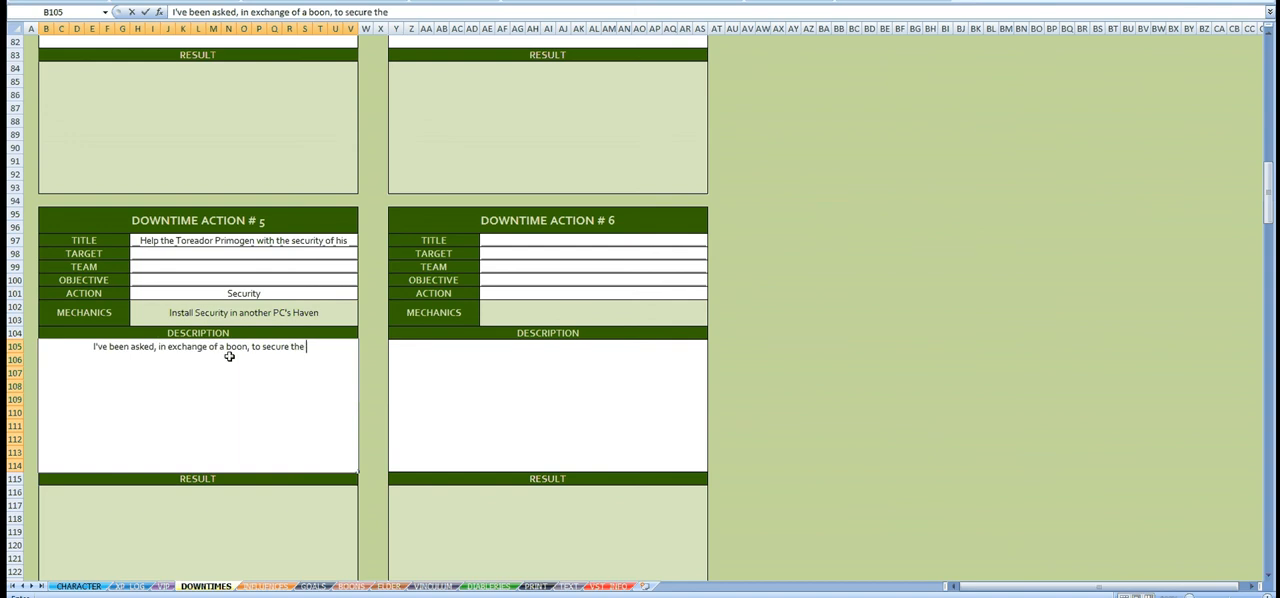
{"action": "type", "text": " haven of"}
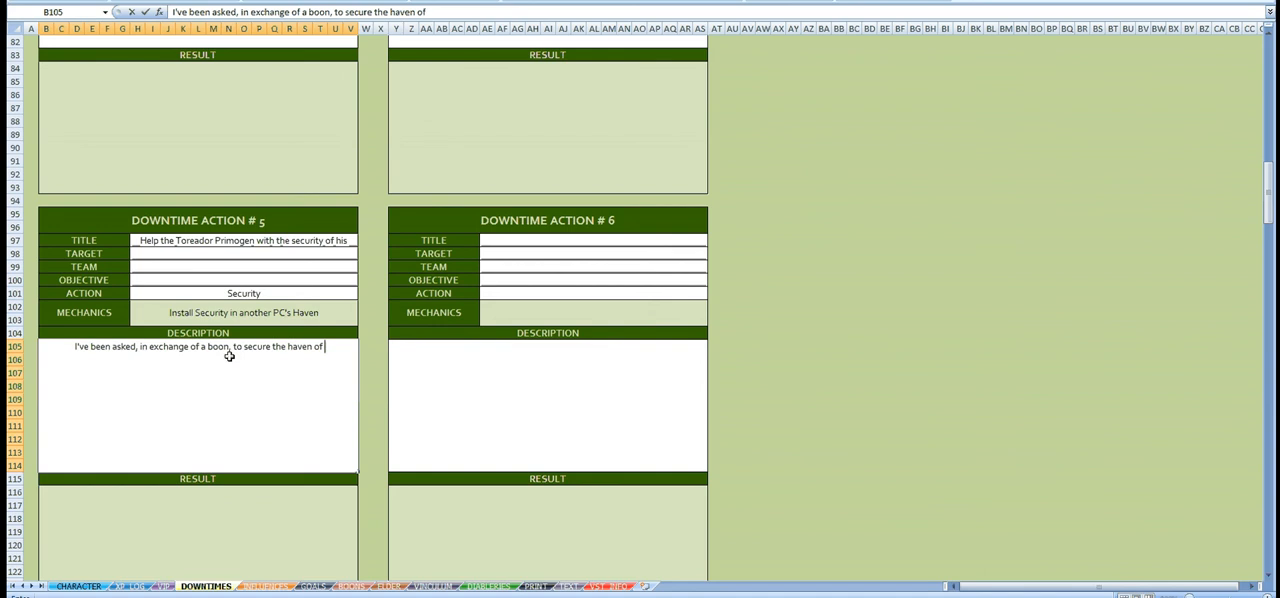
{"action": "type", "text": " the Toreado"}
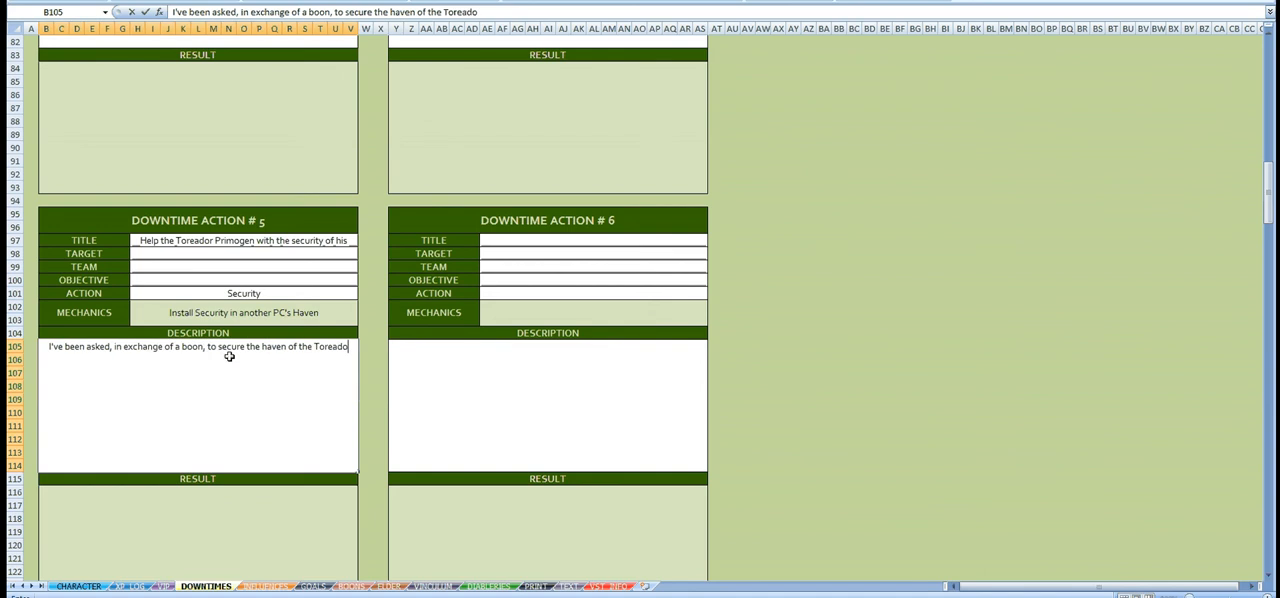
{"action": "type", "text": "r Prim"}
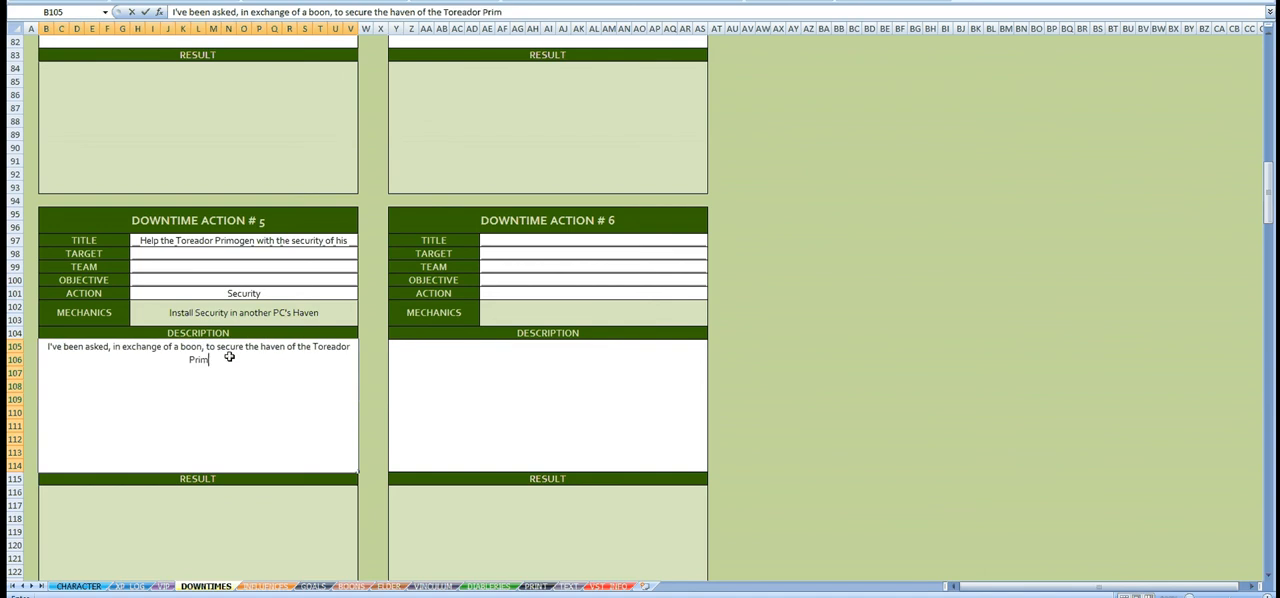
{"action": "type", "text": "ogen."}
Step: Finish the Downtime Action #5 description with "to secure the haven of the Toreador Primogen."
{"action": "key", "text": "Return"}
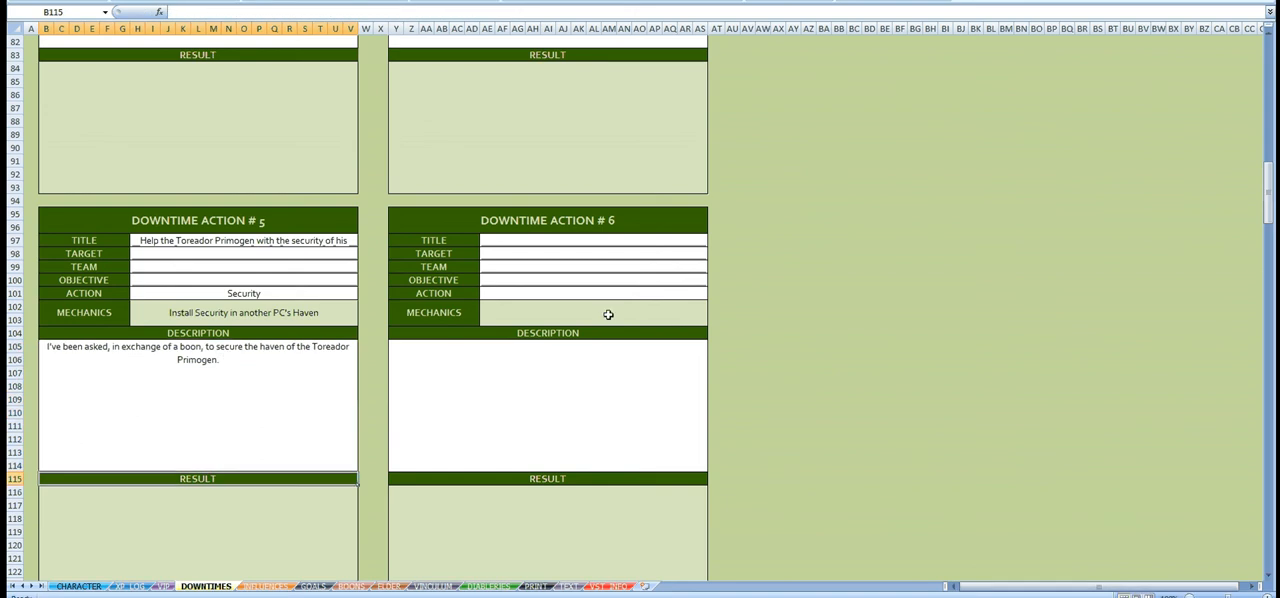
Step: Set Downtime Action #6 to GENERAL ACTION and title it "Wandering the city"
{"action": "left_click", "coordinate": [663, 289]}
{"action": "left_click", "coordinate": [714, 295]}
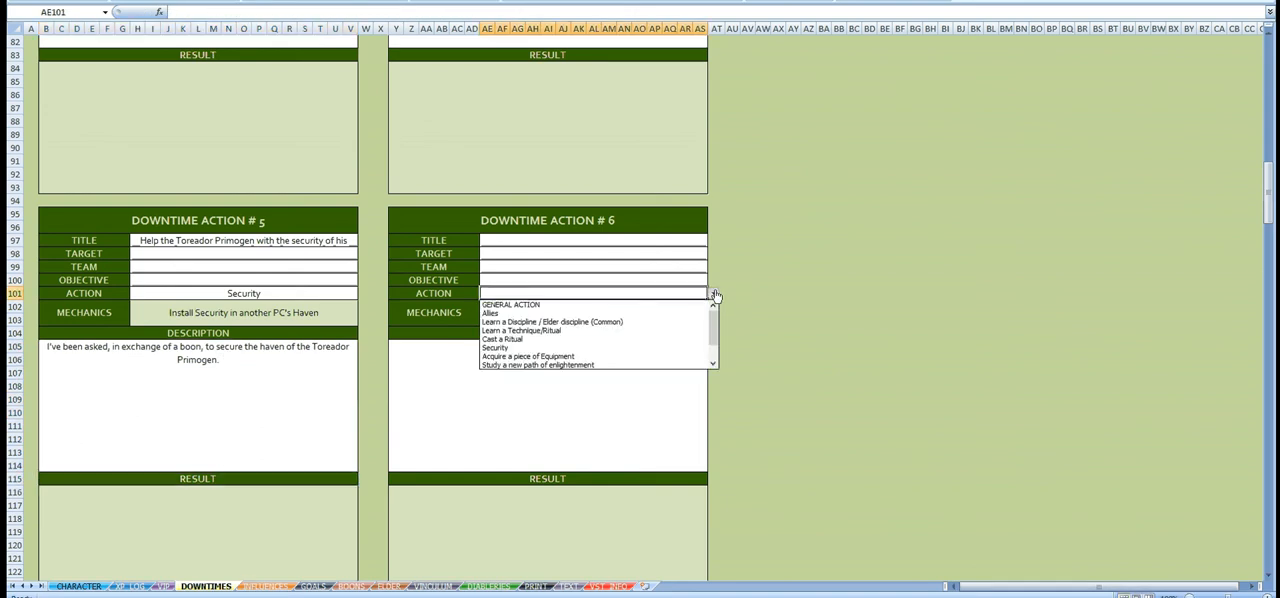
{"action": "left_click", "coordinate": [651, 305]}
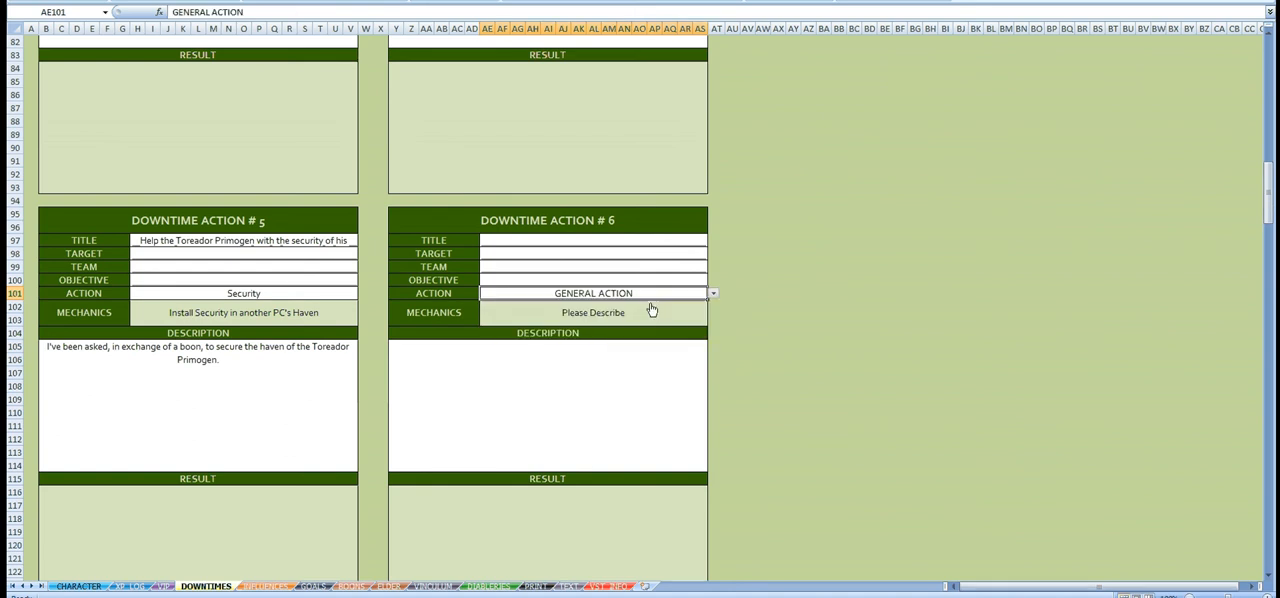
{"action": "left_click", "coordinate": [632, 243]}
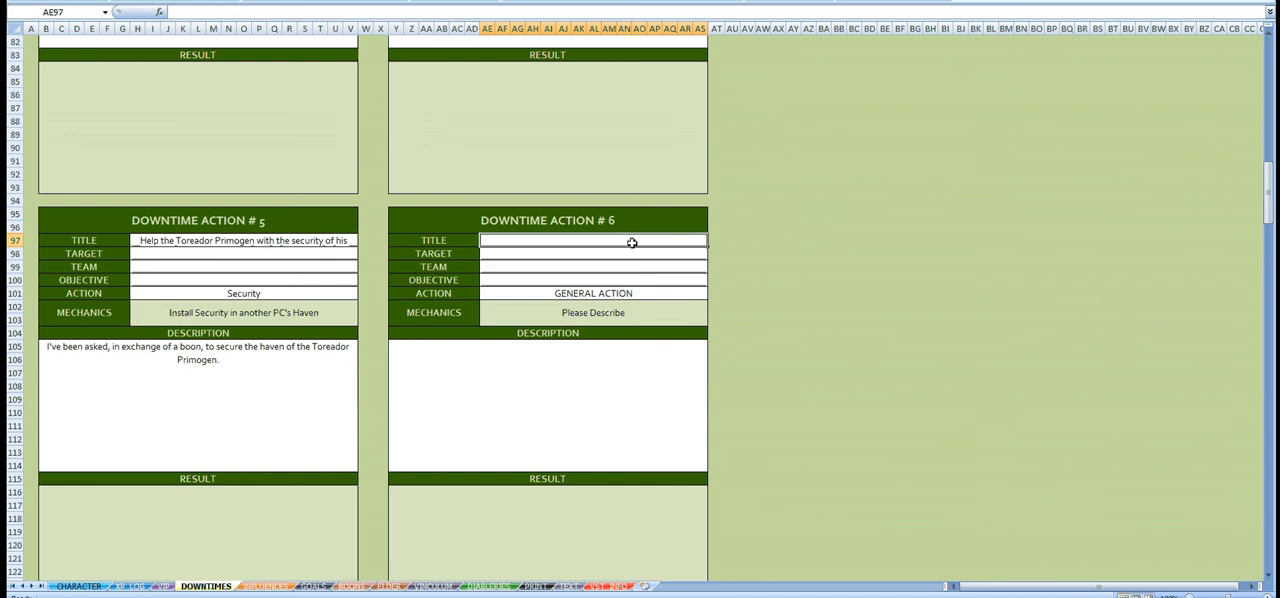
{"action": "type", "text": "Wand"}
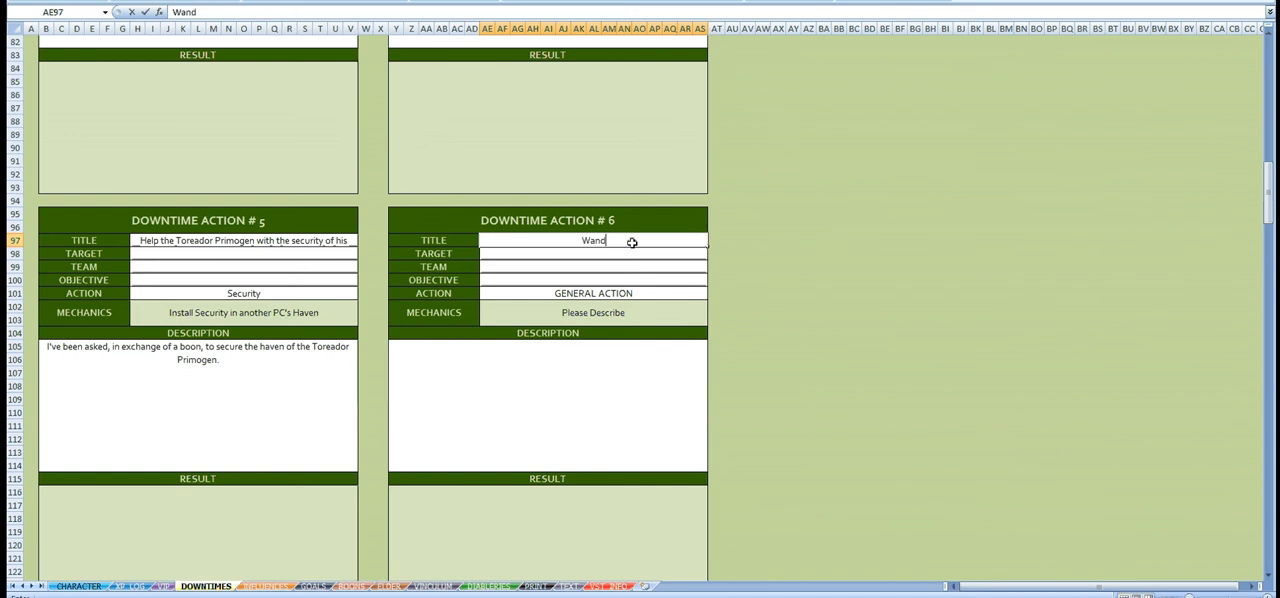
{"action": "type", "text": "ering the city"}
Step: Begin the Downtime Action #6 description with "To find something to use against my enemies,"
{"action": "left_click", "coordinate": [542, 423]}
{"action": "type", "text": "To"}
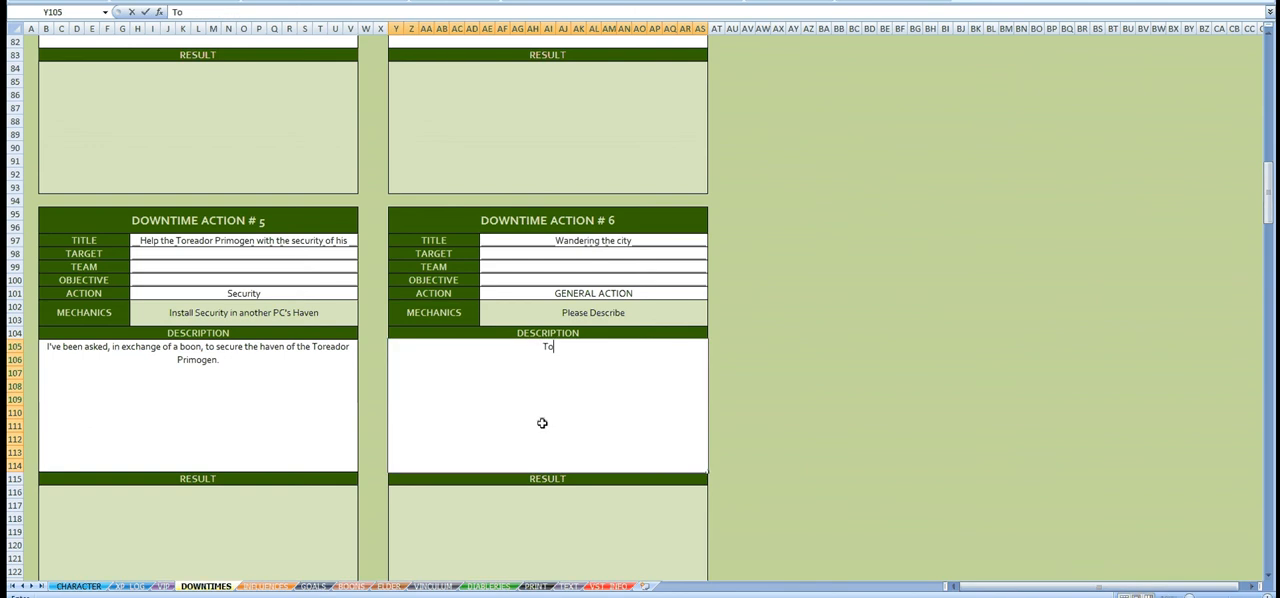
{"action": "type", "text": " find someth"}
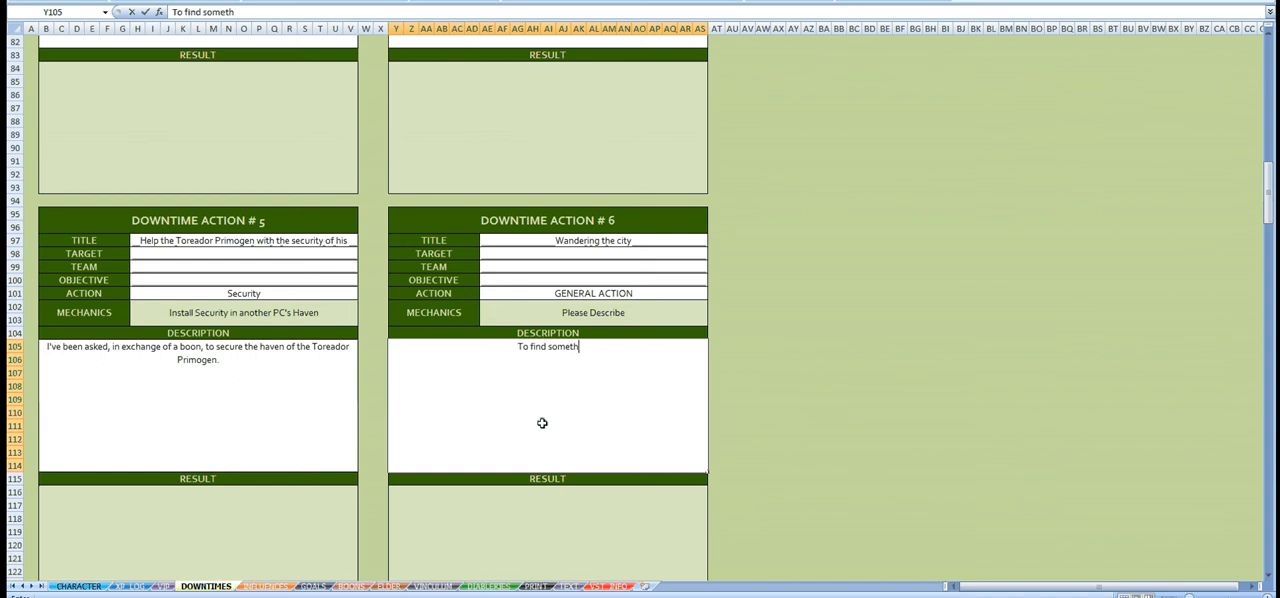
{"action": "type", "text": "ing to use agai"}
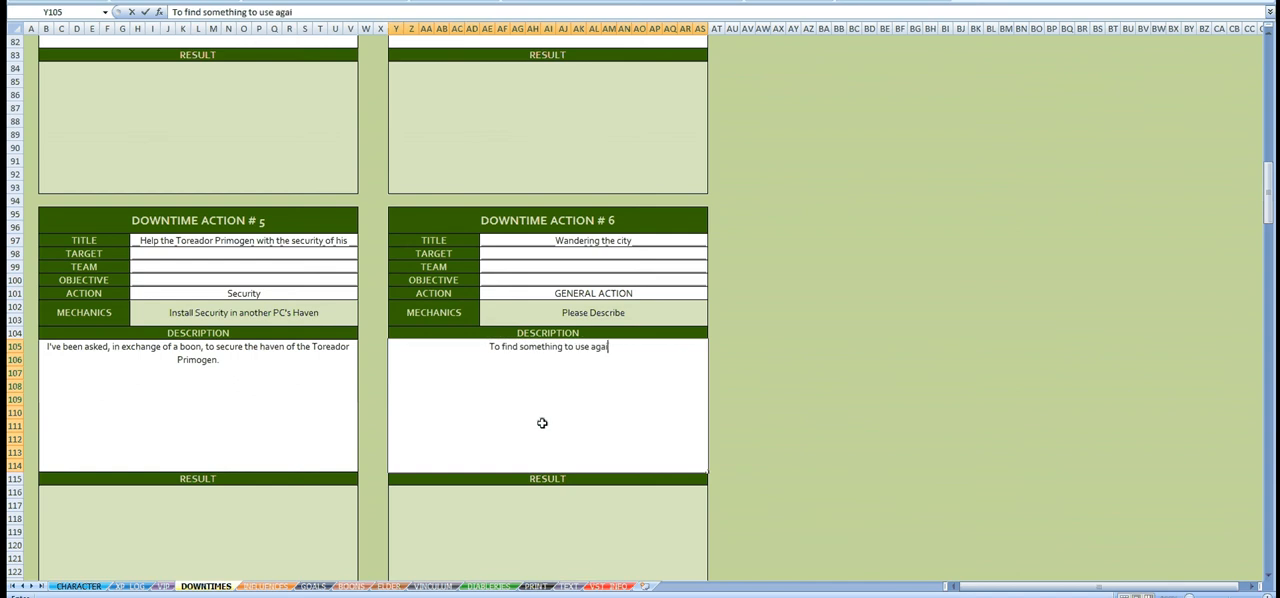
{"action": "type", "text": "nst my ene"}
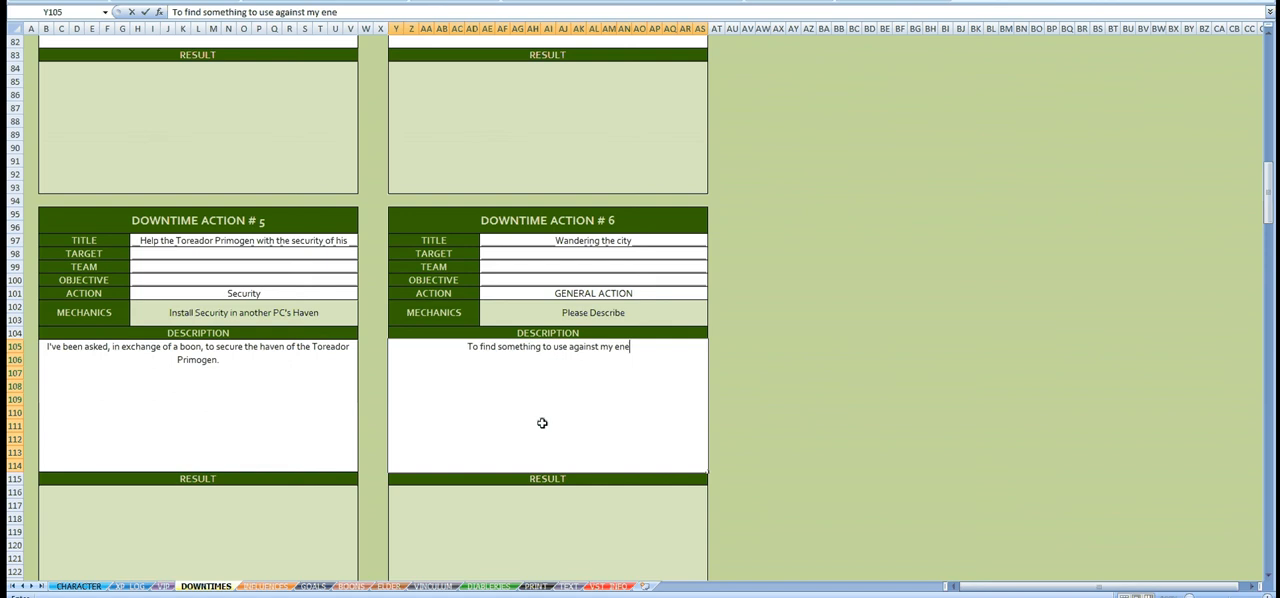
{"action": "type", "text": "mies, I will"}
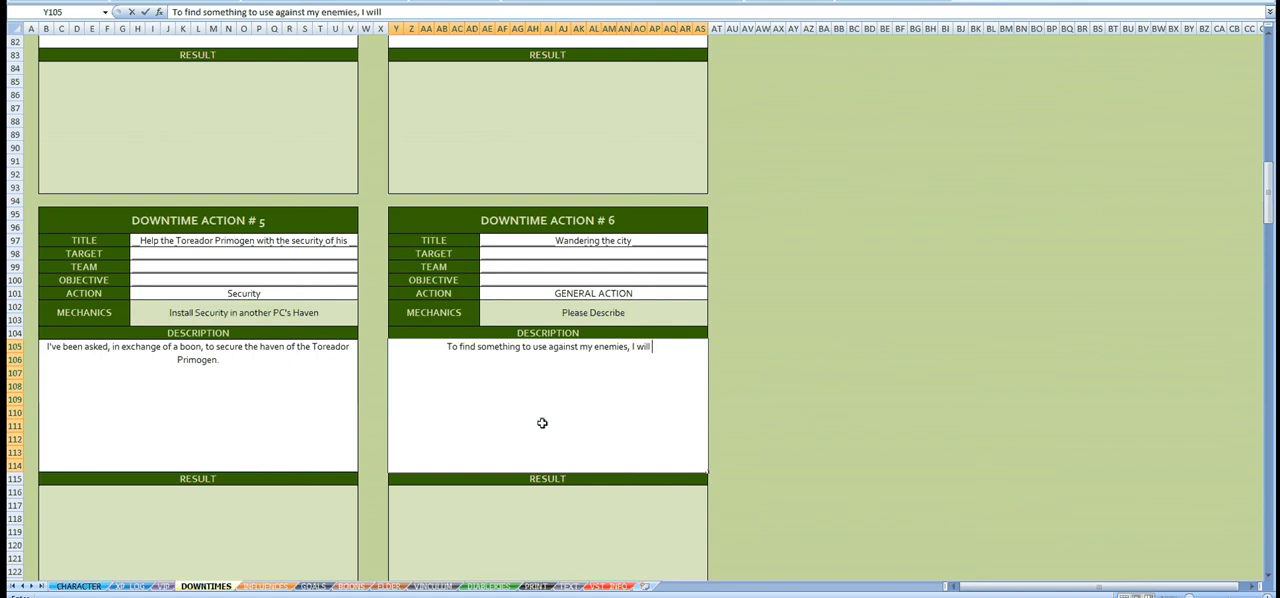
{"action": "type", "text": " wander the city"}
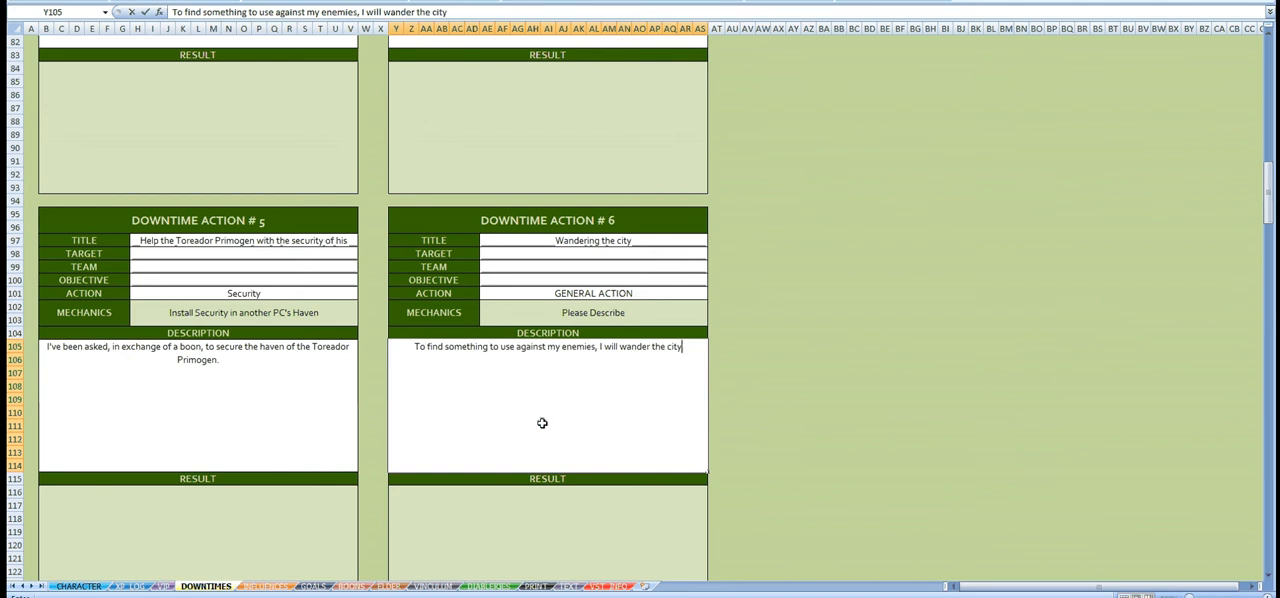
{"action": "type", "text": ", hoping to"}
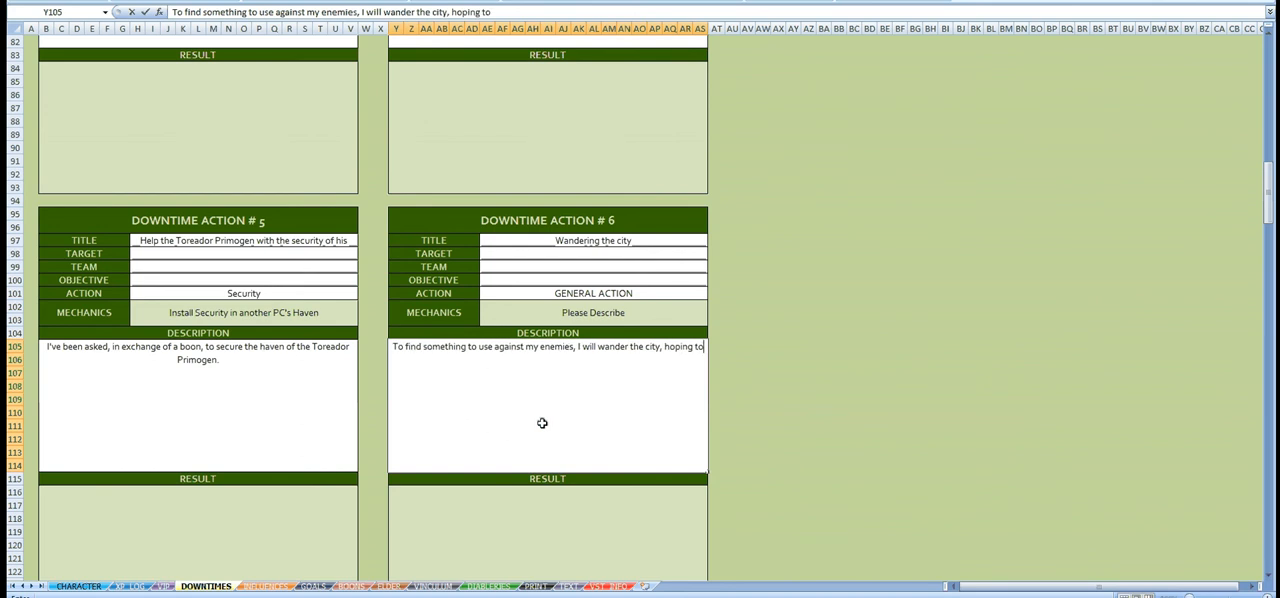
{"action": "type", "text": " find some dirt on the"}
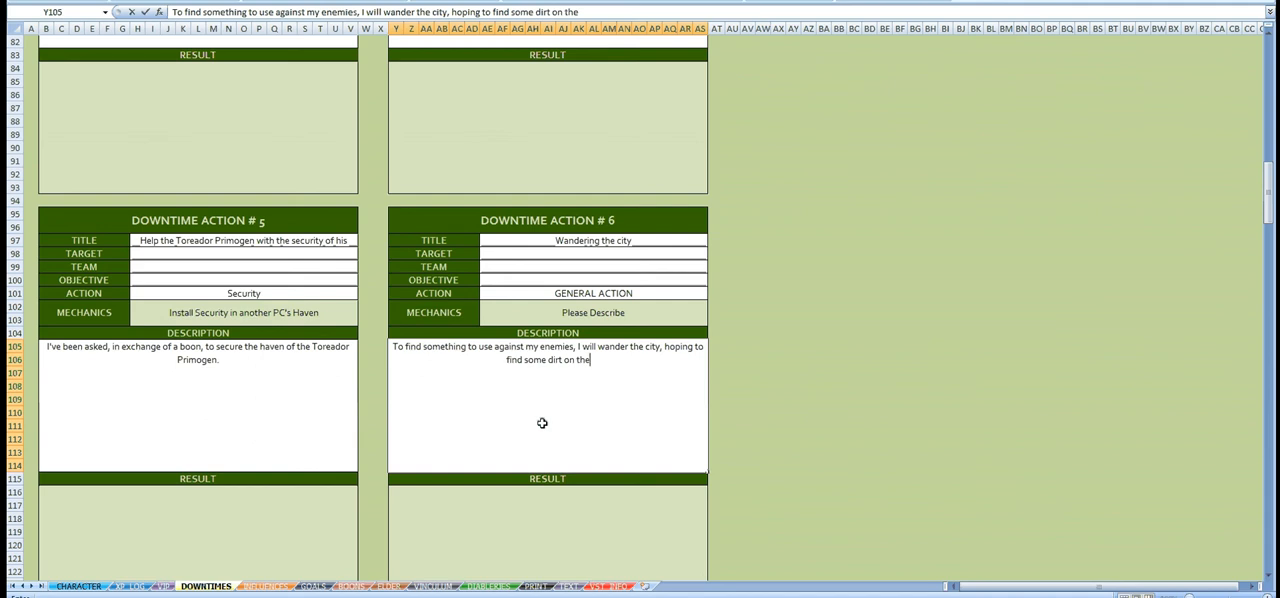
{"action": "type", "text": " officers"}
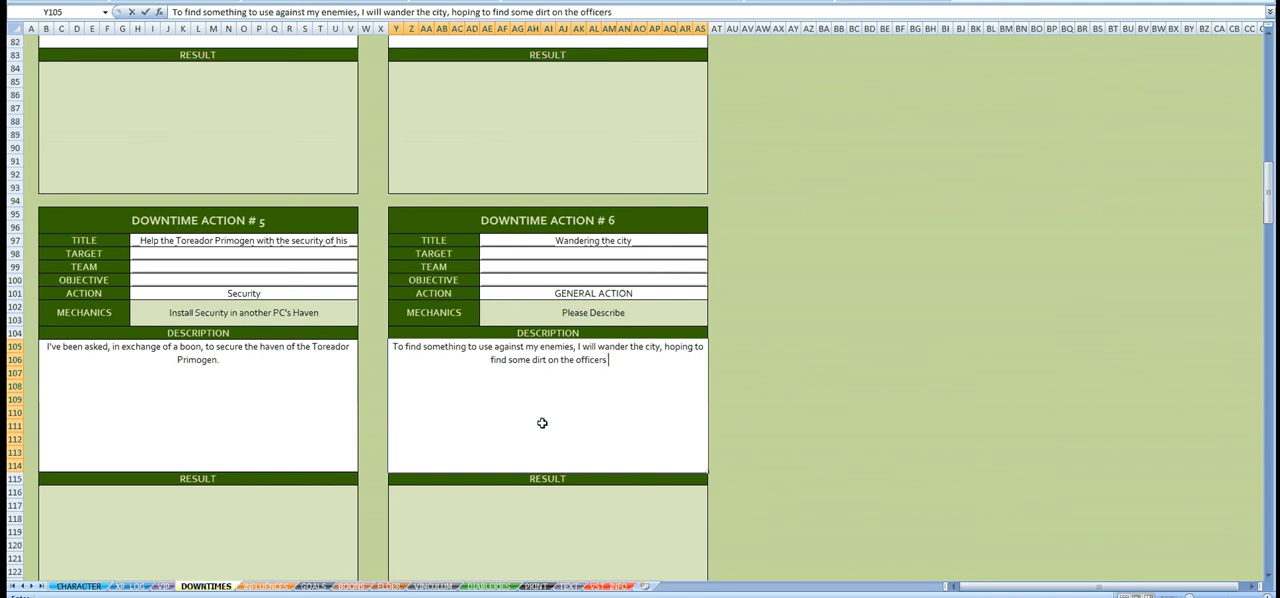
{"action": "type", "text": " of the Cama"}
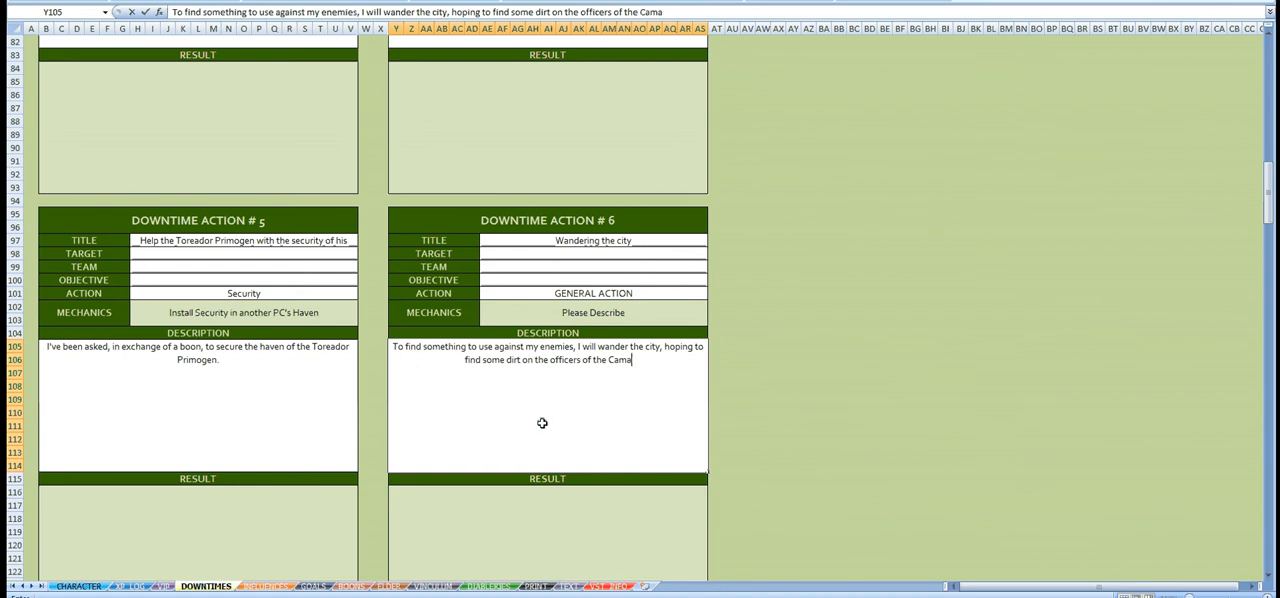
{"action": "type", "text": "rilla to use"}
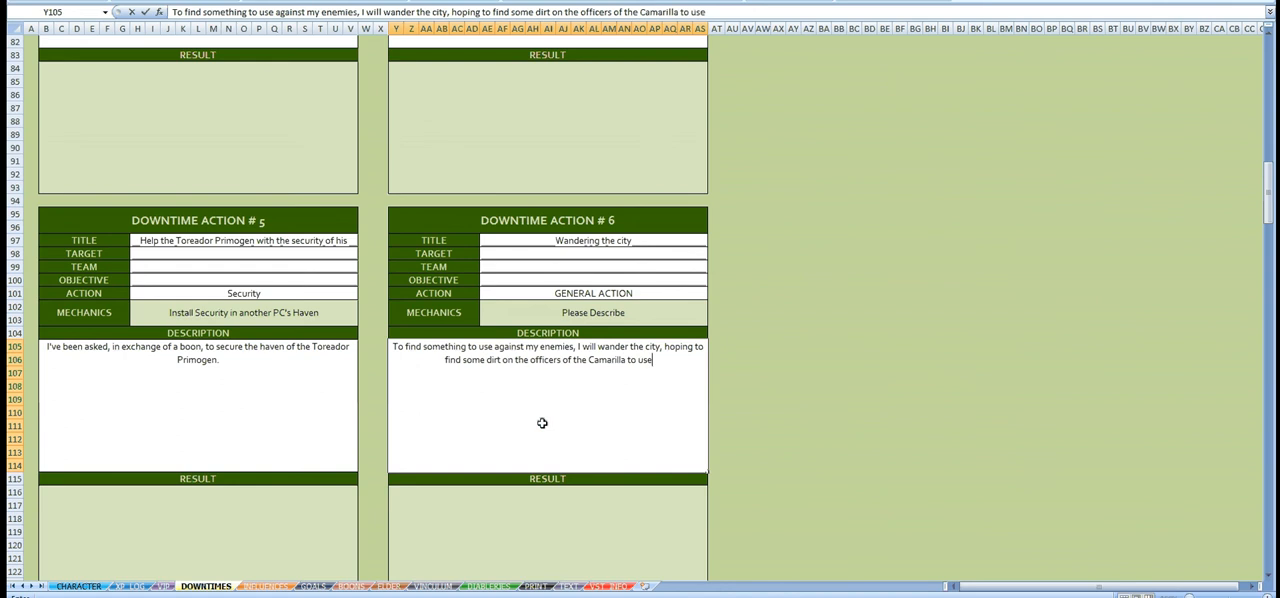
{"action": "type", "text": " against them."}
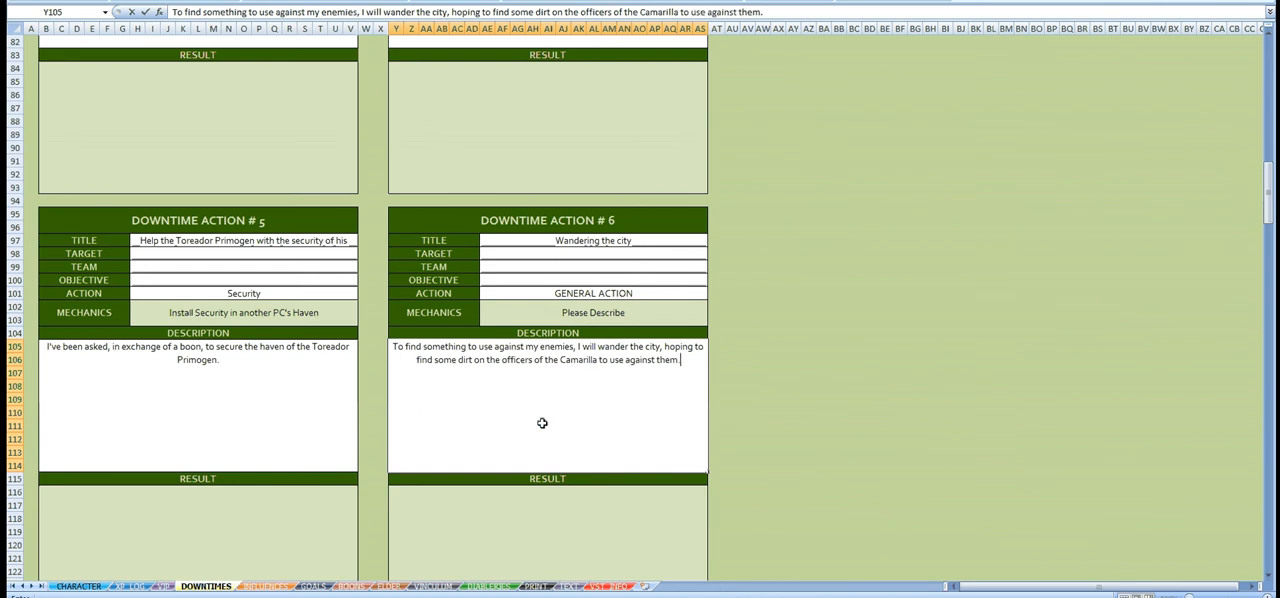
Step: Finish the Downtime Action #6 description with "I will wander the city, hoping to find some dirt on the officers of the Camarilla to use against them."
{"action": "key", "text": "Return"}
Step: Look back over the downtimes sheet up to its available actions and modifiers, and open the INFLUENCES sheet
{"action": "scroll", "coordinate": [541, 420], "scroll_direction": "down", "scroll_amount": 4}
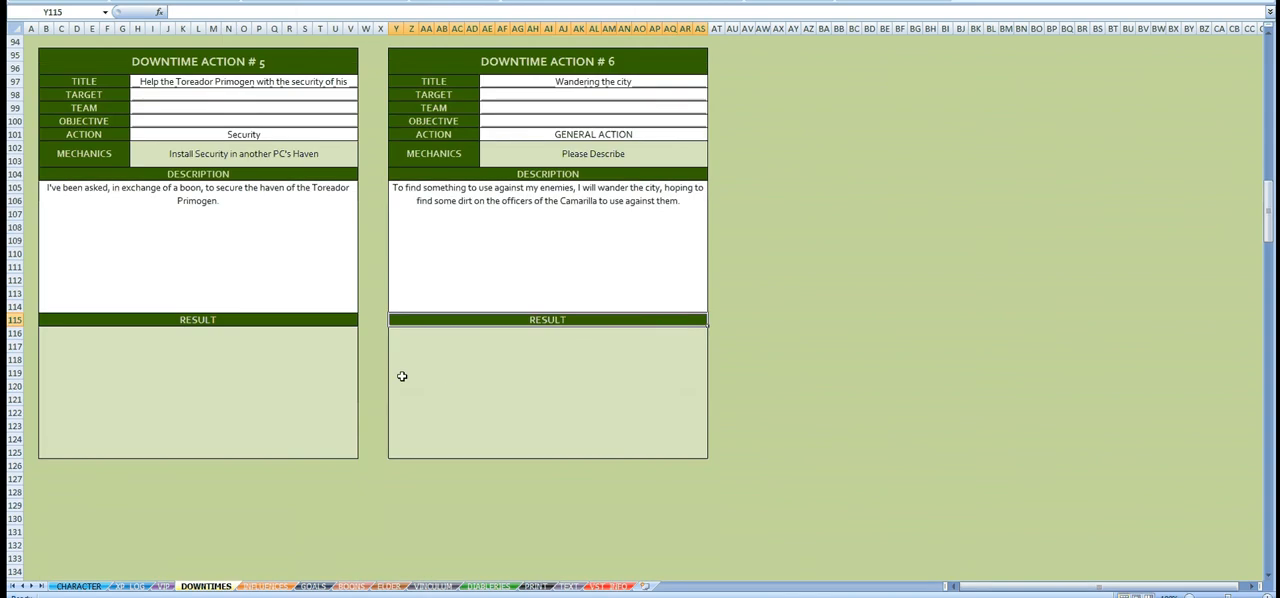
{"action": "left_click", "coordinate": [359, 321]}
{"action": "scroll", "coordinate": [359, 321], "scroll_direction": "up", "scroll_amount": 8}
{"action": "scroll", "coordinate": [359, 321], "scroll_direction": "up", "scroll_amount": 20}
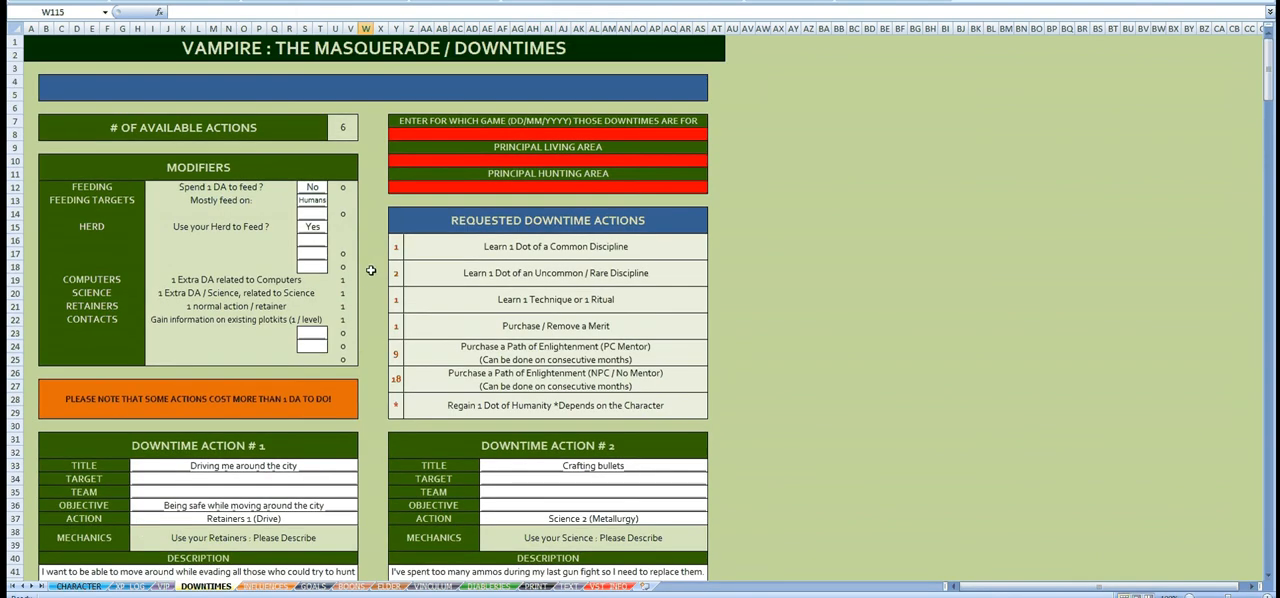
{"action": "left_click", "coordinate": [367, 267]}
{"action": "left_click", "coordinate": [266, 587]}
{"action": "left_click", "coordinate": [320, 202]}
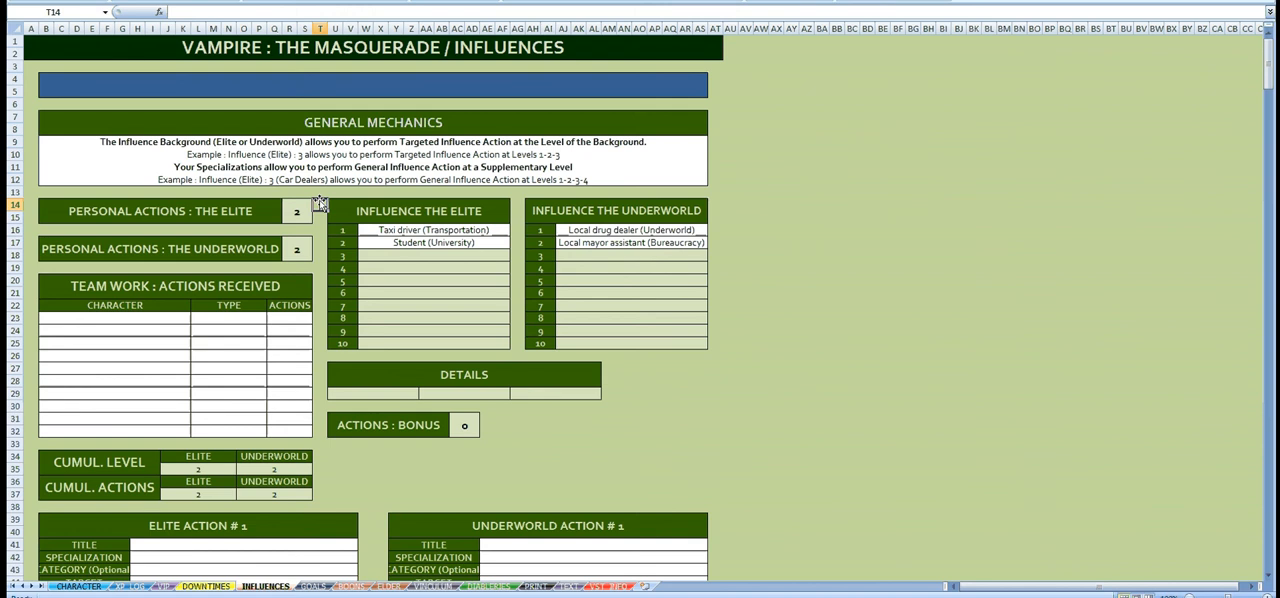
Step: Add a received team-work entry for character "Player A" with type Elite and 3 actions
{"action": "scroll", "coordinate": [320, 202], "scroll_direction": "down", "scroll_amount": 1}
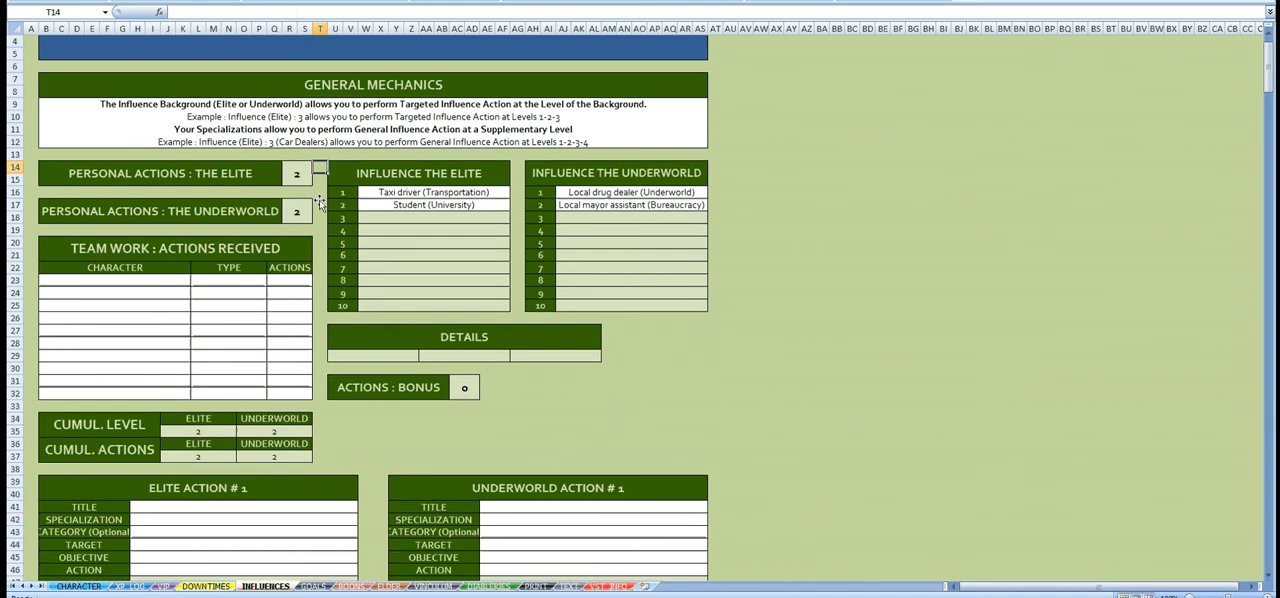
{"action": "left_click", "coordinate": [168, 281]}
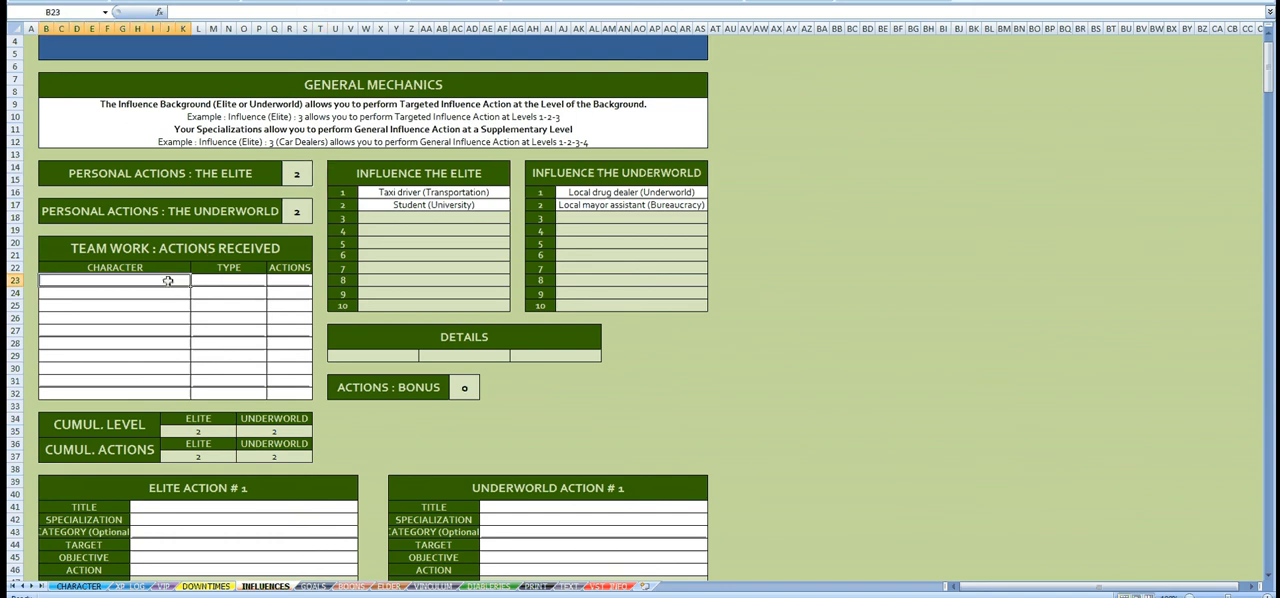
{"action": "type", "text": "Player A"}
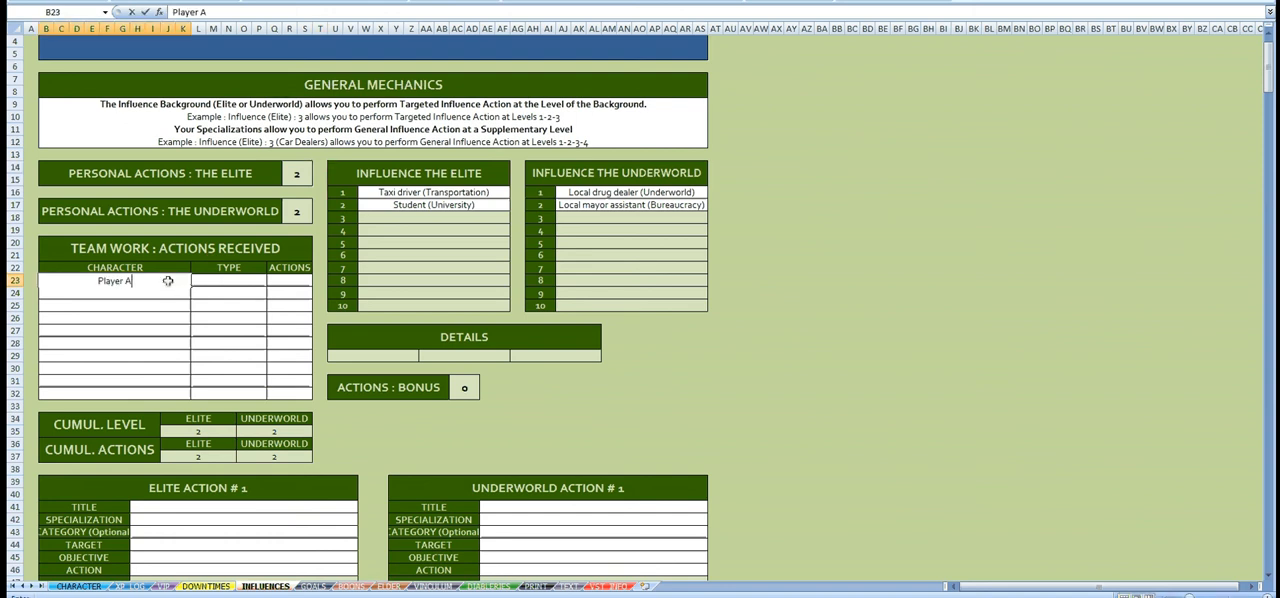
{"action": "key", "text": "Tab"}
{"action": "left_click", "coordinate": [272, 282]}
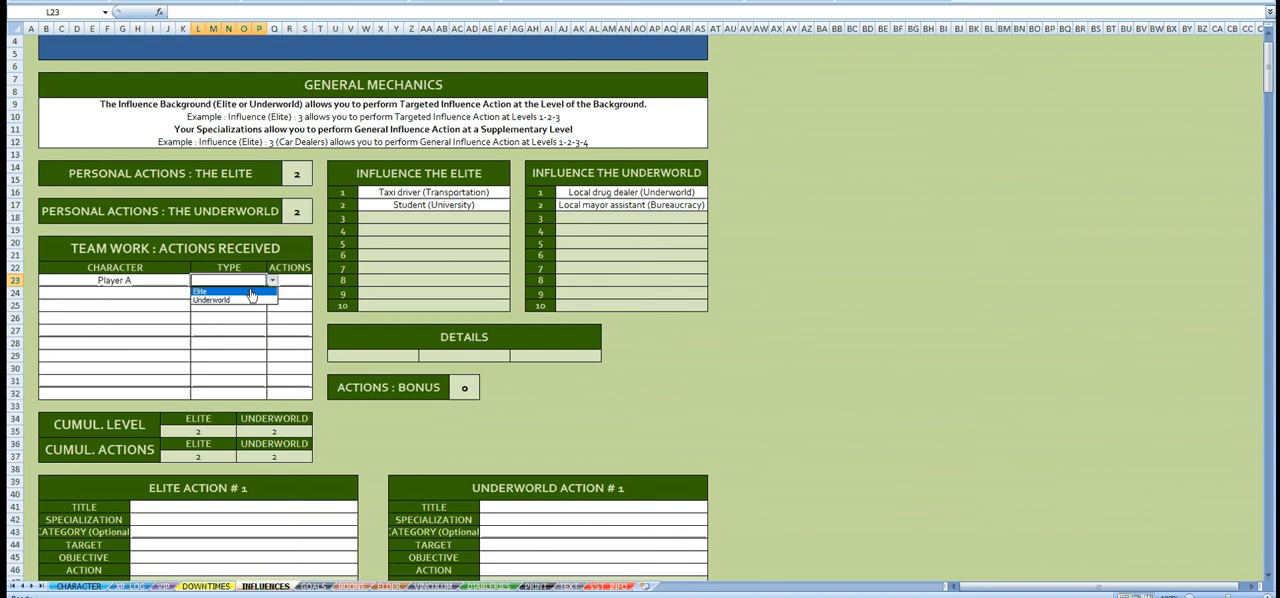
{"action": "left_click", "coordinate": [251, 292]}
{"action": "left_click", "coordinate": [295, 282]}
{"action": "left_click", "coordinate": [318, 284]}
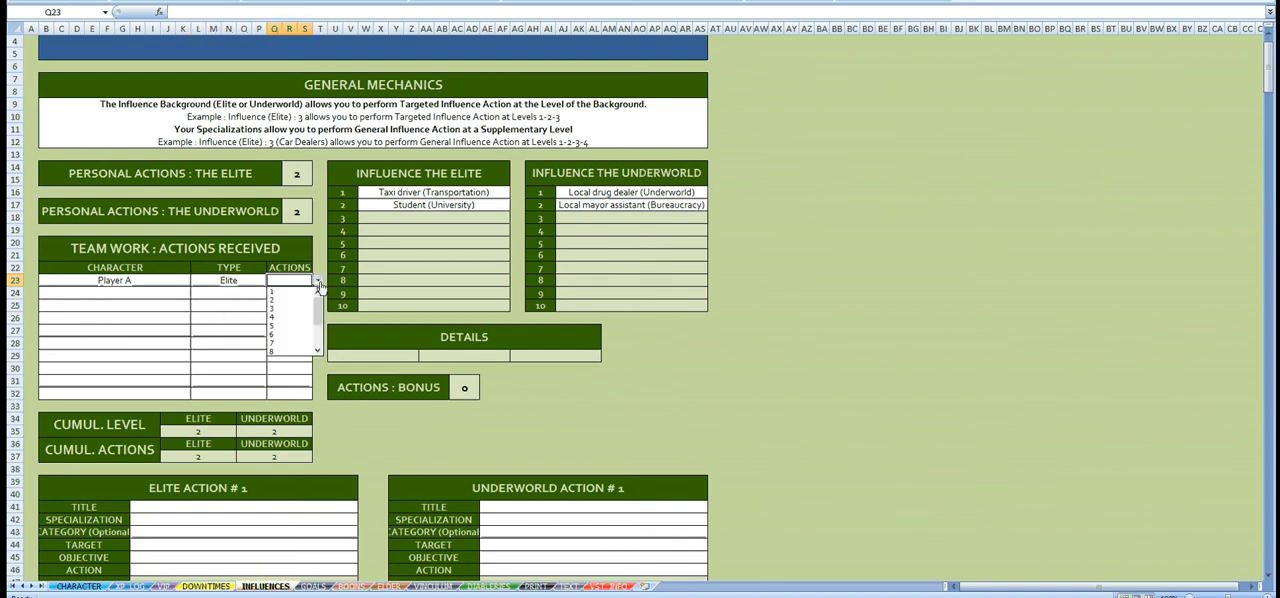
{"action": "left_click", "coordinate": [295, 316]}
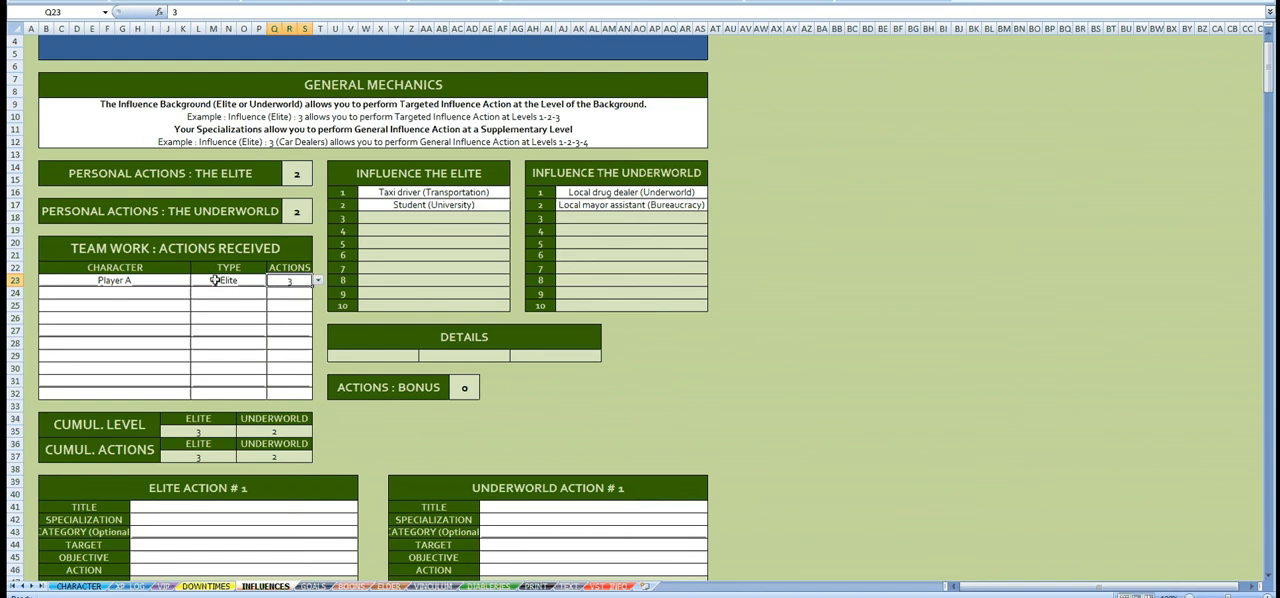
Step: Examine the range of action counts offered for the Player A entry and the rows available for team-work characters
{"action": "left_click", "coordinate": [317, 281]}
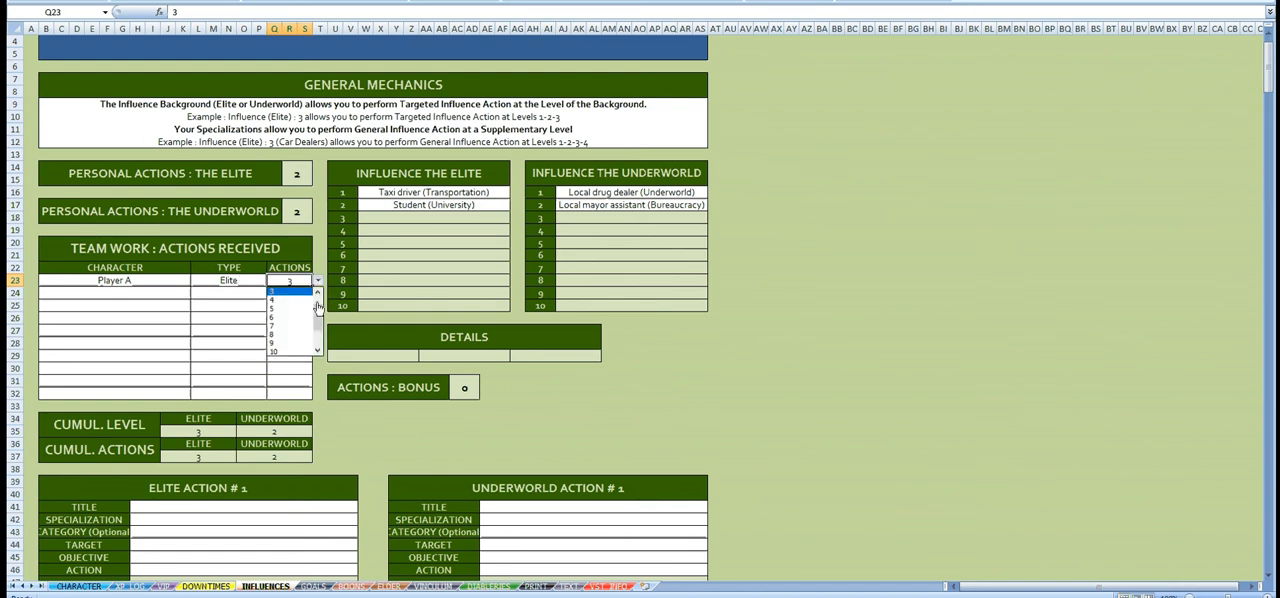
{"action": "scroll", "coordinate": [296, 330], "scroll_direction": "down", "scroll_amount": 2}
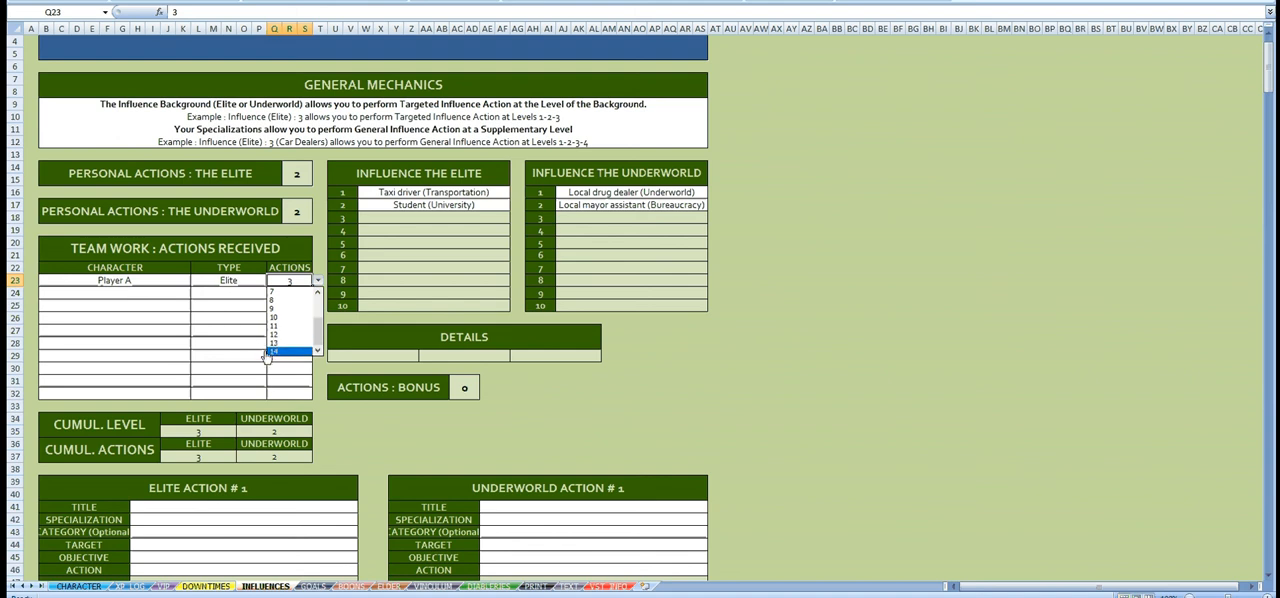
{"action": "left_click", "coordinate": [227, 291]}
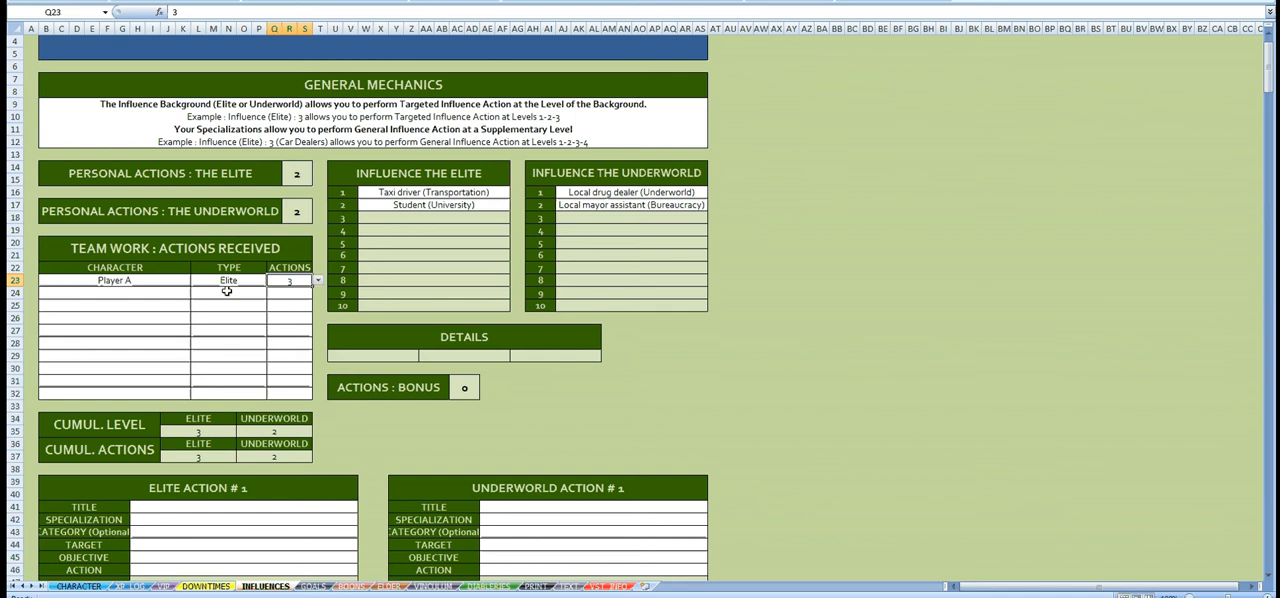
{"action": "left_click_drag", "start_coordinate": [137, 280], "coordinate": [138, 392]}
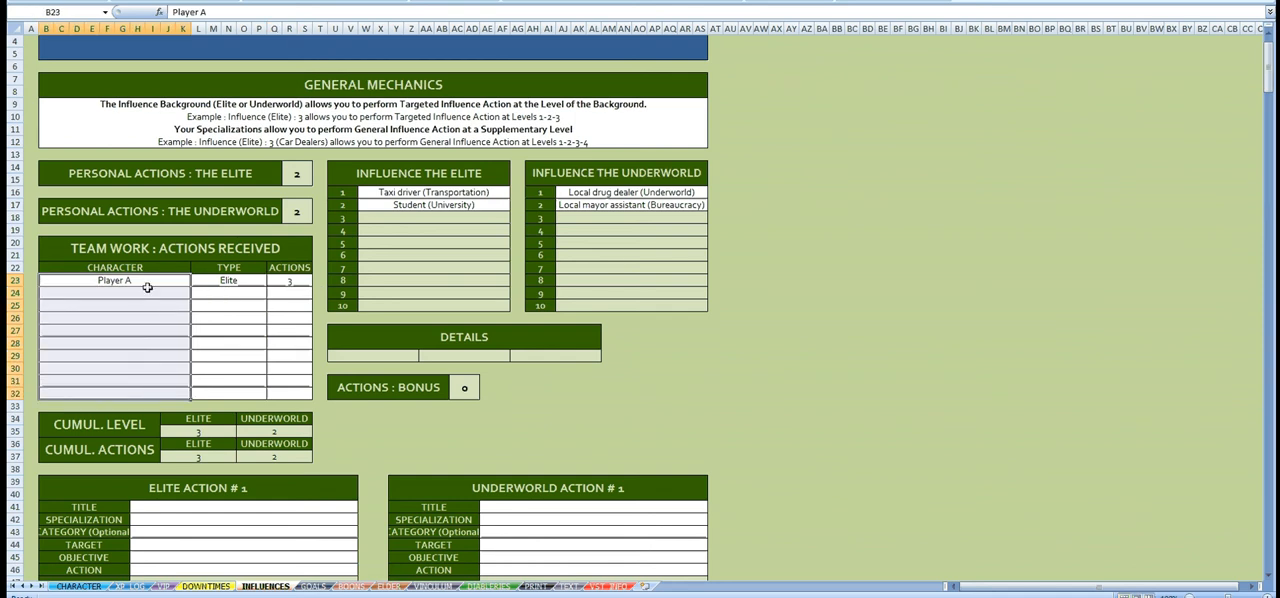
{"action": "left_click", "coordinate": [130, 285]}
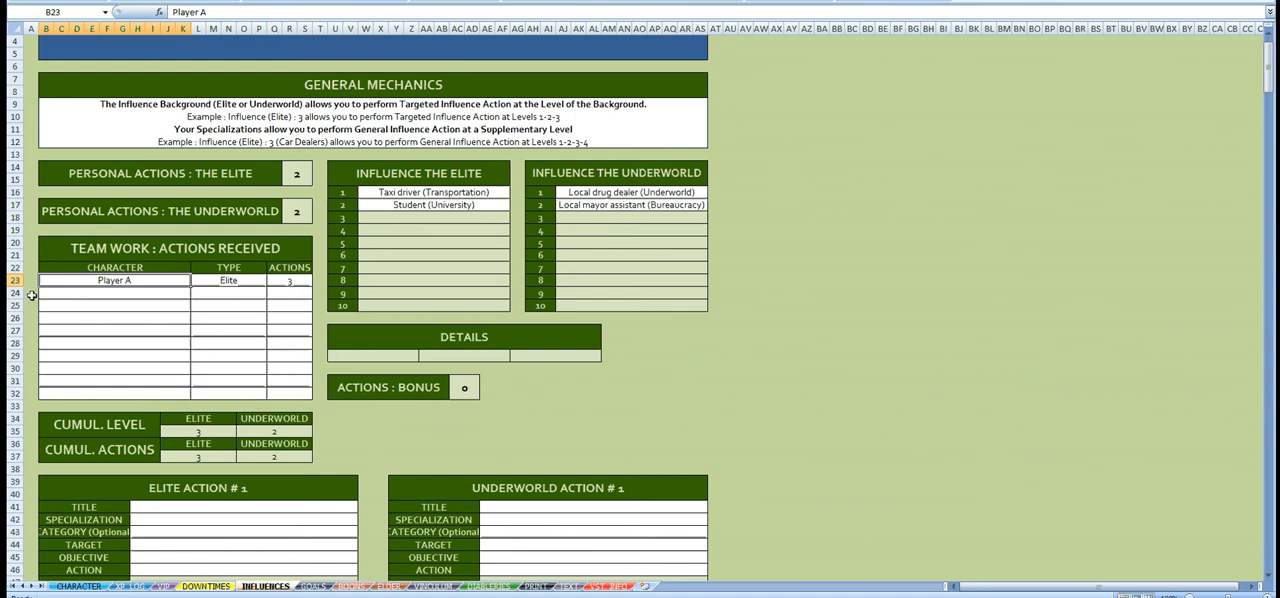
Step: Clear the Player A entry from the received team-work actions, including its type and action count
{"action": "left_click_drag", "start_coordinate": [265, 280], "coordinate": [285, 280]}
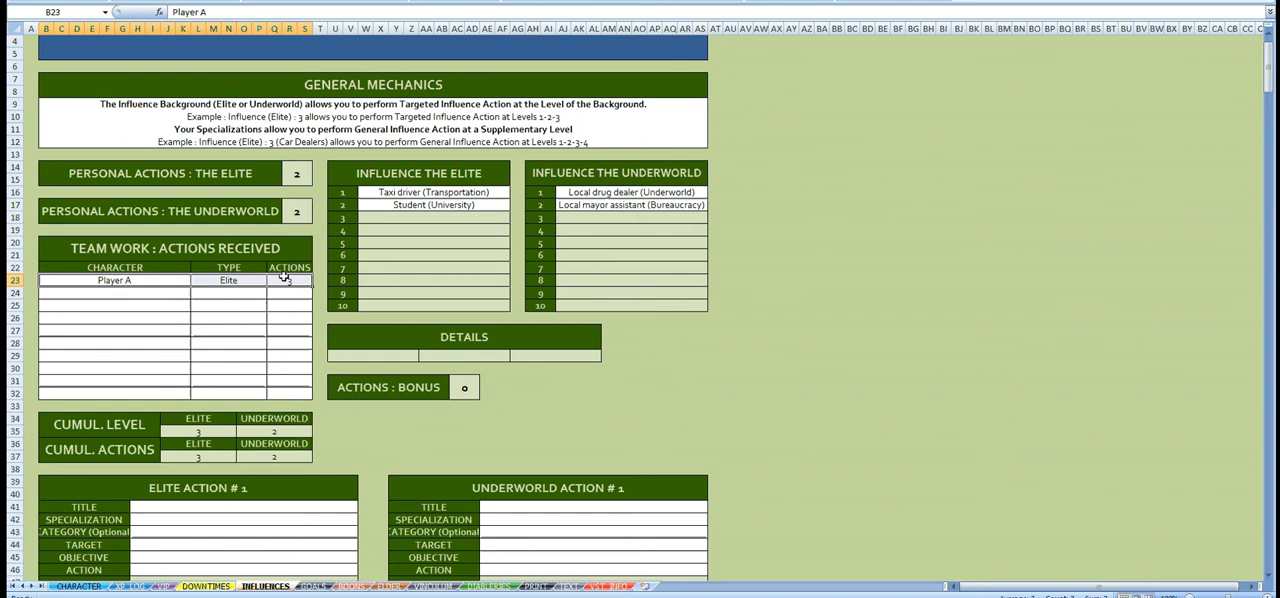
{"action": "key", "text": "Delete"}
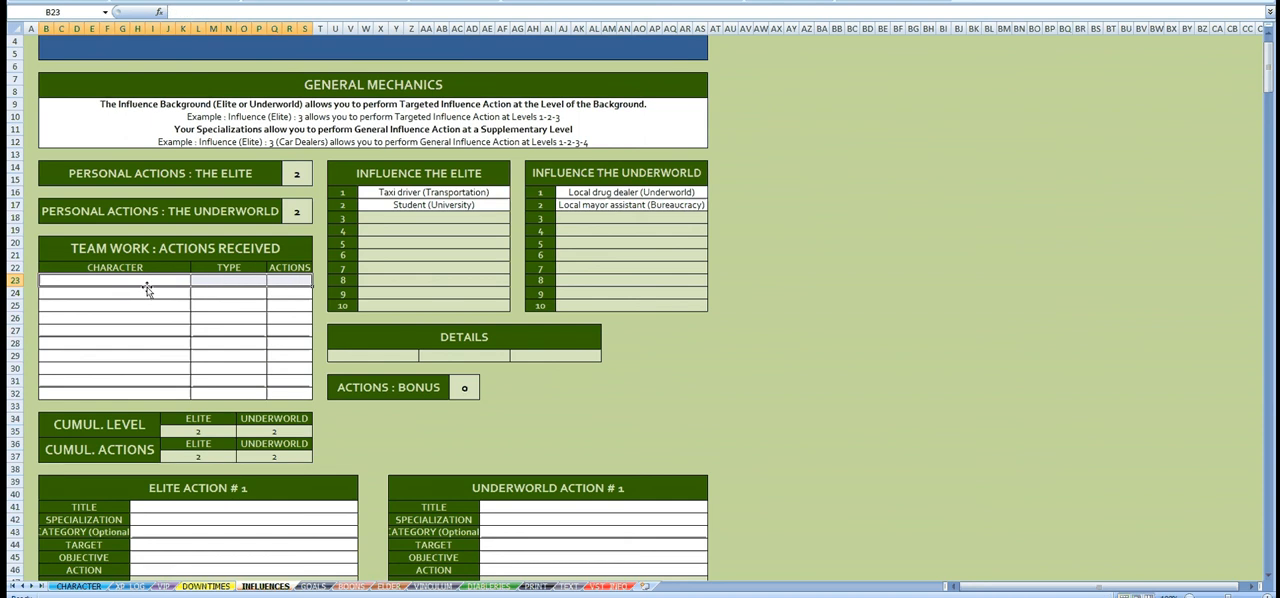
{"action": "left_click", "coordinate": [148, 280]}
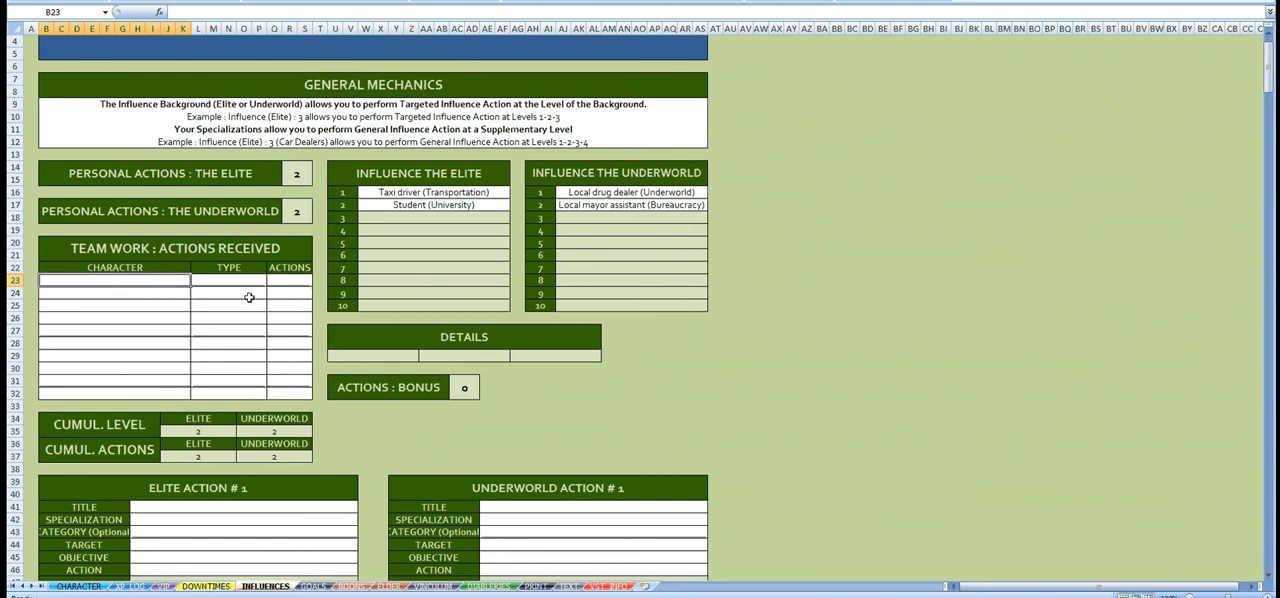
Step: Review the specializations listed under Influence the Elite and Influence the Underworld
{"action": "scroll", "coordinate": [478, 288], "scroll_direction": "up", "scroll_amount": 1}
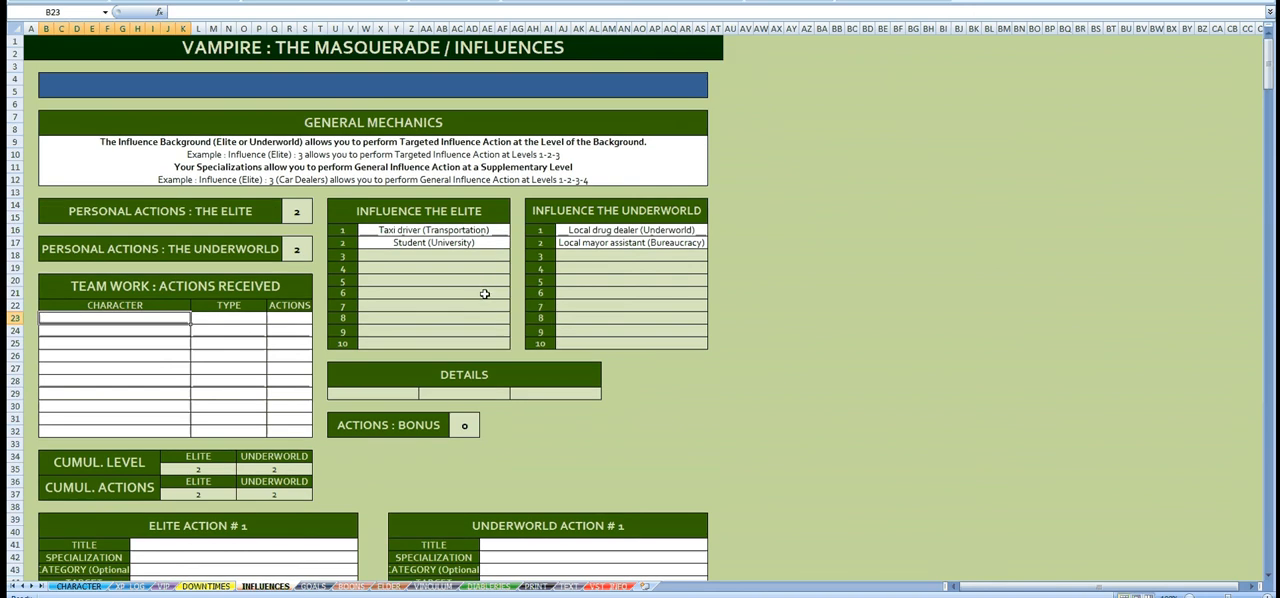
{"action": "left_click", "coordinate": [478, 226]}
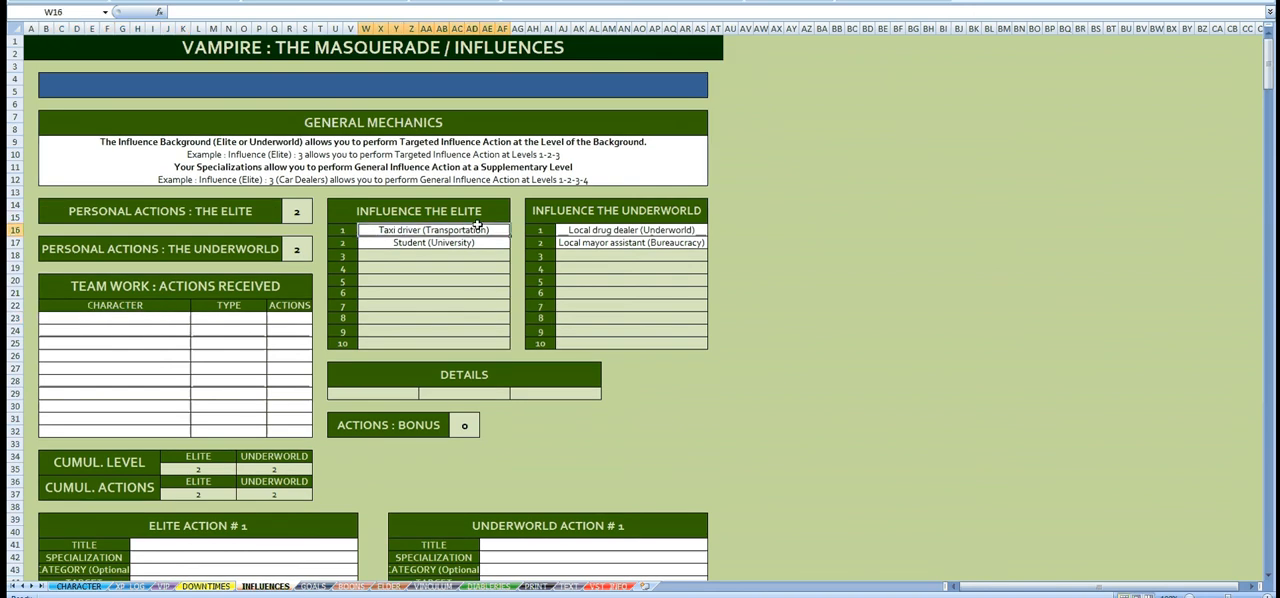
{"action": "left_click", "coordinate": [603, 232]}
{"action": "left_click", "coordinate": [600, 243]}
{"action": "left_click", "coordinate": [520, 268]}
Step: Set Elite Action #1 to "Elite 2 : Gossip & Insider Trading" and Underworld Action #1 to "Underworld 2 : Word on the Street"
{"action": "scroll", "coordinate": [523, 266], "scroll_direction": "down", "scroll_amount": 8}
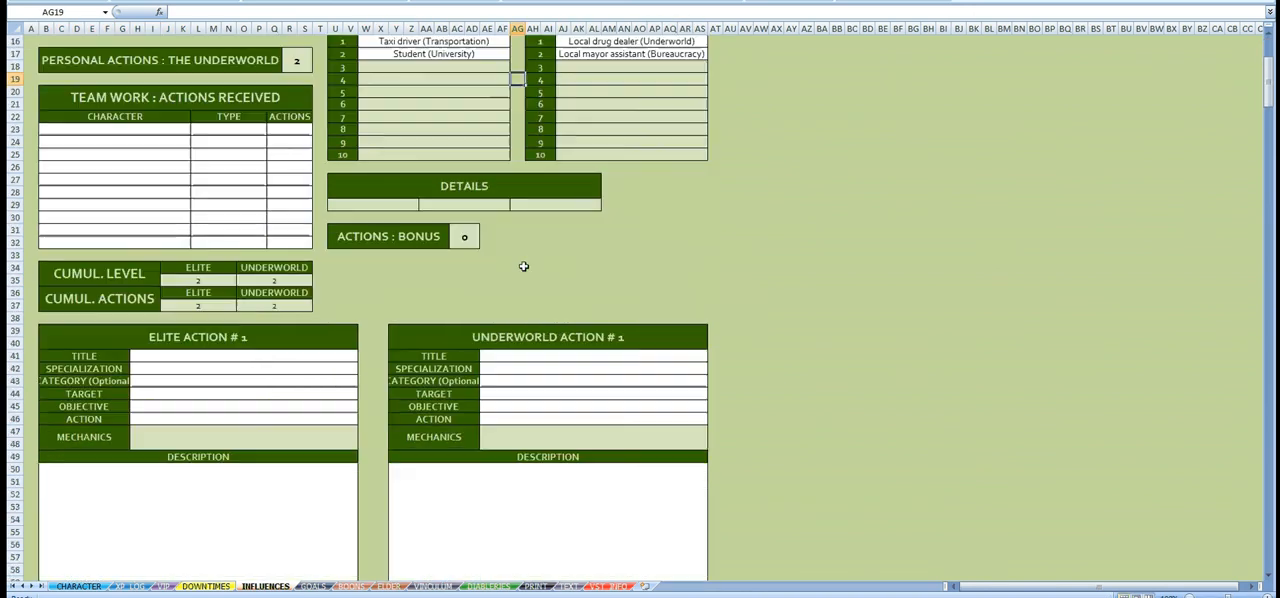
{"action": "left_click", "coordinate": [345, 305]}
{"action": "left_click", "coordinate": [363, 305]}
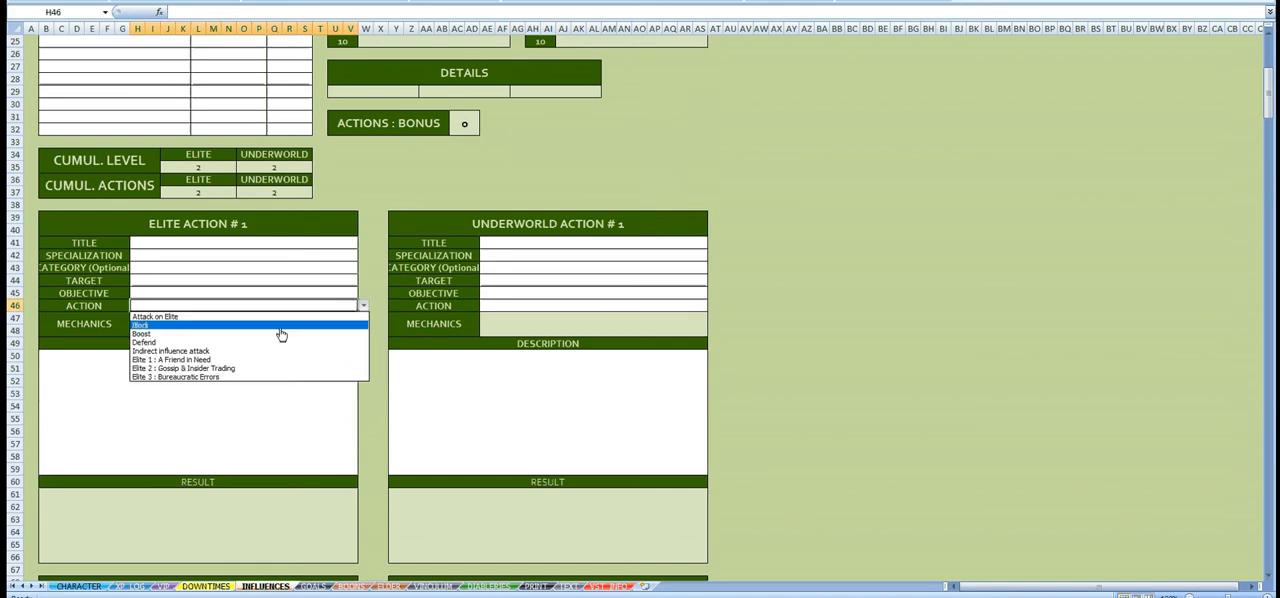
{"action": "left_click", "coordinate": [216, 369]}
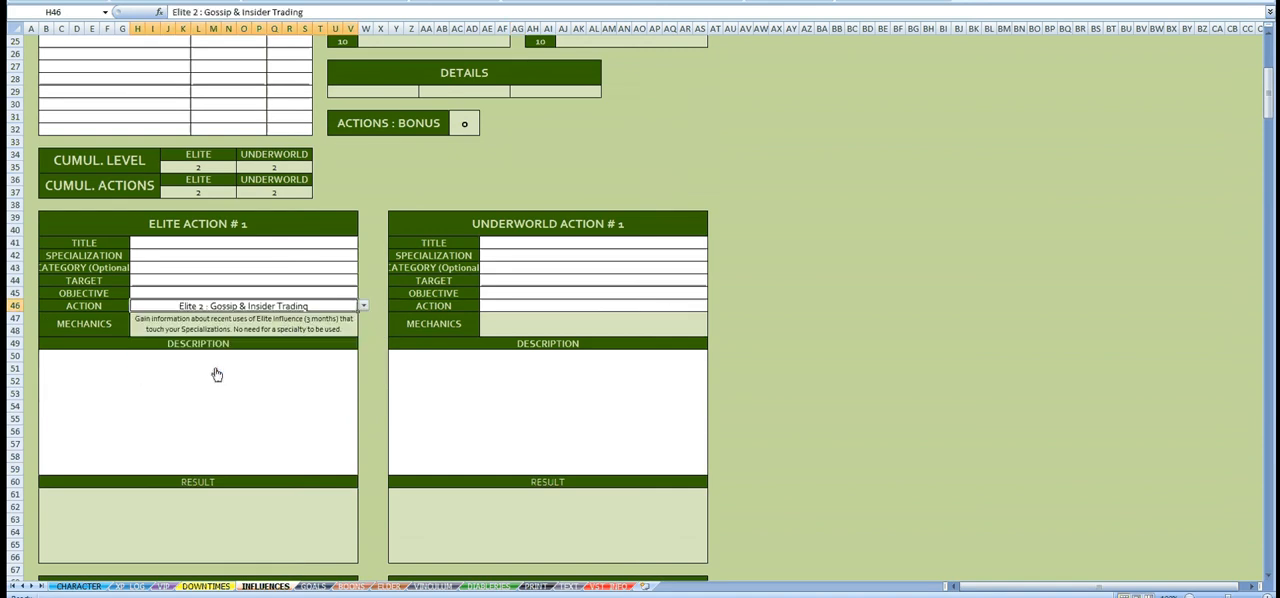
{"action": "left_click", "coordinate": [677, 304]}
{"action": "left_click", "coordinate": [713, 305]}
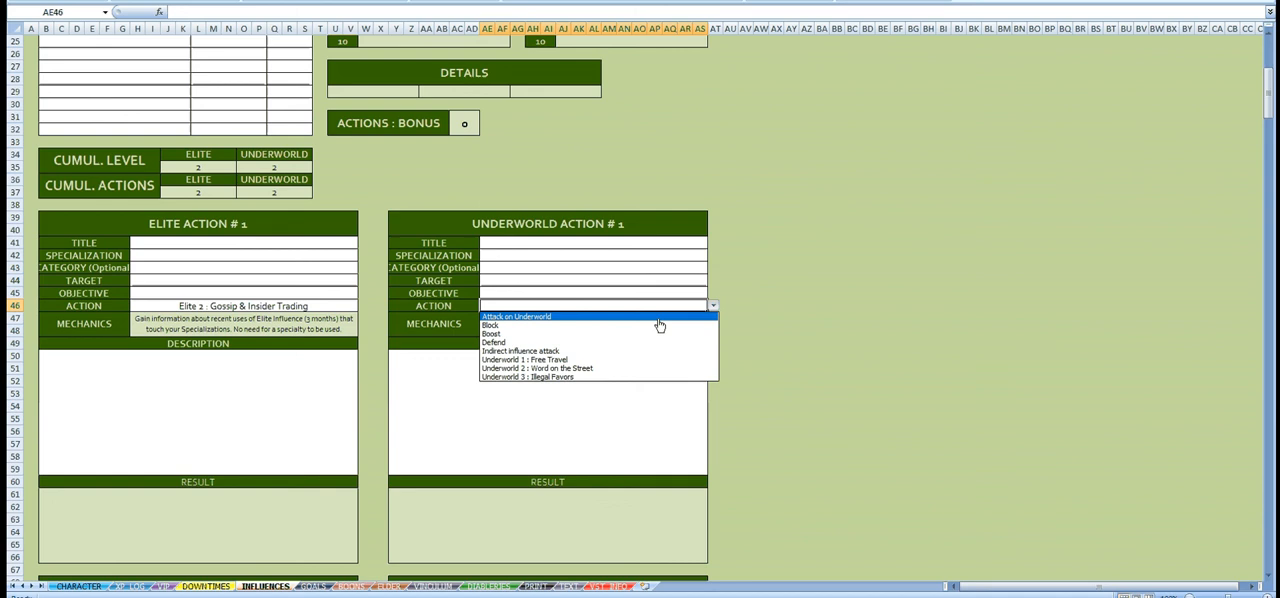
{"action": "left_click", "coordinate": [541, 367]}
Step: Enter "Gossiping for the sake of it" as the title of Elite Action #1
{"action": "left_click", "coordinate": [344, 245]}
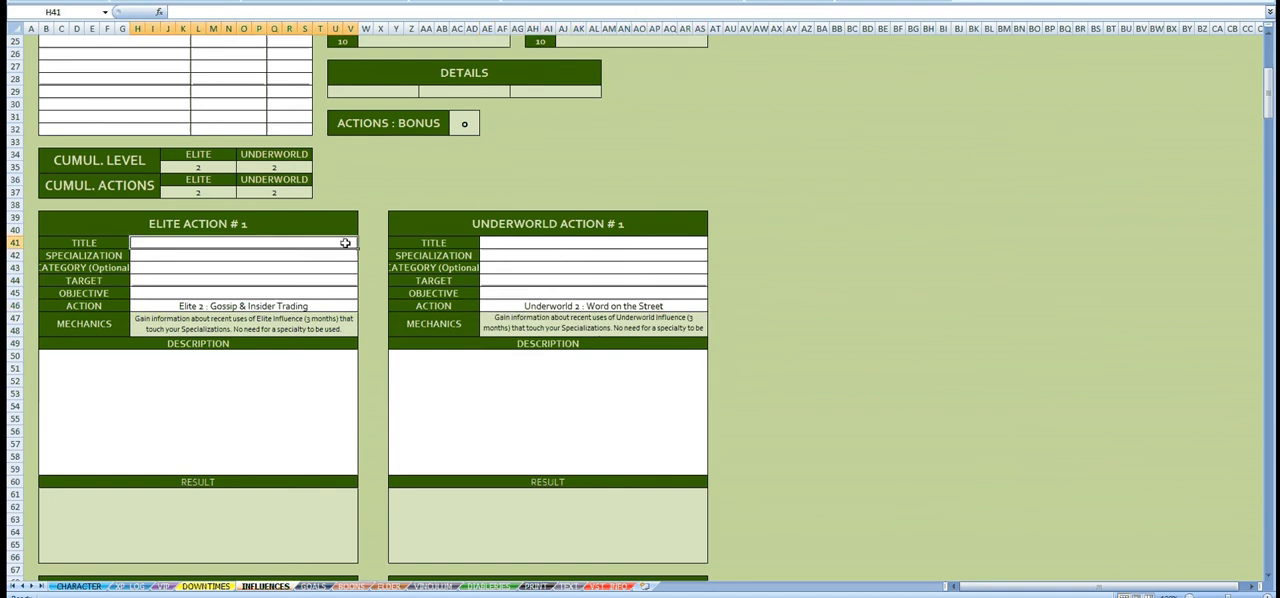
{"action": "type", "text": "Gossiping"}
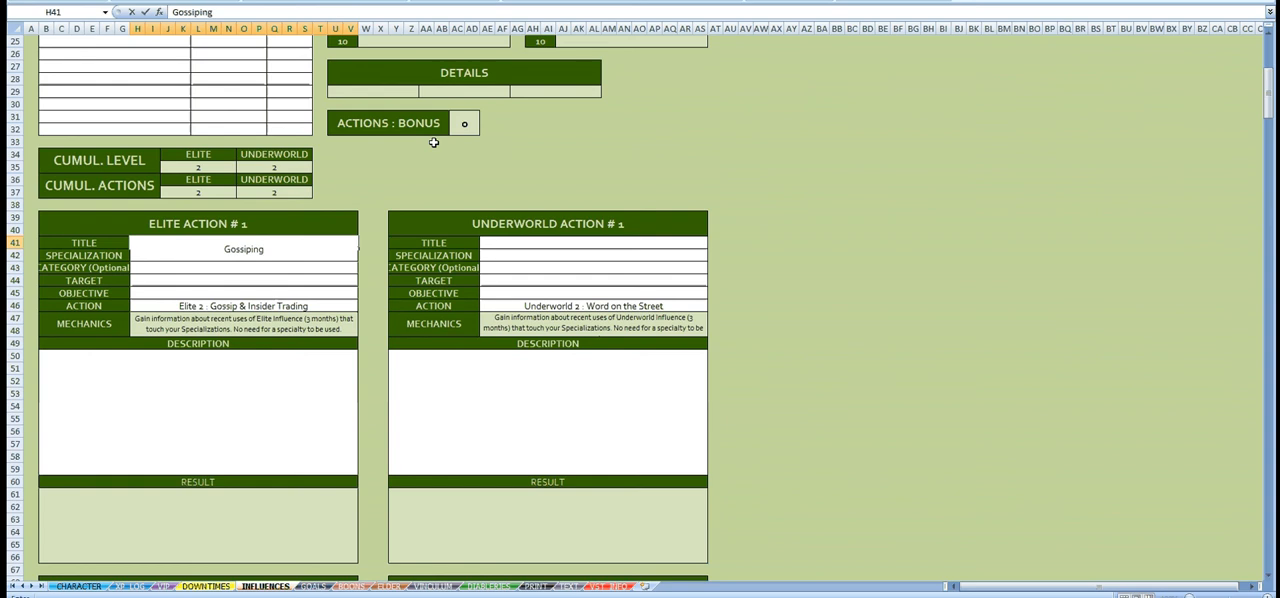
{"action": "type", "text": " for the sa"}
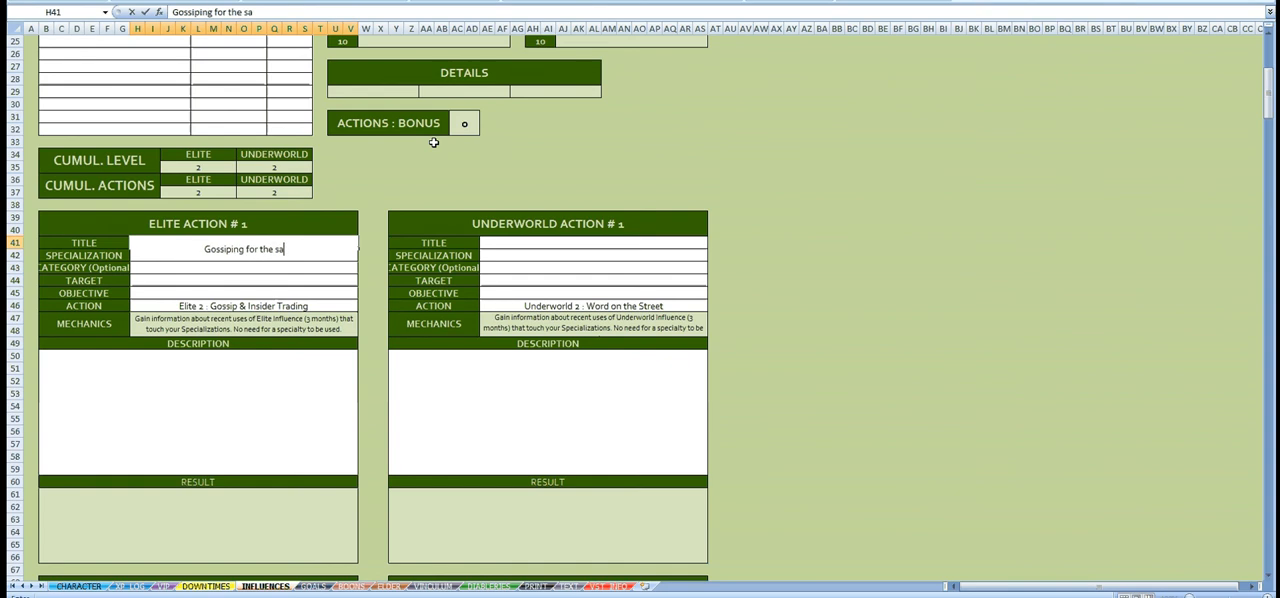
{"action": "type", "text": "ke of it"}
{"action": "key", "text": "Return"}
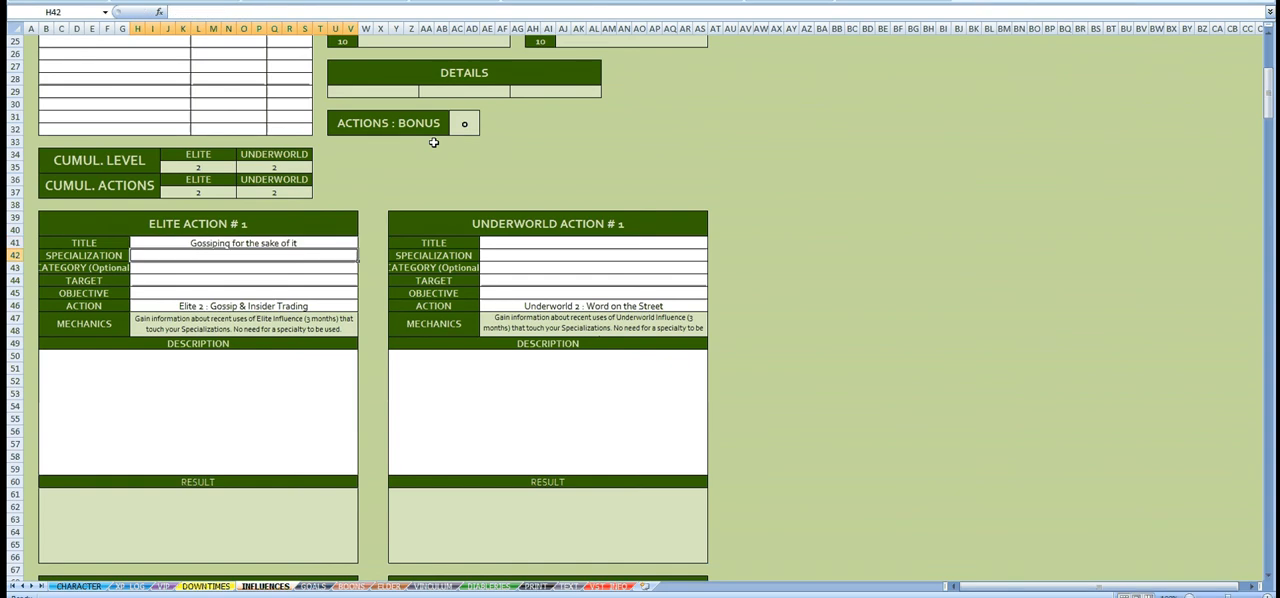
Step: Copy the Elite Action #1 title text into the title of Underworld Action #1
{"action": "left_click", "coordinate": [235, 244]}
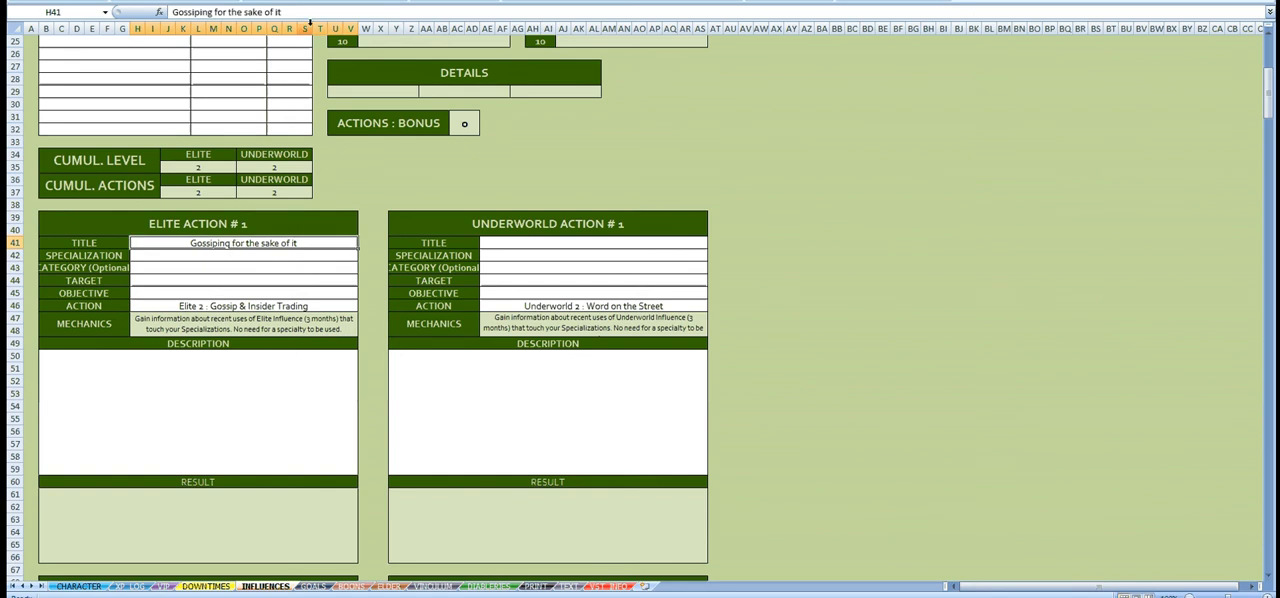
{"action": "left_click_drag", "start_coordinate": [290, 12], "coordinate": [140, 15]}
{"action": "key", "text": "ctrl+c"}
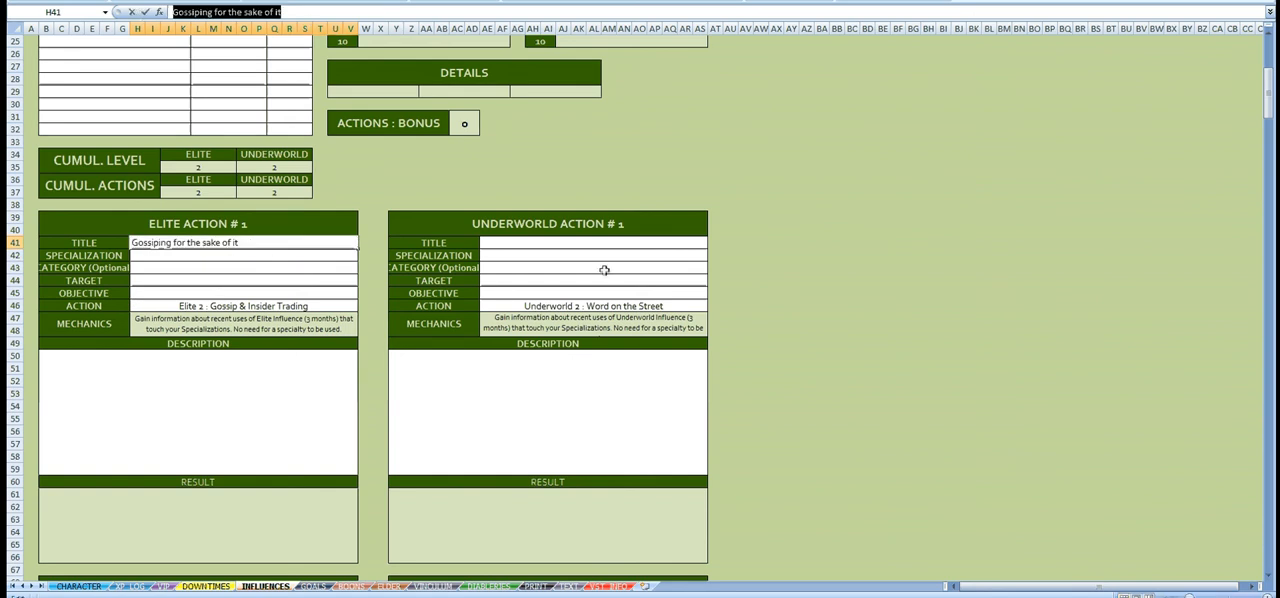
{"action": "key", "text": "Escape"}
{"action": "left_click", "coordinate": [640, 244]}
{"action": "left_click", "coordinate": [557, 11]}
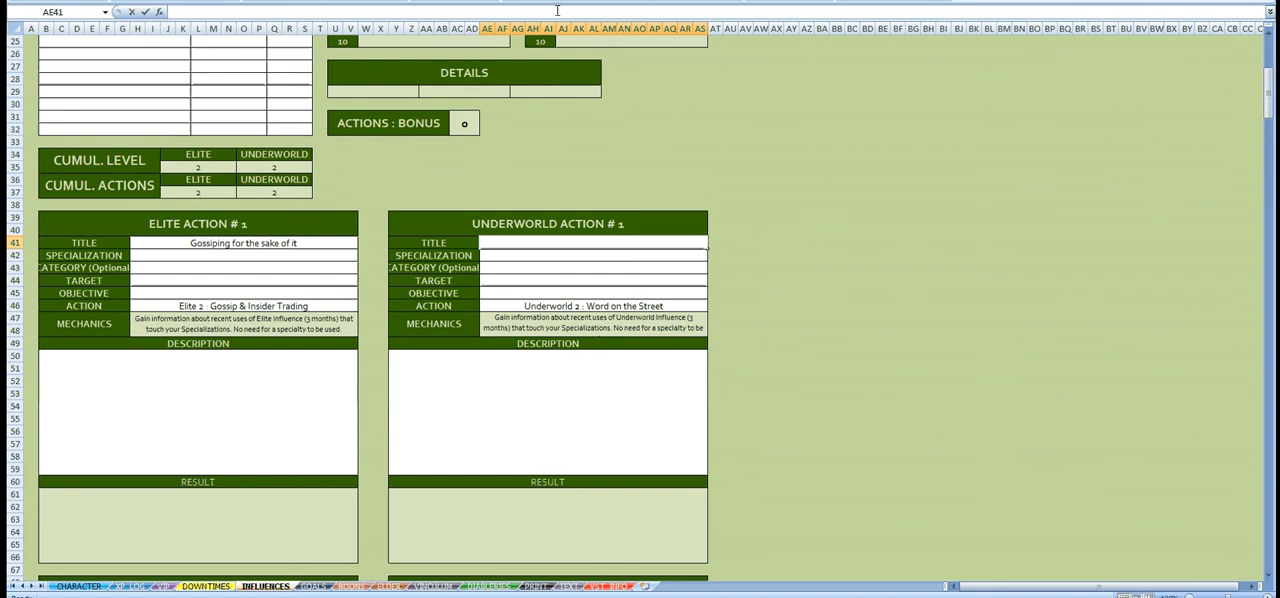
{"action": "key", "text": "ctrl+v"}
{"action": "key", "text": "Return"}
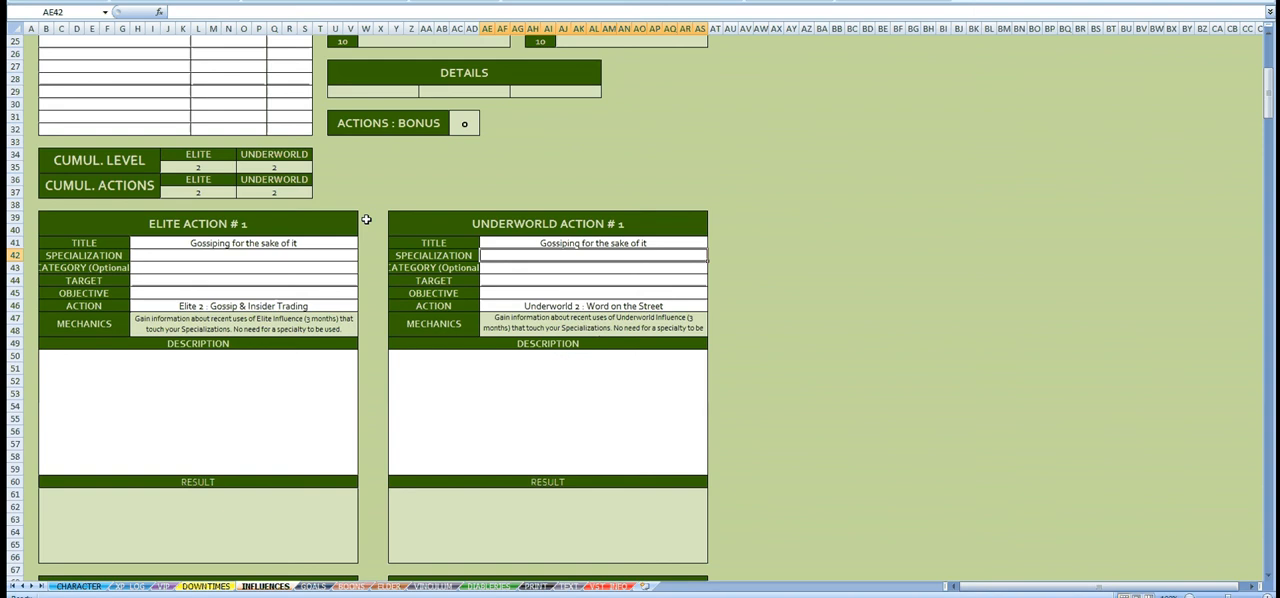
Step: Select the description area of Elite Action #1
{"action": "left_click", "coordinate": [226, 394]}
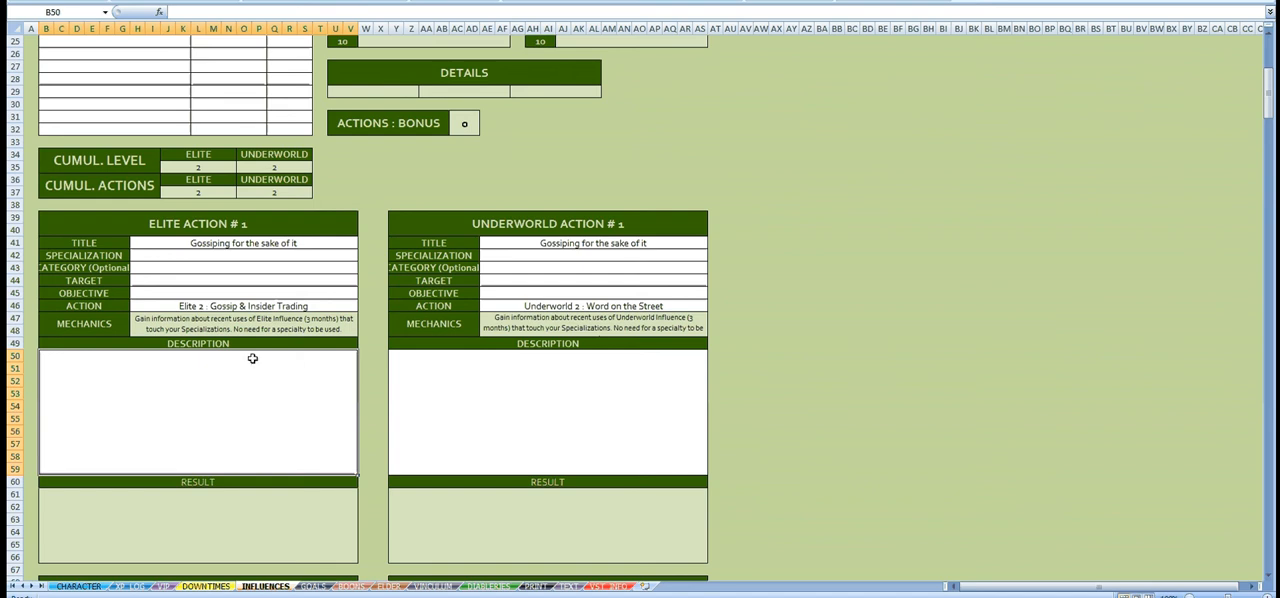
Step: Check the available action choices for Elite Action #2 and the character's listed Elite influence specializations
{"action": "left_click", "coordinate": [227, 257]}
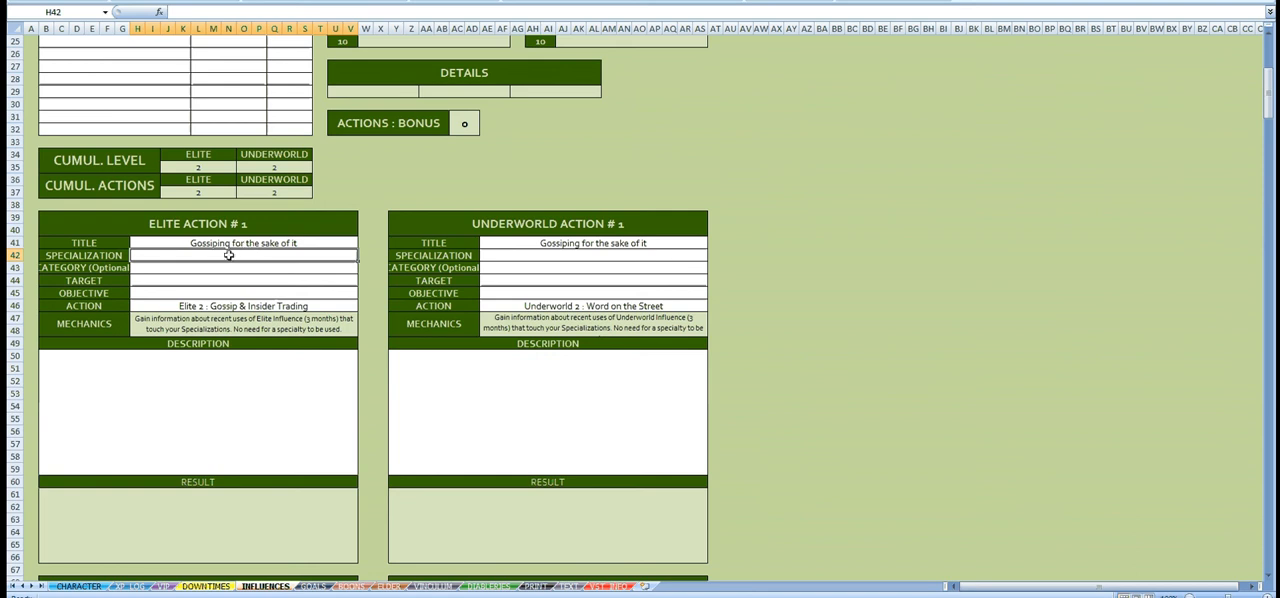
{"action": "left_click", "coordinate": [362, 322]}
{"action": "scroll", "coordinate": [360, 315], "scroll_direction": "down", "scroll_amount": 5}
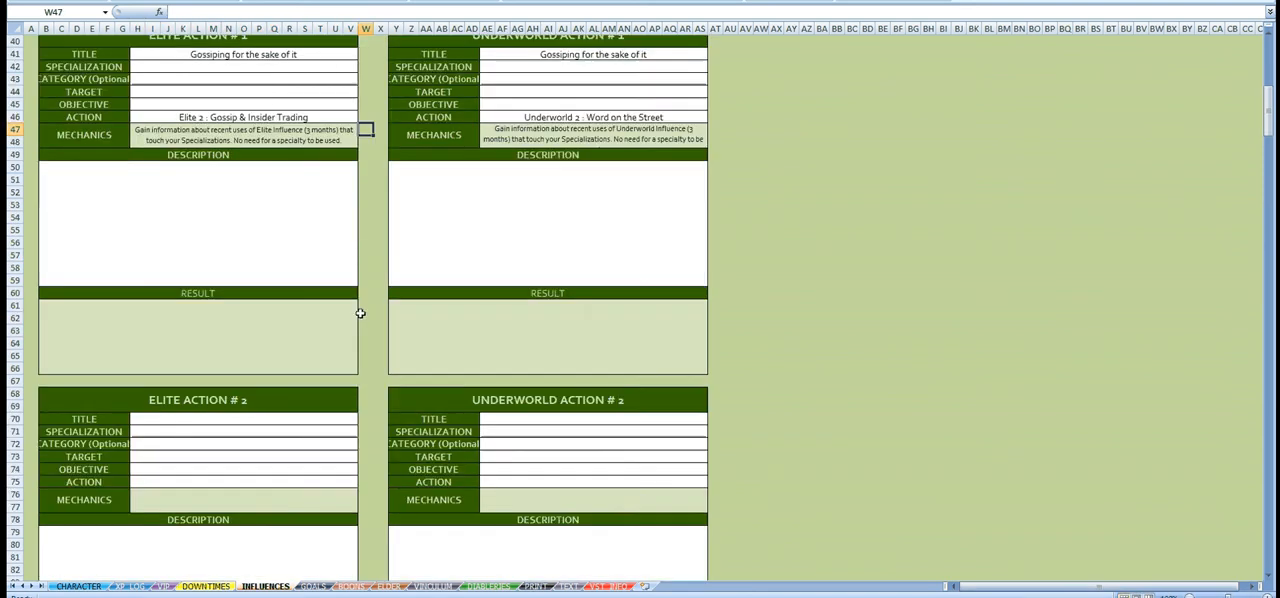
{"action": "scroll", "coordinate": [360, 313], "scroll_direction": "down", "scroll_amount": 6}
{"action": "left_click", "coordinate": [356, 256]}
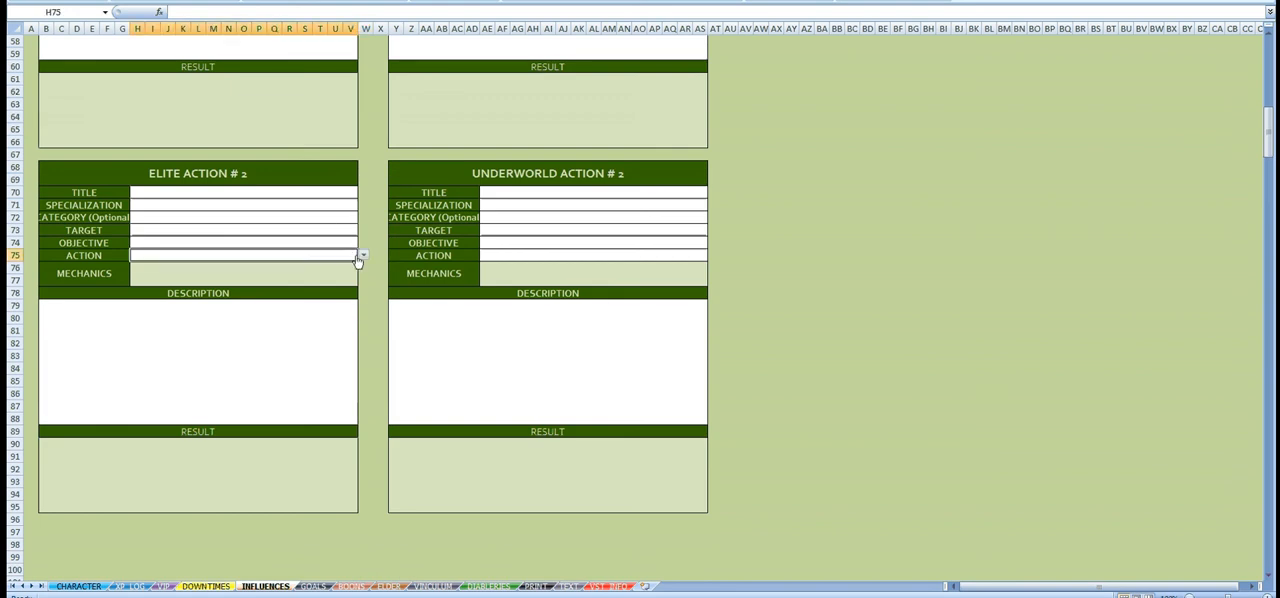
{"action": "left_click", "coordinate": [363, 256]}
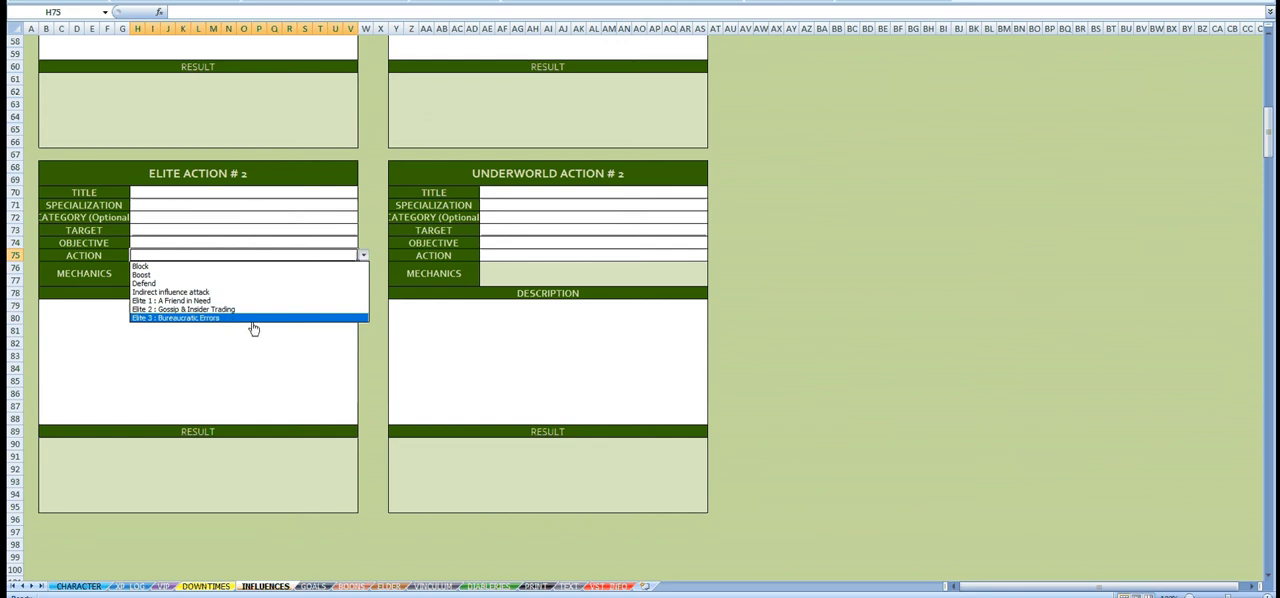
{"action": "left_click", "coordinate": [368, 203]}
{"action": "scroll", "coordinate": [369, 200], "scroll_direction": "up", "scroll_amount": 18}
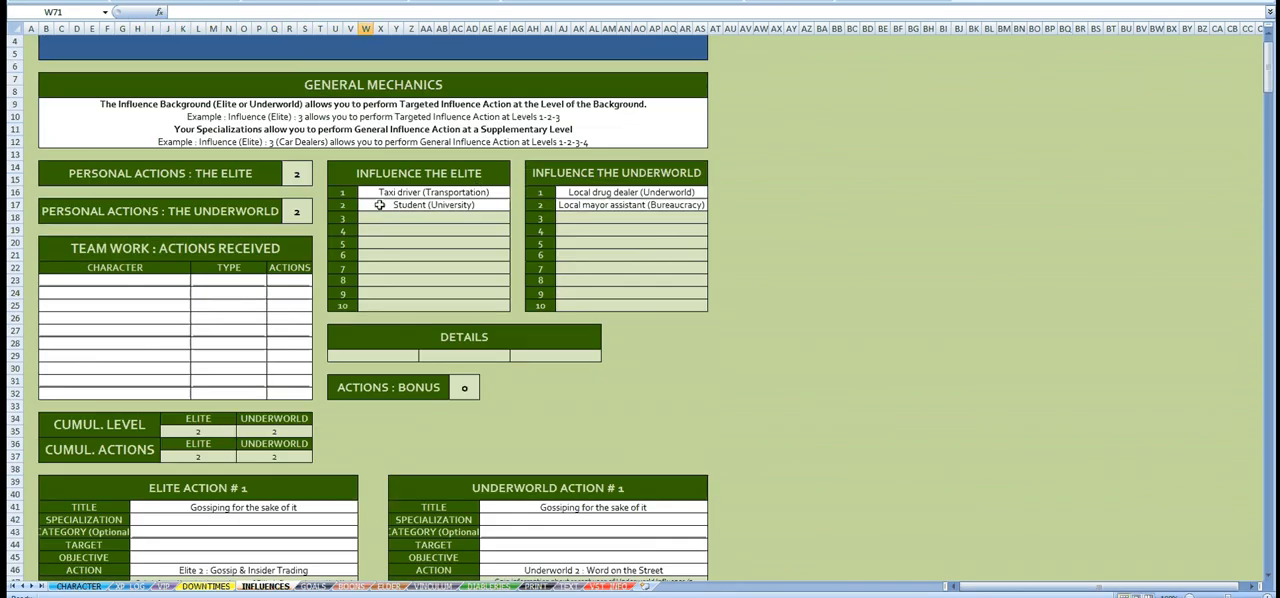
{"action": "left_click", "coordinate": [471, 193]}
{"action": "left_click", "coordinate": [446, 206]}
Step: Set the action of Elite Action #2 to "Elite 3 : Bureaucratic Errors"
{"action": "scroll", "coordinate": [366, 310], "scroll_direction": "down", "scroll_amount": 6}
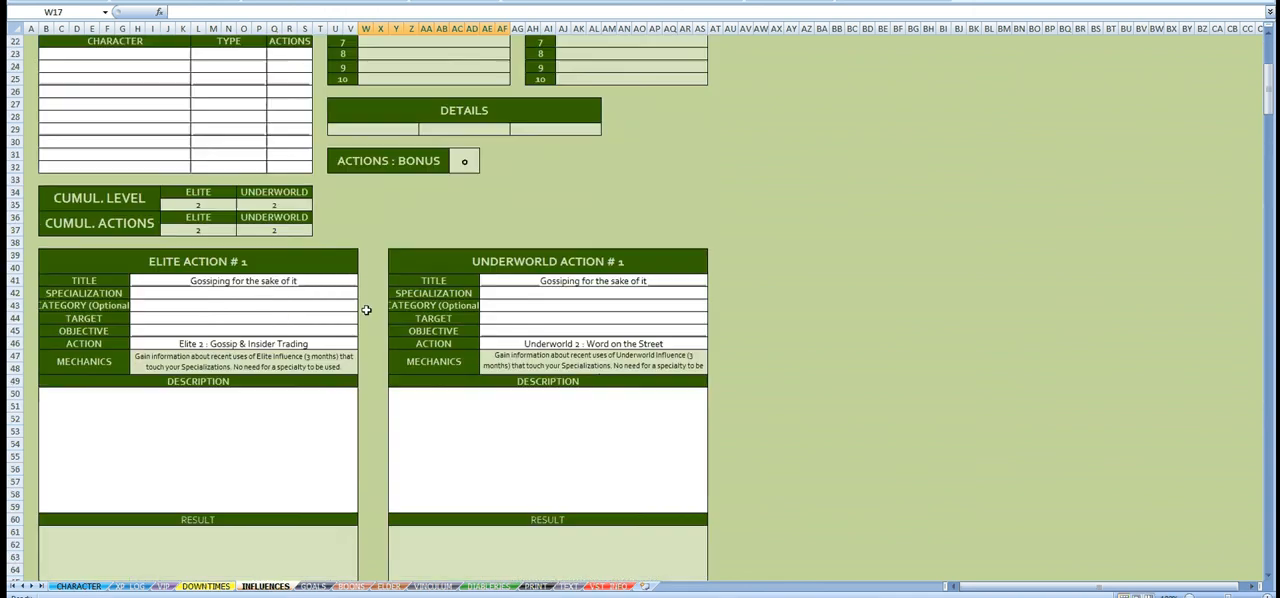
{"action": "scroll", "coordinate": [366, 310], "scroll_direction": "down", "scroll_amount": 13}
{"action": "left_click", "coordinate": [300, 218]}
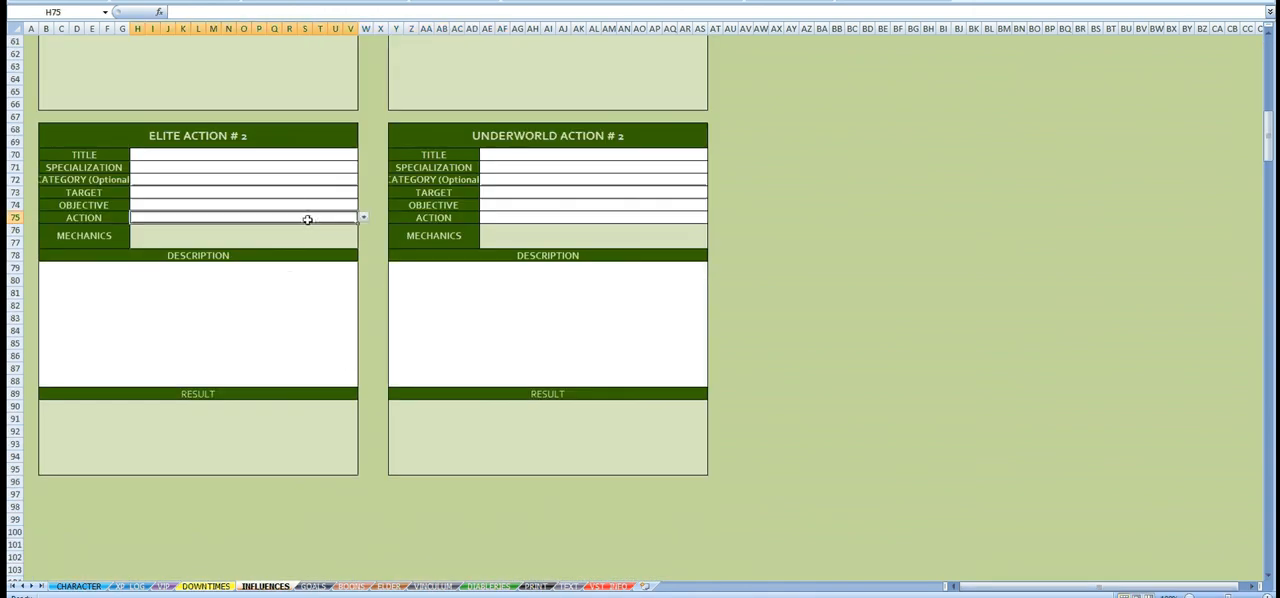
{"action": "left_click", "coordinate": [362, 218]}
{"action": "left_click", "coordinate": [223, 277]}
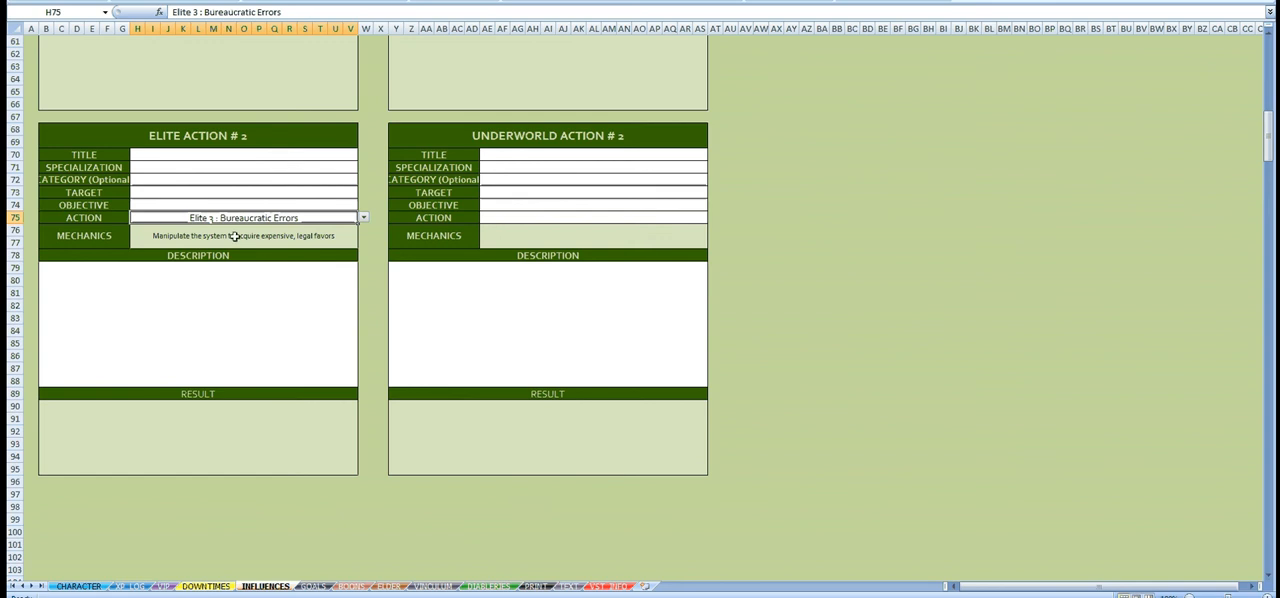
{"action": "left_click", "coordinate": [232, 237]}
Step: Enter "Find students who have failed their exams" as the title of Elite Action #2
{"action": "left_click", "coordinate": [322, 156]}
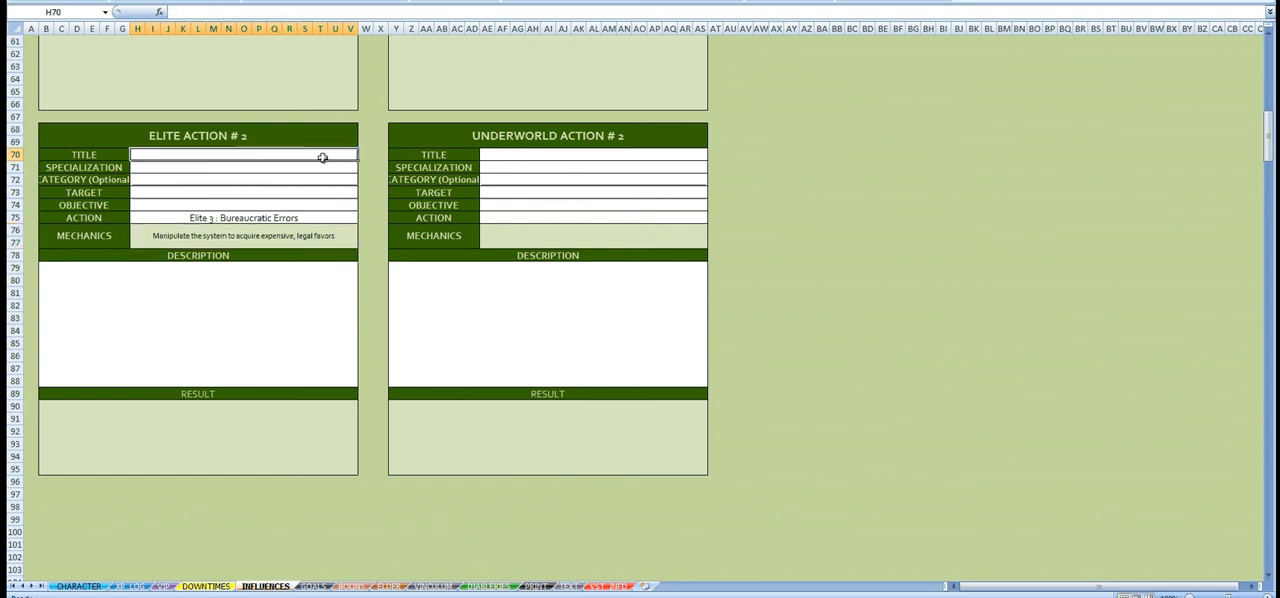
{"action": "type", "text": "Fi"}
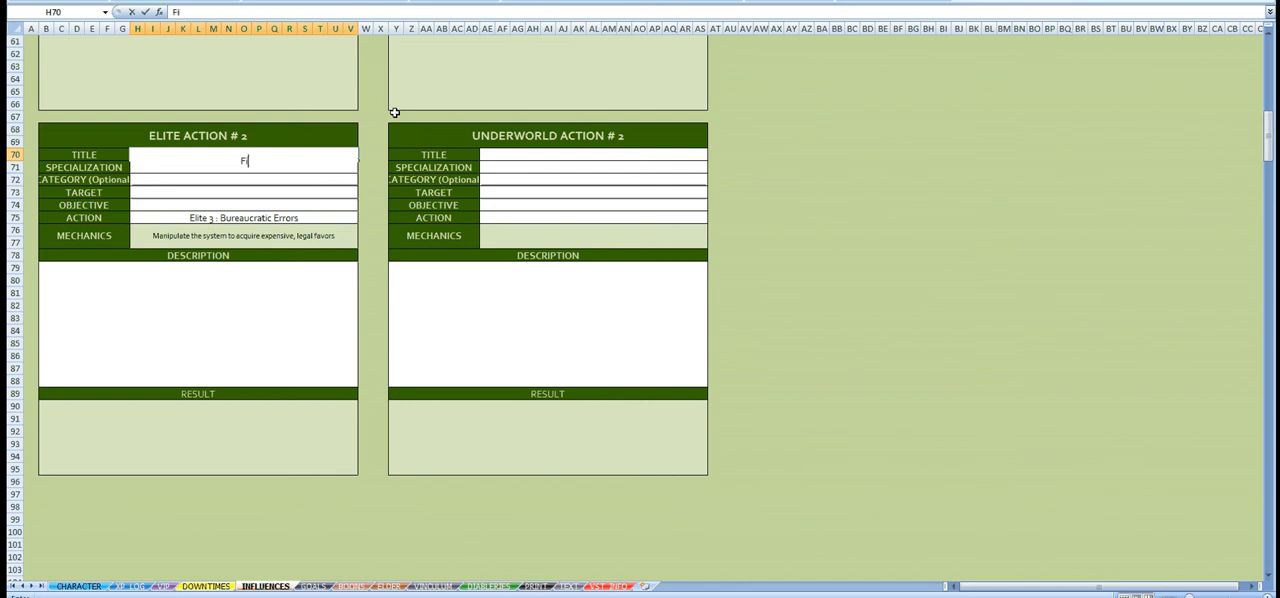
{"action": "type", "text": "nd students"}
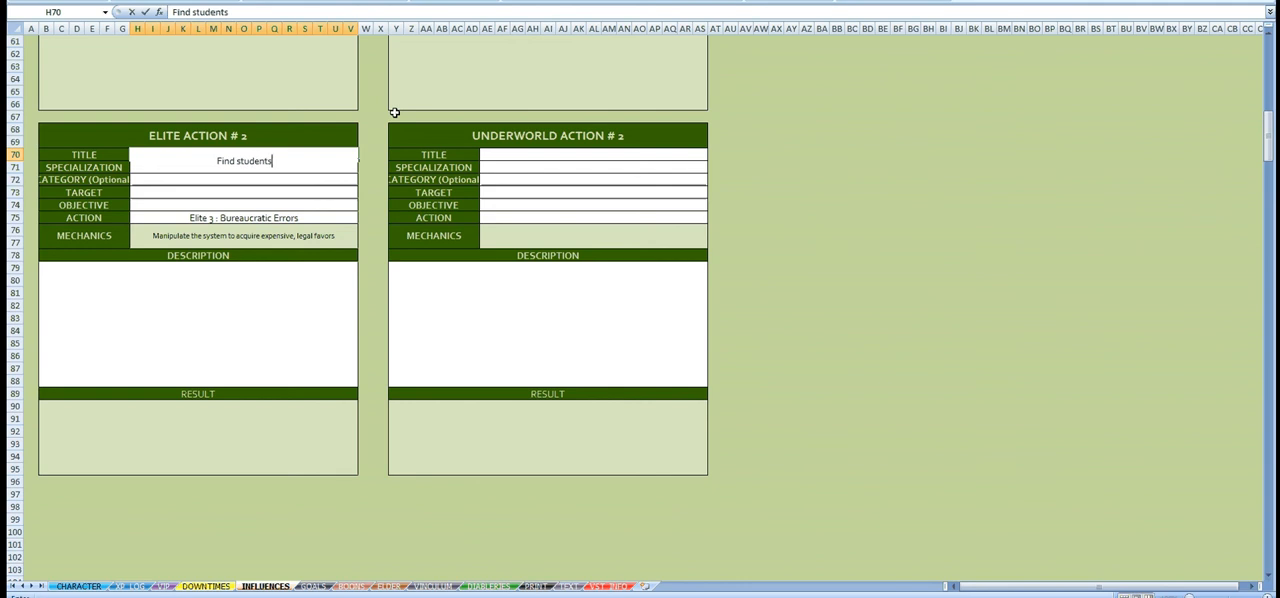
{"action": "type", "text": " who have fa"}
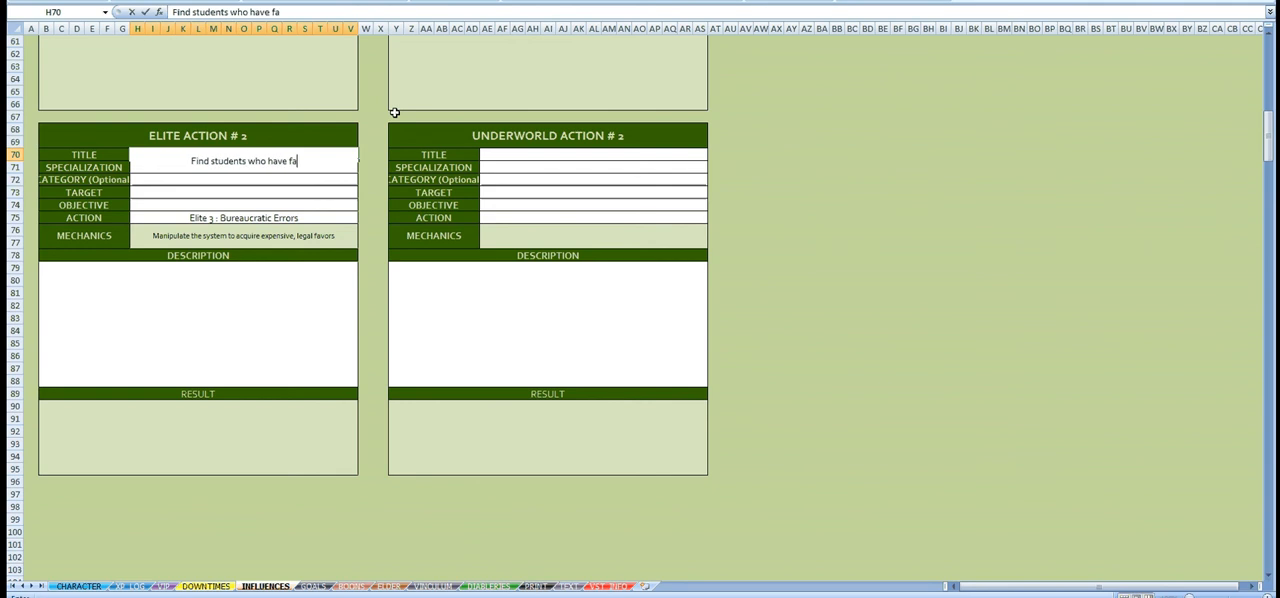
{"action": "type", "text": "iled tgh"}
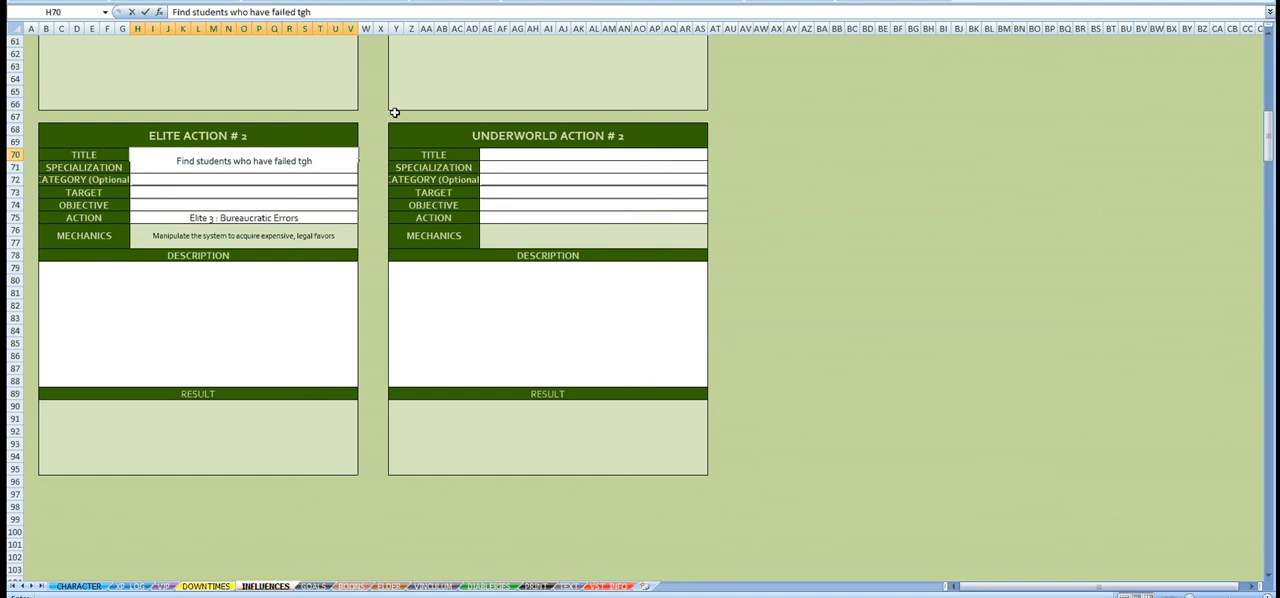
{"action": "key", "text": "BackSpace"}
{"action": "key", "text": "BackSpace"}
{"action": "type", "text": "heir"}
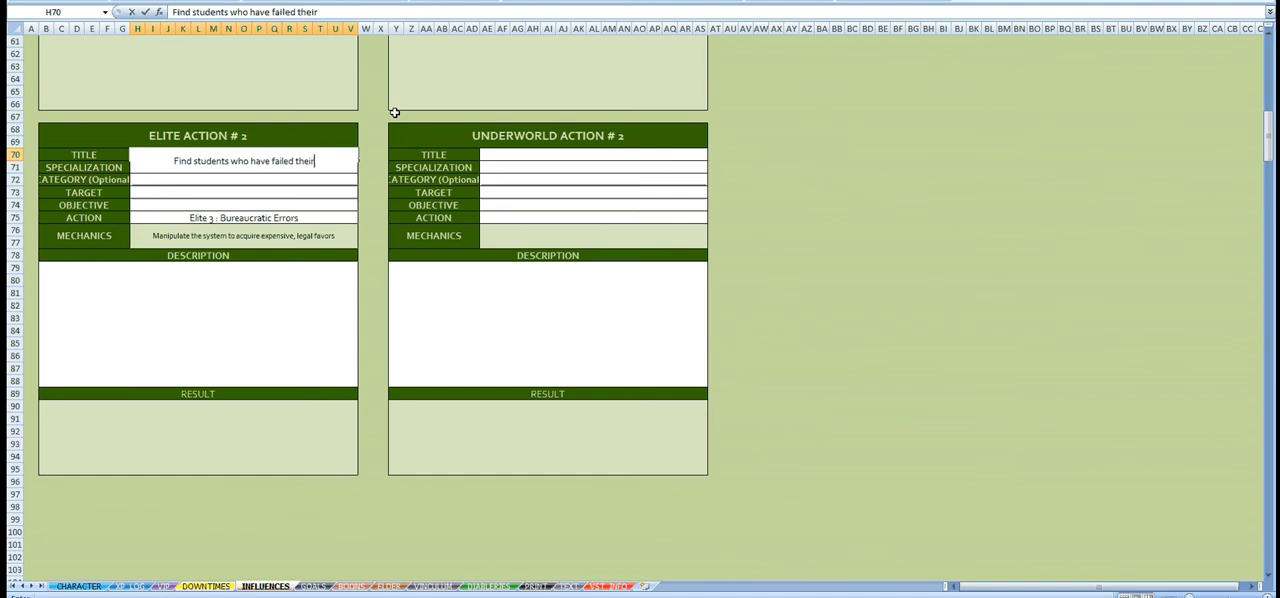
{"action": "type", "text": " exams"}
{"action": "key", "text": "Return"}
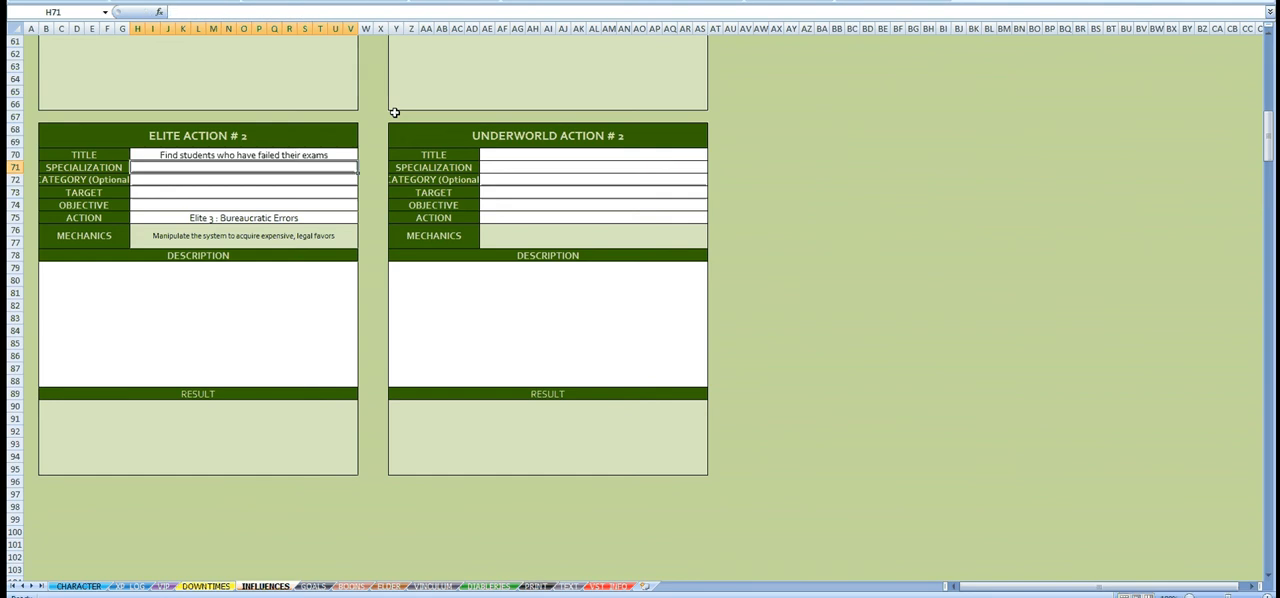
Step: Start the Elite Action #2 description with "As a way of raising my Herd, I want to meet with students who just"
{"action": "left_click", "coordinate": [285, 343]}
{"action": "type", "text": "As"}
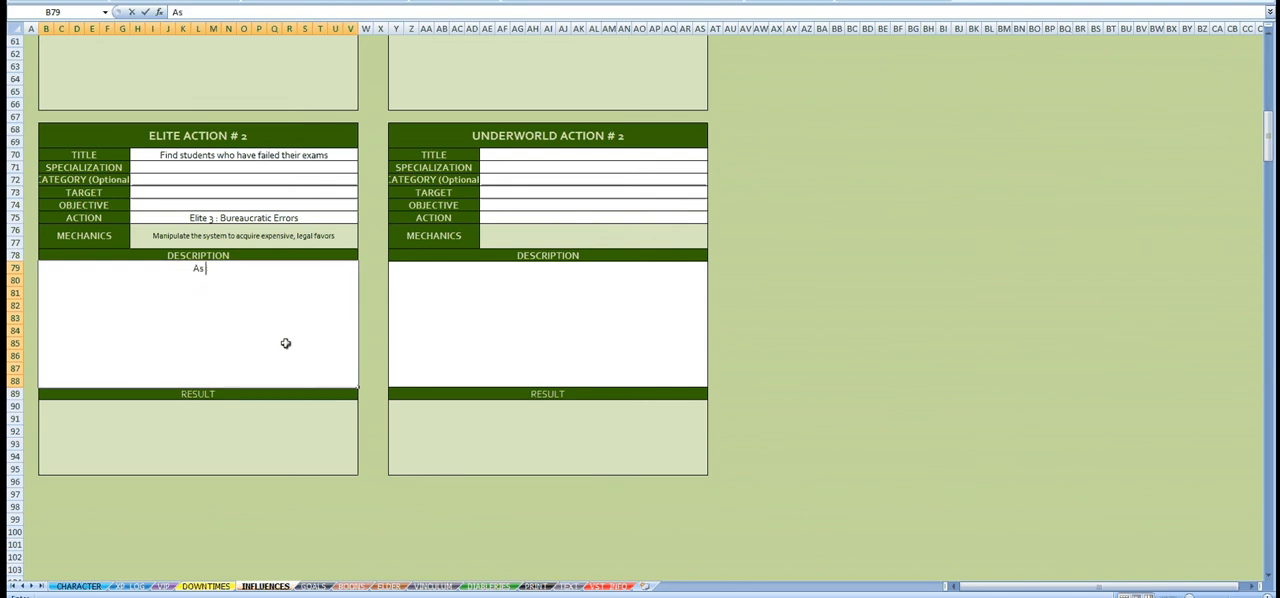
{"action": "type", "text": " a way of raising my "}
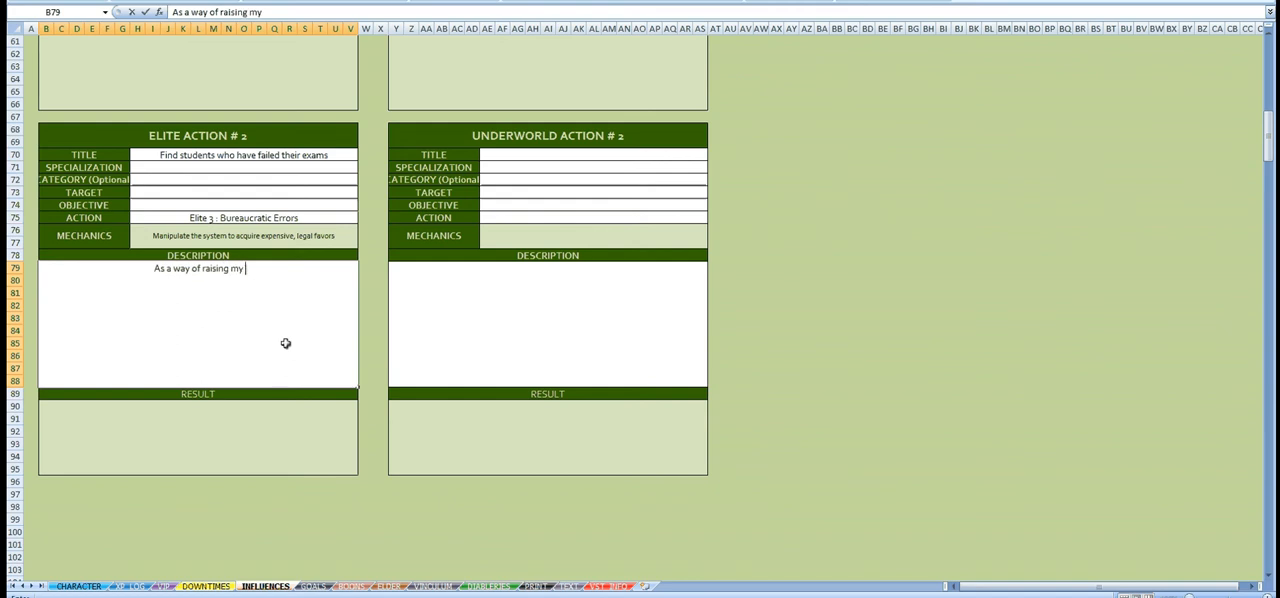
{"action": "type", "text": "Herd, "}
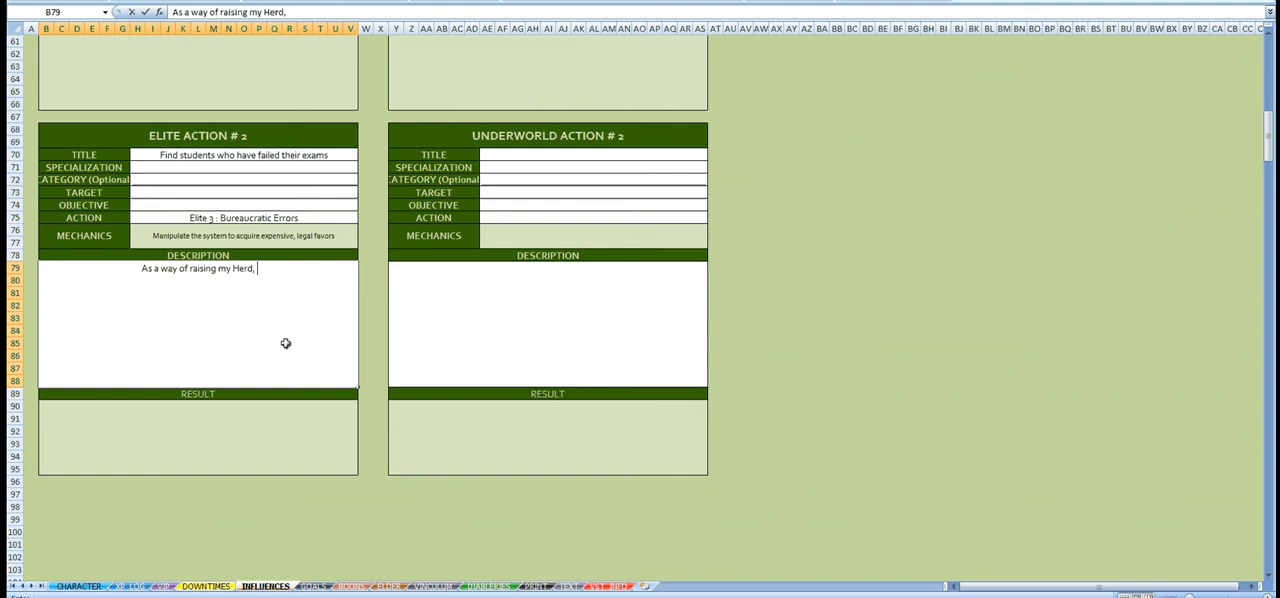
{"action": "type", "text": "I want to mee"}
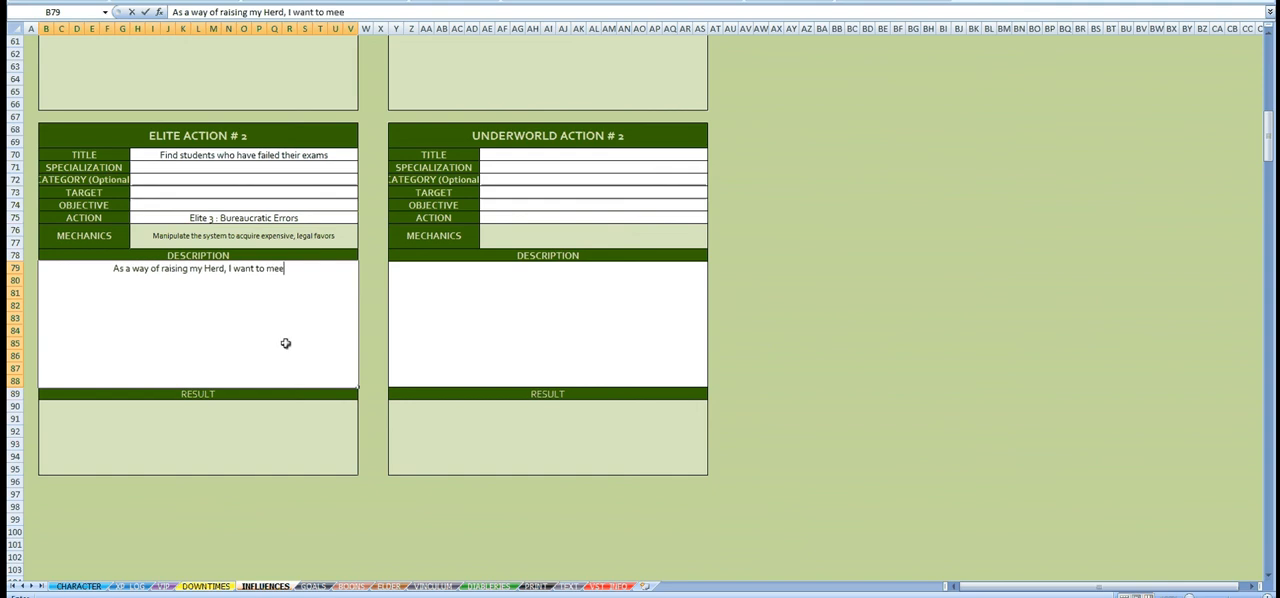
{"action": "type", "text": "t with stude"}
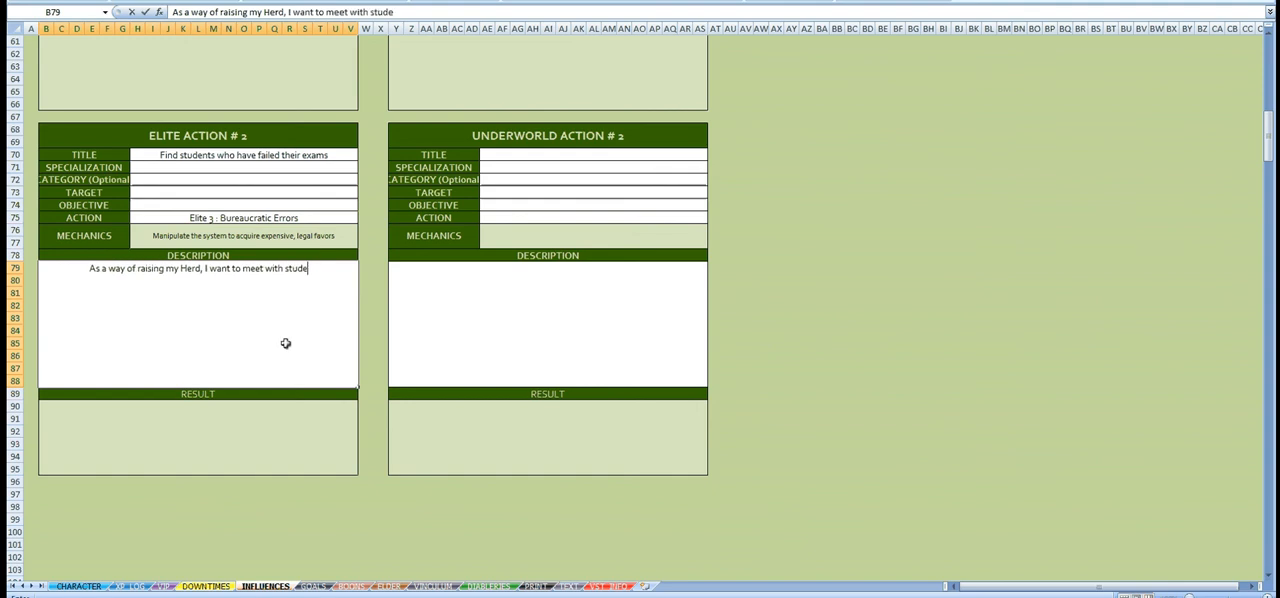
{"action": "type", "text": "nts who just"}
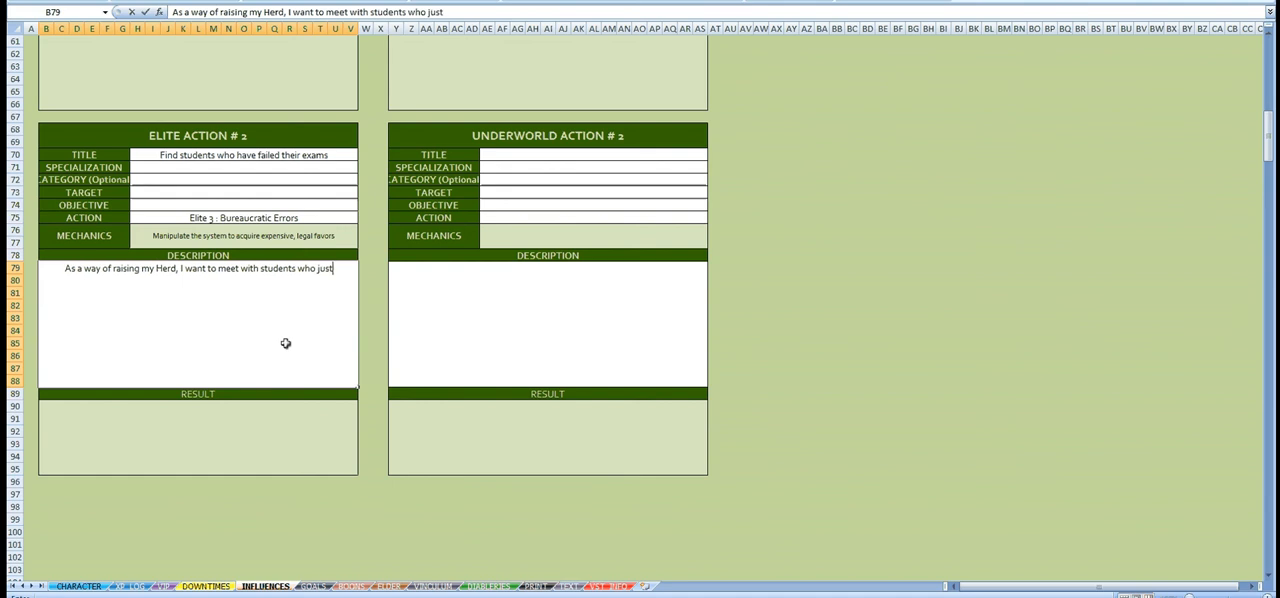
{"action": "type", "text": " failed a"}
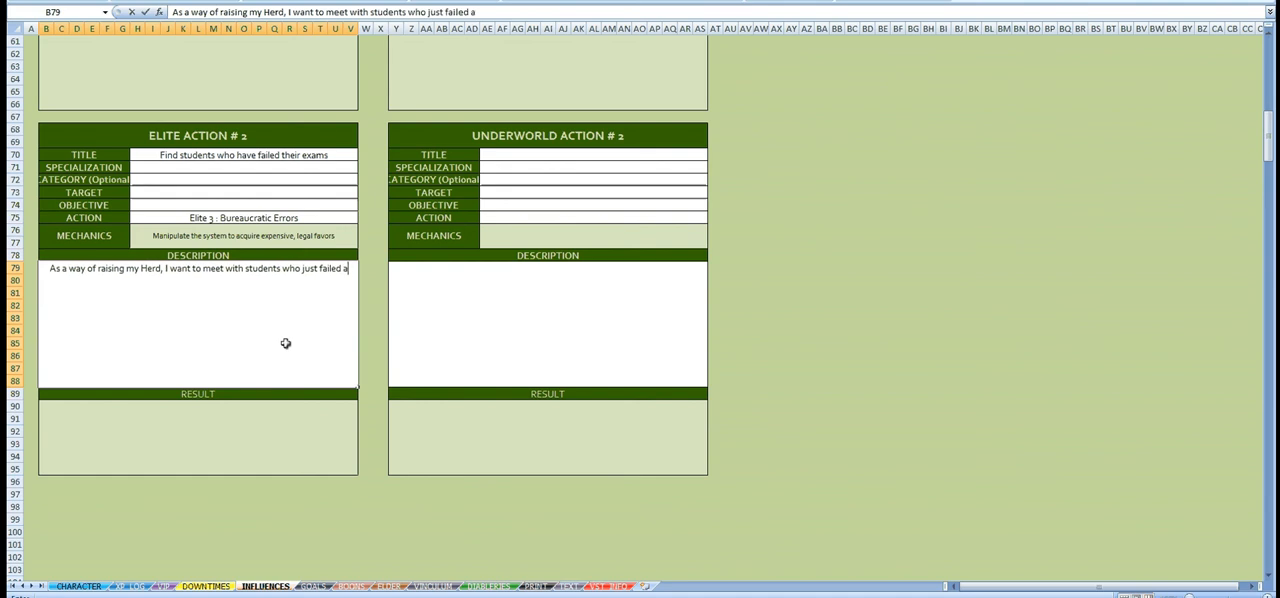
{"action": "type", "text": "s a way of pres"}
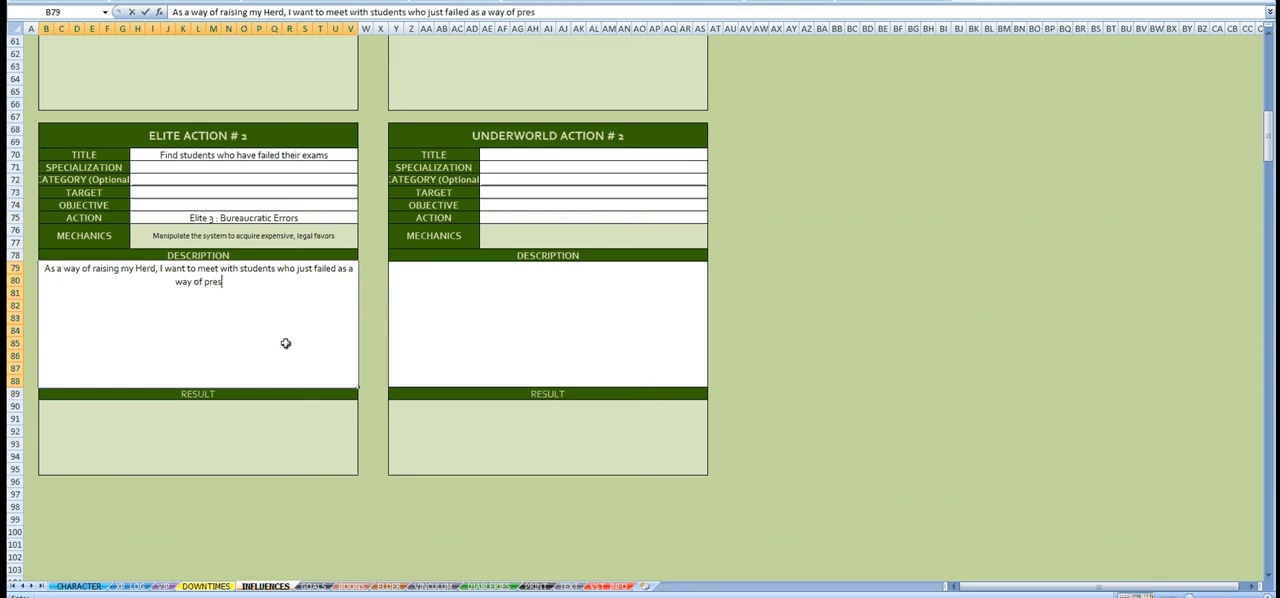
{"action": "type", "text": "enting mysel"}
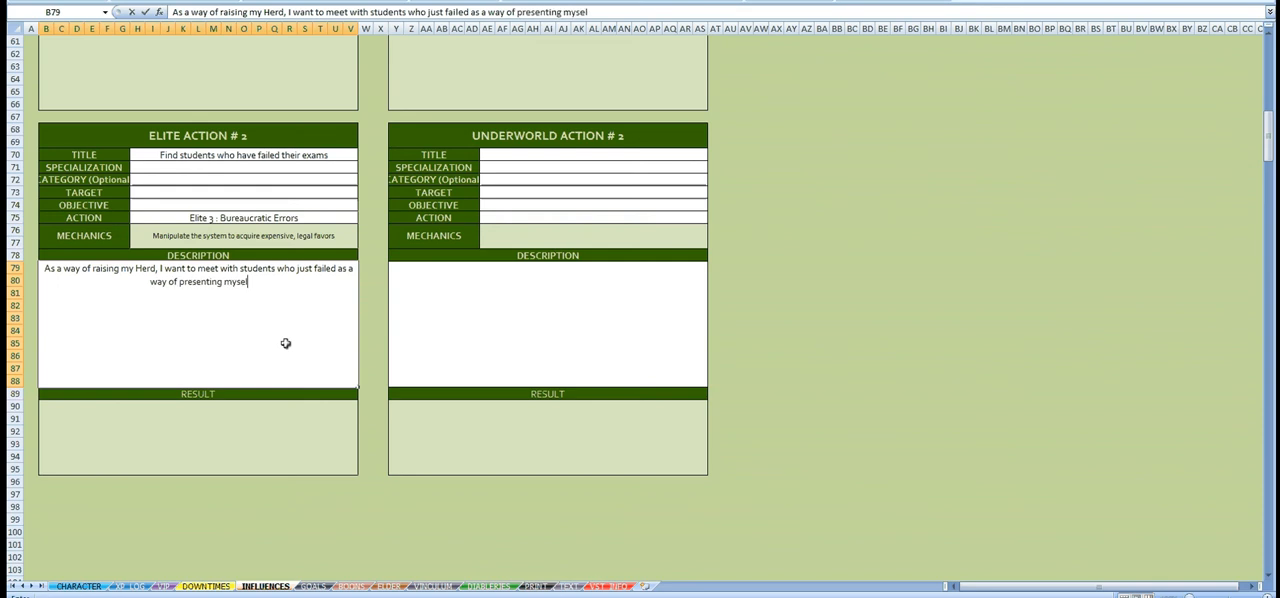
{"action": "type", "text": "f as a"}
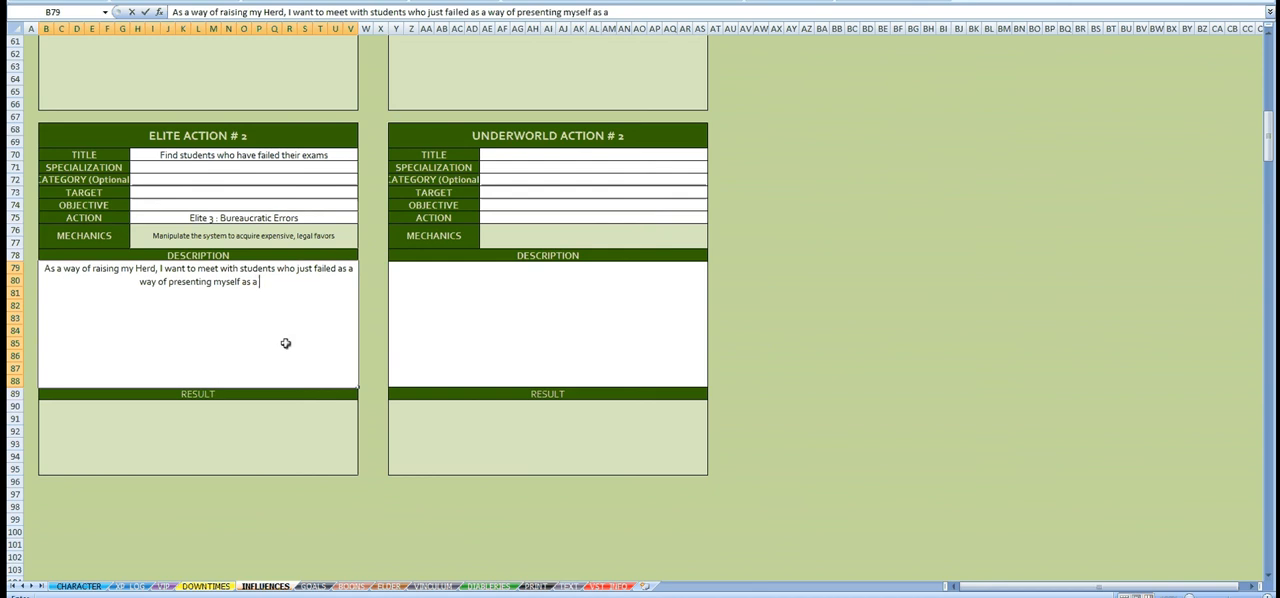
{"action": "type", "text": " nice frieend"}
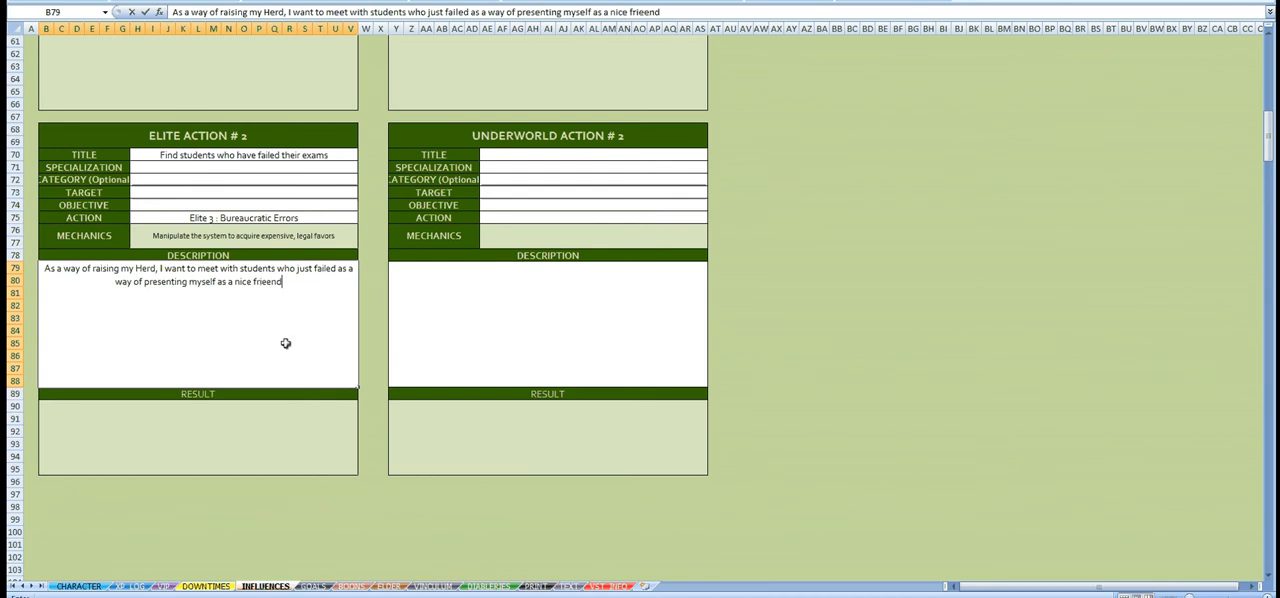
Step: Complete the Elite Action #2 description with "failed as a way of presenting myself as a nice friend who can keep their morale high."
{"action": "key", "text": "BackSpace"}
{"action": "key", "text": "BackSpace"}
{"action": "key", "text": "BackSpace"}
{"action": "type", "text": "nd who can"}
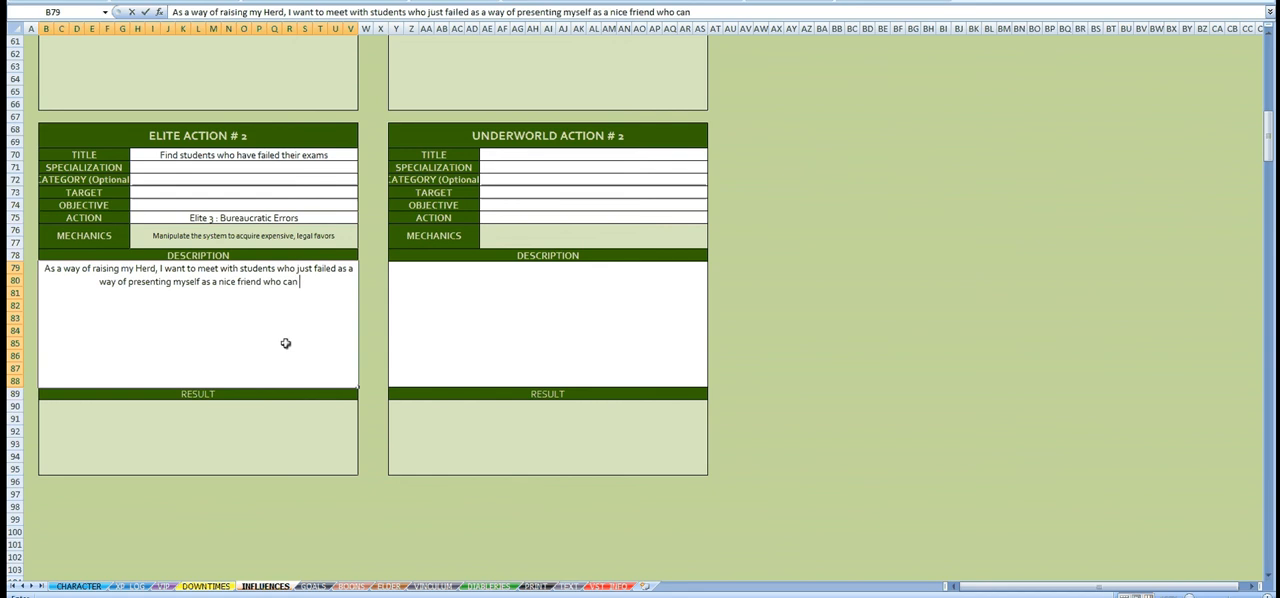
{"action": "type", "text": " keep th"}
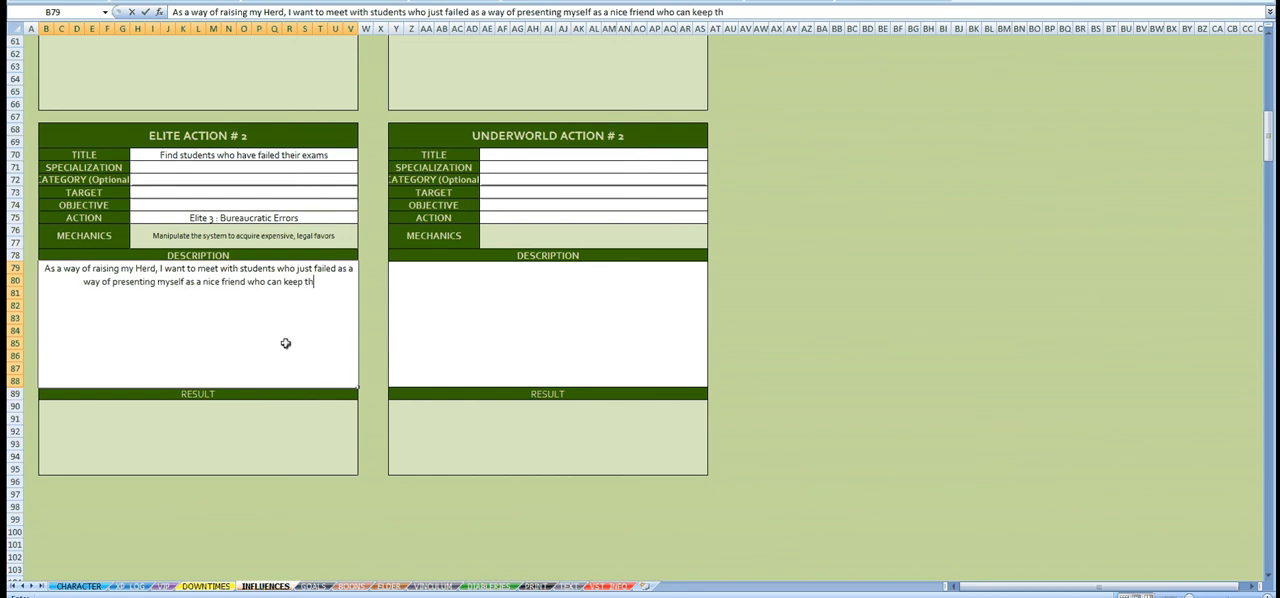
{"action": "type", "text": "eir morale hi"}
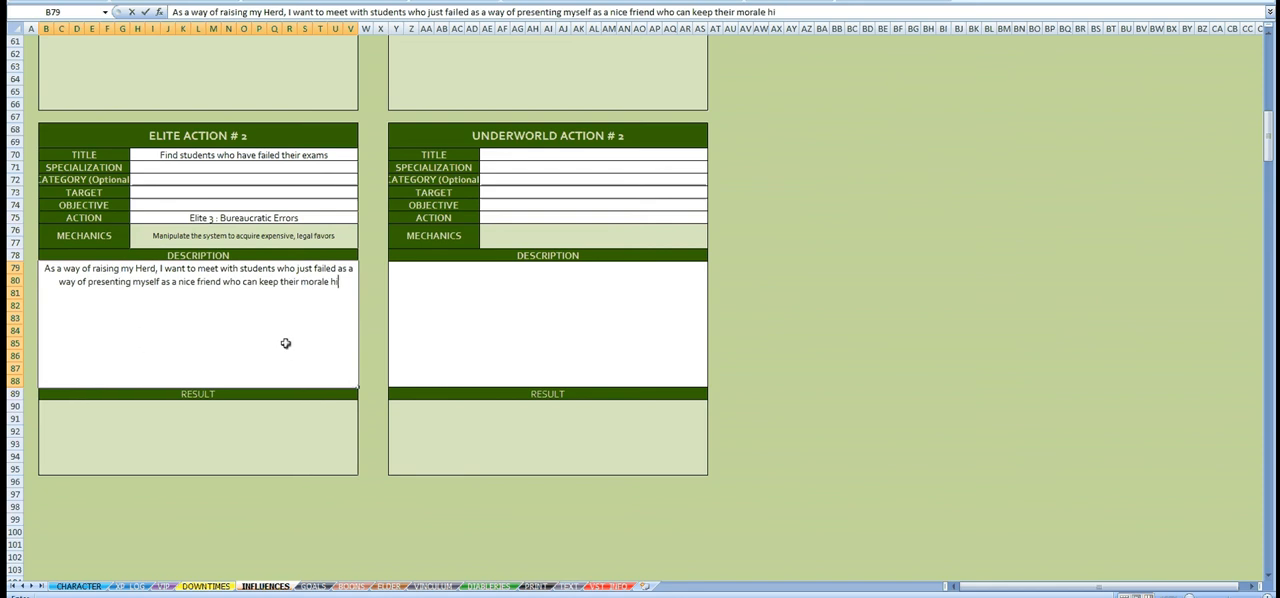
{"action": "type", "text": "gh."}
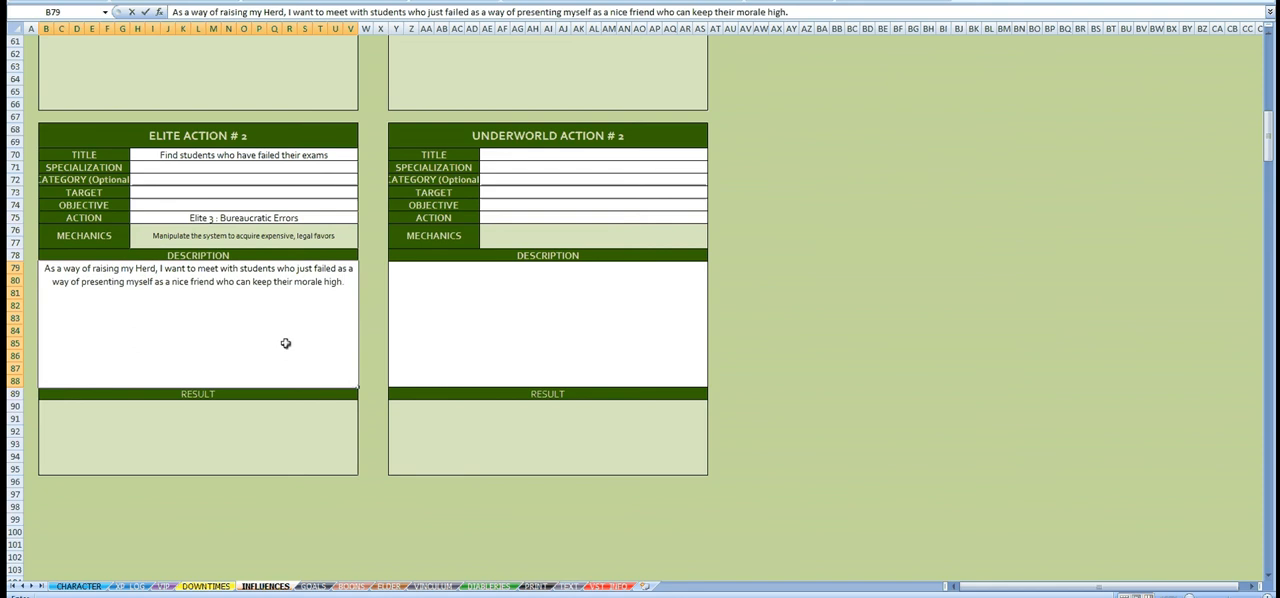
{"action": "key", "text": "Return"}
Step: Enter "Student (University)" as the specialization of Elite Action #2, matching the entry in the Elite influence list
{"action": "left_click", "coordinate": [340, 168]}
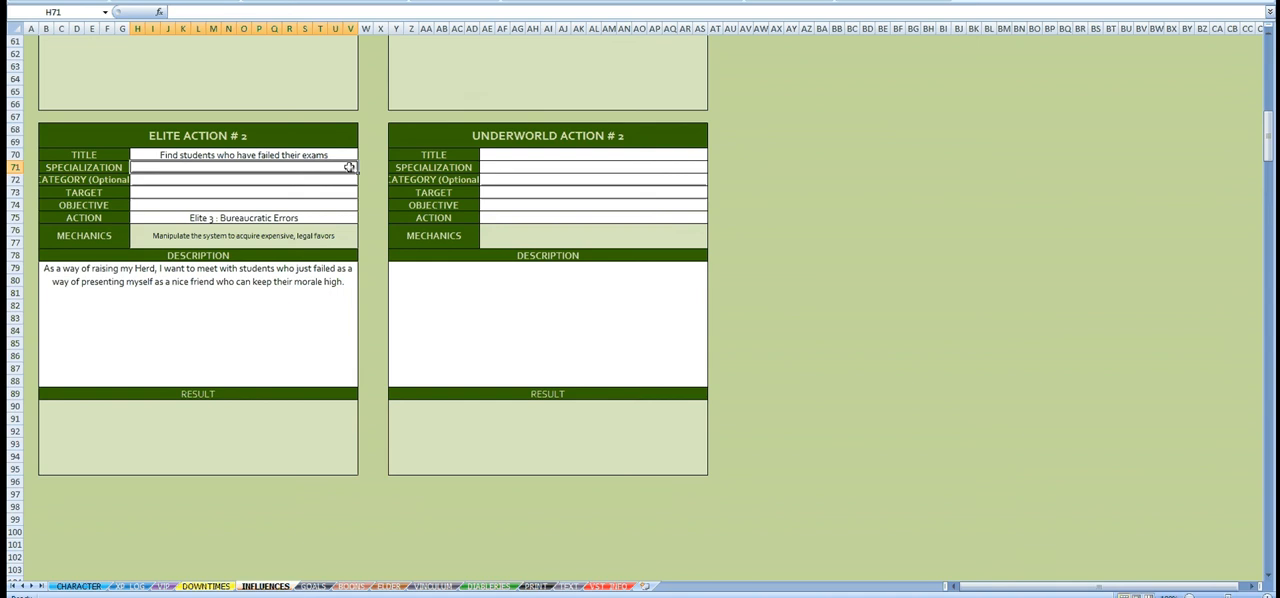
{"action": "scroll", "coordinate": [349, 167], "scroll_direction": "up", "scroll_amount": 20}
{"action": "scroll", "coordinate": [443, 206], "scroll_direction": "down", "scroll_amount": 7}
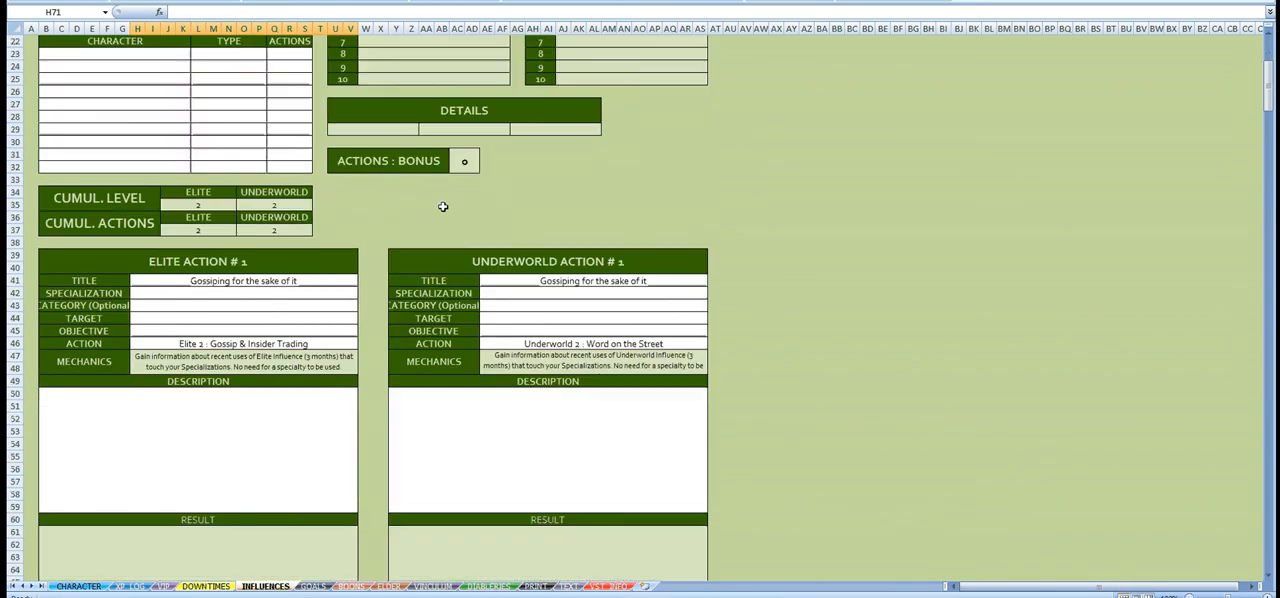
{"action": "scroll", "coordinate": [443, 206], "scroll_direction": "down", "scroll_amount": 12}
{"action": "type", "text": "S"}
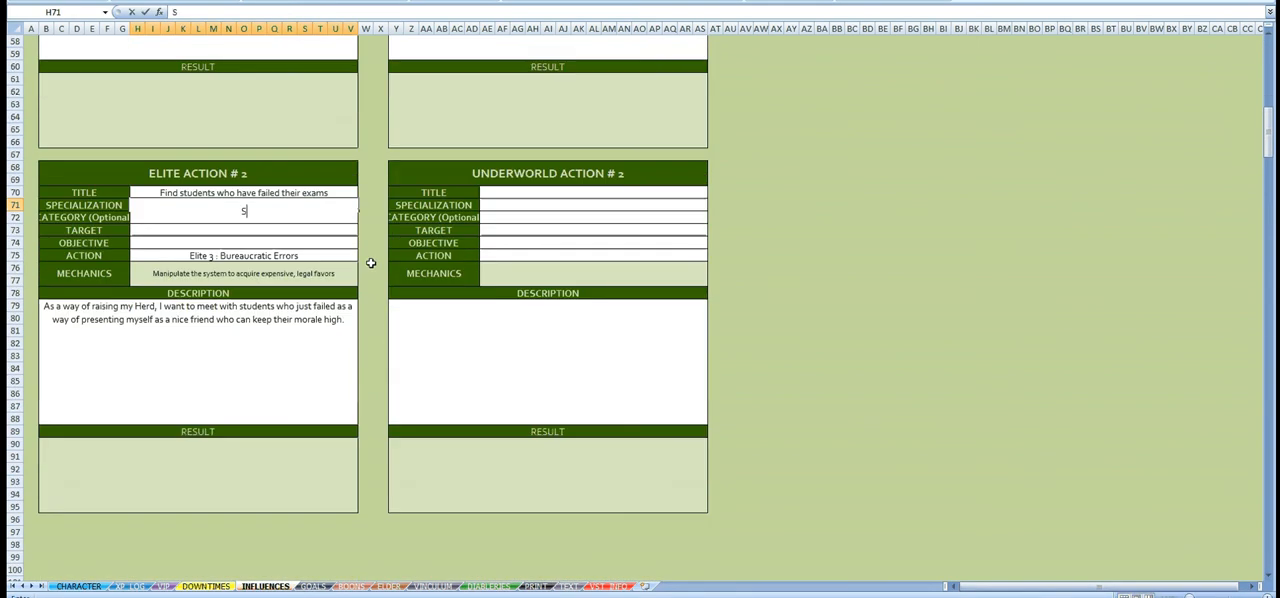
{"action": "type", "text": "tudent (University"}
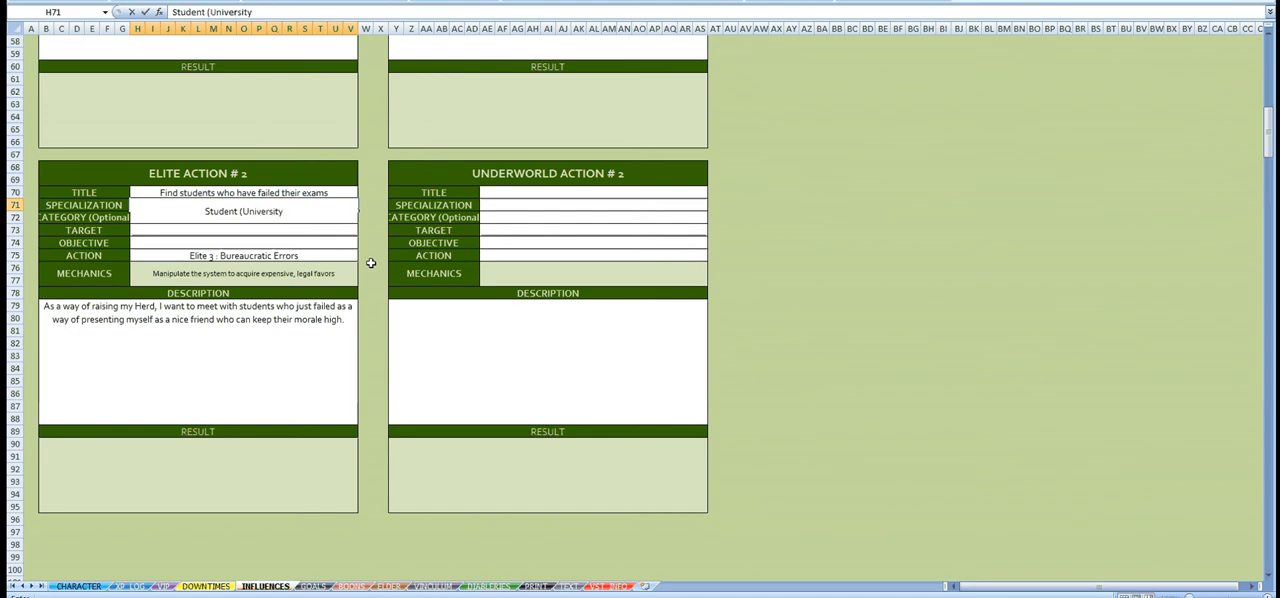
{"action": "type", "text": ")"}
{"action": "key", "text": "Return"}
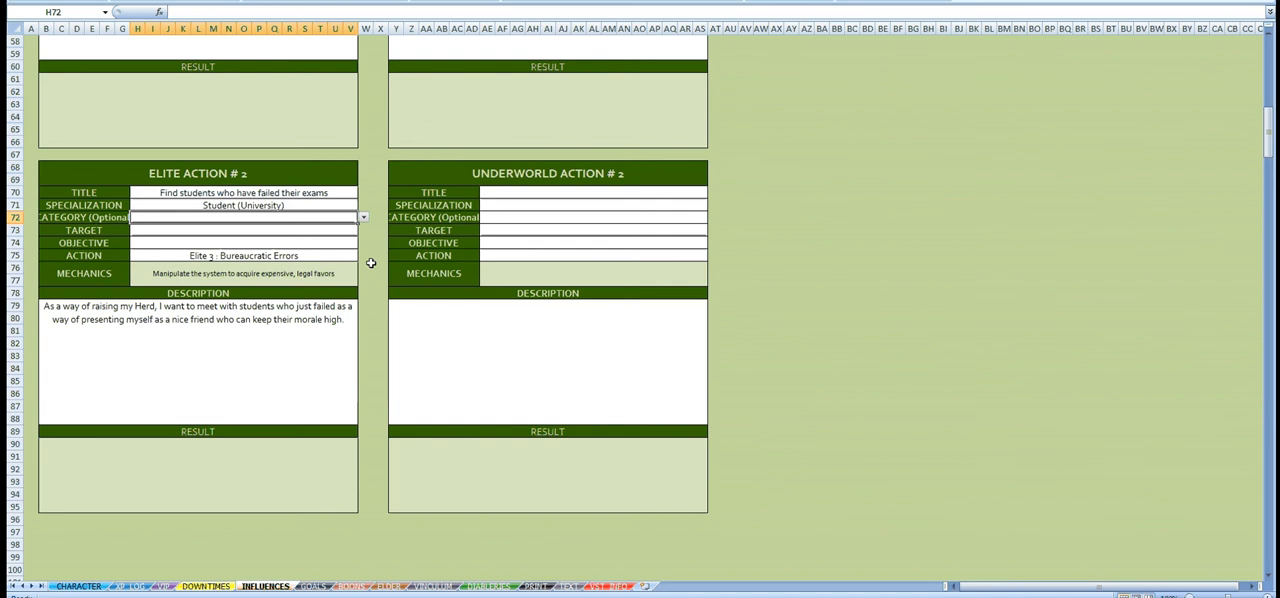
Step: Set the optional category of Elite Action #2 to University, matching its specialization
{"action": "left_click", "coordinate": [80, 219]}
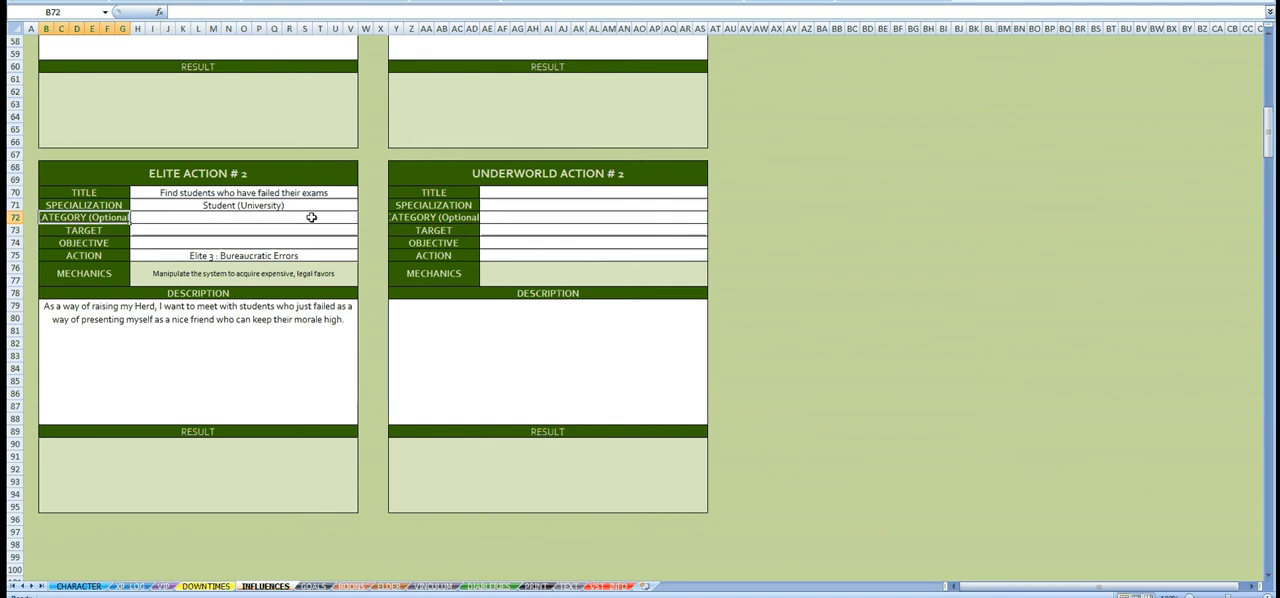
{"action": "left_click", "coordinate": [311, 217]}
{"action": "left_click", "coordinate": [277, 205]}
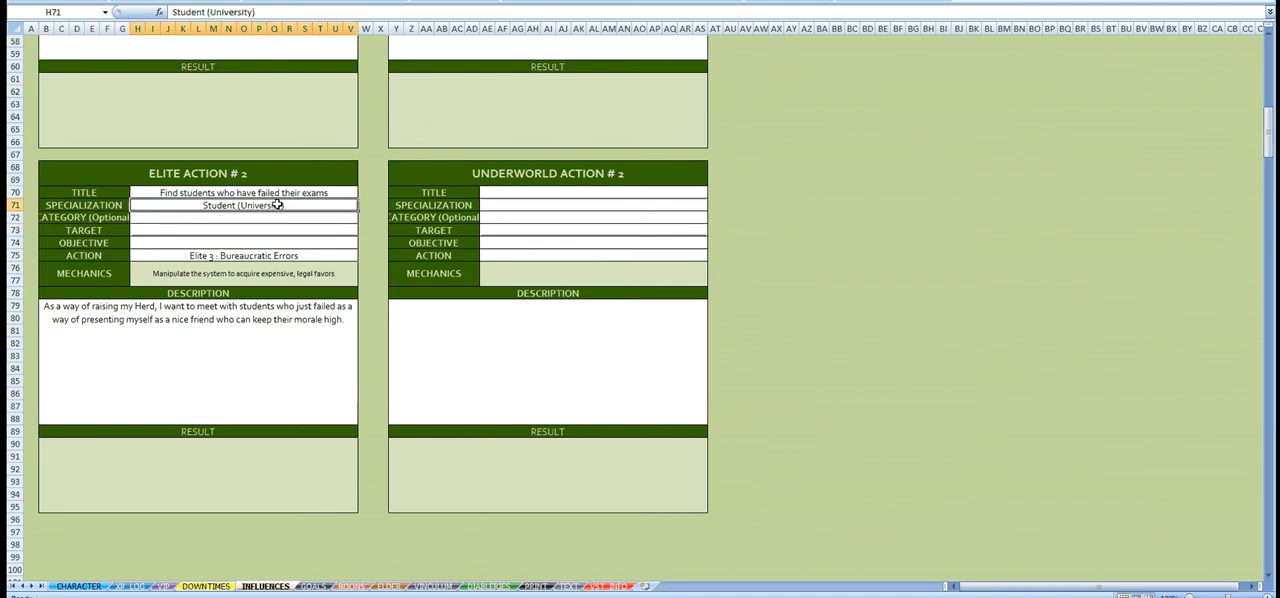
{"action": "left_click", "coordinate": [293, 217]}
{"action": "left_click", "coordinate": [363, 218]}
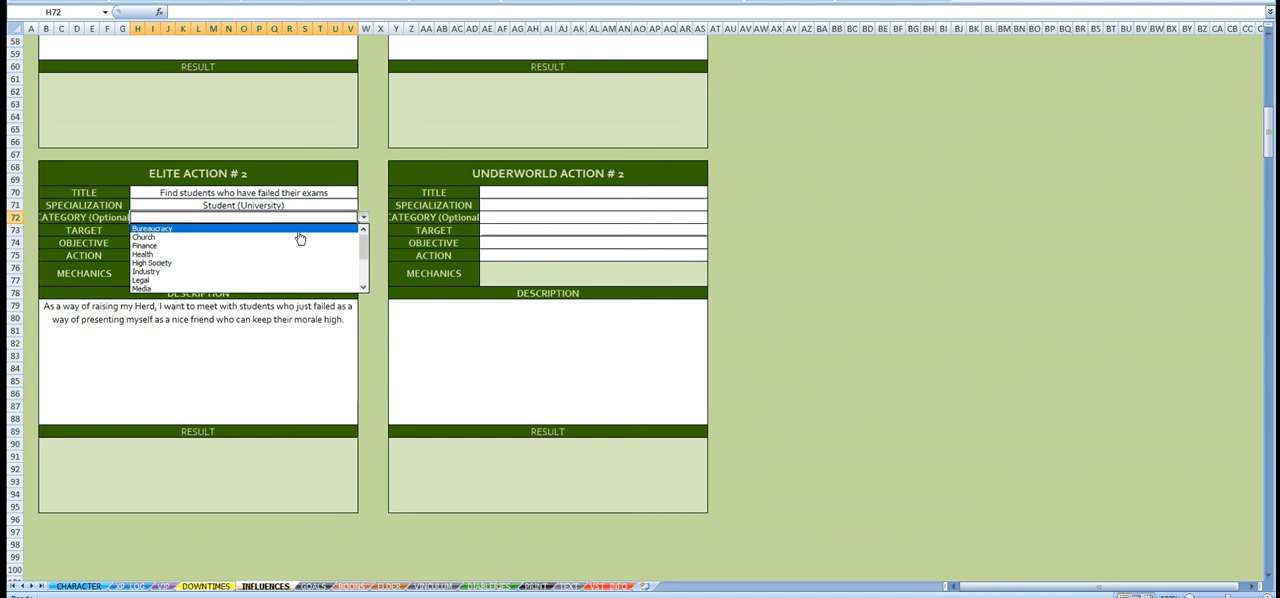
{"action": "scroll", "coordinate": [330, 255], "scroll_direction": "down", "scroll_amount": 3}
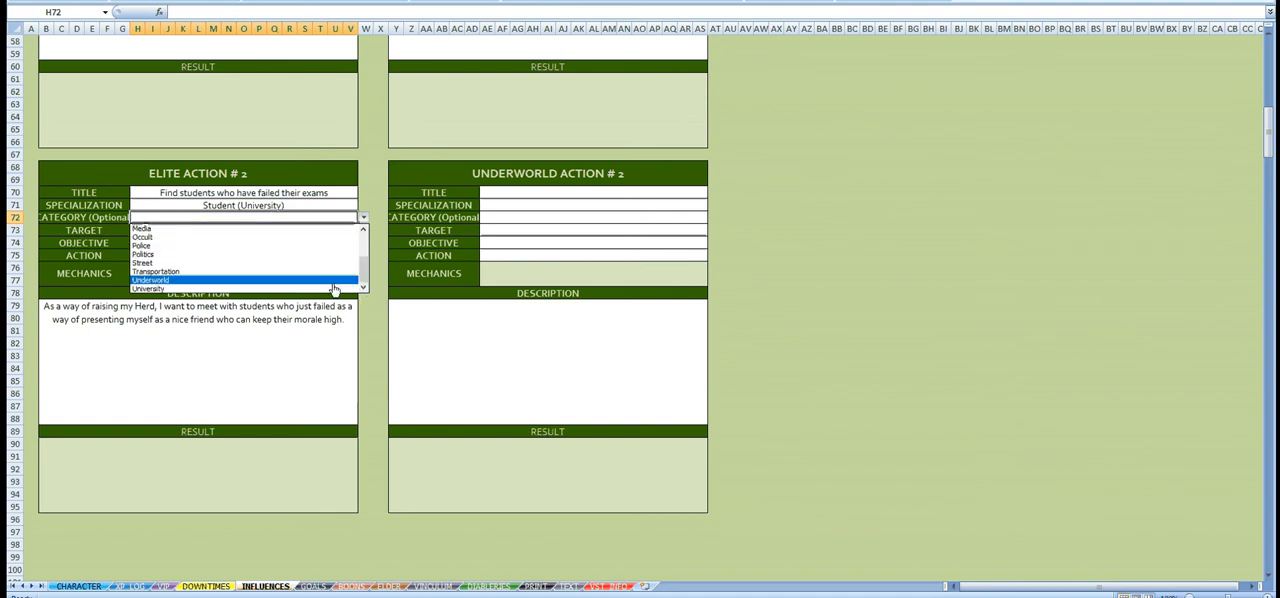
{"action": "left_click", "coordinate": [333, 288]}
{"action": "left_click", "coordinate": [293, 205]}
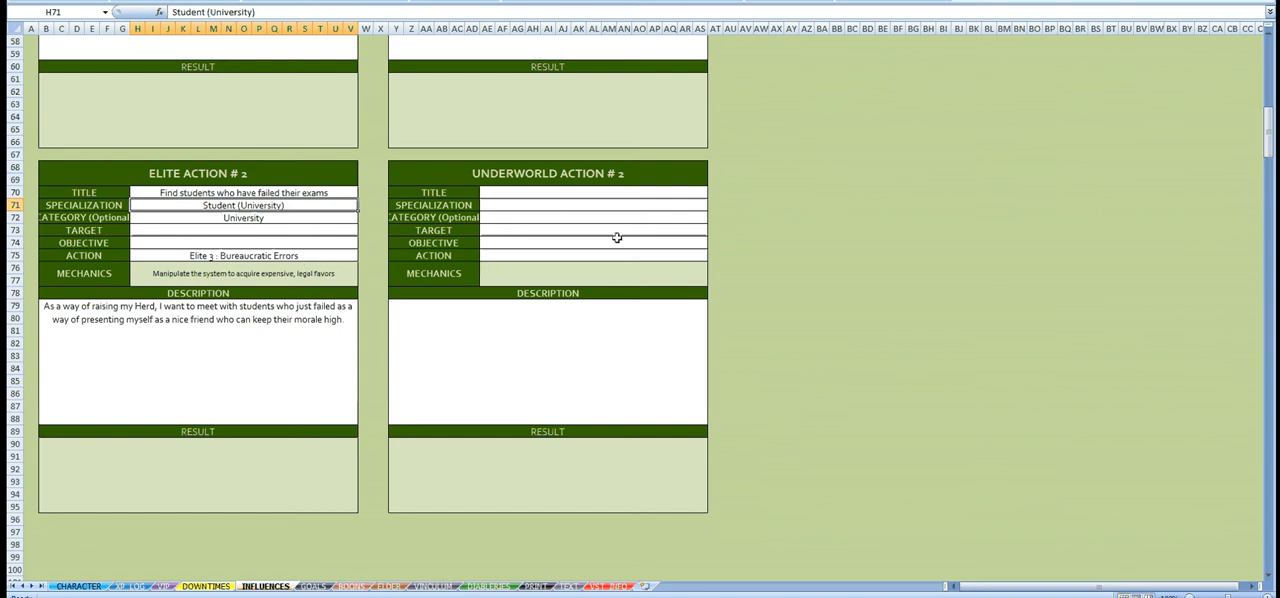
Step: Check the Underworld influence list and set the action of Underworld Action #2 to "Underworld 1 : Free Travel"
{"action": "scroll", "coordinate": [620, 200], "scroll_direction": "up", "scroll_amount": 15}
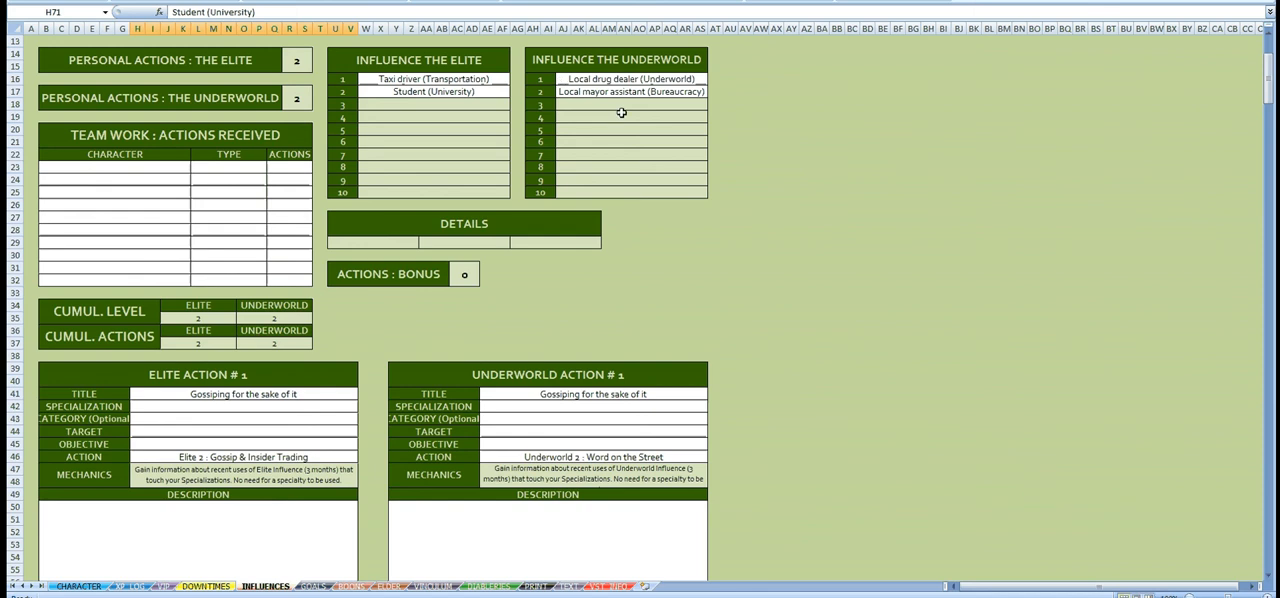
{"action": "left_click", "coordinate": [592, 93]}
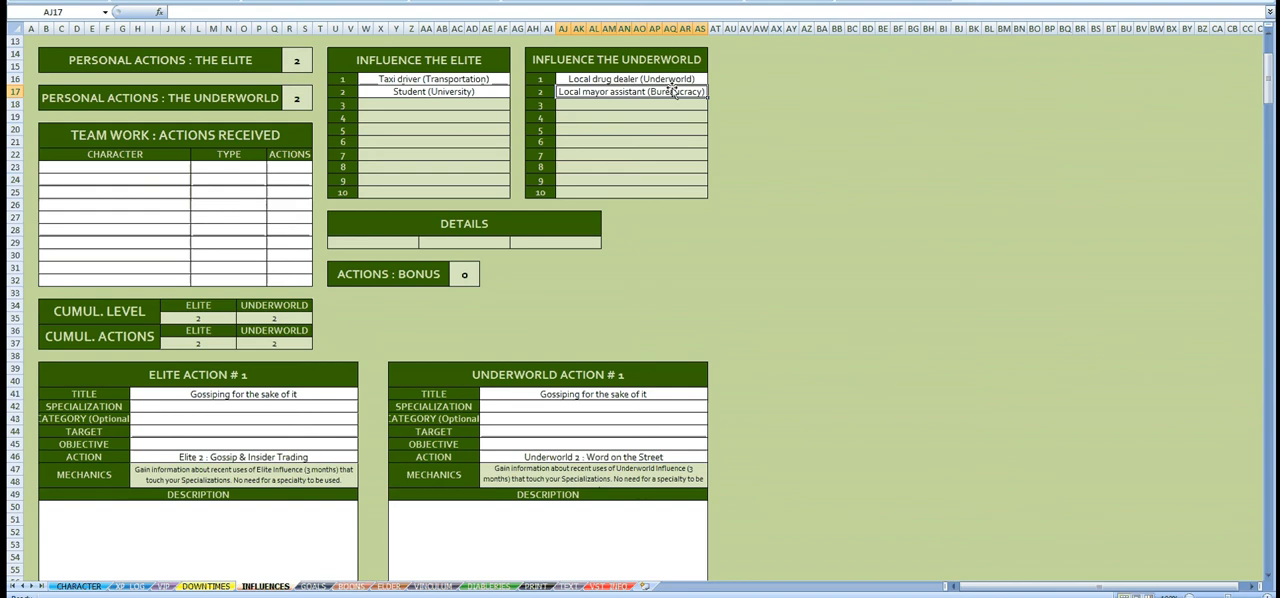
{"action": "scroll", "coordinate": [640, 277], "scroll_direction": "down", "scroll_amount": 15}
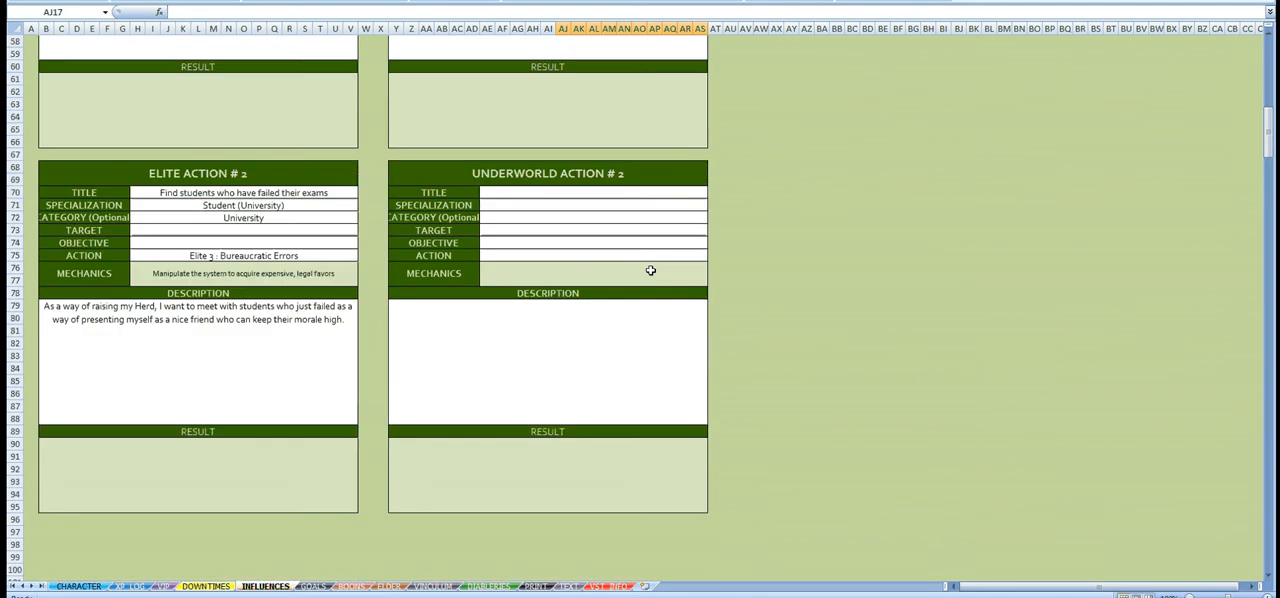
{"action": "left_click", "coordinate": [672, 258]}
{"action": "left_click", "coordinate": [713, 256]}
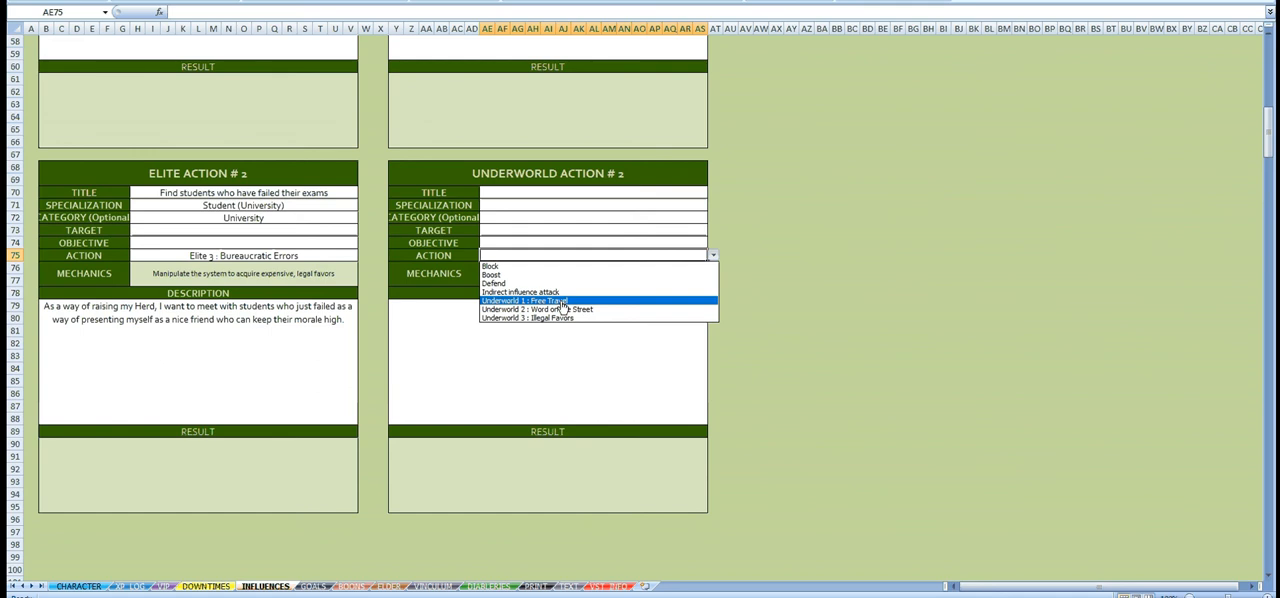
{"action": "scroll", "coordinate": [565, 313], "scroll_direction": "up", "scroll_amount": 6}
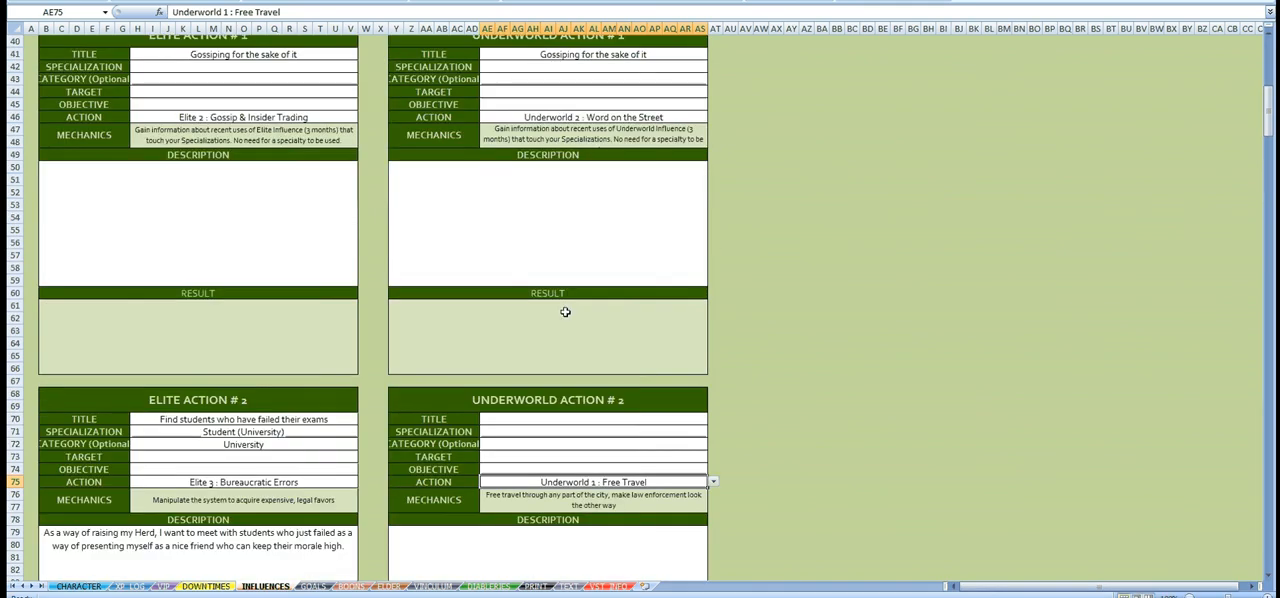
{"action": "scroll", "coordinate": [563, 311], "scroll_direction": "down", "scroll_amount": 5}
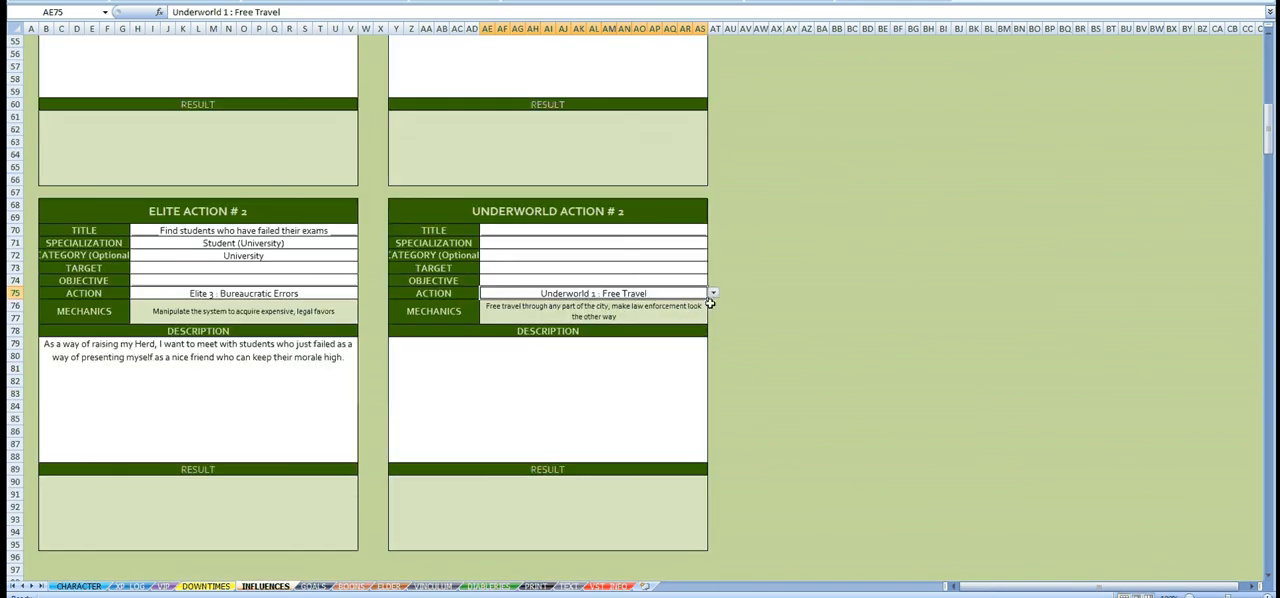
Step: Enter "Corrupt cops" as the title of Underworld Action #2
{"action": "scroll", "coordinate": [706, 303], "scroll_direction": "up", "scroll_amount": 15}
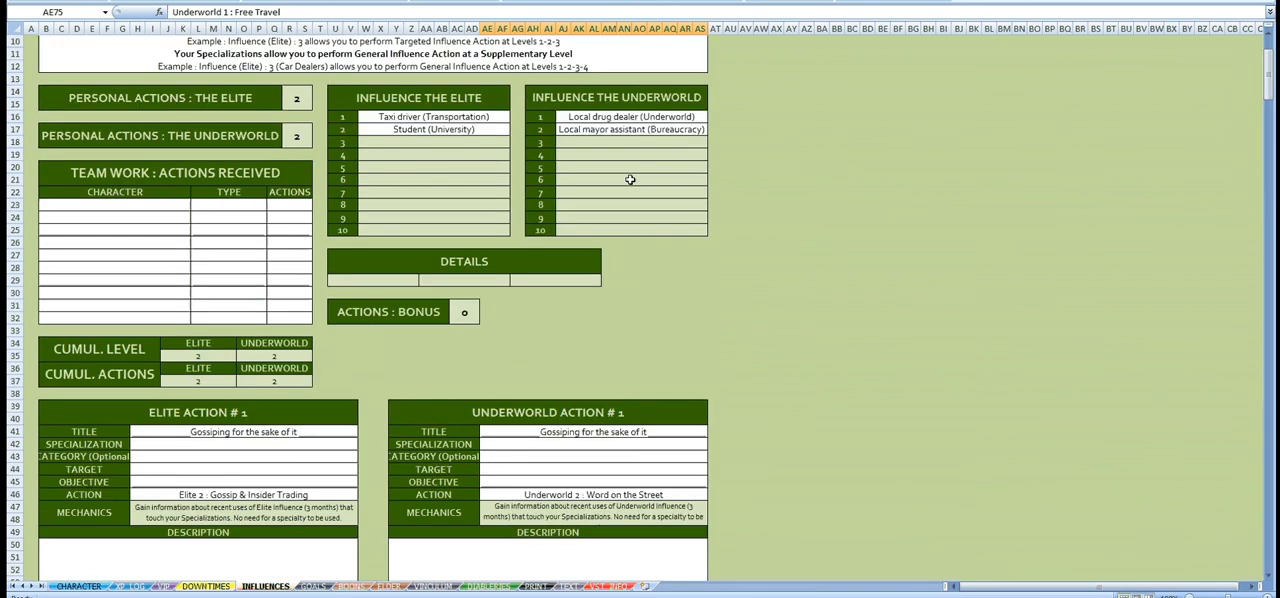
{"action": "scroll", "coordinate": [626, 335], "scroll_direction": "down", "scroll_amount": 14}
{"action": "left_click", "coordinate": [561, 279]}
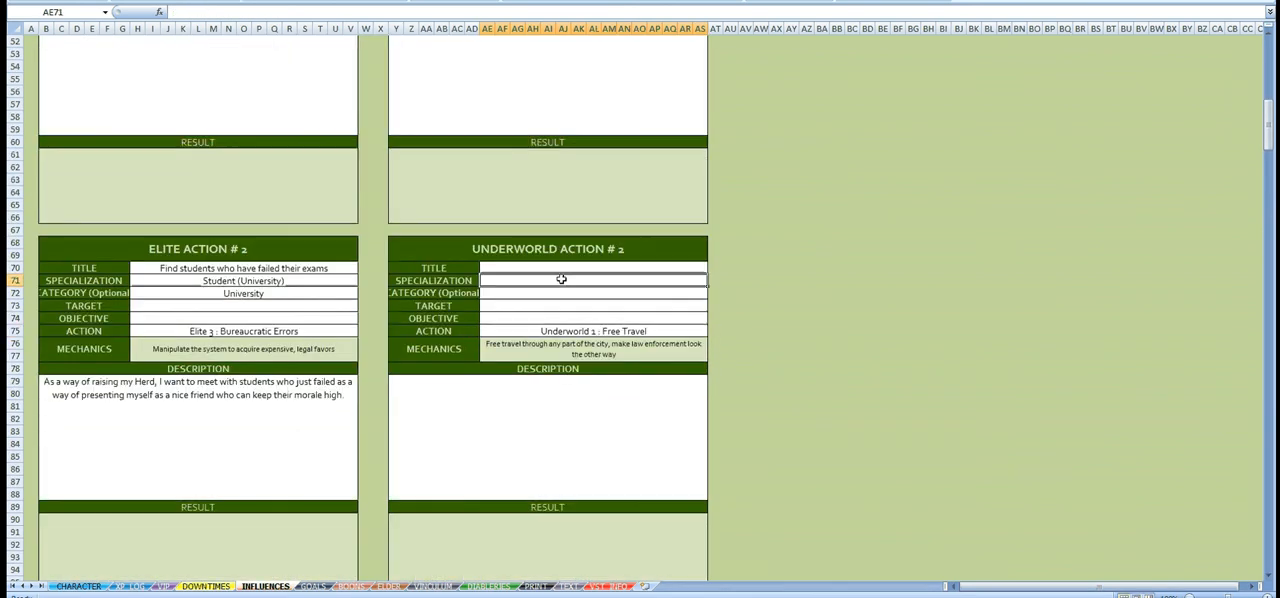
{"action": "left_click", "coordinate": [566, 267]}
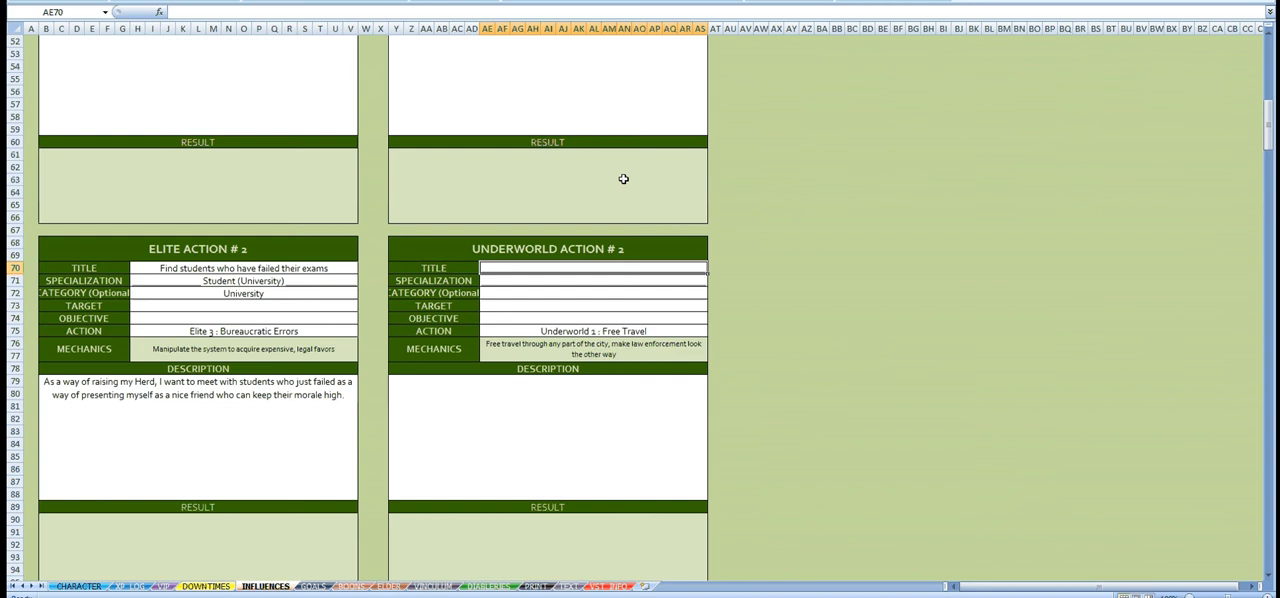
{"action": "type", "text": "Corrup"}
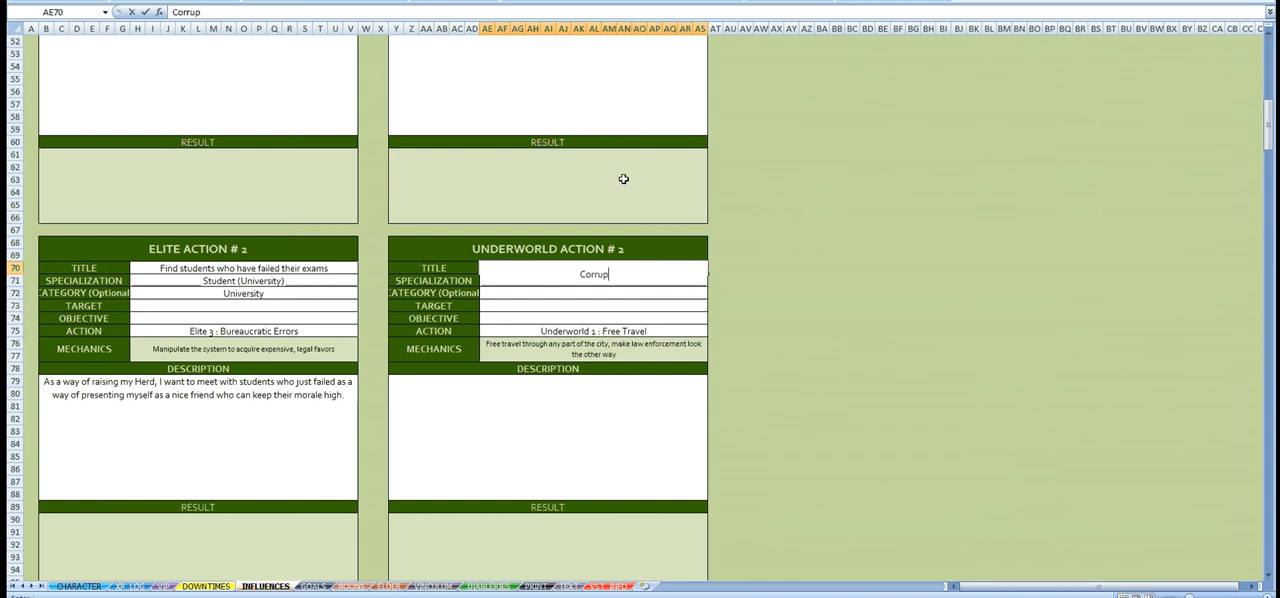
{"action": "type", "text": "t cops"}
{"action": "key", "text": "Return"}
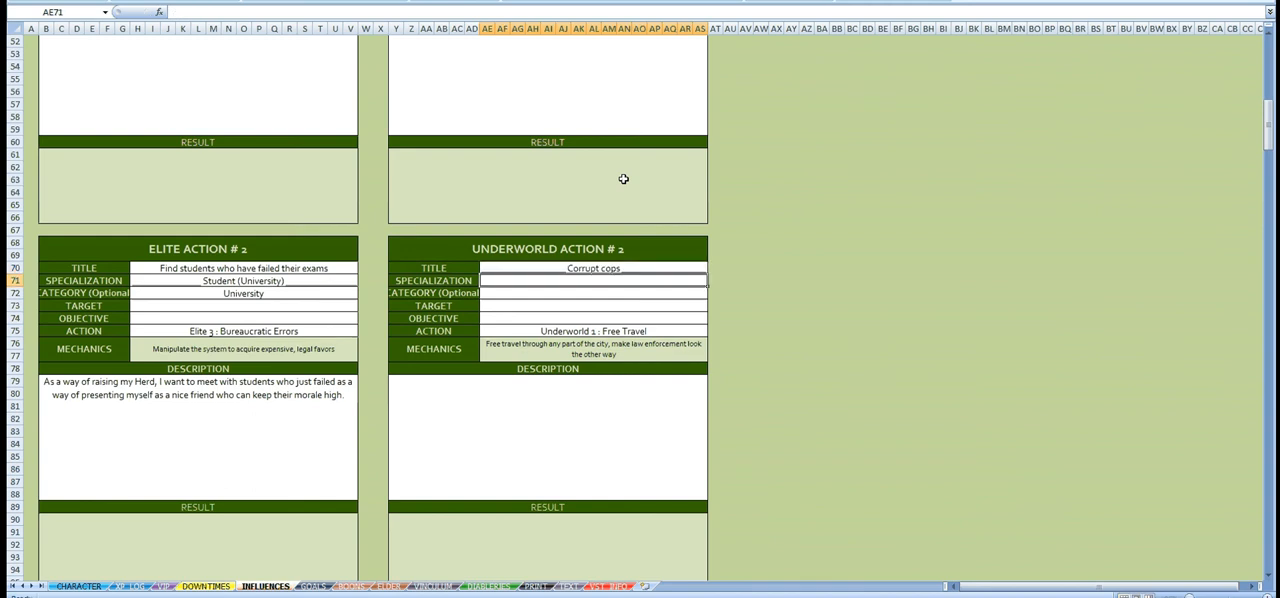
Step: Recheck the Underworld influence list and set the optional category of Underworld Action #2 to Police
{"action": "scroll", "coordinate": [623, 178], "scroll_direction": "up", "scroll_amount": 15}
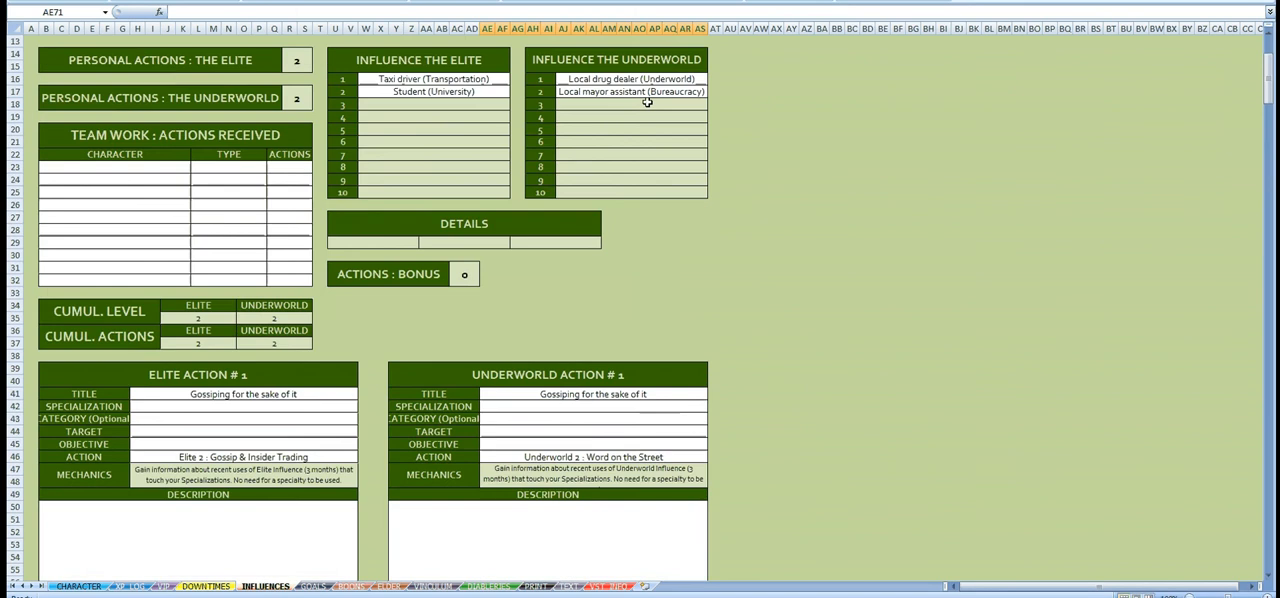
{"action": "scroll", "coordinate": [648, 200], "scroll_direction": "down", "scroll_amount": 9}
{"action": "scroll", "coordinate": [652, 273], "scroll_direction": "down", "scroll_amount": 6}
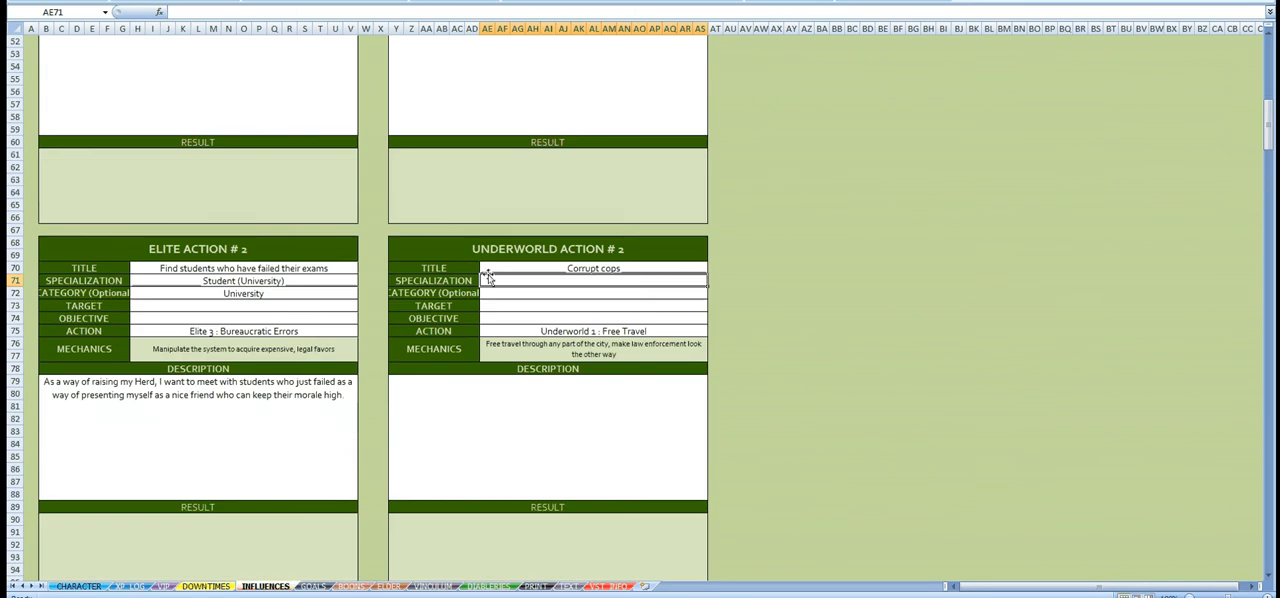
{"action": "left_click", "coordinate": [630, 293]}
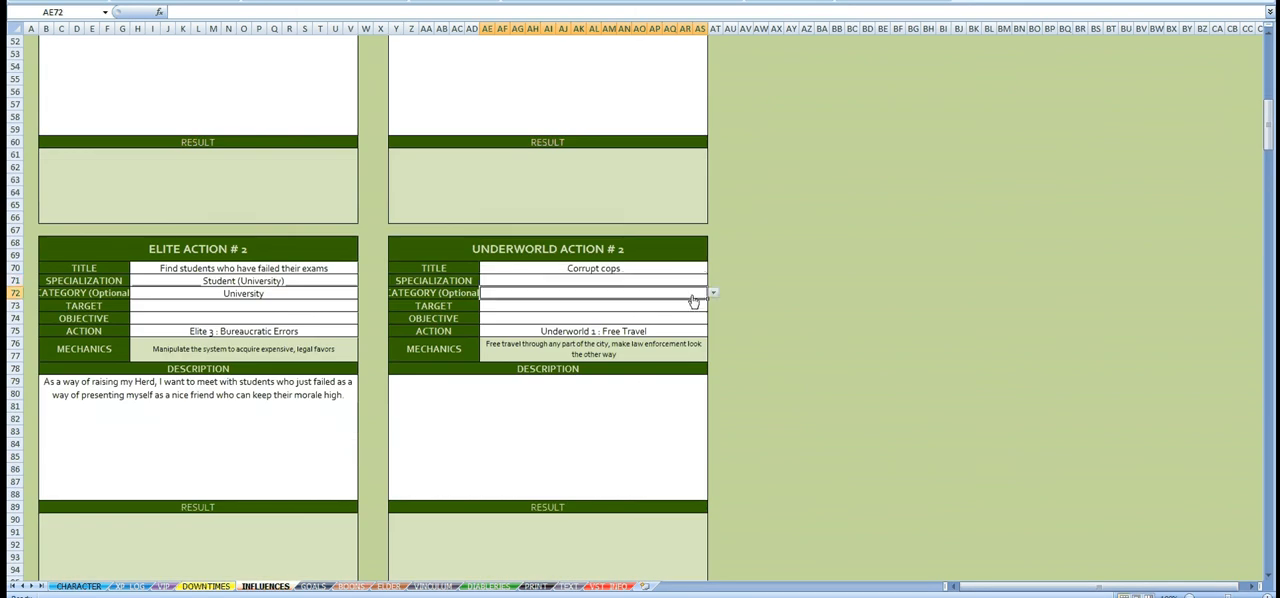
{"action": "left_click", "coordinate": [714, 298]}
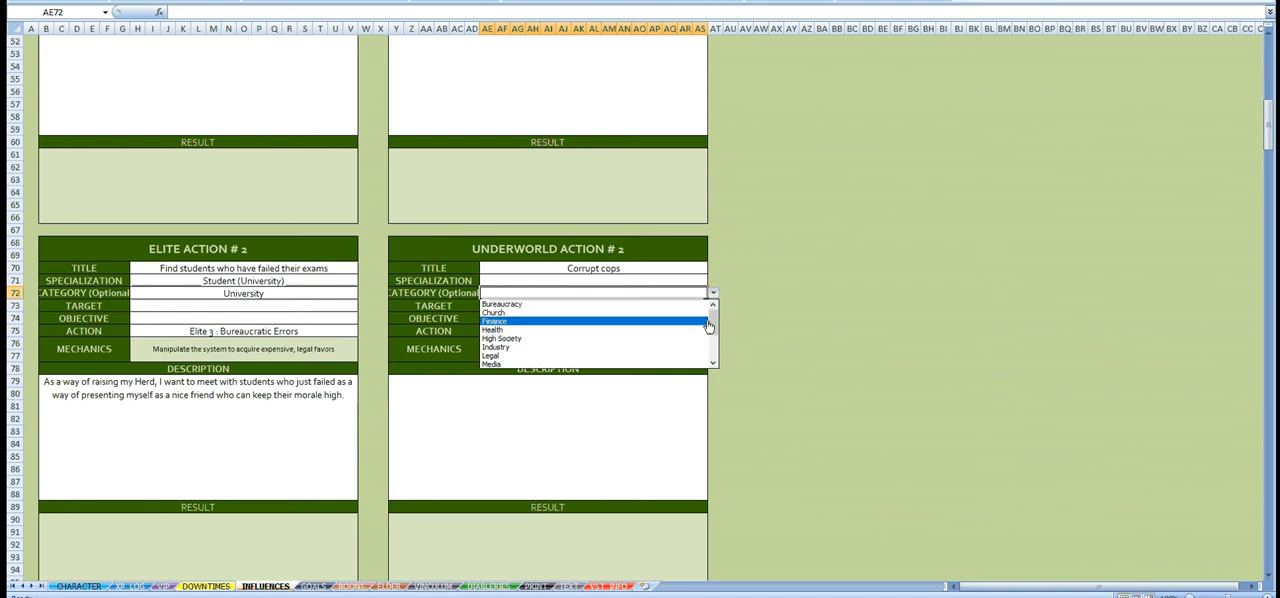
{"action": "left_click_drag", "start_coordinate": [713, 312], "coordinate": [713, 350]}
{"action": "left_click", "coordinate": [666, 337]}
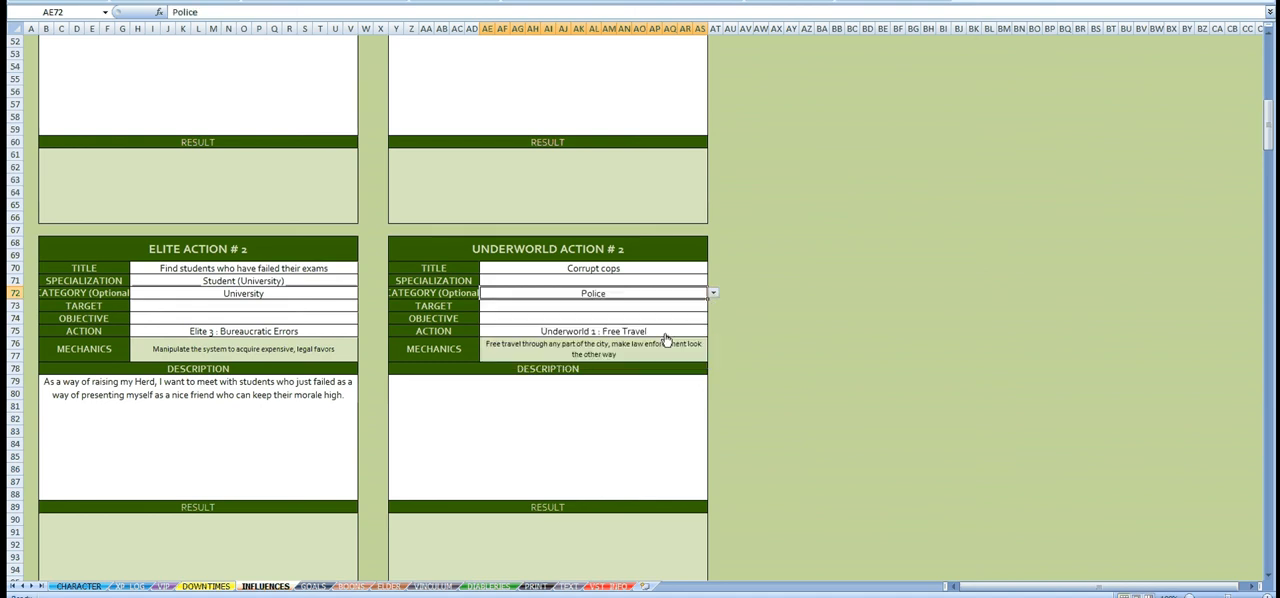
Step: Review the first Elite and Underworld actions, and the title and category of Underworld Action #2
{"action": "left_click", "coordinate": [380, 229]}
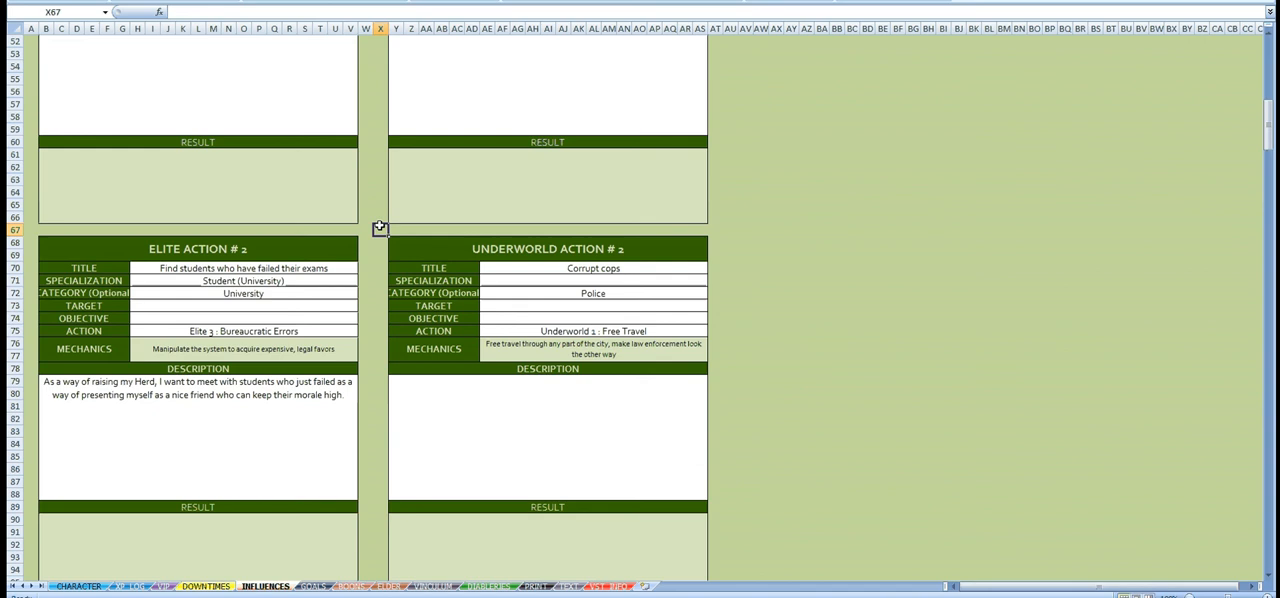
{"action": "left_click", "coordinate": [550, 291]}
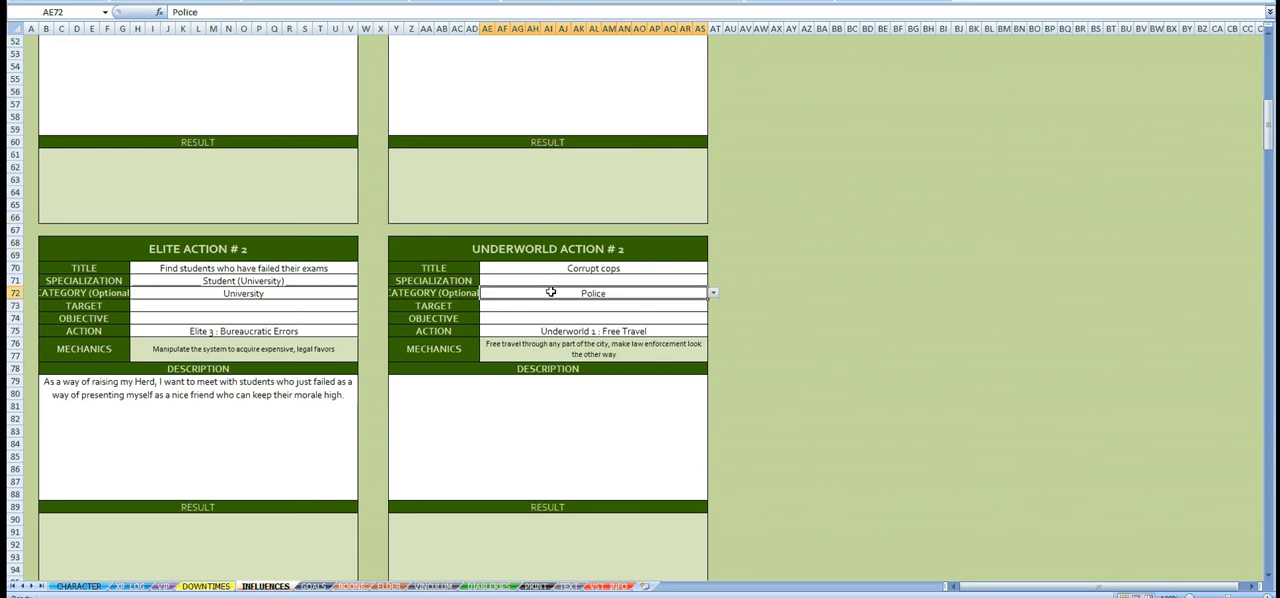
{"action": "scroll", "coordinate": [550, 291], "scroll_direction": "up", "scroll_amount": 6}
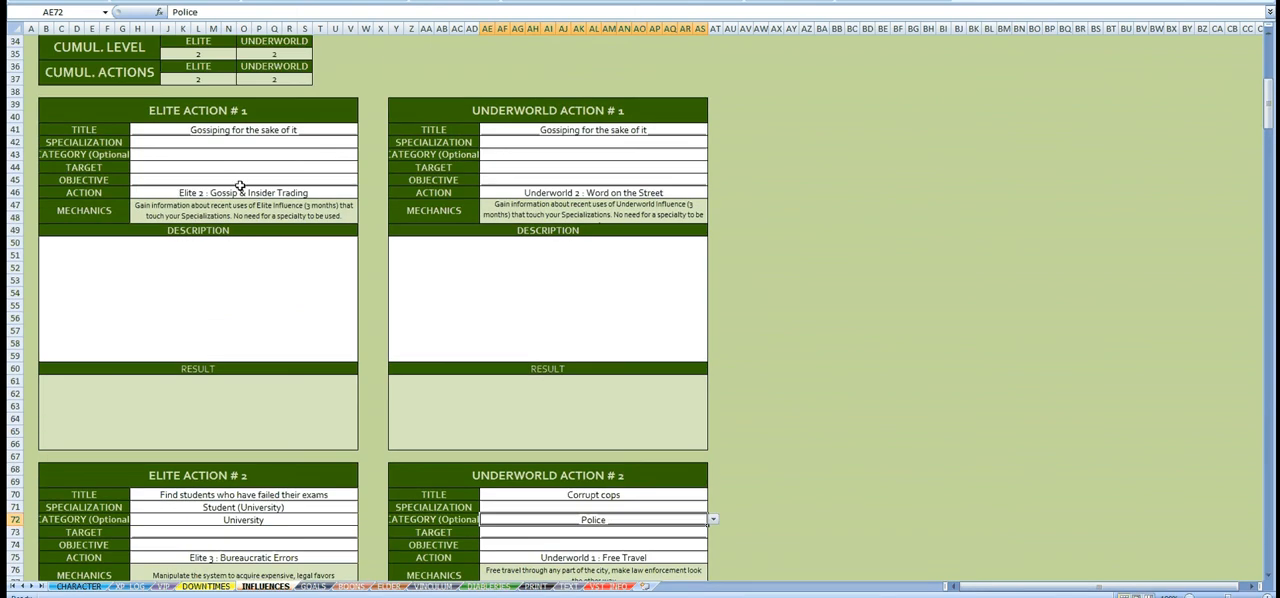
{"action": "scroll", "coordinate": [421, 359], "scroll_direction": "down", "scroll_amount": 1}
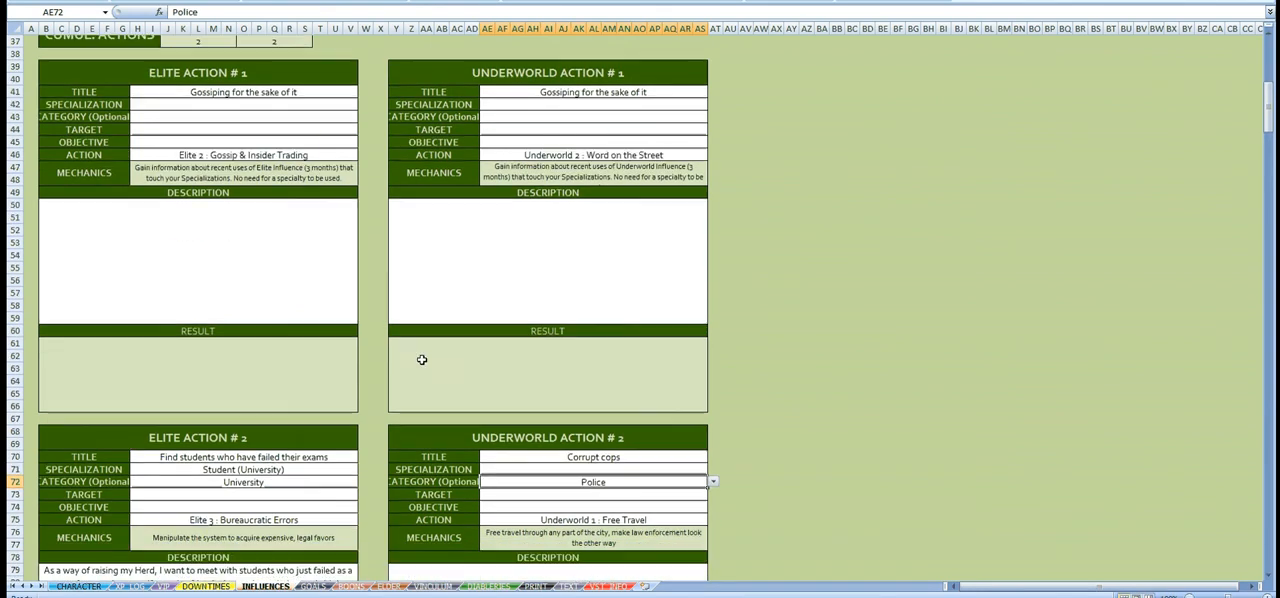
{"action": "scroll", "coordinate": [421, 359], "scroll_direction": "down", "scroll_amount": 6}
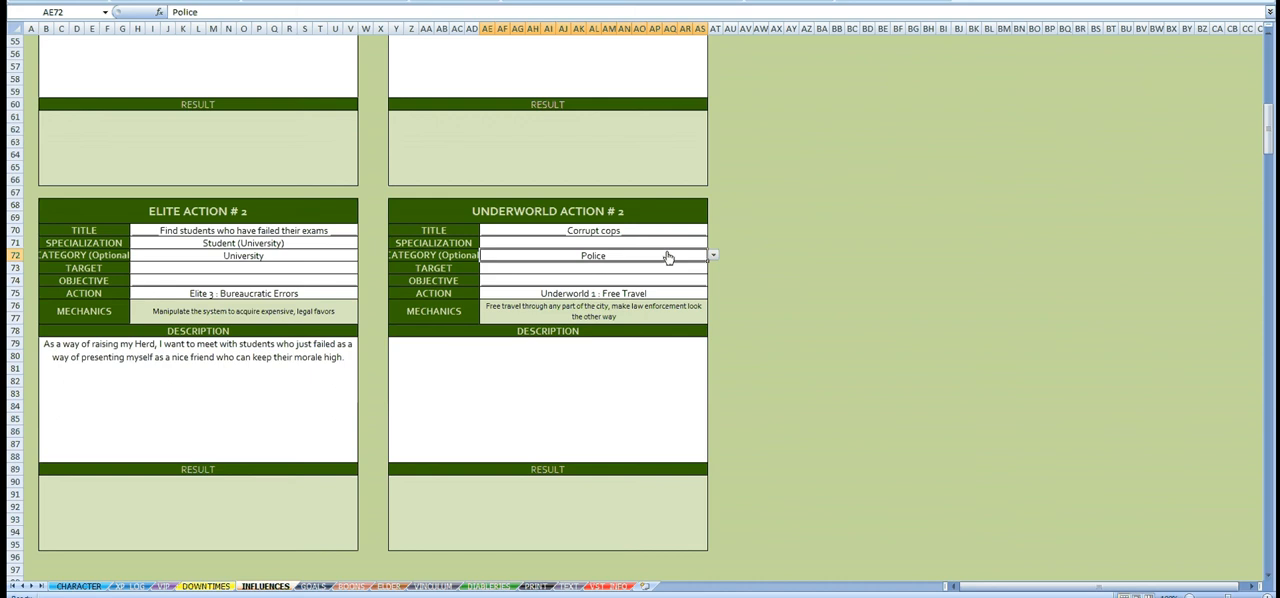
{"action": "left_click", "coordinate": [604, 412]}
{"action": "left_click", "coordinate": [558, 231]}
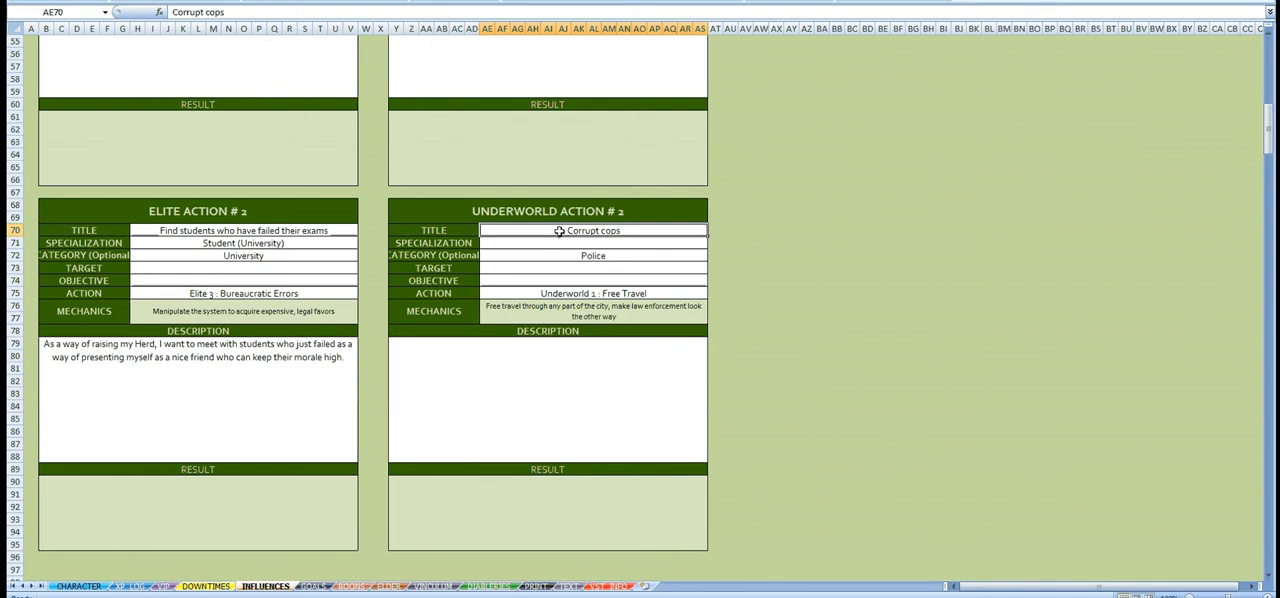
{"action": "left_click", "coordinate": [612, 253]}
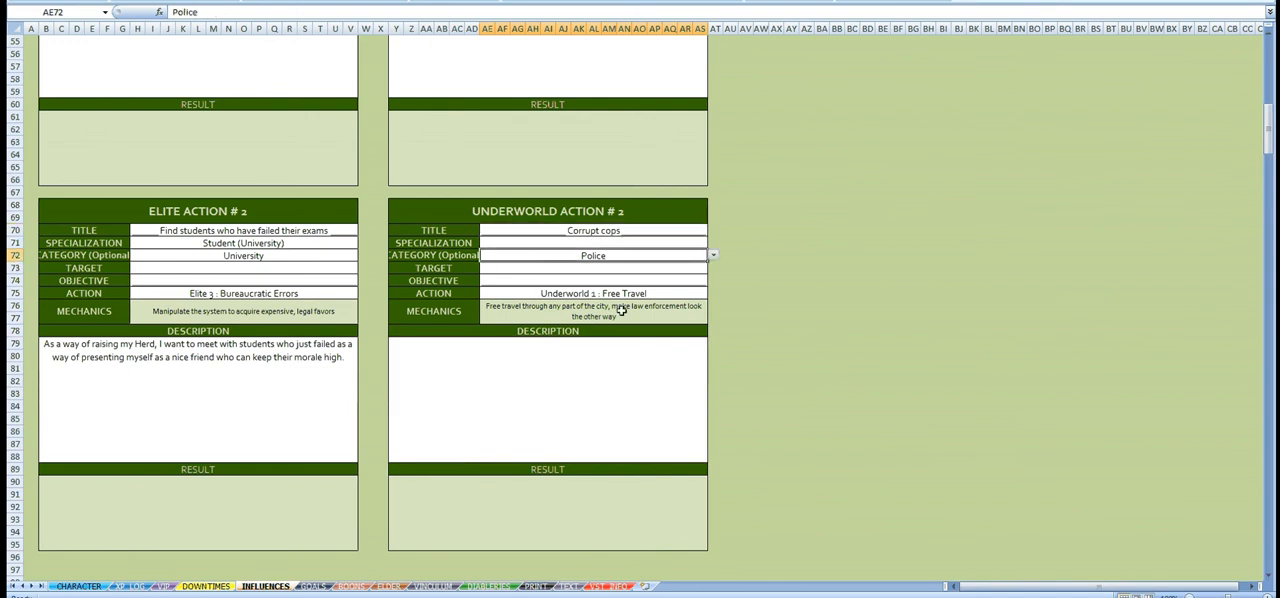
Step: Describe Underworld Action #2: "I will use a corrupt cops car that I will borrom during the off watch as a way of moving around without being noticed."
{"action": "left_click", "coordinate": [588, 364]}
{"action": "type", "text": "I will"}
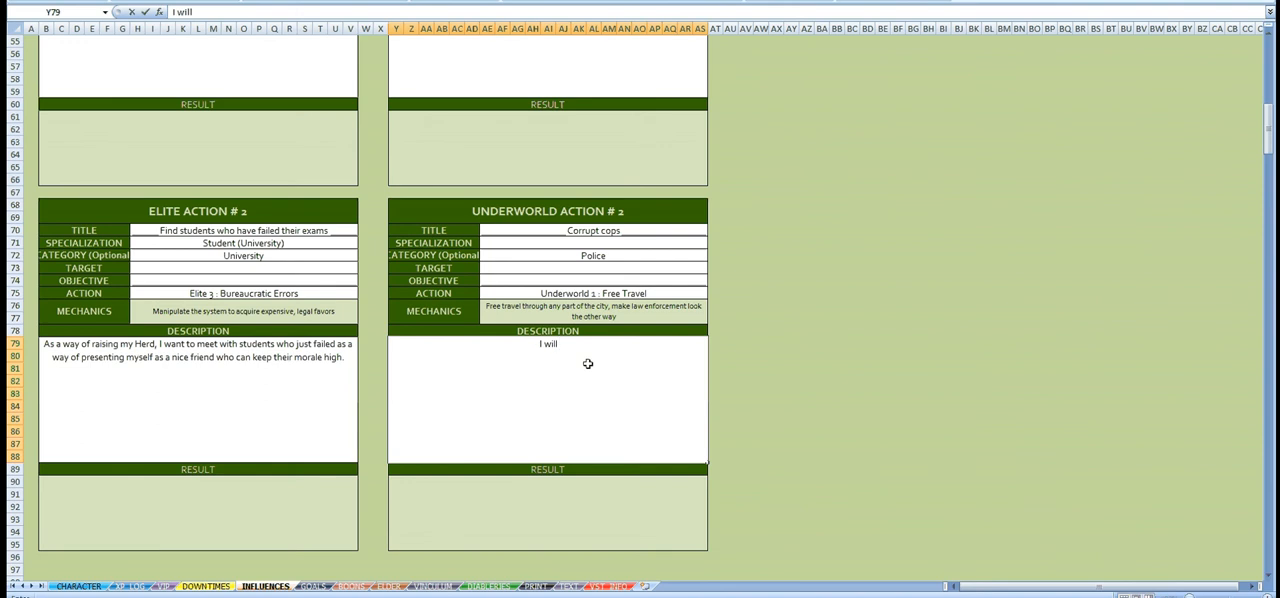
{"action": "type", "text": " use a corrupt cops"}
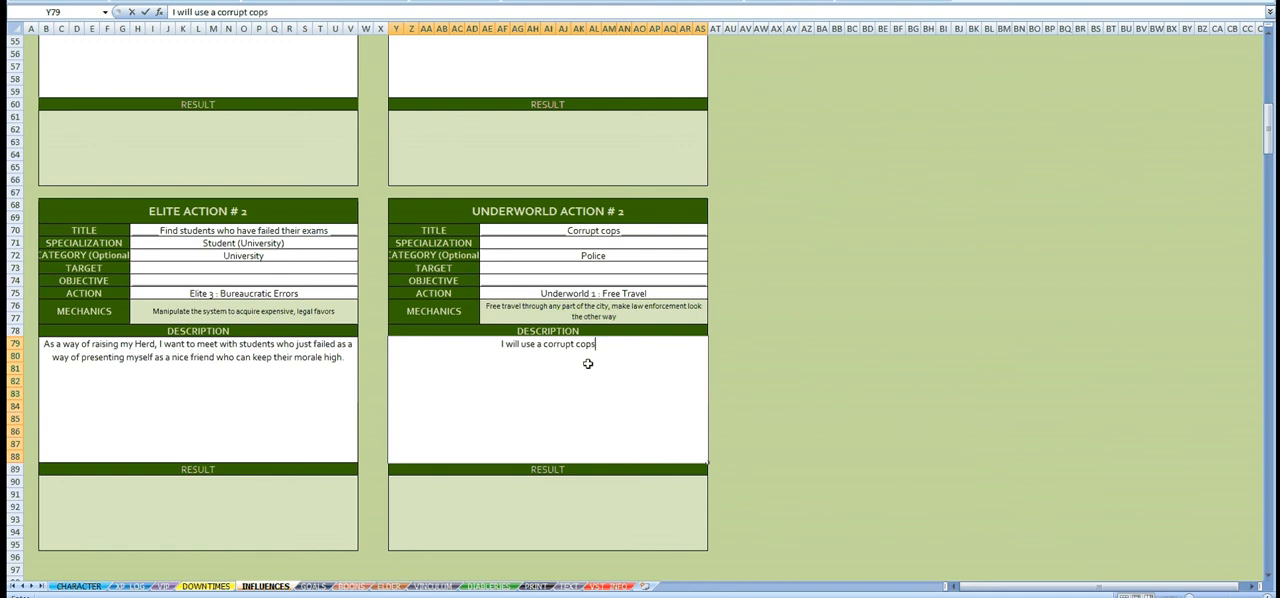
{"action": "type", "text": " car that I will"}
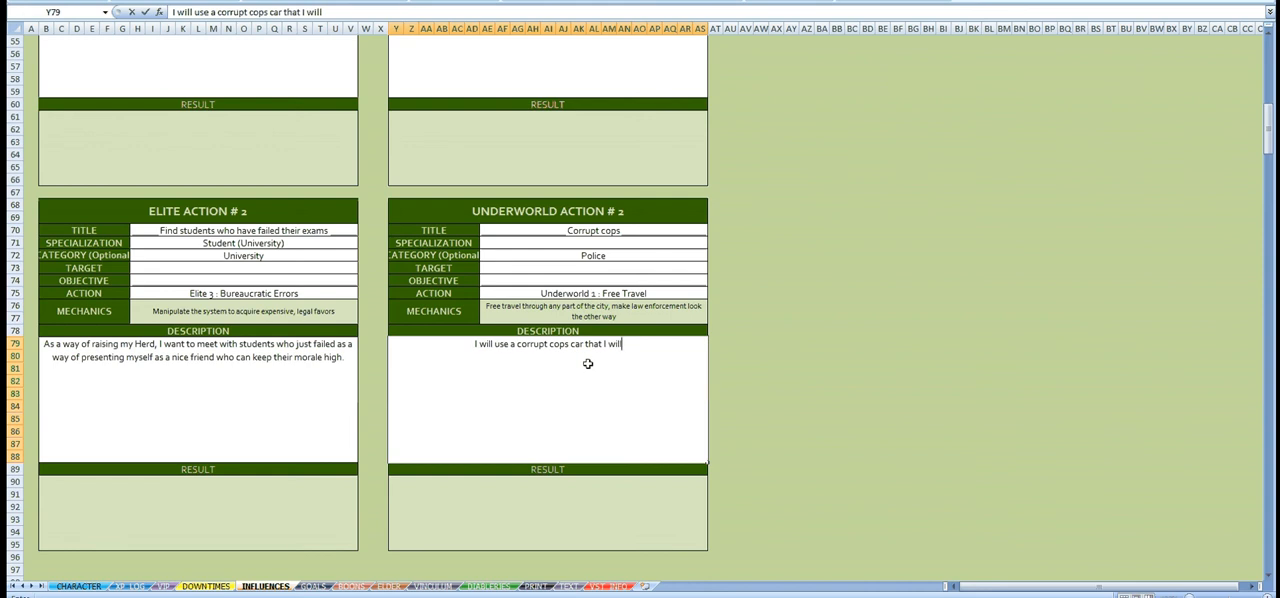
{"action": "type", "text": " borrom du"}
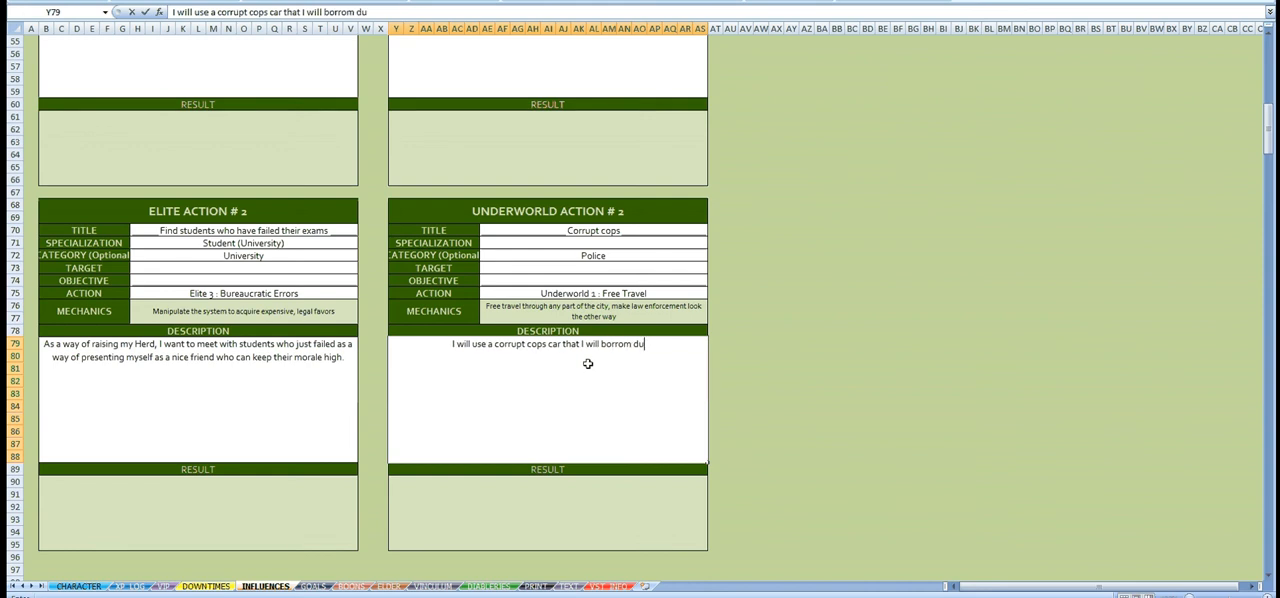
{"action": "type", "text": "ring the "}
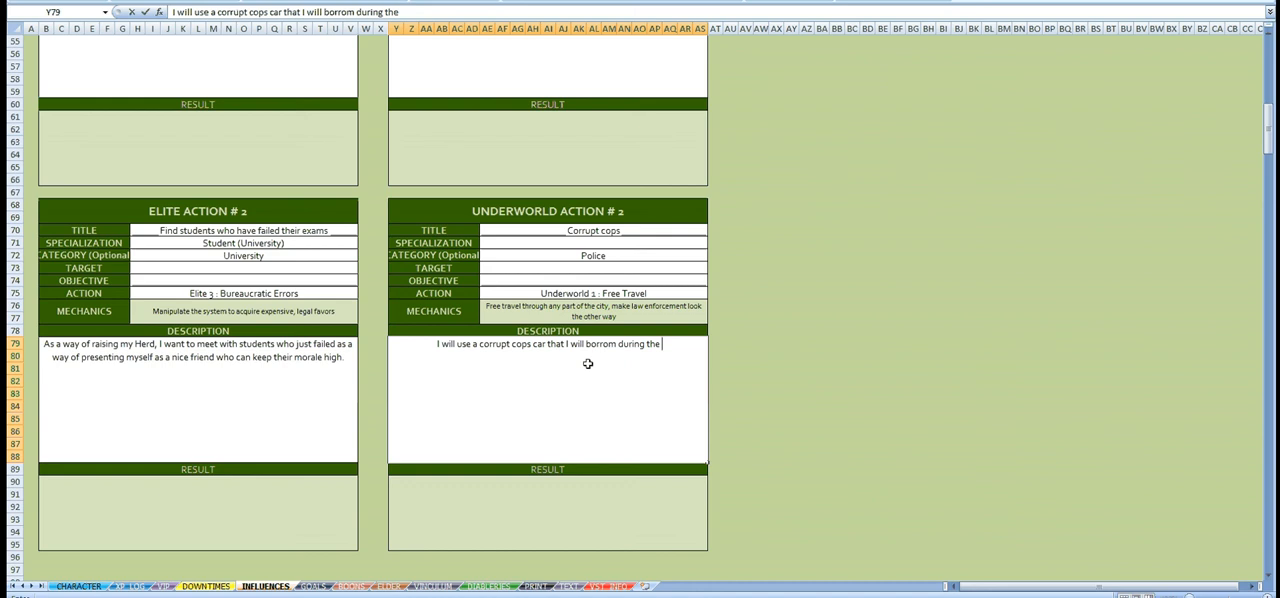
{"action": "type", "text": "off wat"}
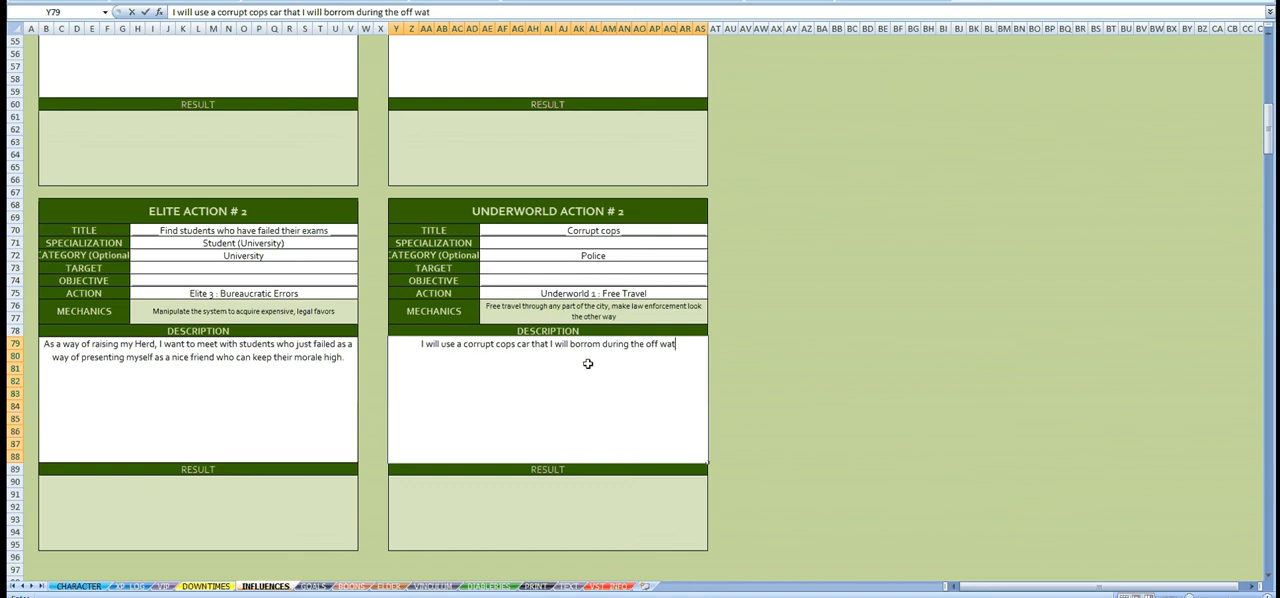
{"action": "type", "text": "ch as a way "}
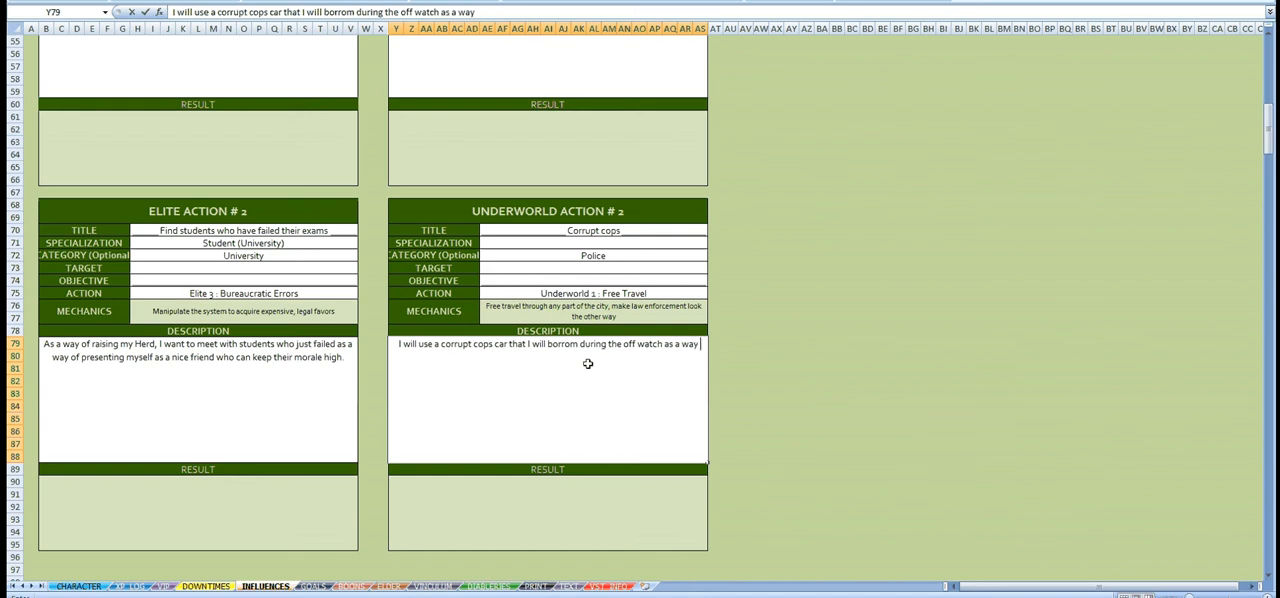
{"action": "type", "text": "of moving ar"}
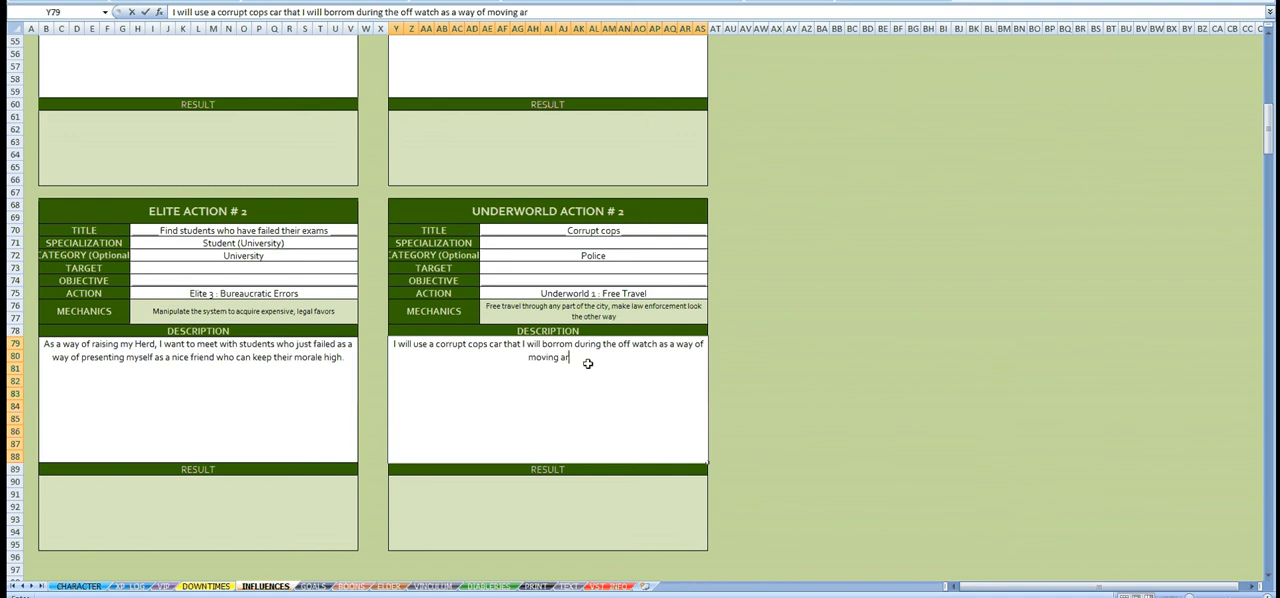
{"action": "type", "text": "ound without being not"}
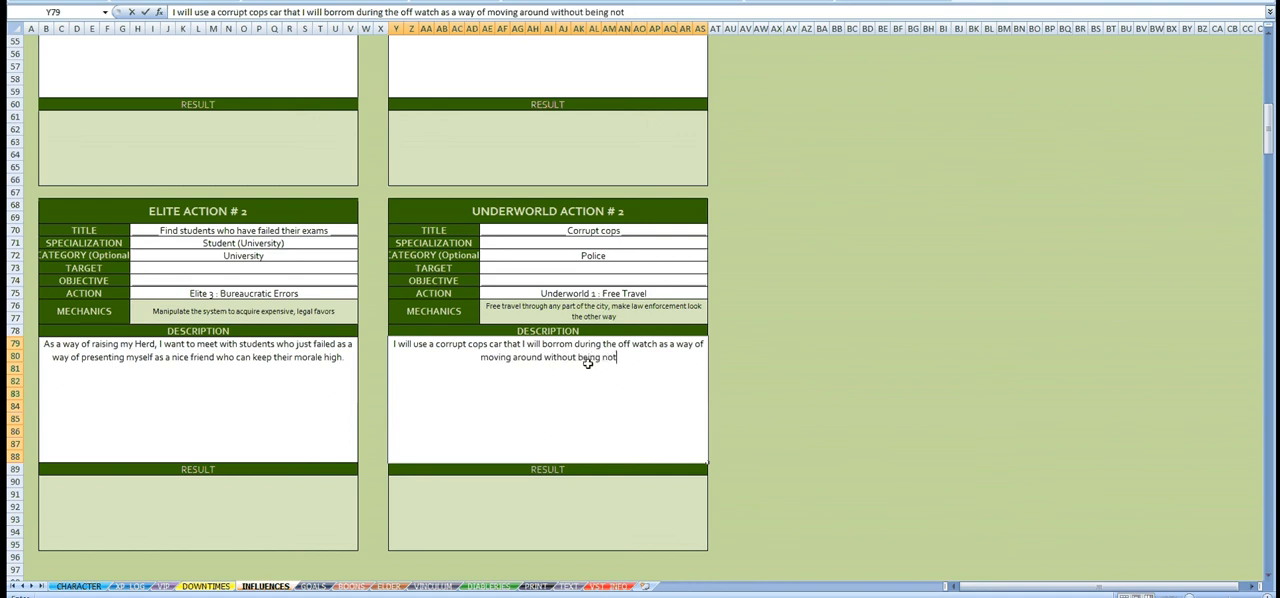
{"action": "type", "text": "iced."}
{"action": "key", "text": "Return"}
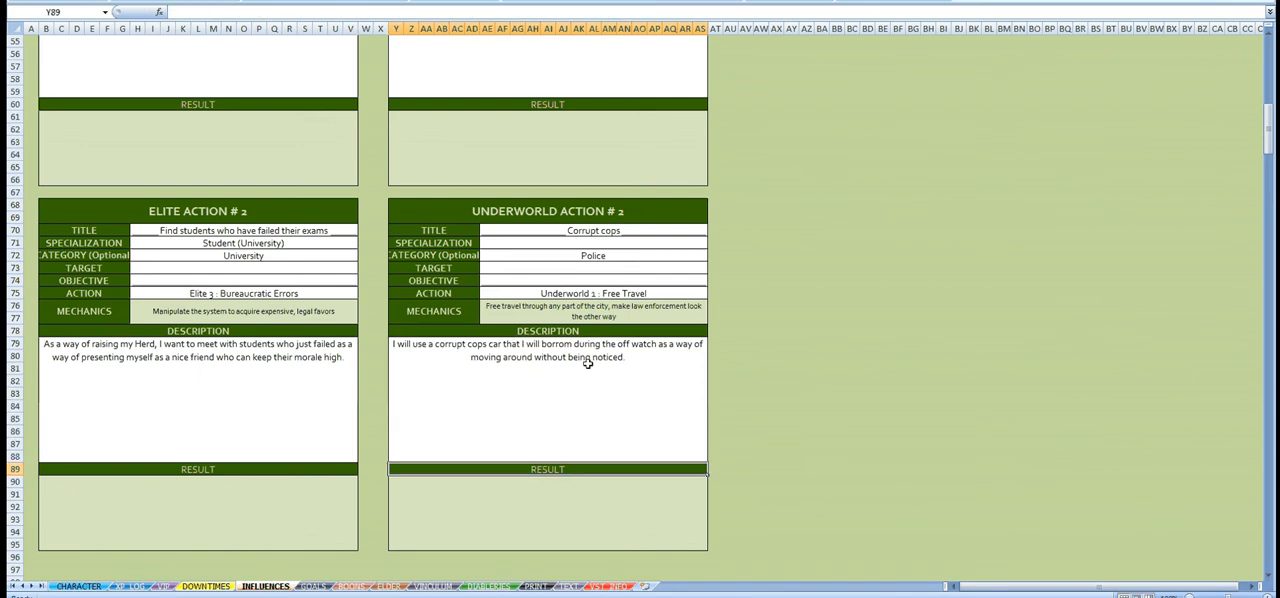
{"action": "left_click", "coordinate": [588, 364]}
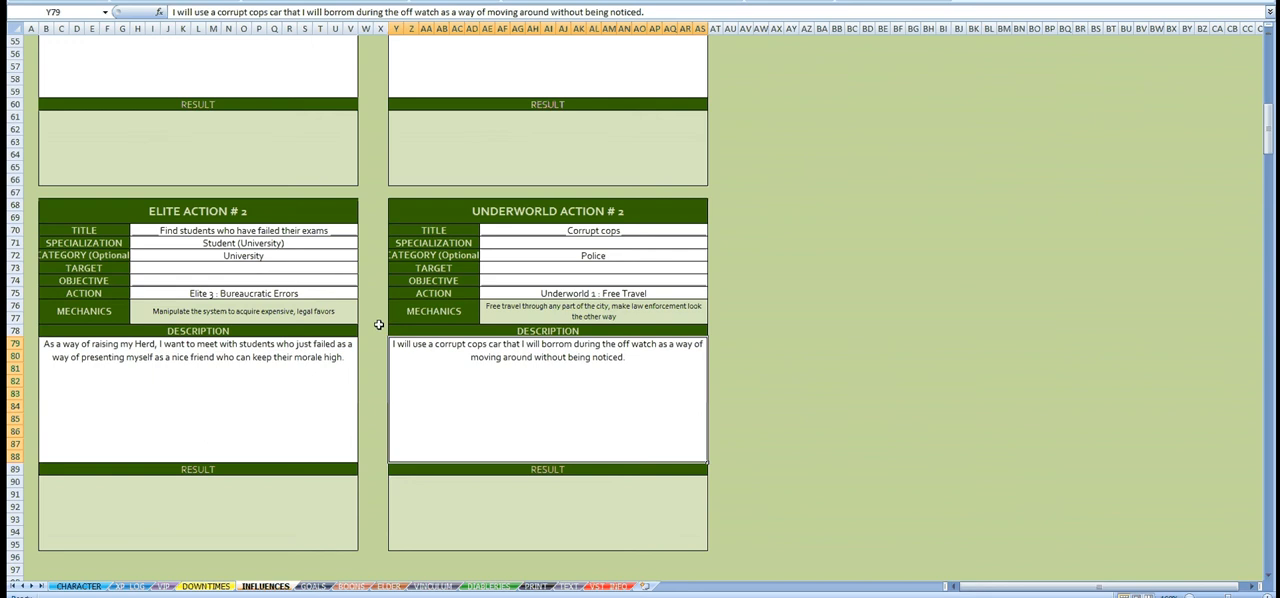
Step: Review the personal actions and influence lists on the influences sheet and return to the CHARACTER sheet
{"action": "left_click", "coordinate": [490, 267]}
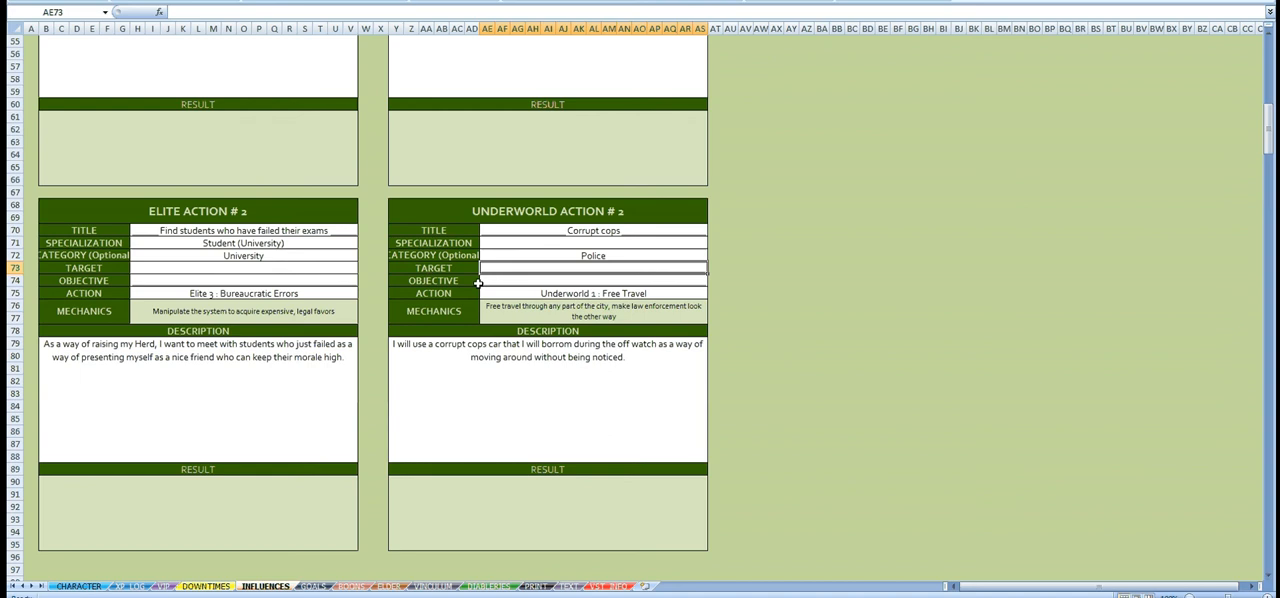
{"action": "scroll", "coordinate": [365, 352], "scroll_direction": "up", "scroll_amount": 11}
{"action": "scroll", "coordinate": [365, 352], "scroll_direction": "up", "scroll_amount": 7}
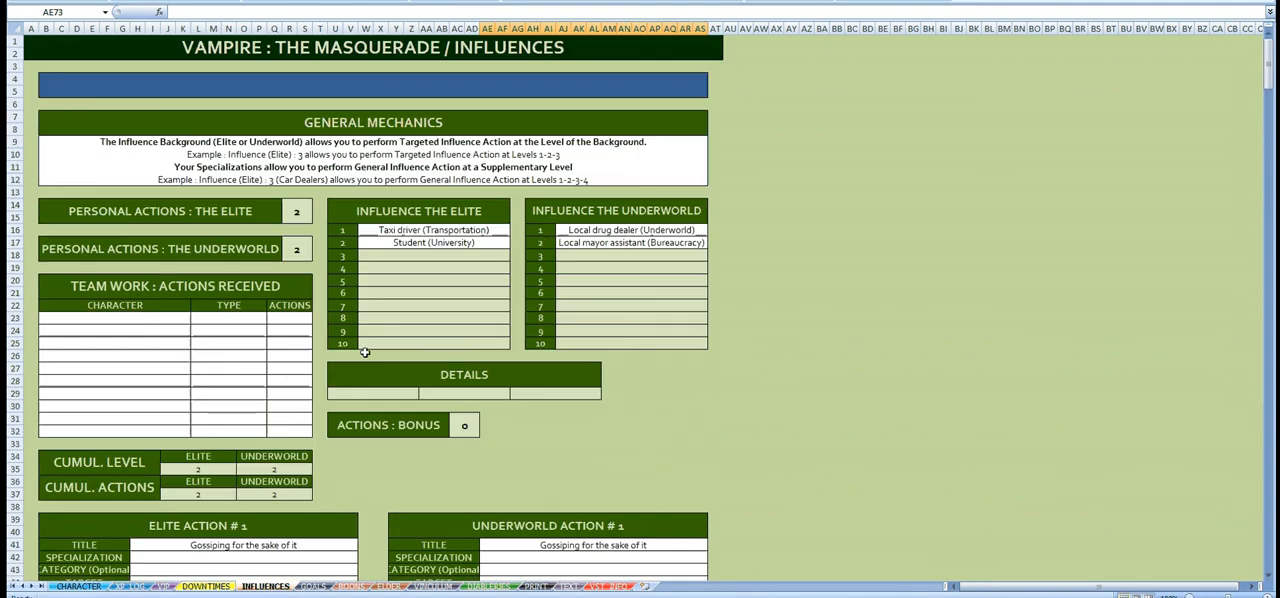
{"action": "left_click", "coordinate": [78, 586]}
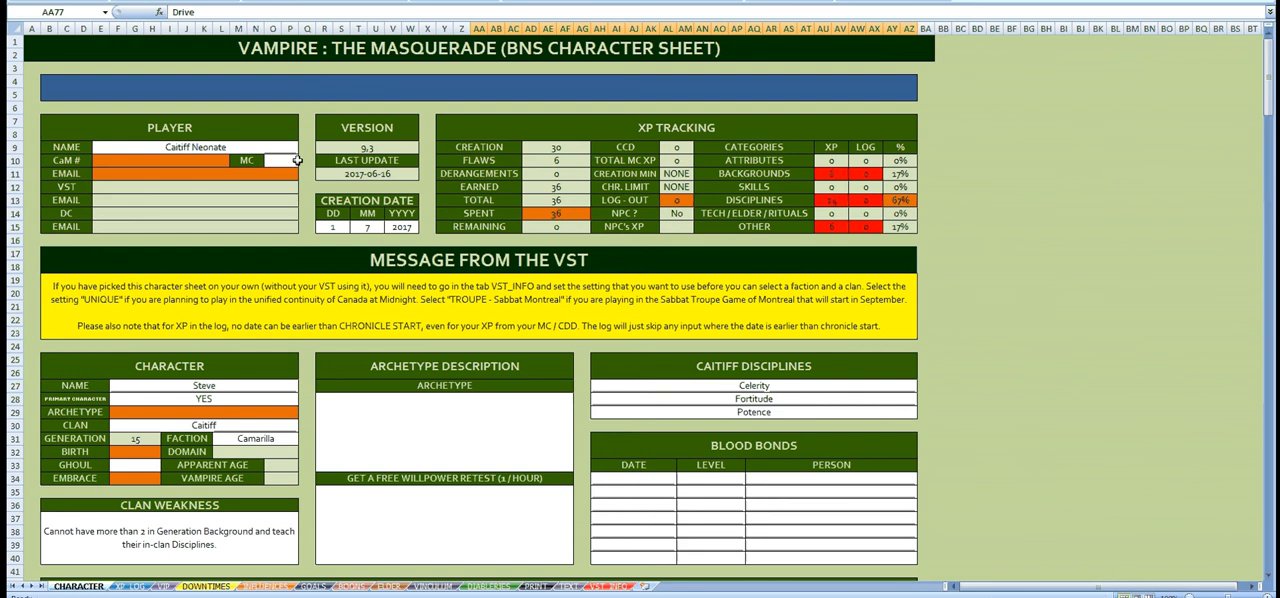
{"action": "left_click", "coordinate": [308, 107]}
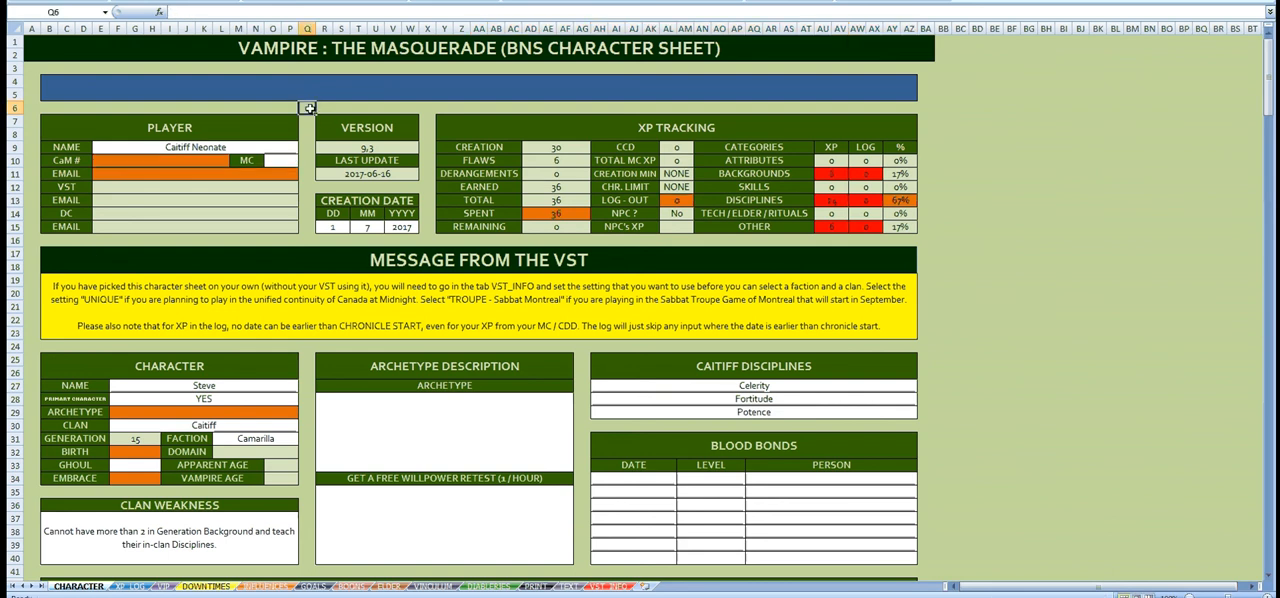